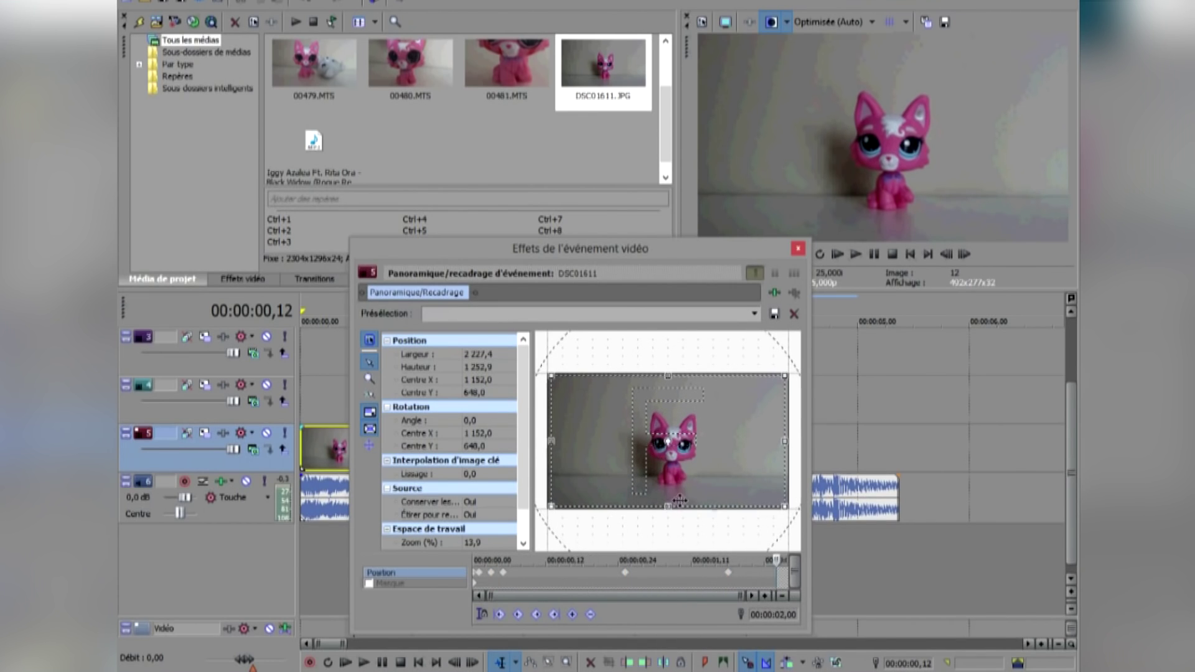
- Shrink the crop frame at photo DSC01611's final keyframe to about 1538 × 865 and copy that keyframe
left_click_drag(702, 484, 708, 490)
right_click(776, 573)
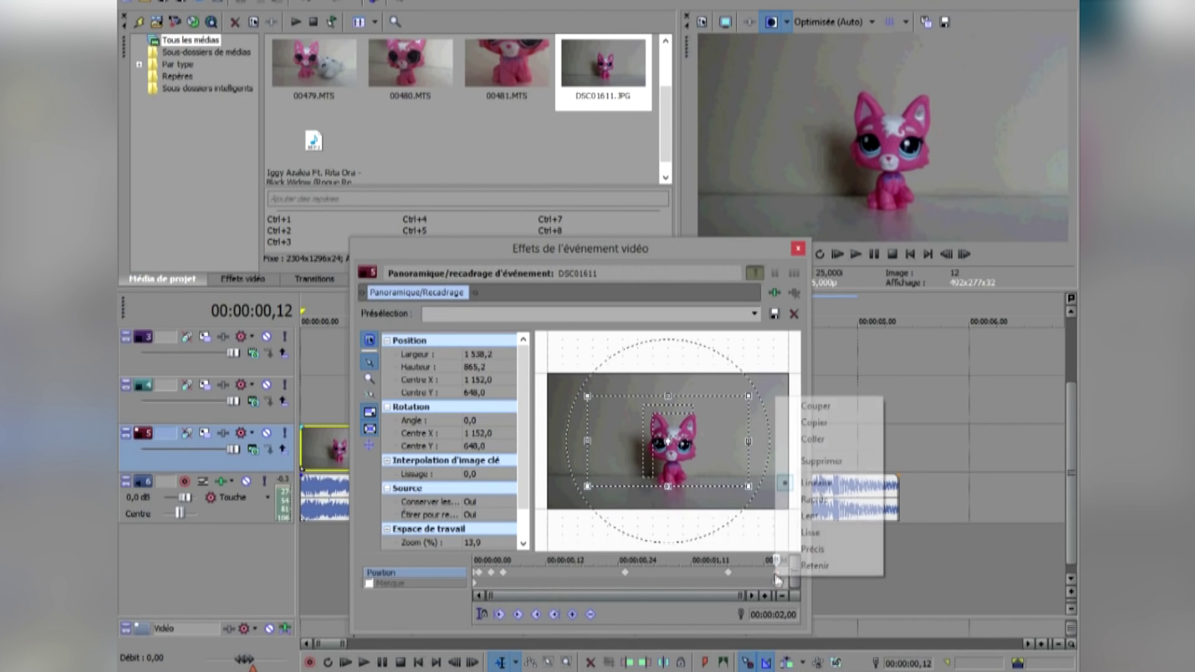
left_click(820, 423)
left_click(799, 249)
- Add clip 00475.MTS to the video track after the photo, without its audio
scroll(630, 425, "up", 1)
left_click_drag(665, 122, 665, 81)
left_click_drag(321, 70, 608, 453)
left_click_drag(640, 499, 646, 560)
right_click(566, 549)
left_click(610, 440)
left_click(615, 408)
- Play through the cut into clip 00475 and trim the clip's end to about 00:00:02,17
scroll(755, 437, "down", 1)
left_click(857, 254)
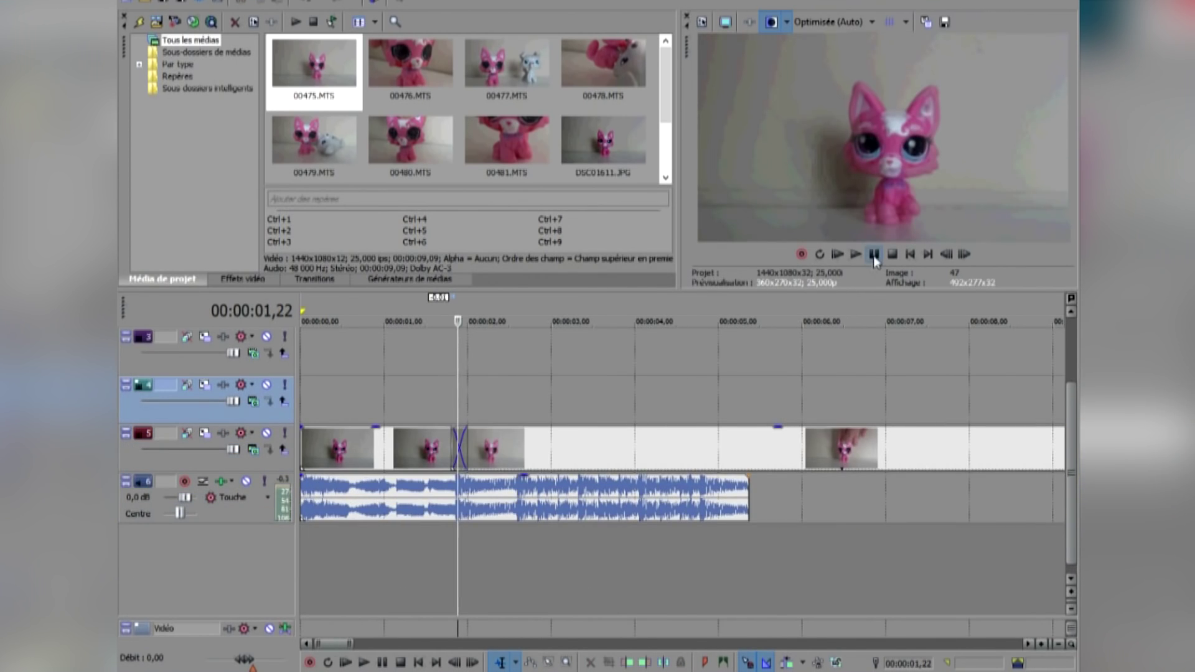
left_click(874, 255)
scroll(468, 453, "up", 1)
left_click(433, 457)
left_click(856, 255)
left_click(872, 256)
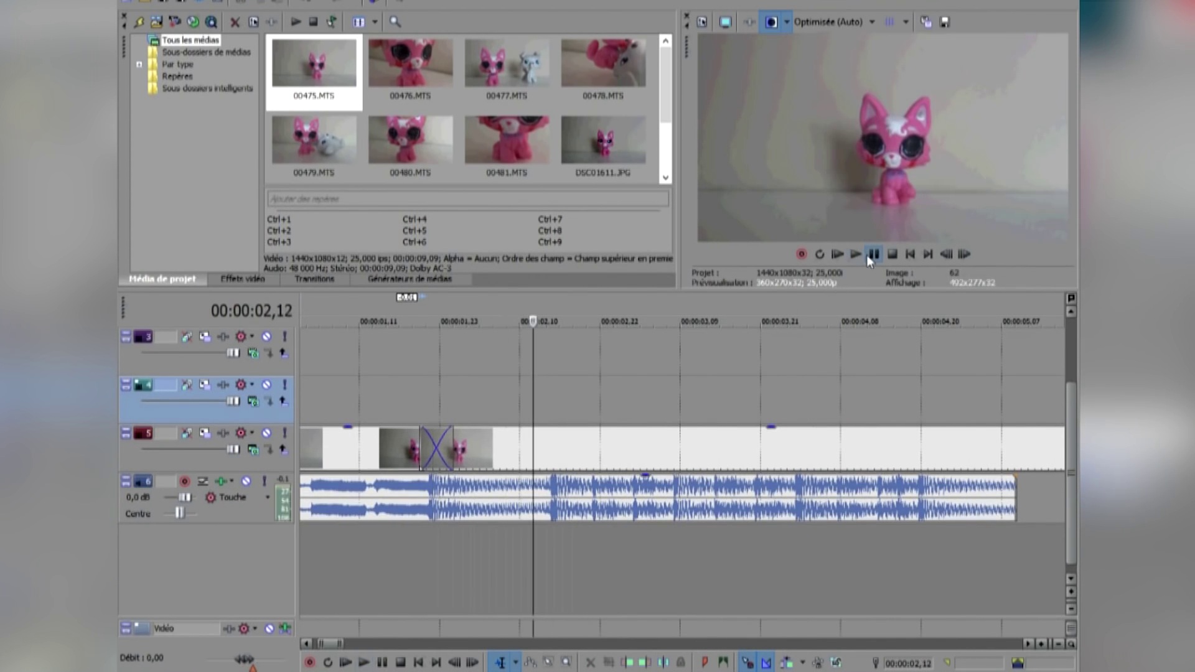
scroll(996, 443, "down", 3)
left_click_drag(921, 431, 450, 409)
scroll(461, 414, "up", 4)
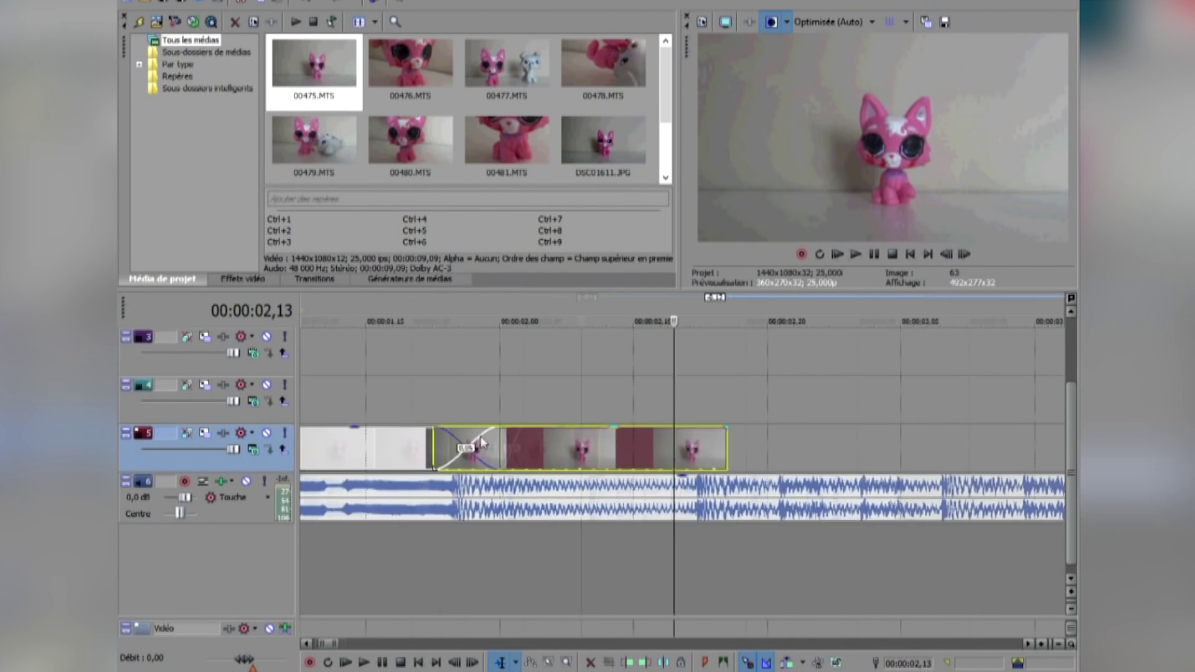
- Paste the copied crop keyframe into the pan/crop animation of clip 00475
right_click(583, 450)
left_click(627, 286)
right_click(493, 574)
right_click(664, 572)
left_click(707, 459)
- Add a tighter crop keyframe of about 642 × 482 at 00:00:00,07 in clip 00475 and play the edit from the start
scroll(554, 585, "up", 2)
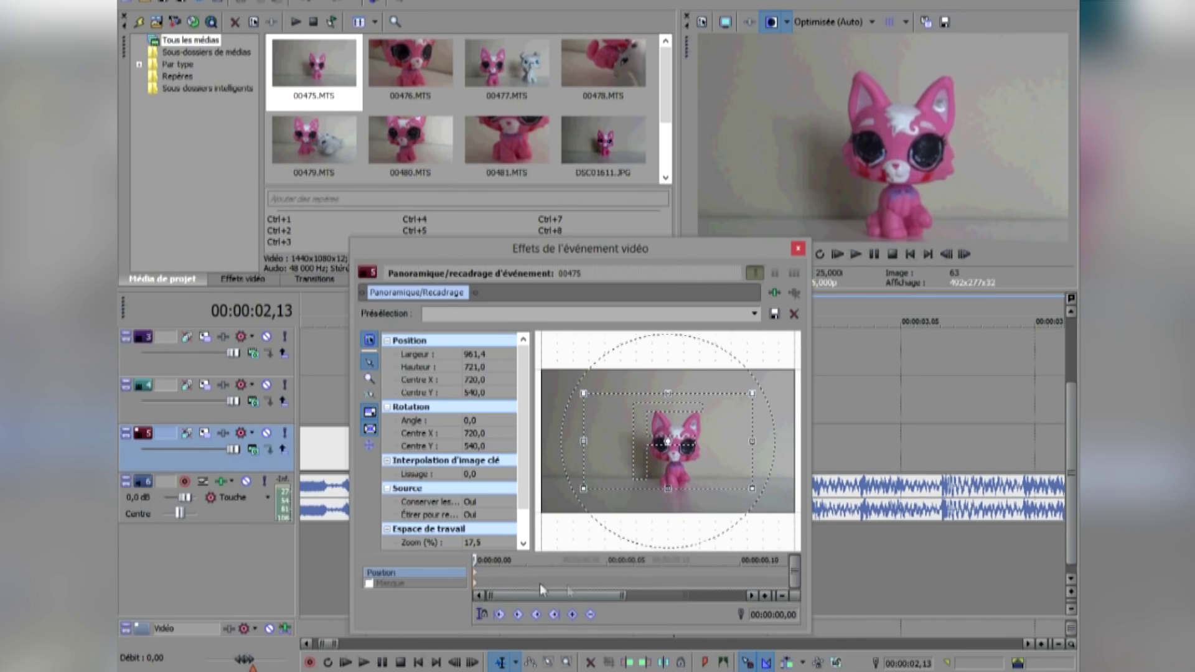
left_click(660, 573)
scroll(672, 574, "down", 3)
left_click_drag(681, 405, 690, 408)
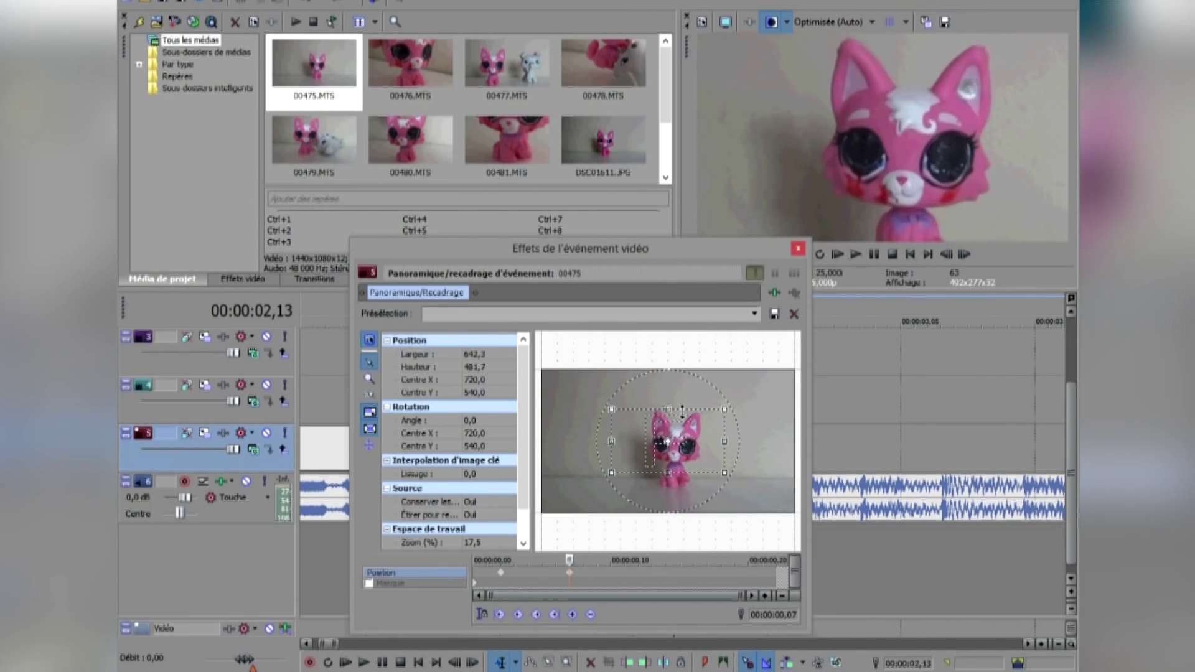
left_click(798, 248)
left_click(910, 254)
left_click(857, 254)
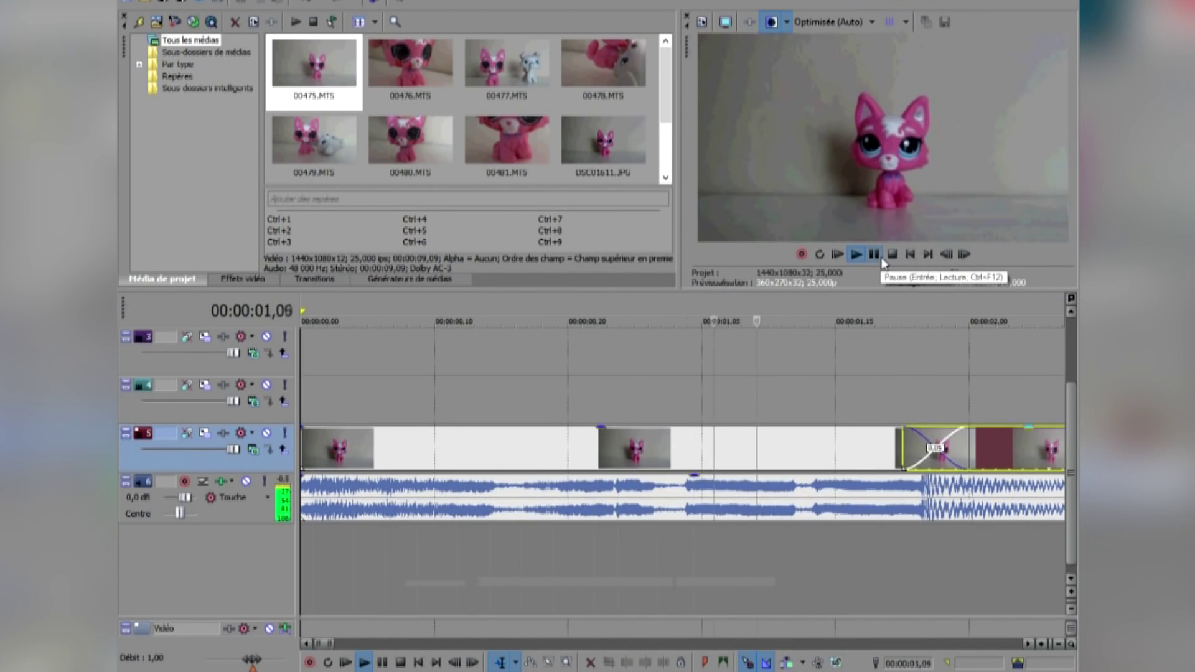
left_click(874, 255)
- Add shifted crop keyframes around 00:00:00,04 and 00:00:00,06 in clip 00475 for a shake, and play the edit back
right_click(413, 448)
left_click(487, 508)
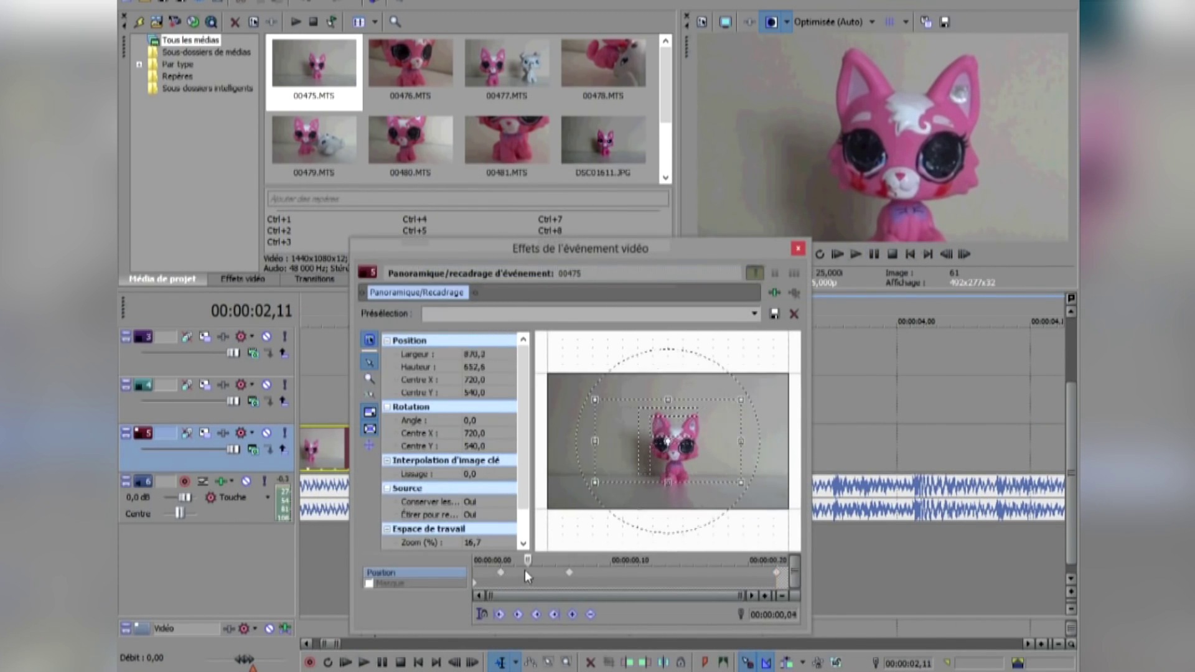
left_click_drag(636, 431, 635, 429)
left_click(711, 577)
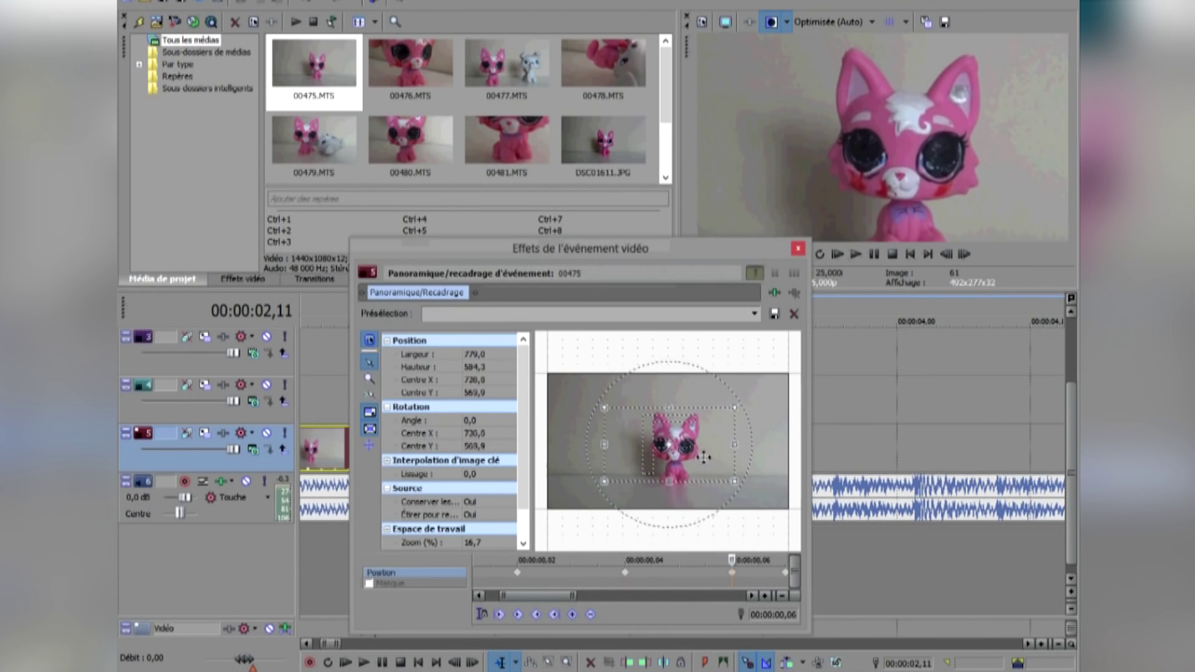
left_click(742, 576)
scroll(664, 588, "down", 1)
left_click_drag(642, 451, 699, 447)
left_click(747, 570)
left_click(798, 249)
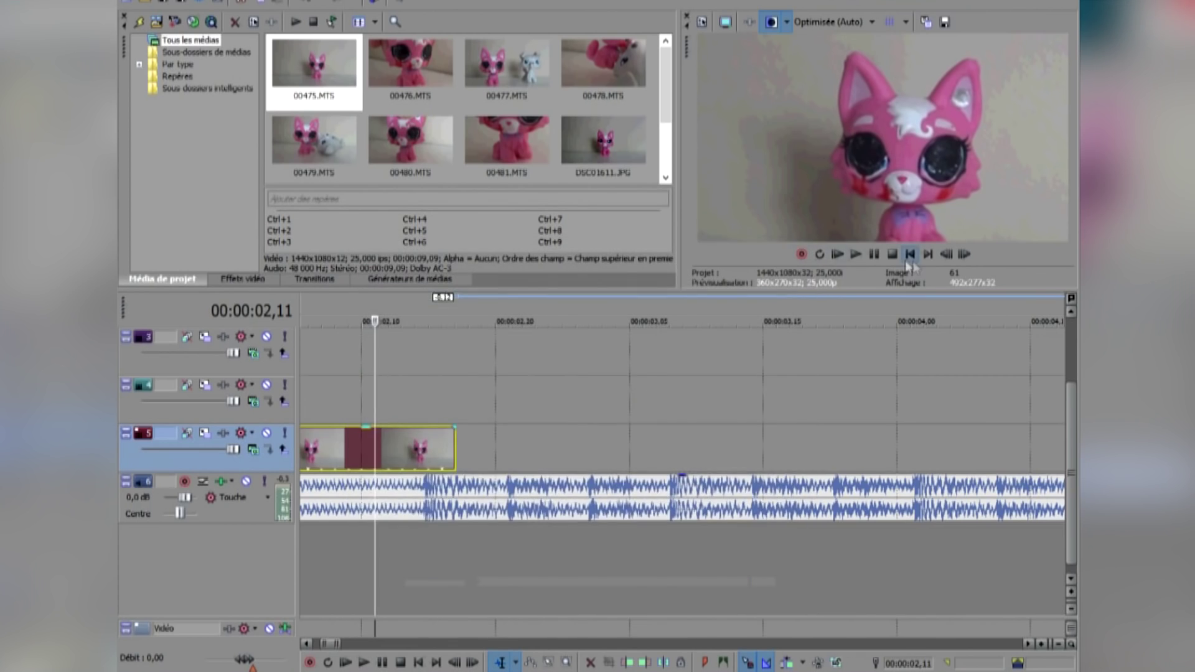
left_click(909, 256)
key("space")
scroll(911, 364, "down", 3)
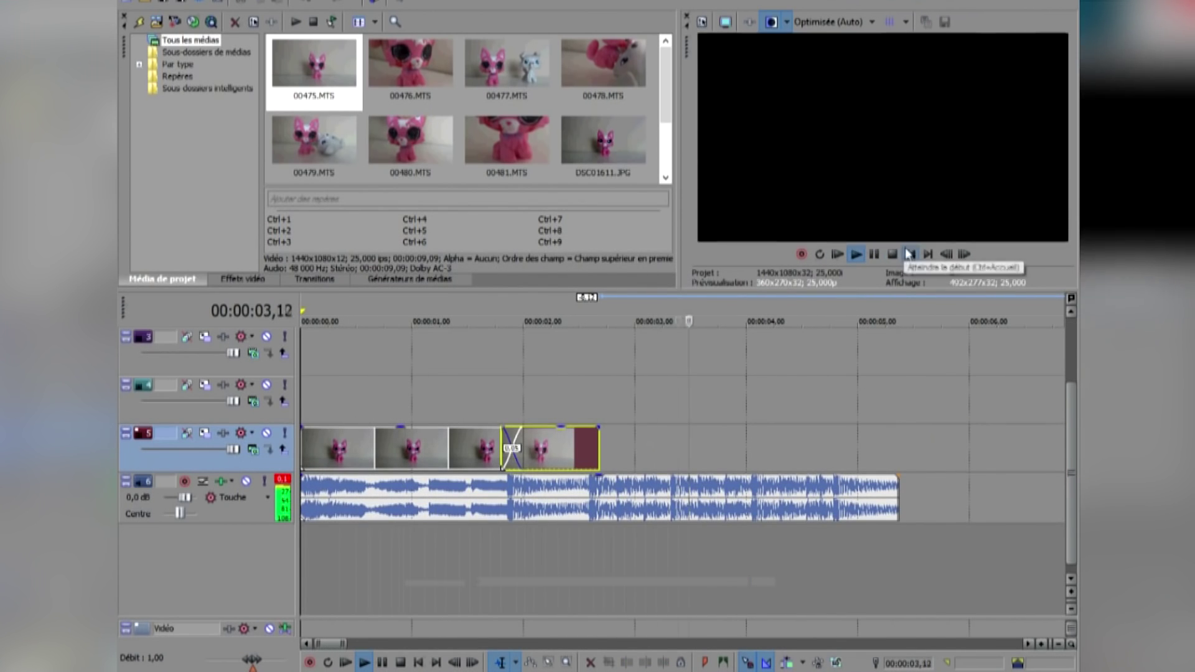
- Adjust a keyframe's interpolation in clip 00475's pan/crop animation and play the edit from the start
right_click(551, 445)
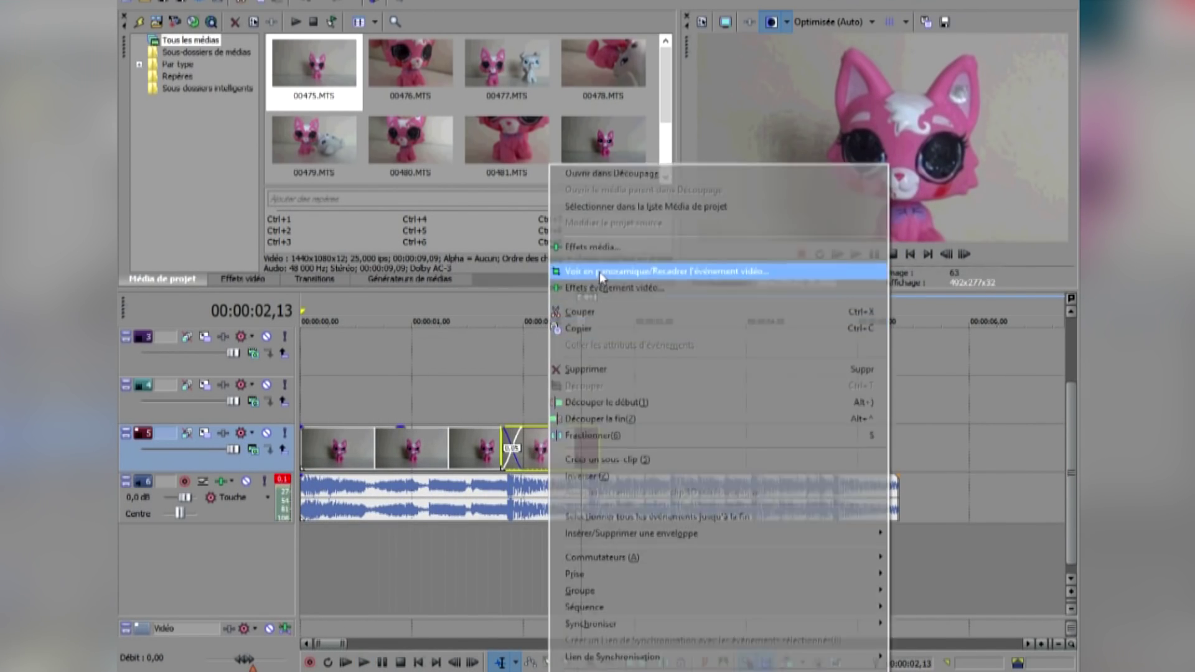
left_click(599, 271)
right_click(754, 391)
left_click(802, 545)
left_click(799, 248)
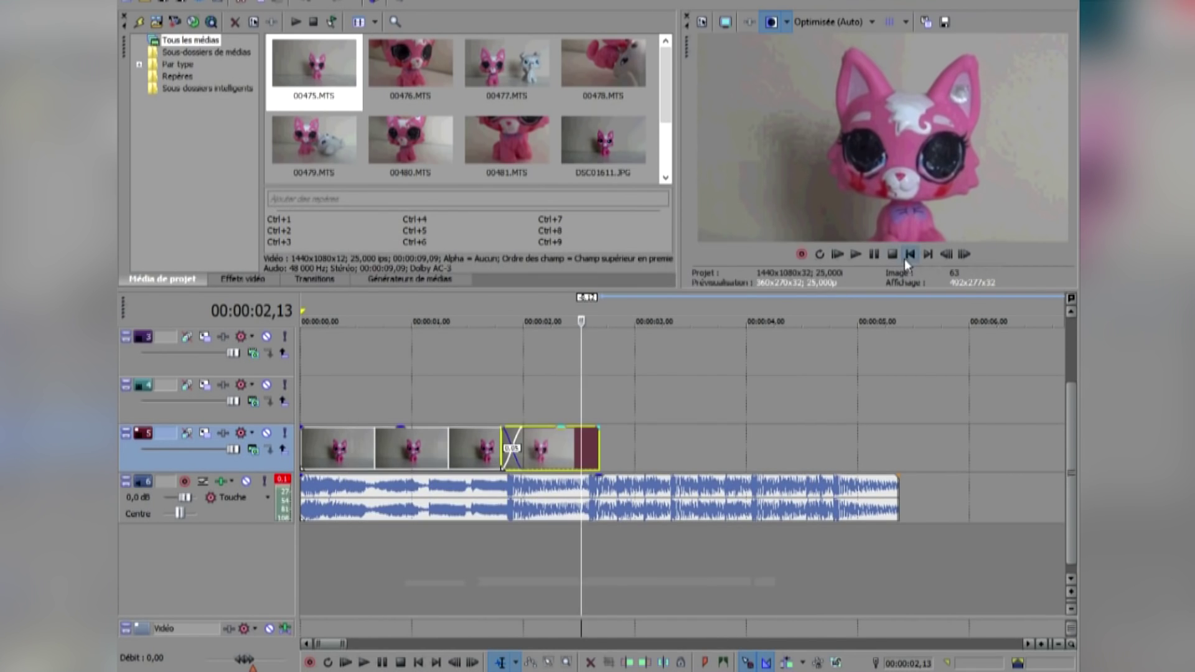
left_click(910, 254)
key("space")
left_click(874, 254)
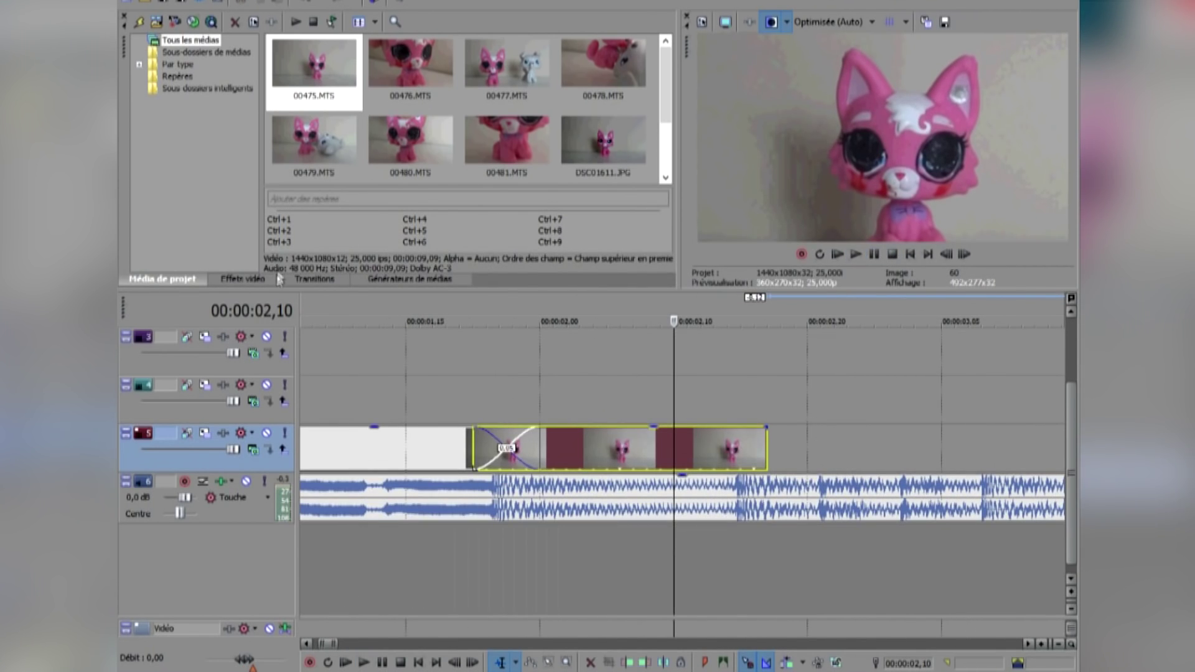
- Apply the Mondrian preset of the Portails transition to the crossfade between the photo and clip 00475
left_click(274, 279)
left_click(314, 279)
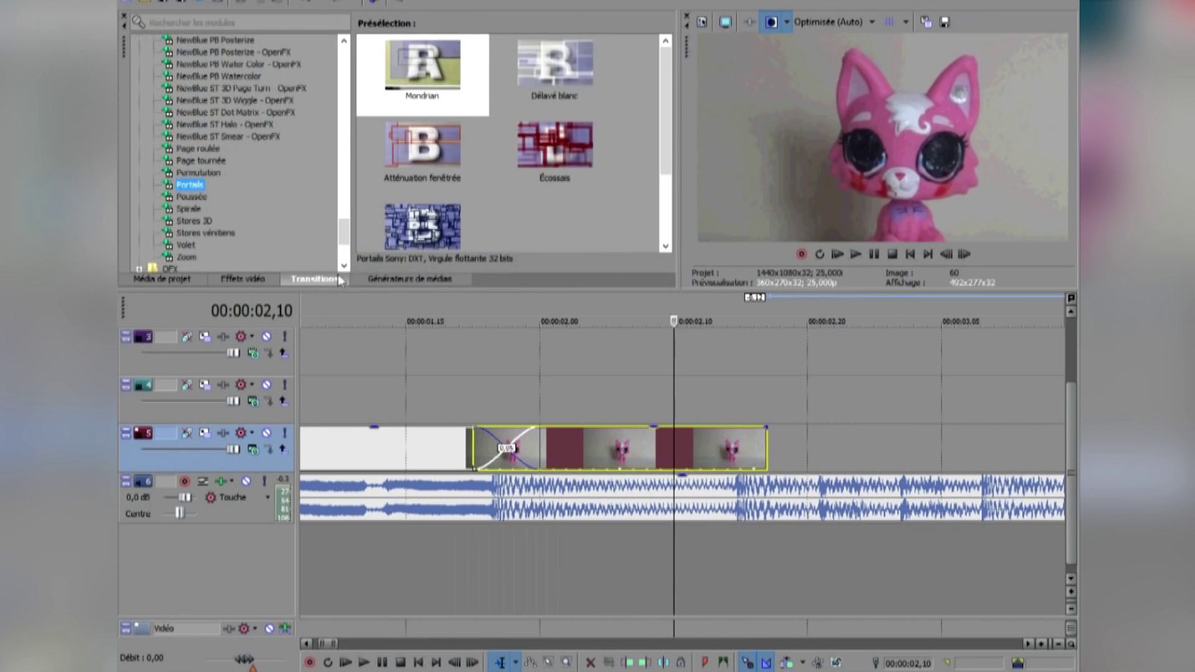
left_click_drag(424, 86, 507, 449)
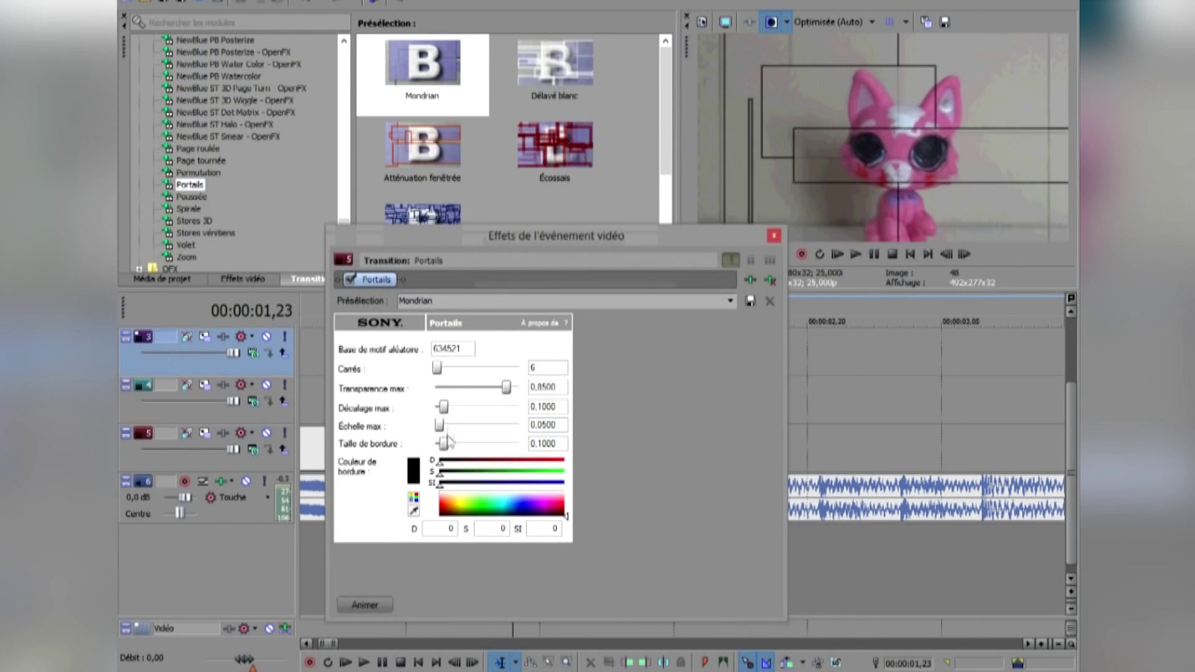
- Set the Portails transition to 55 squares, maximum offset 0.1080, maximum scale about 0.278 and border size 0, and preview it
left_click_drag(449, 441, 414, 450)
left_click_drag(444, 373, 439, 408)
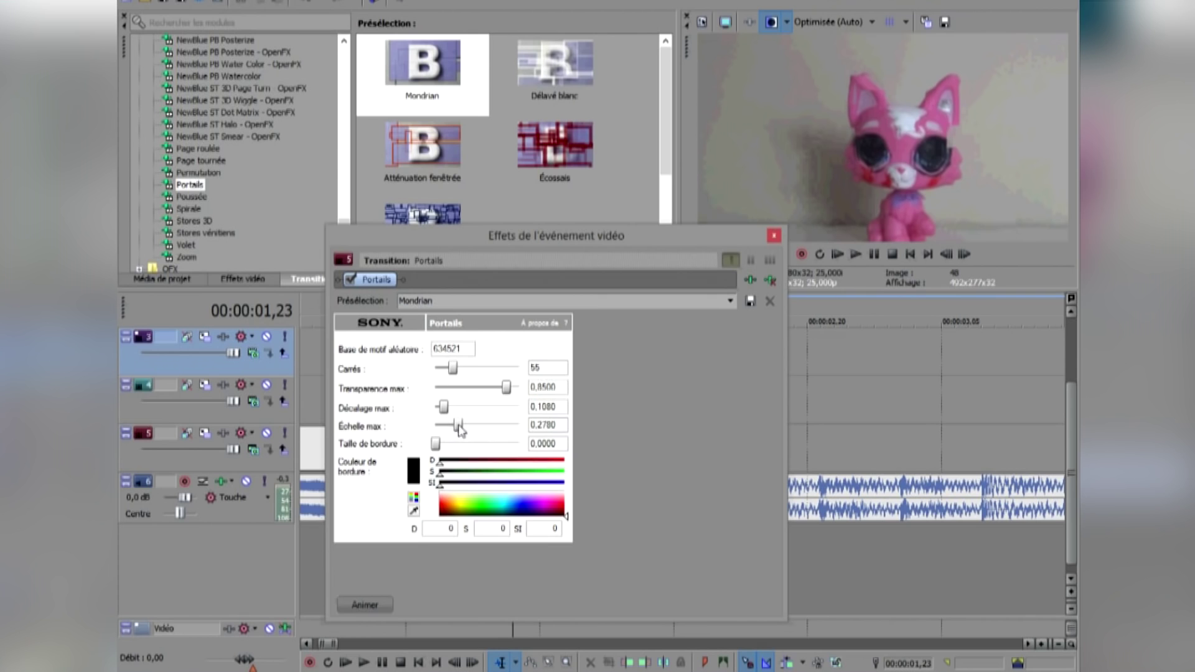
left_click(775, 235)
left_click(911, 254)
left_click(856, 254)
scroll(874, 252, "down", 3)
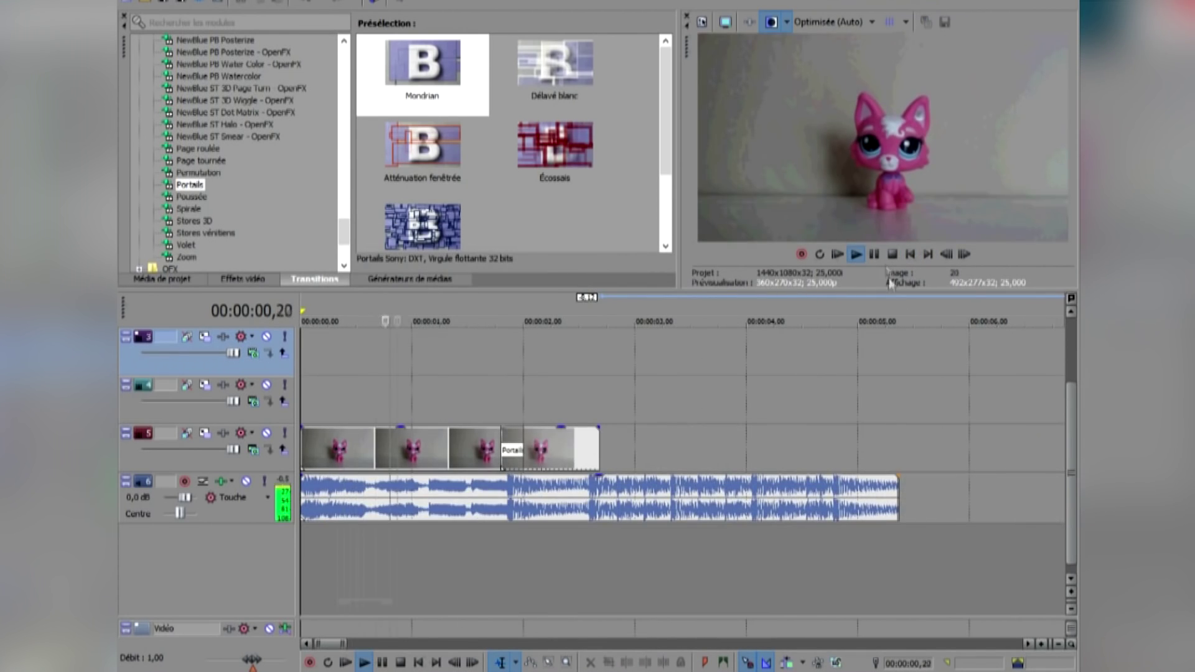
left_click(910, 254)
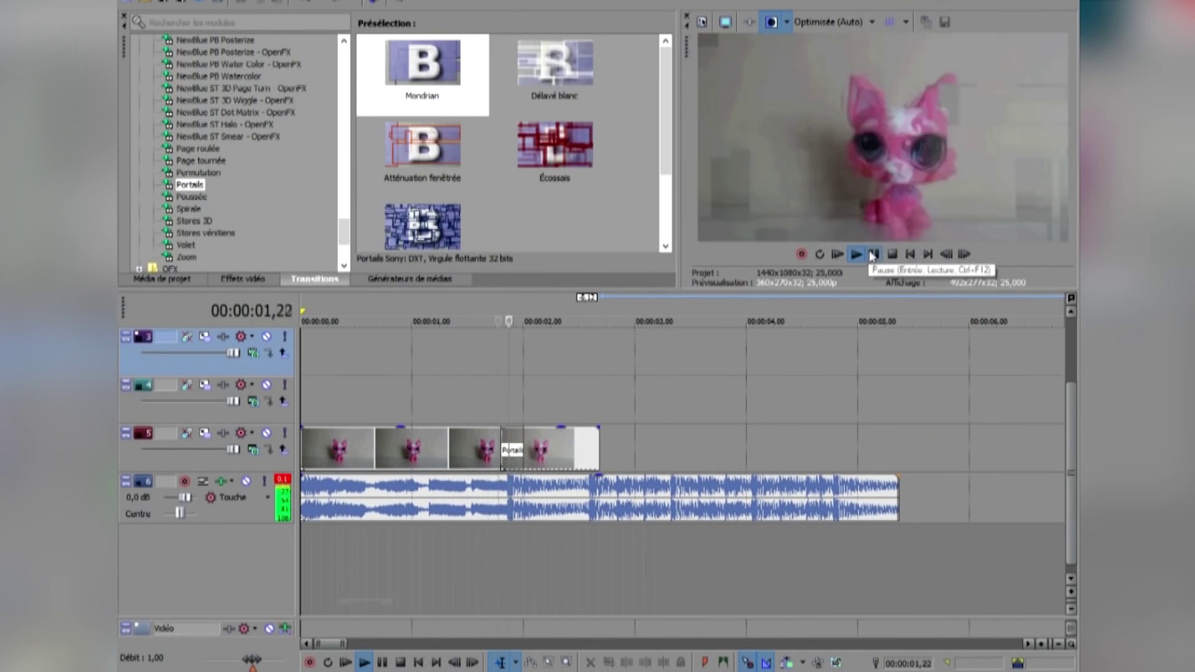
key("space")
- Apply the Contraste modéré doux preset to photo DSC01611 and clip 00475, raising Plage d'étirement to about 46 on the clip
left_click(243, 279)
left_click_drag(319, 222, 322, 55)
left_click(204, 88)
left_click_drag(399, 69, 423, 448)
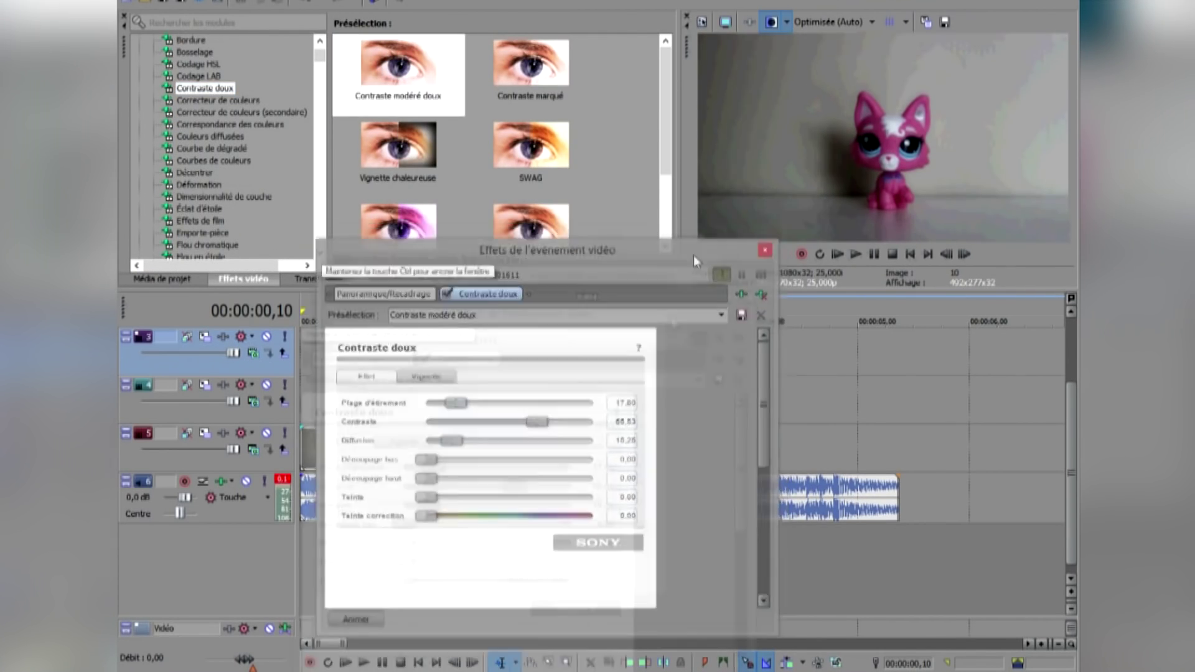
left_click_drag(693, 255, 687, 311)
left_click_drag(448, 459, 490, 467)
left_click(758, 306)
left_click_drag(399, 69, 570, 439)
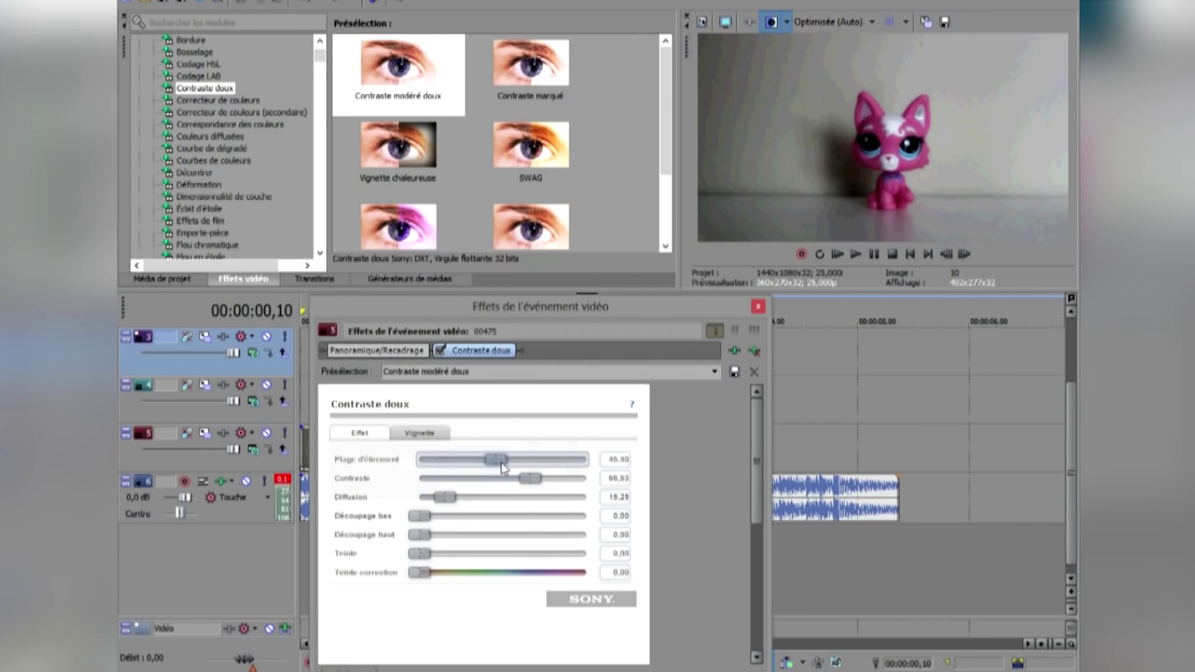
left_click(757, 306)
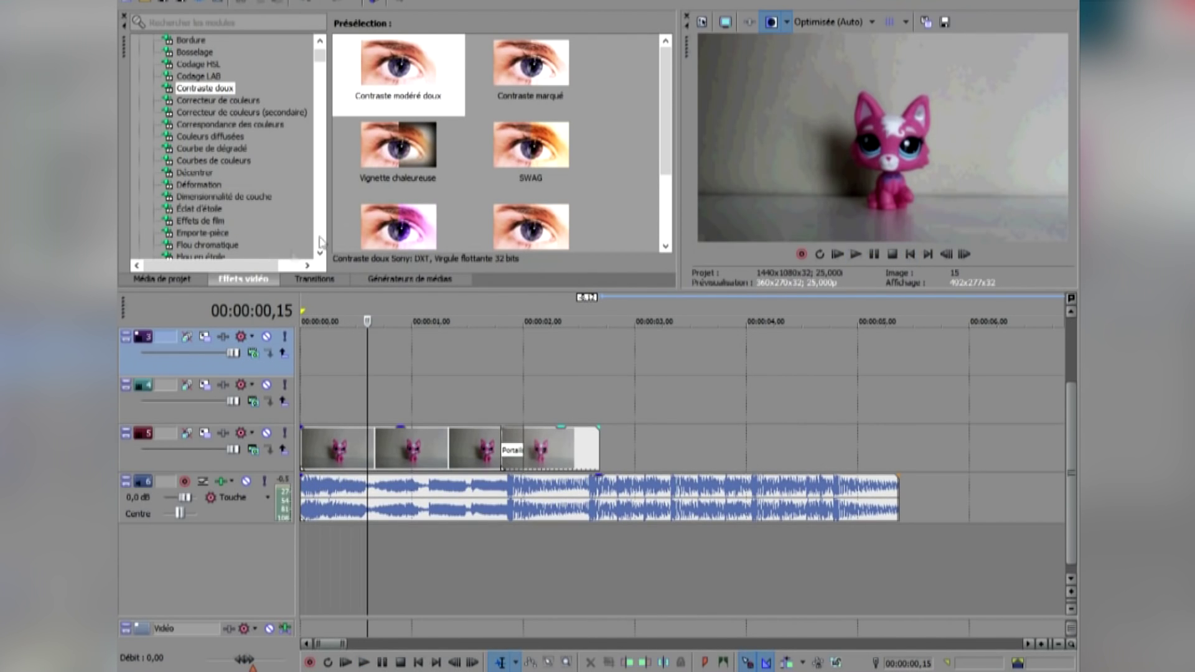
- Apply the default Noir et blanc effect to the photo and clip 00475, and play the edit back
left_click_drag(319, 56, 323, 224)
left_click(201, 88)
left_click_drag(398, 69, 395, 450)
left_click(757, 306)
left_click(536, 399)
left_click_drag(408, 71, 574, 443)
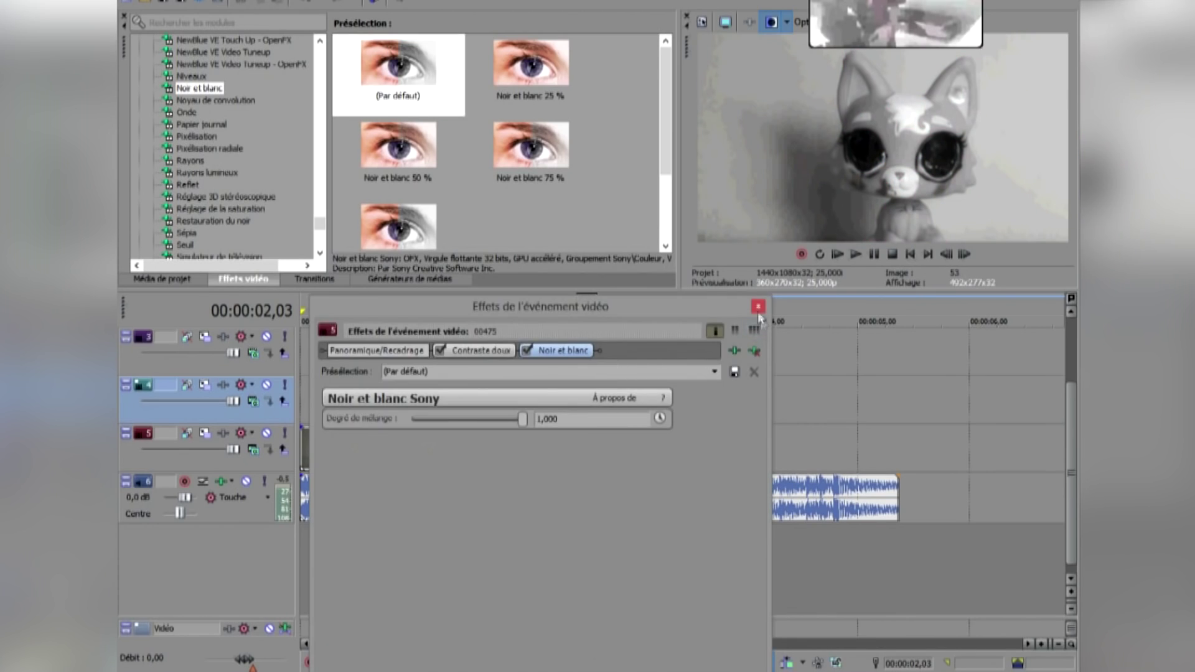
left_click(757, 307)
left_click(910, 254)
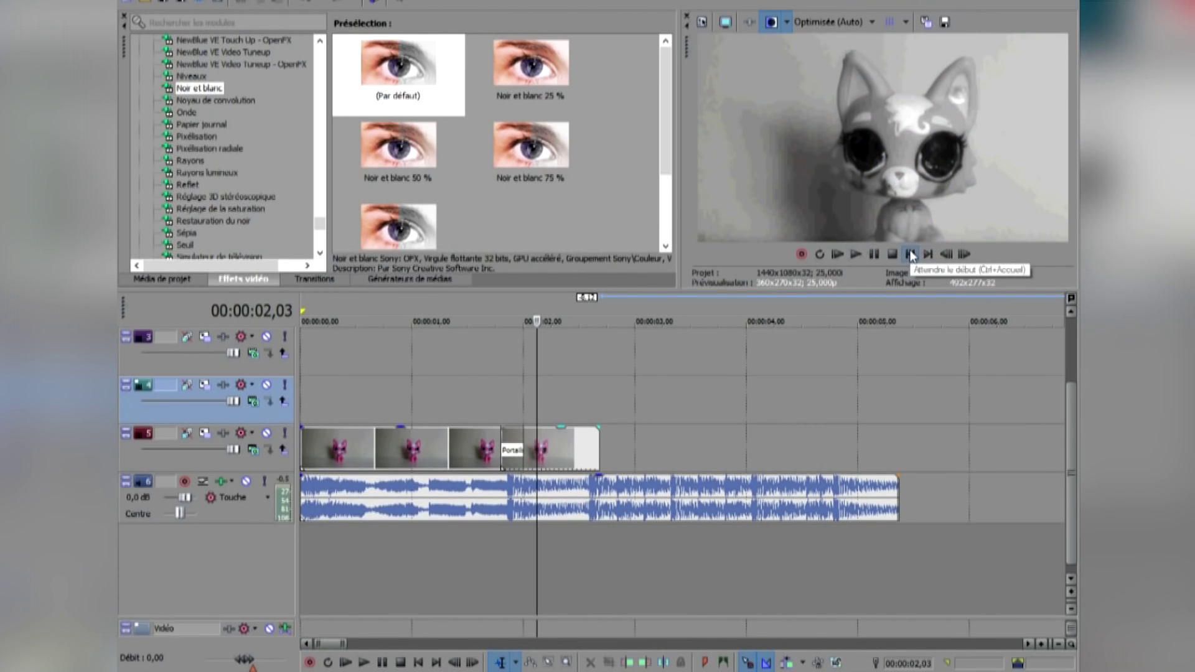
left_click(874, 254)
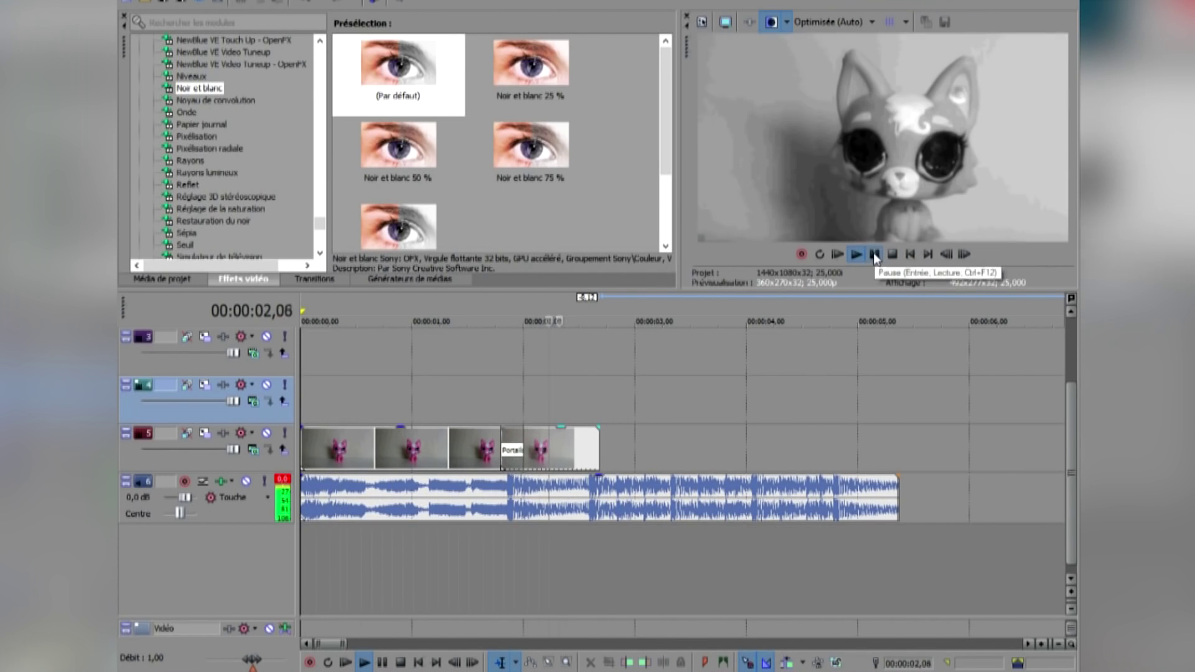
left_click(874, 254)
- Apply the Juste1 preset of the Luminosité et contraste effect to photo DSC01611
left_click_drag(319, 223, 319, 52)
left_click(336, 370)
left_click_drag(336, 369, 287, 393)
scroll(324, 374, "up", 3)
left_click_drag(319, 53, 319, 217)
left_click_drag(319, 150, 320, 75)
left_click(540, 339)
scroll(540, 338, "down", 3)
left_click(218, 88)
left_click_drag(664, 68, 665, 176)
left_click_drag(531, 151, 343, 446)
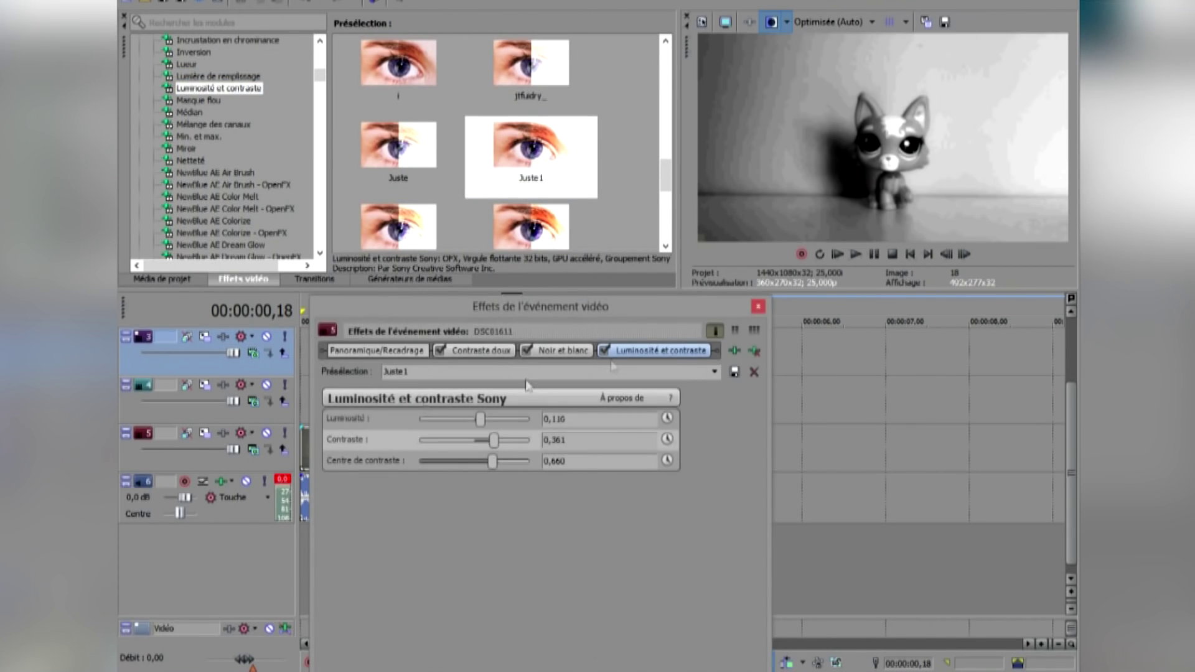
left_click(758, 306)
- Apply the Luminosité et contraste preset with brightness -0.224 and contrast 0.510 to clip 00475 and play the edit back
left_click(856, 254)
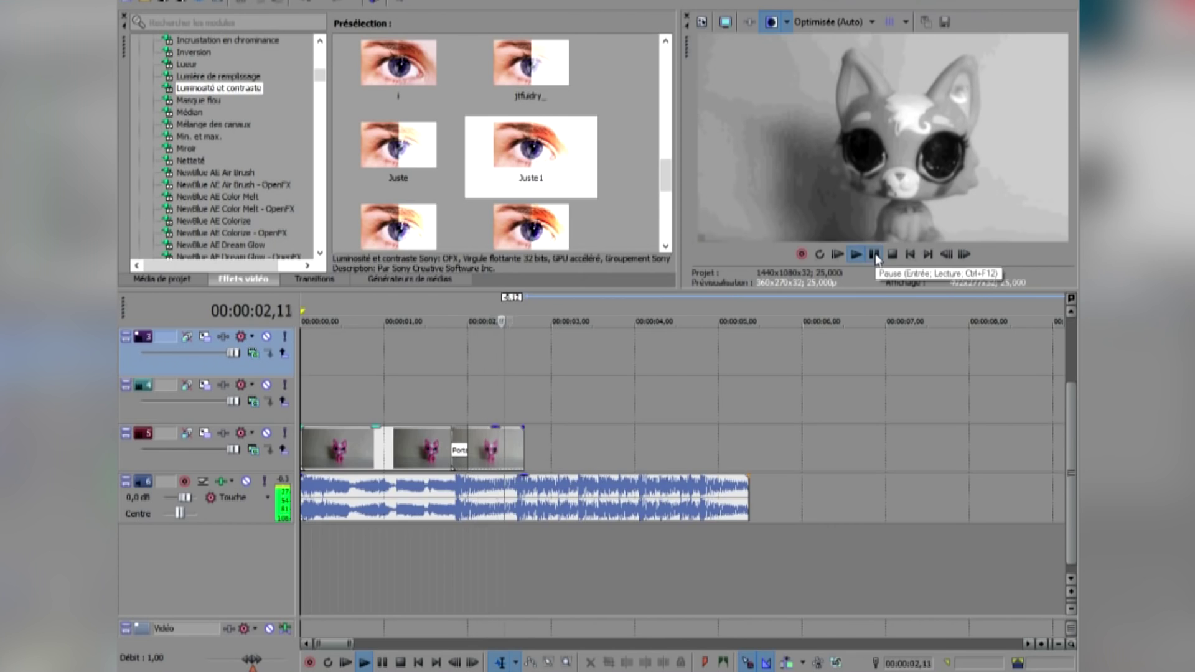
left_click(875, 254)
scroll(536, 399, "up", 2)
left_click_drag(665, 175, 662, 106)
left_click_drag(531, 227, 631, 429)
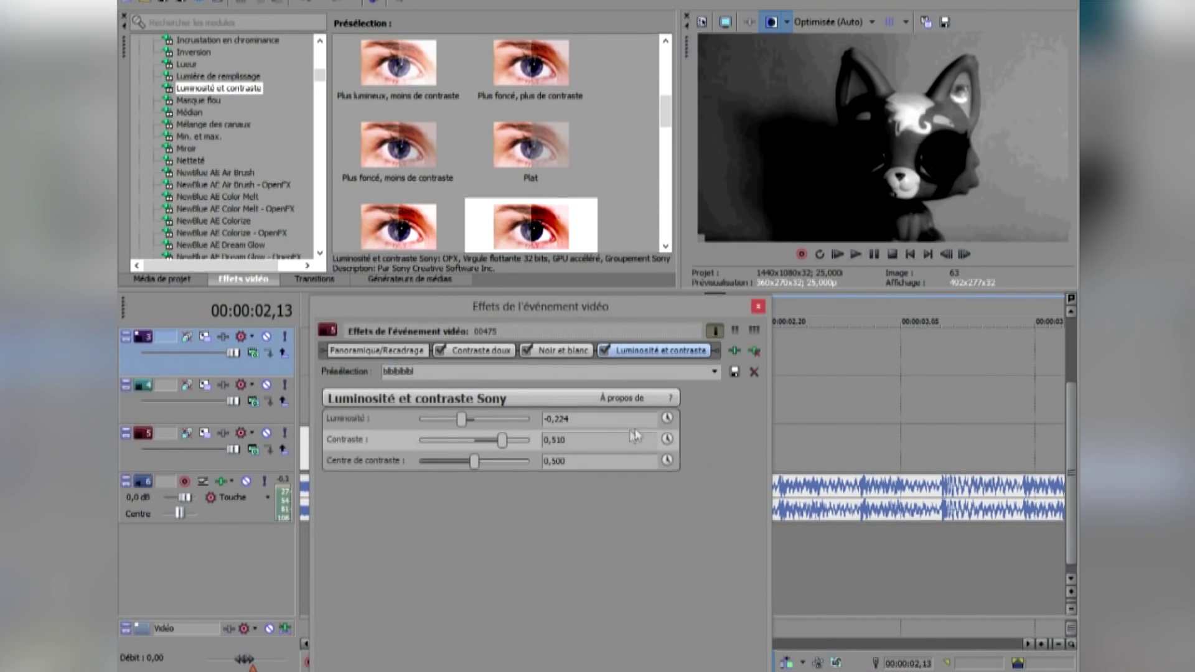
left_click(757, 306)
left_click(856, 254)
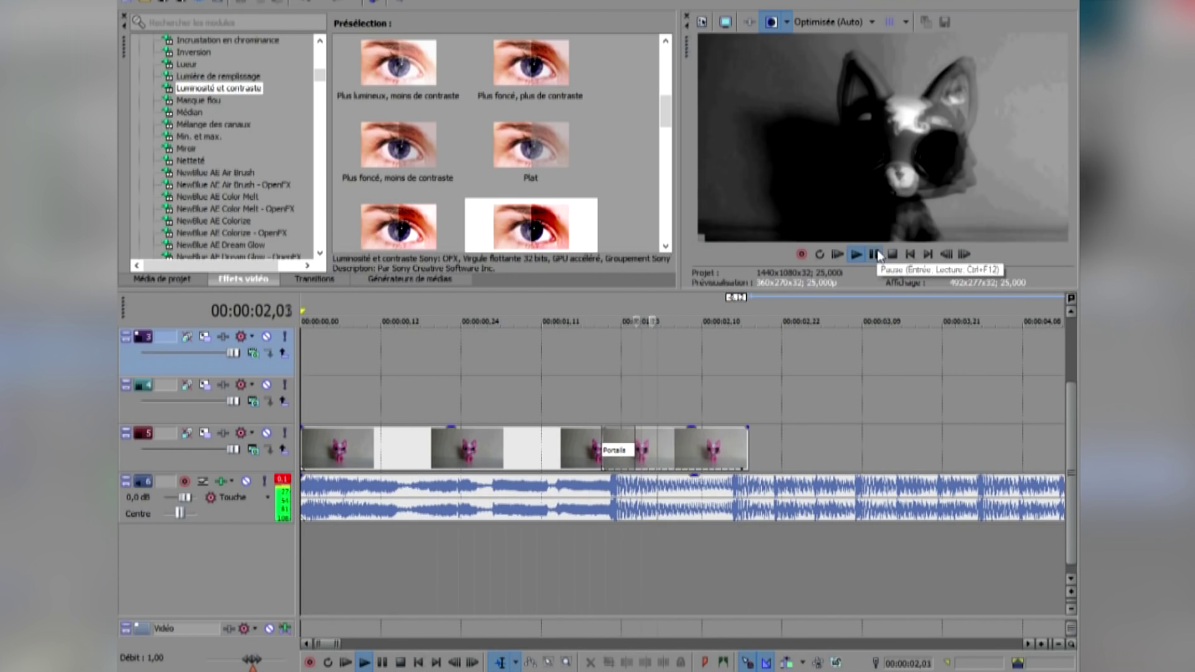
scroll(906, 375, "down", 2)
left_click(524, 402)
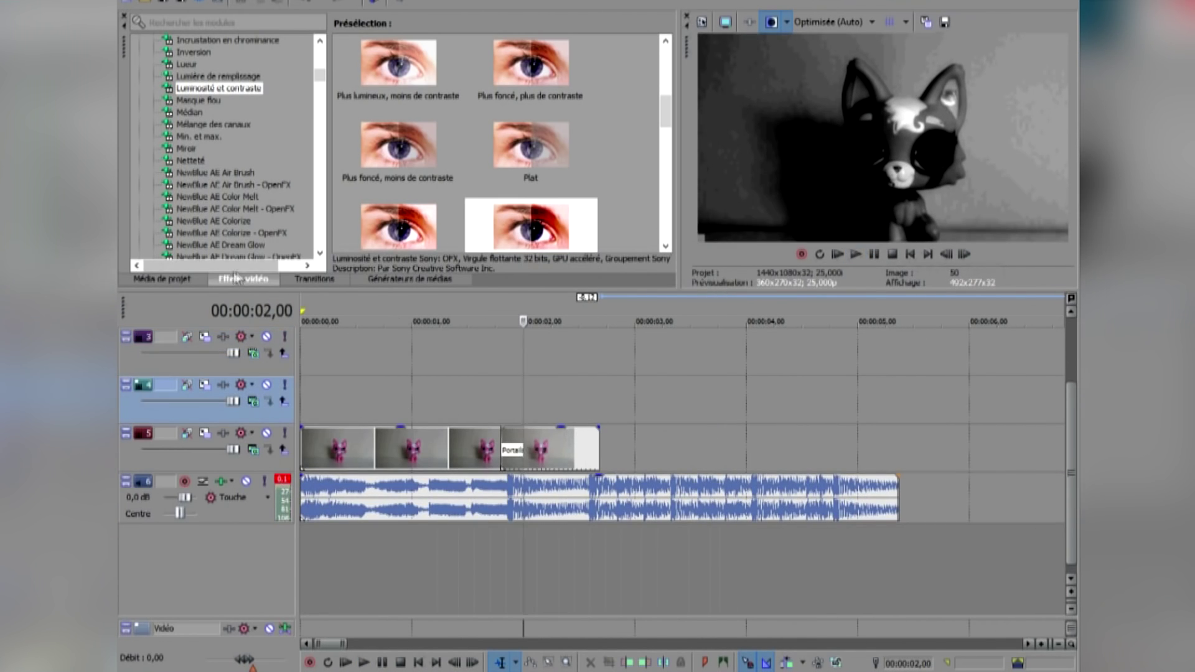
left_click(876, 253)
- Apply the Mauvaise synchronisation preset of the Simulateur de télévision effect to clip 00475
scroll(608, 385, "up", 3)
left_click(173, 280)
left_click(244, 280)
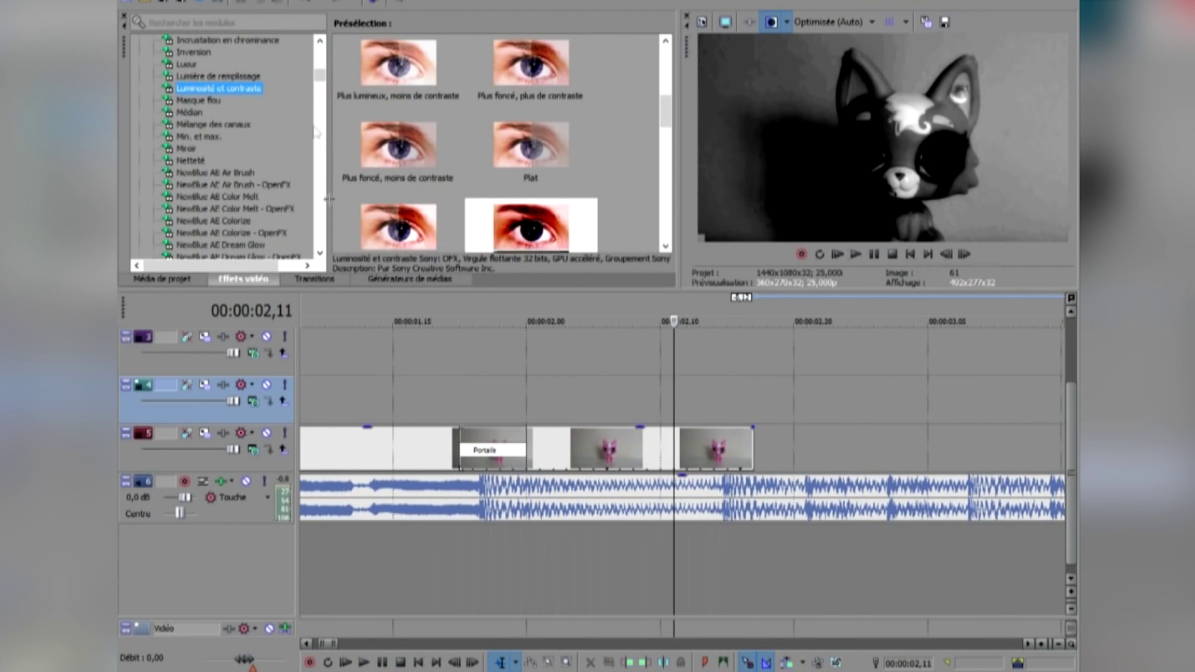
mouse_move(316, 75)
left_mouse_down()
mouse_move(321, 165)
mouse_move(320, 57)
left_mouse_up()
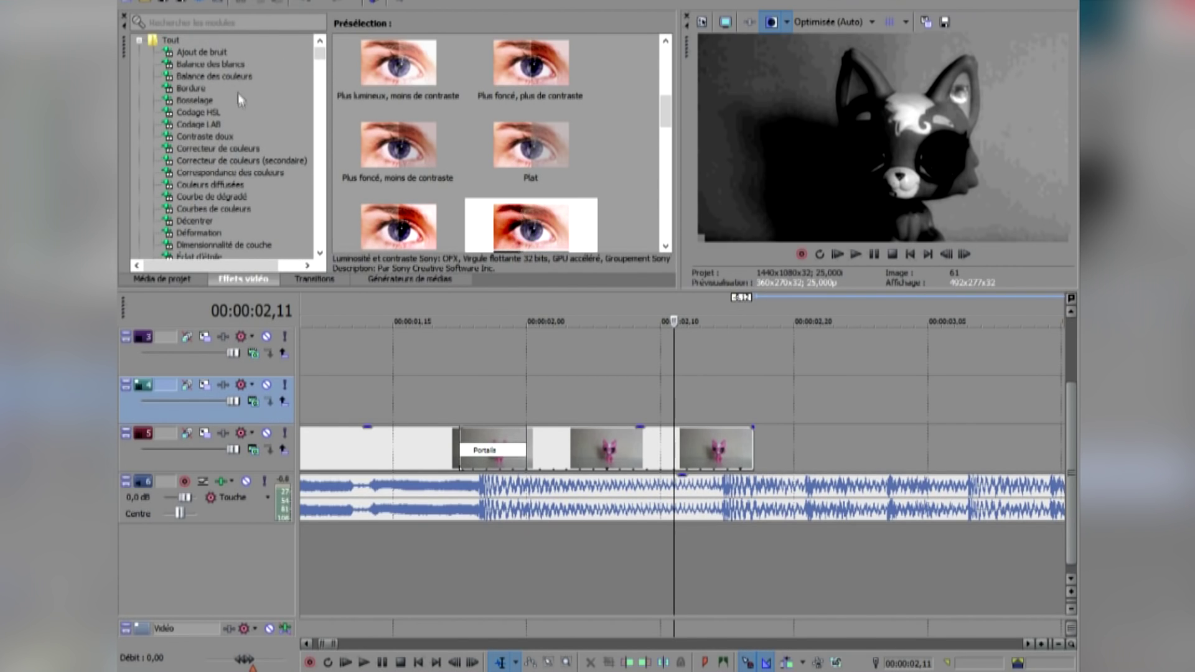
scroll(238, 100, "down", 15)
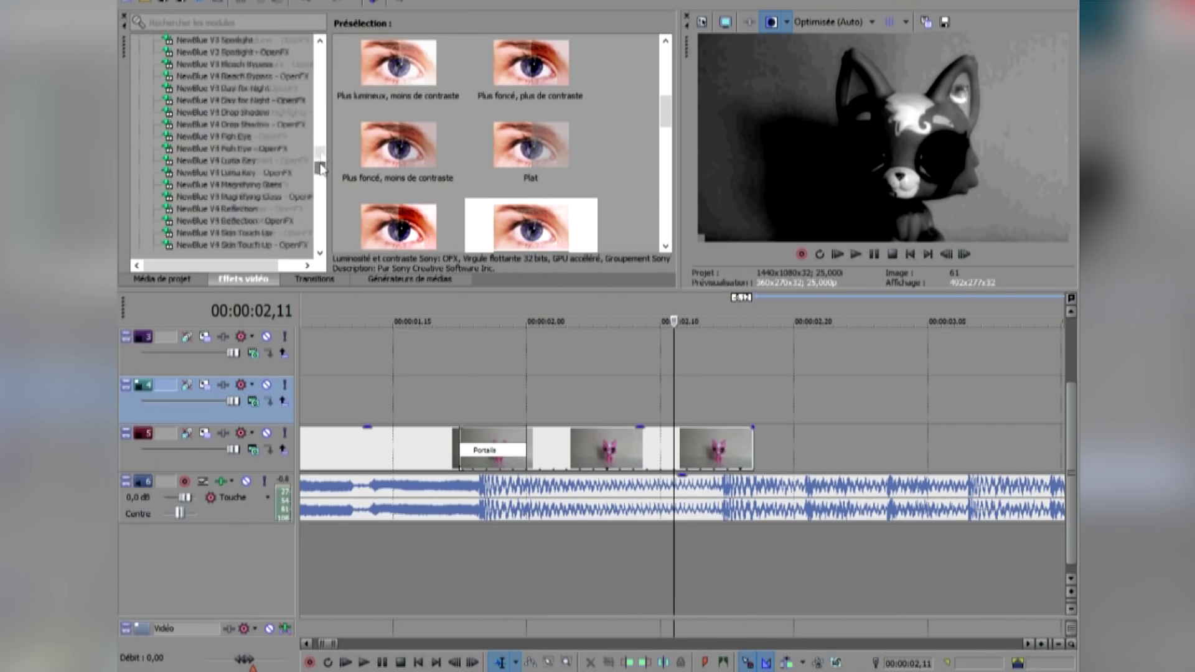
left_click_drag(320, 168, 319, 230)
left_click(219, 112)
left_click_drag(498, 77, 651, 461)
- Set clip 00475's TV simulator to Grille d'ouverture 0.1580, Entrelacement 0.1360, both Synchro. values 1.0000, and Phase d'analyse and Phosphorescence 0
left_click_drag(510, 456, 367, 474)
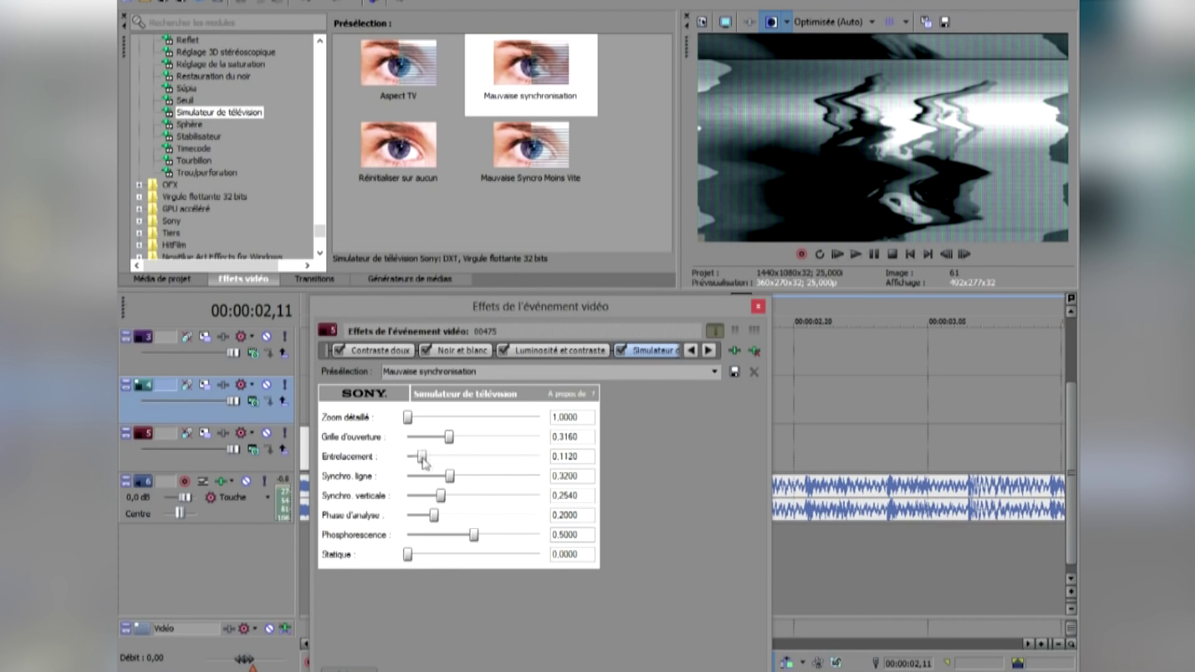
left_click_drag(449, 457, 414, 450)
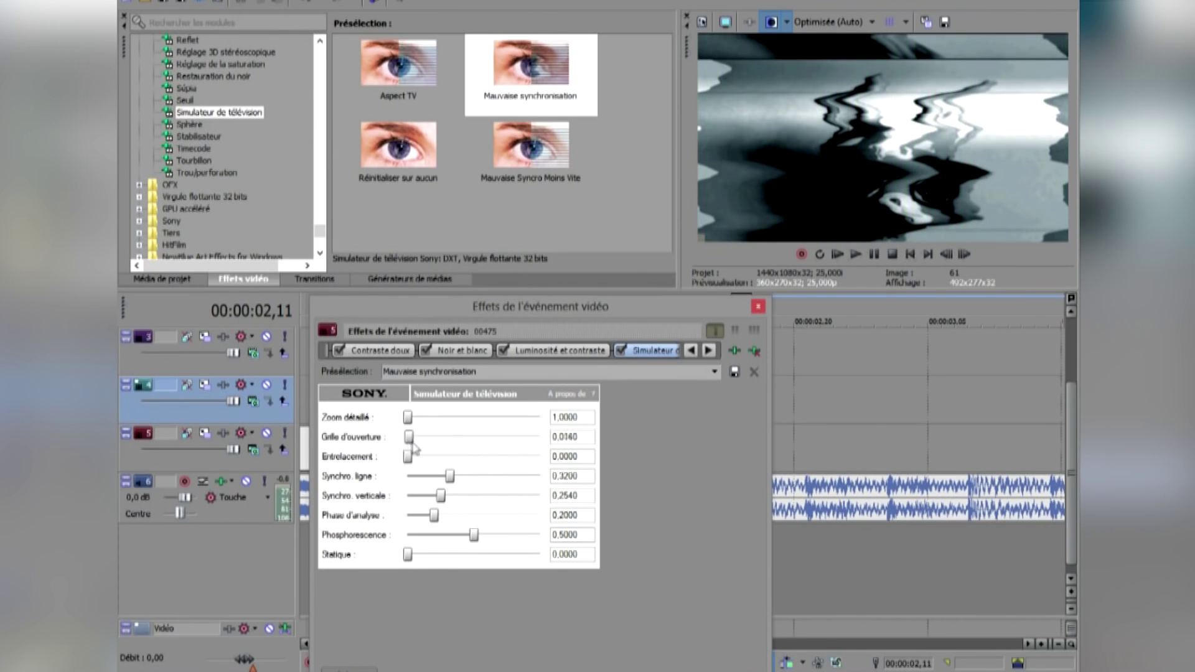
left_click_drag(452, 485, 576, 489)
left_click_drag(442, 496, 576, 495)
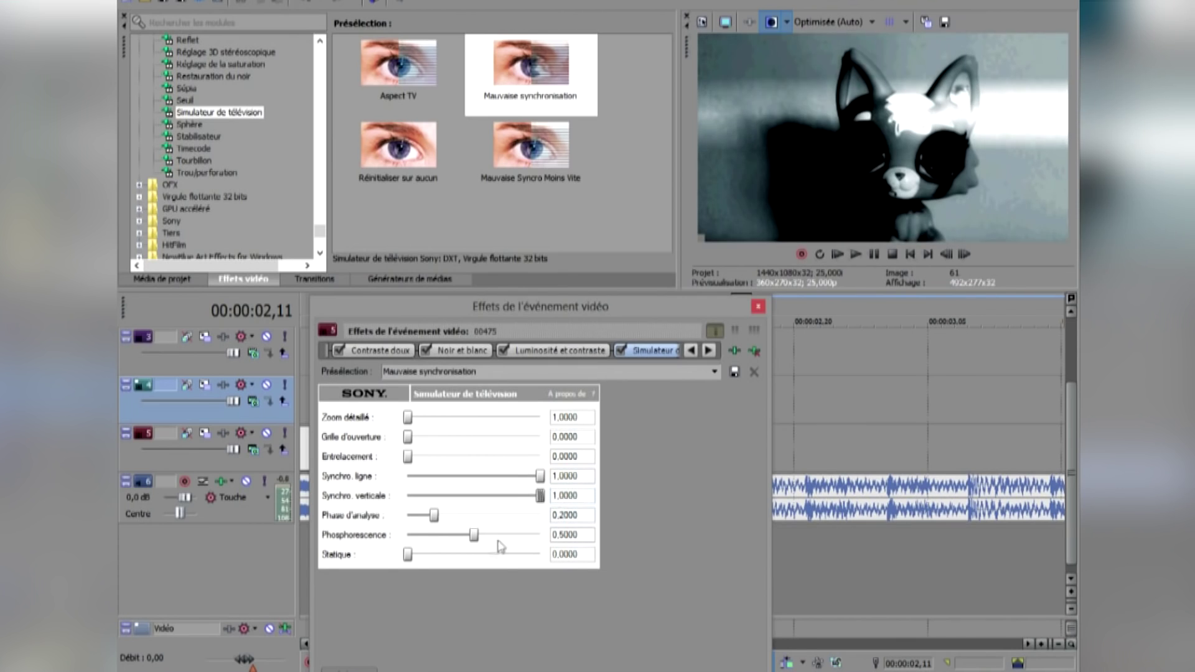
left_click_drag(474, 535, 348, 551)
left_click_drag(434, 515, 396, 519)
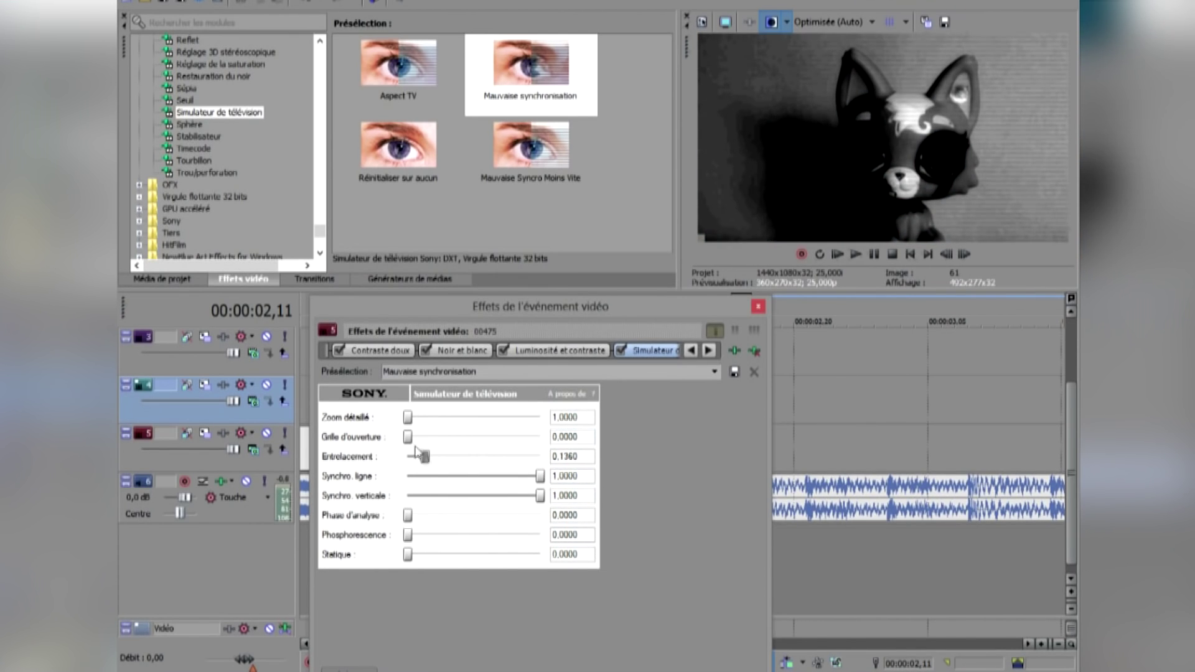
left_click_drag(408, 437, 426, 439)
- Show the TV simulator's keyframe timeline and place its first animation keyframe at 00:00:00,05
left_click_drag(567, 310, 715, 451)
left_click(442, 511)
left_click(511, 547)
left_click(526, 398)
left_click_drag(580, 454, 467, 199)
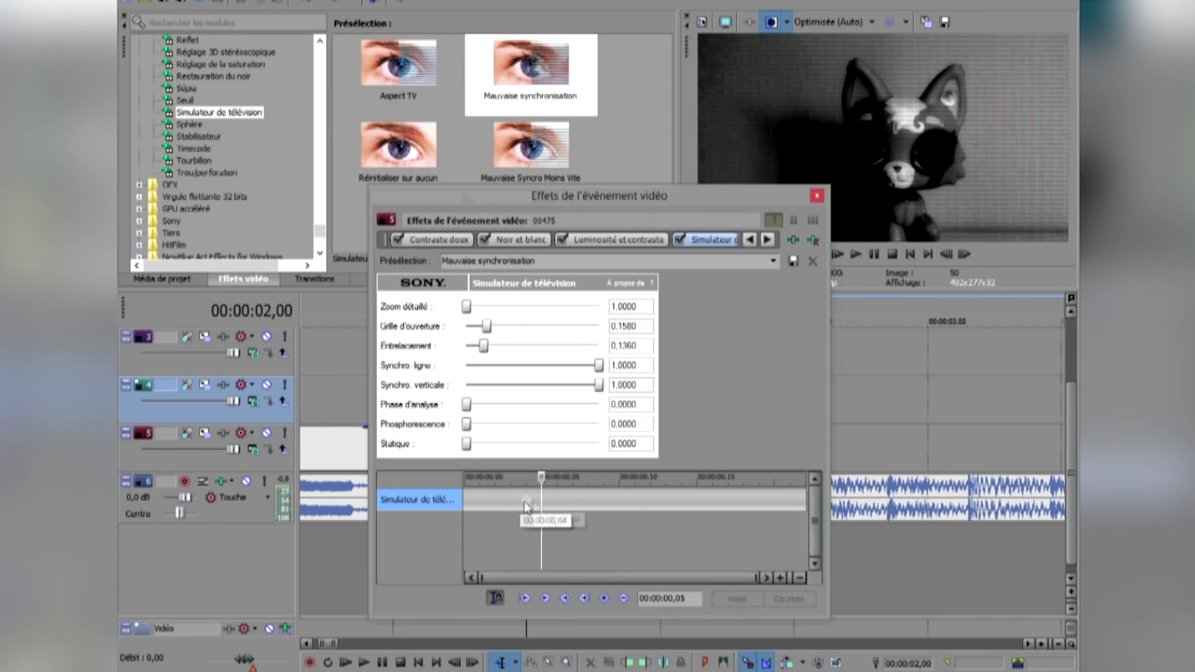
- Keyframe Synchro. ligne 0.8000 and Synchro. verticale 0.7380 at 00:00:00,18, add a keyframe at the clip's end, and play the edit back
left_click_drag(736, 192, 692, 150)
left_click(857, 254)
left_click(875, 254)
left_click(946, 254)
left_click_drag(594, 320, 567, 348)
left_click(798, 457)
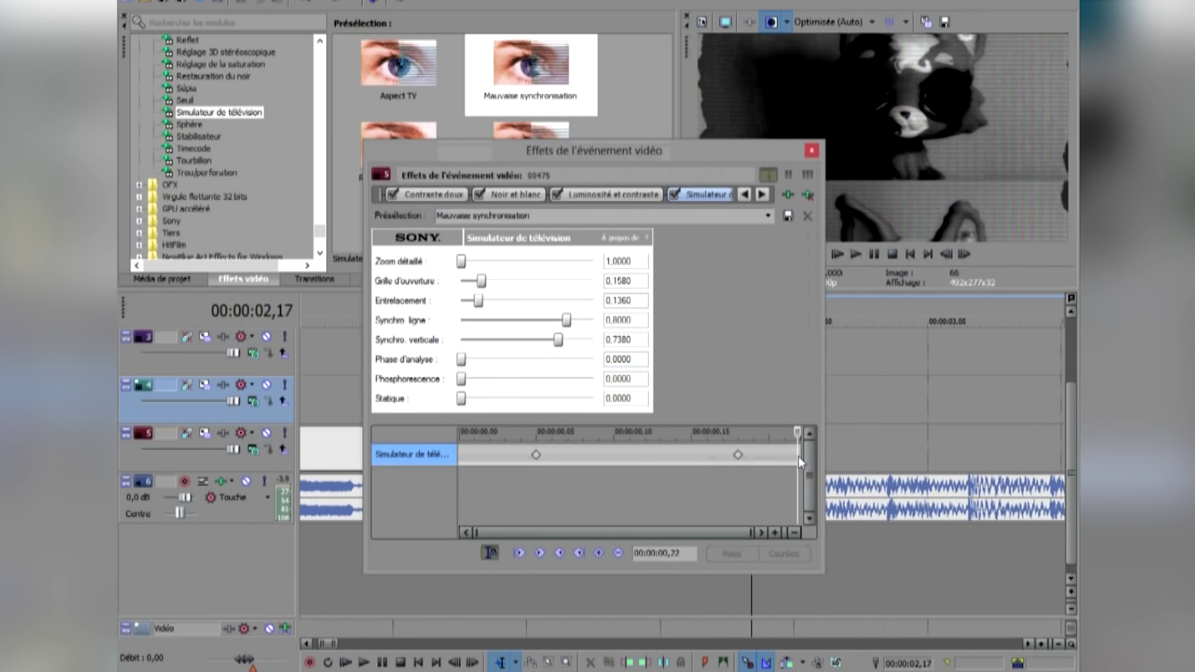
left_click(812, 151)
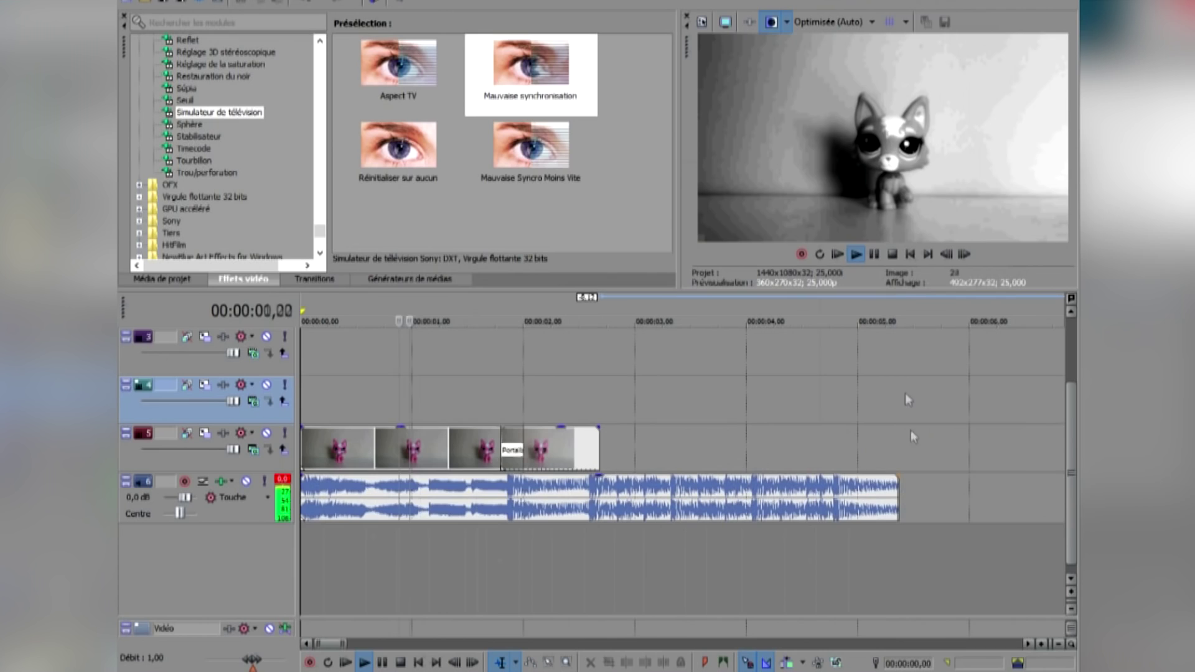
left_click(874, 254)
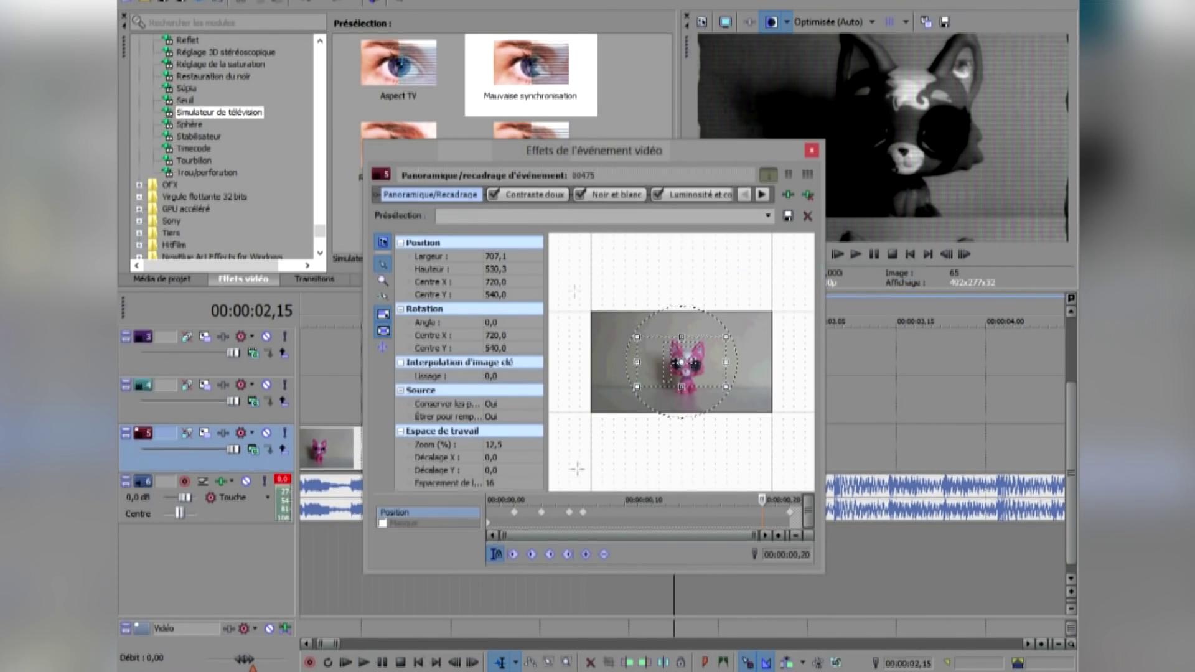
- Shift the TV simulator's first keyframe about one frame later and set the 00:00:00,18 keyframe to Synchro. ligne about 0.92 and Synchro. verticale 0.7840
left_click(762, 194)
left_click(644, 198)
left_click(537, 455)
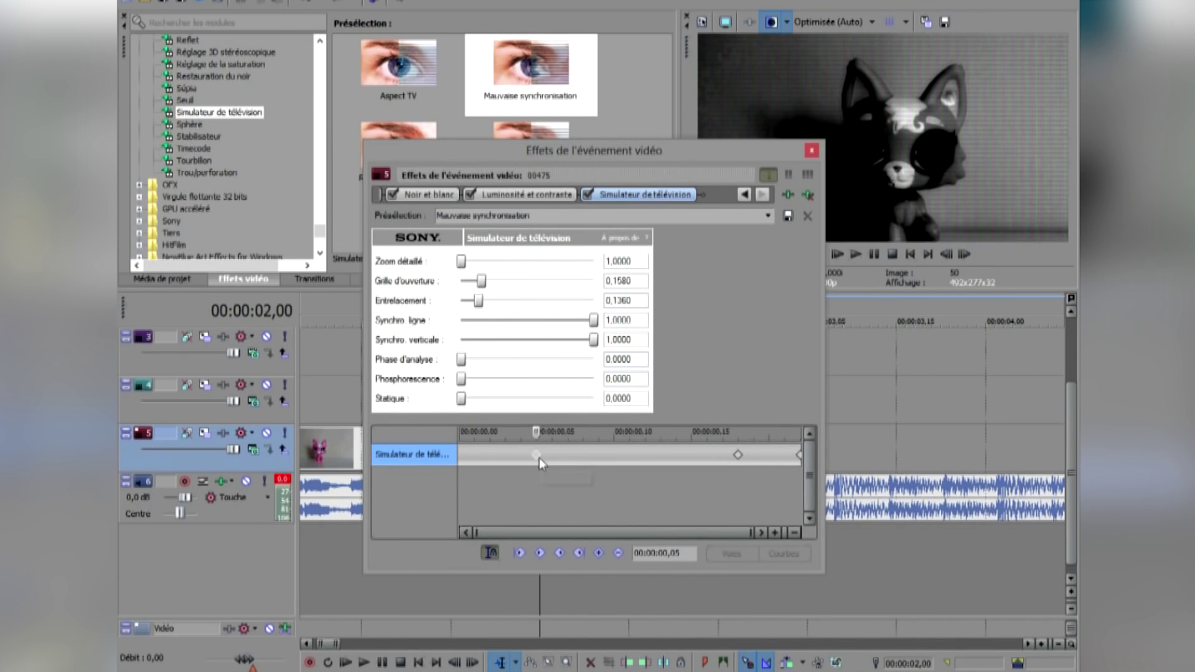
left_click_drag(563, 463, 551, 461)
left_click(627, 458)
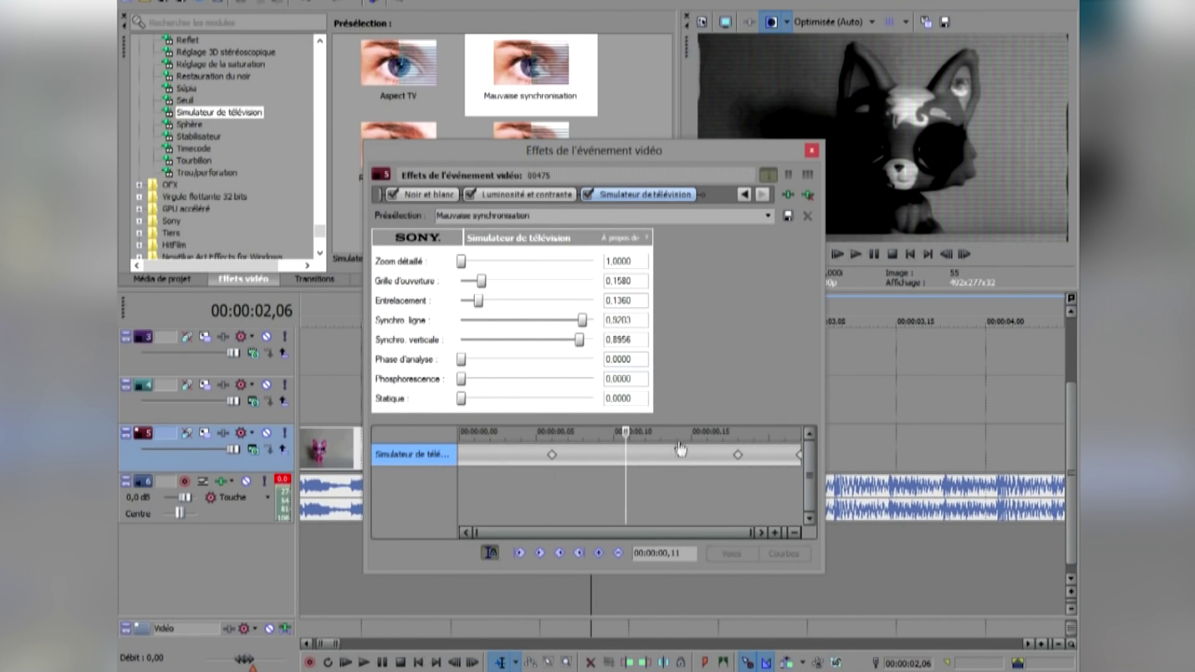
left_click(737, 455)
left_click_drag(557, 346, 597, 320)
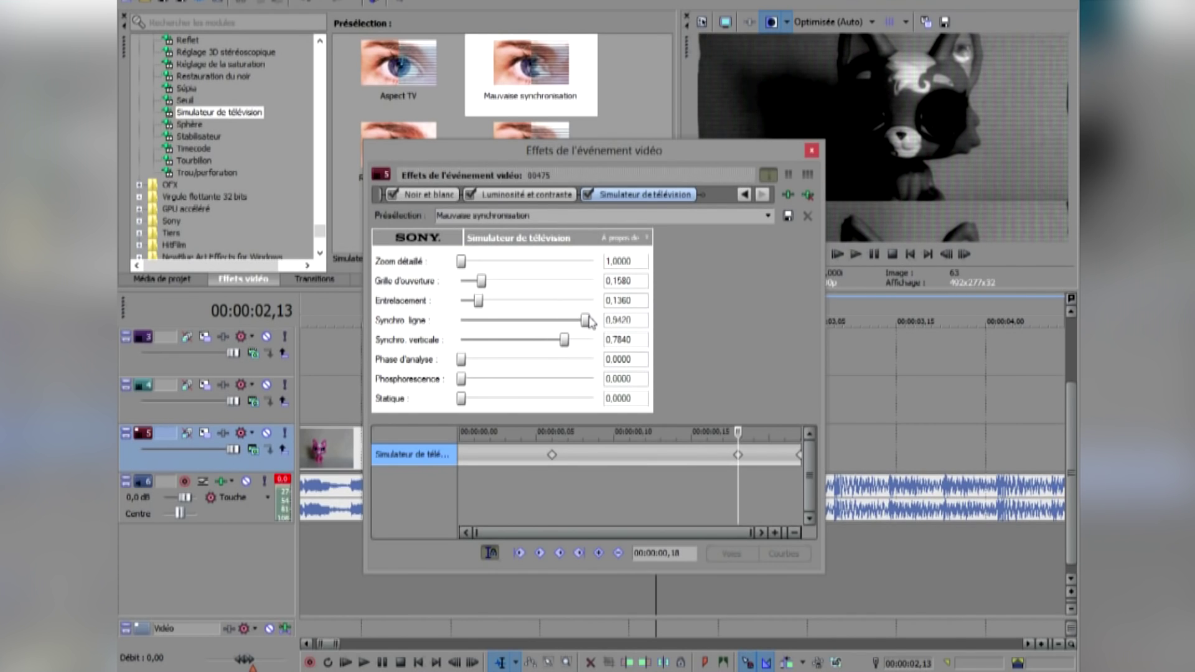
- Move the TV simulator's second keyframe to 00:00:00,10 and set its Synchro. verticale to 0.7020
left_click(639, 454)
left_click_drag(737, 455, 594, 456)
left_click(553, 455)
left_click(856, 254)
left_click(875, 254)
left_click(554, 455)
left_click(613, 455)
mouse_move(567, 341)
left_mouse_down()
mouse_move(547, 341)
mouse_move(535, 322)
mouse_move(583, 324)
mouse_move(488, 340)
mouse_move(553, 339)
left_mouse_up()
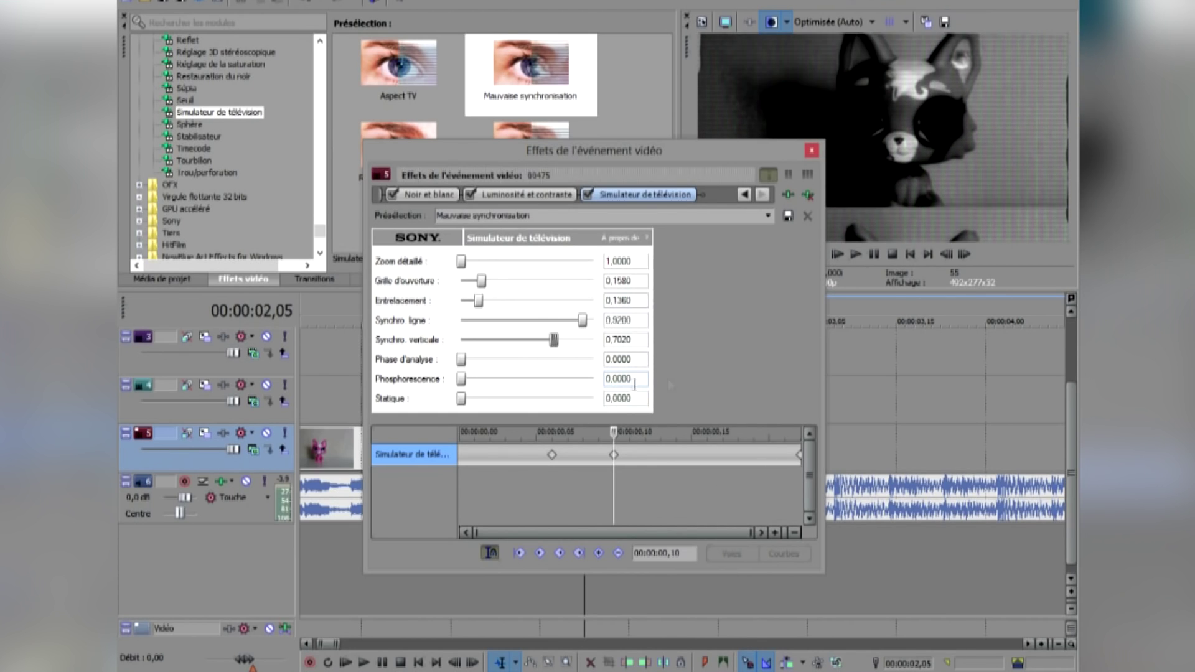
- Check the TV simulator's end keyframe, close the effect settings and play the edit back around the Portails transition
left_click(800, 456)
left_click(812, 151)
left_click(513, 392)
left_click(857, 254)
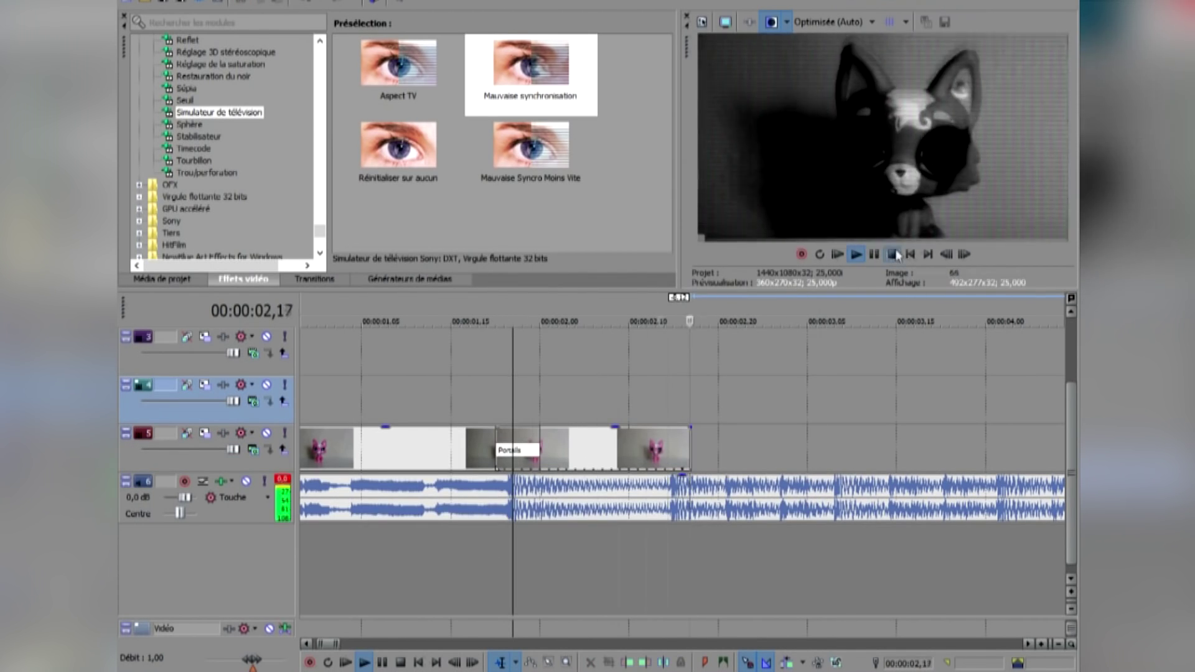
left_click(895, 254)
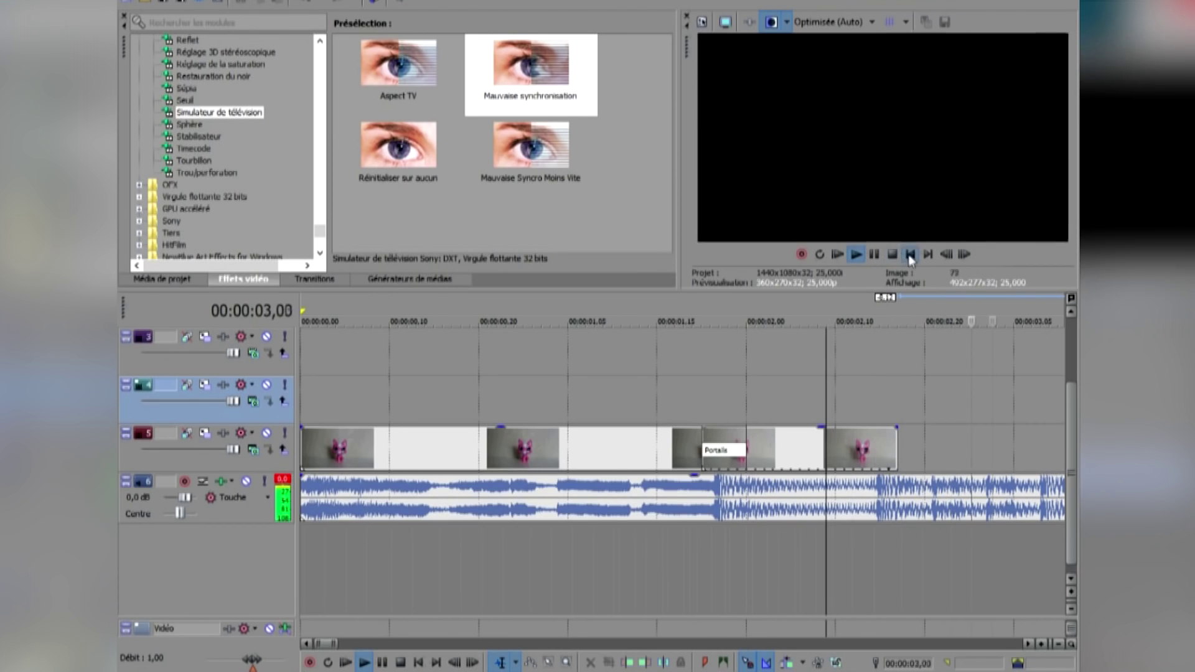
left_click(874, 254)
- Shorten the photo by one frame at the Portails transition, keep clip 00475 attached, and play the edit from the start
left_click(784, 450)
left_click_drag(746, 443, 737, 443)
left_click(665, 402)
left_click(856, 254)
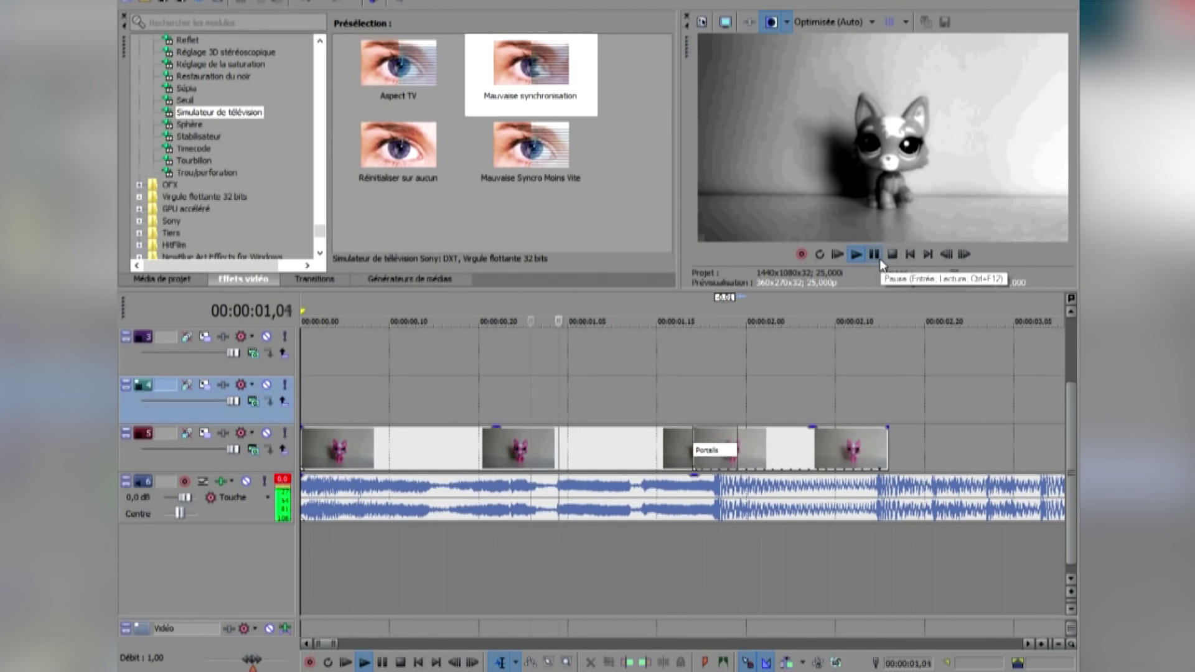
left_click(910, 257)
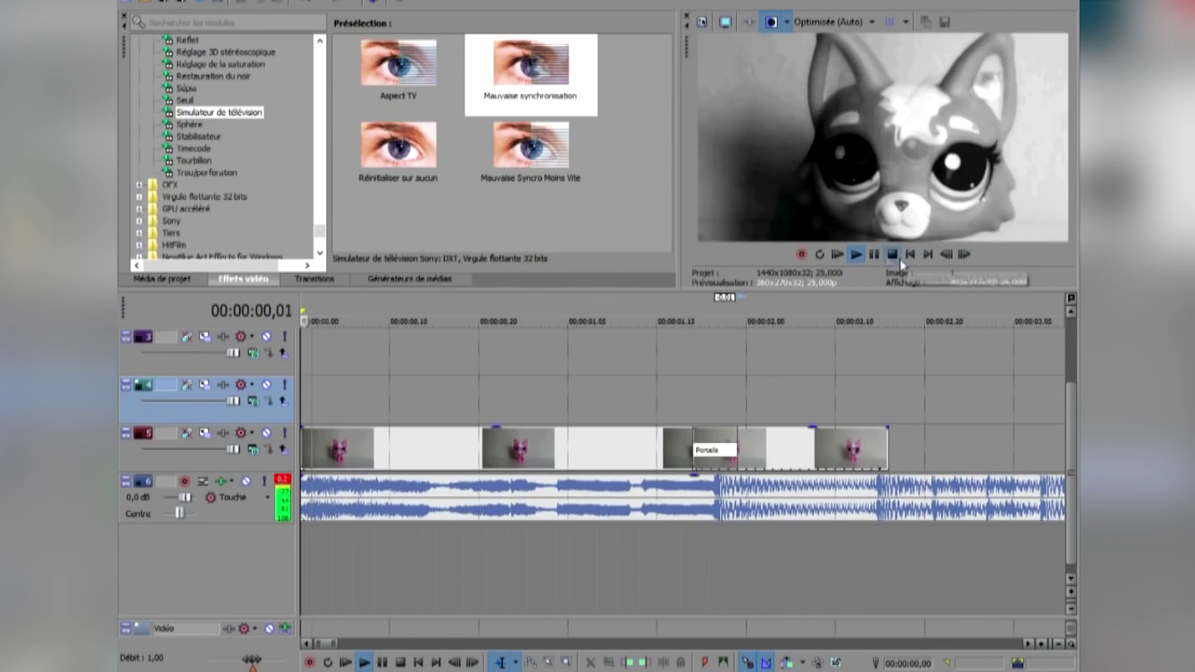
left_click(874, 256)
scroll(613, 435, "down", 2)
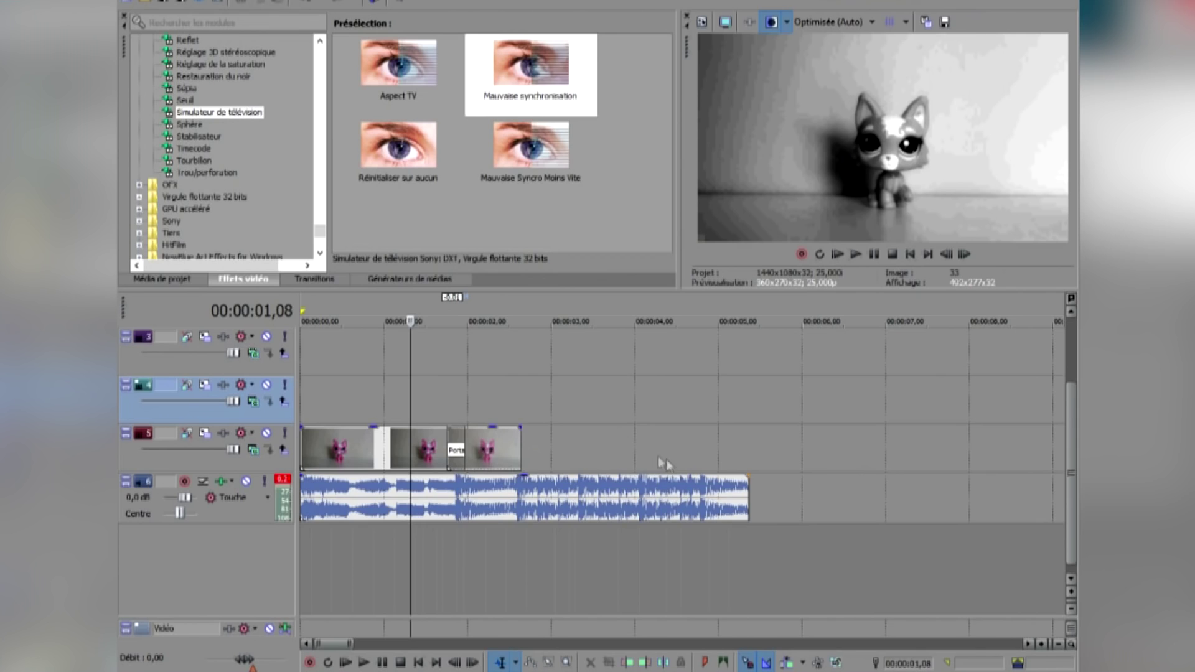
scroll(665, 460, "up", 3)
left_click(910, 255)
left_click(857, 255)
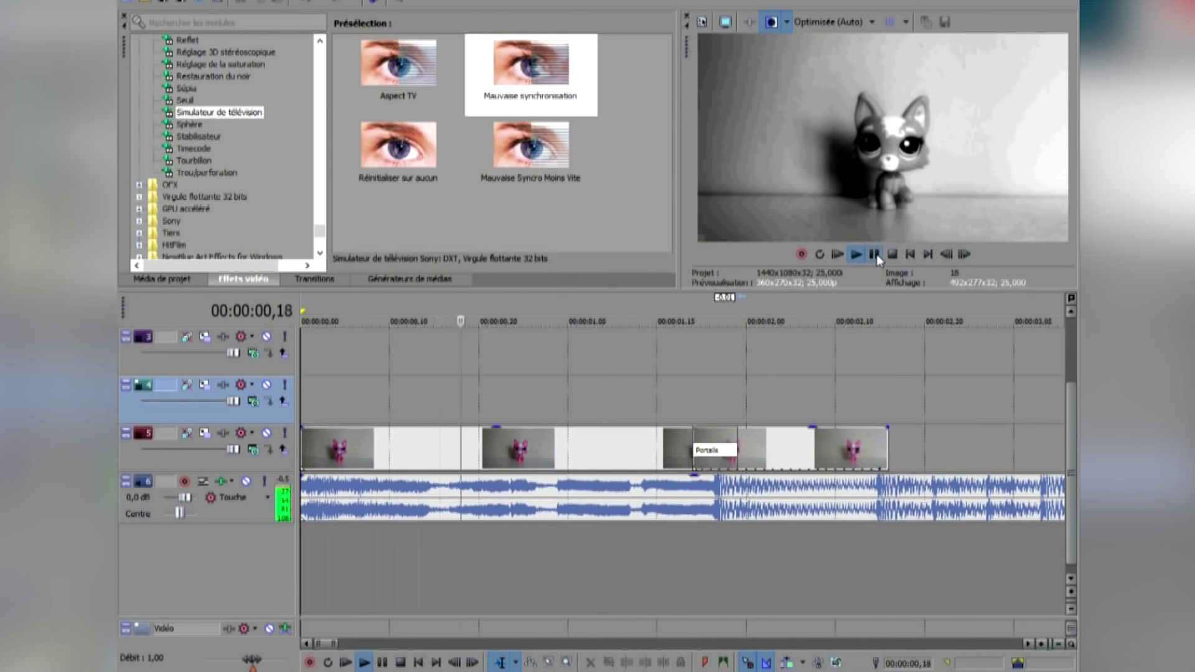
left_click(874, 254)
- Insert an (Hérité) Texte title with the Texte par défaut preset on track 4 at 00:00:00,16
key("Up")
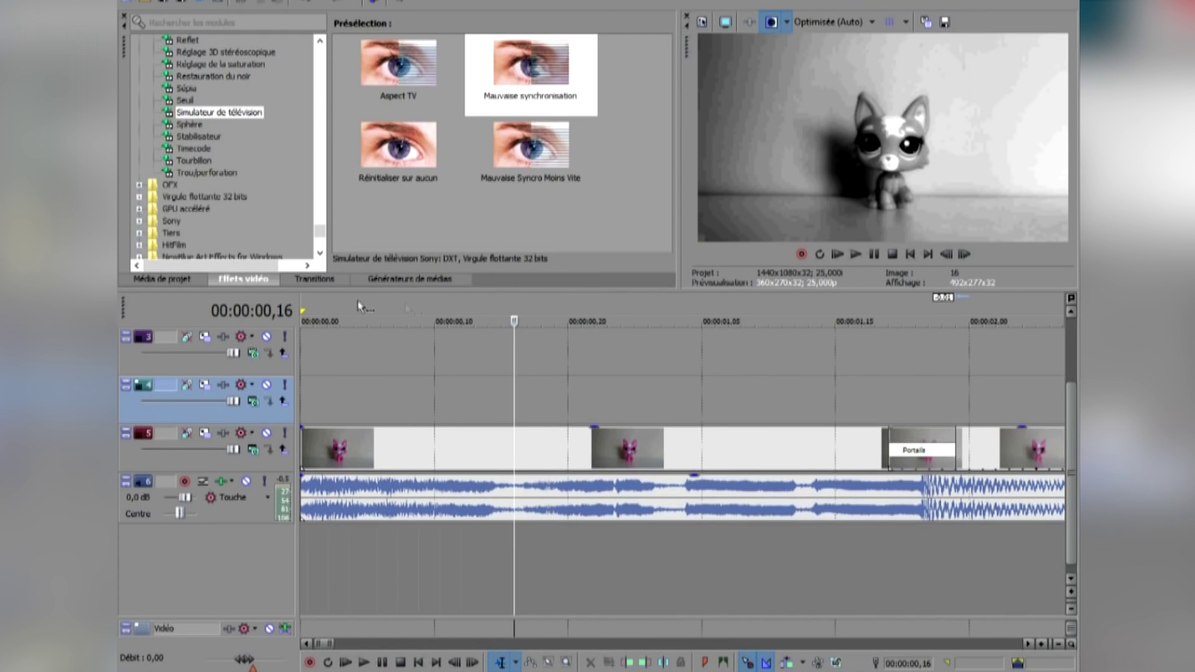
left_click(317, 280)
left_click(375, 282)
left_click(202, 172)
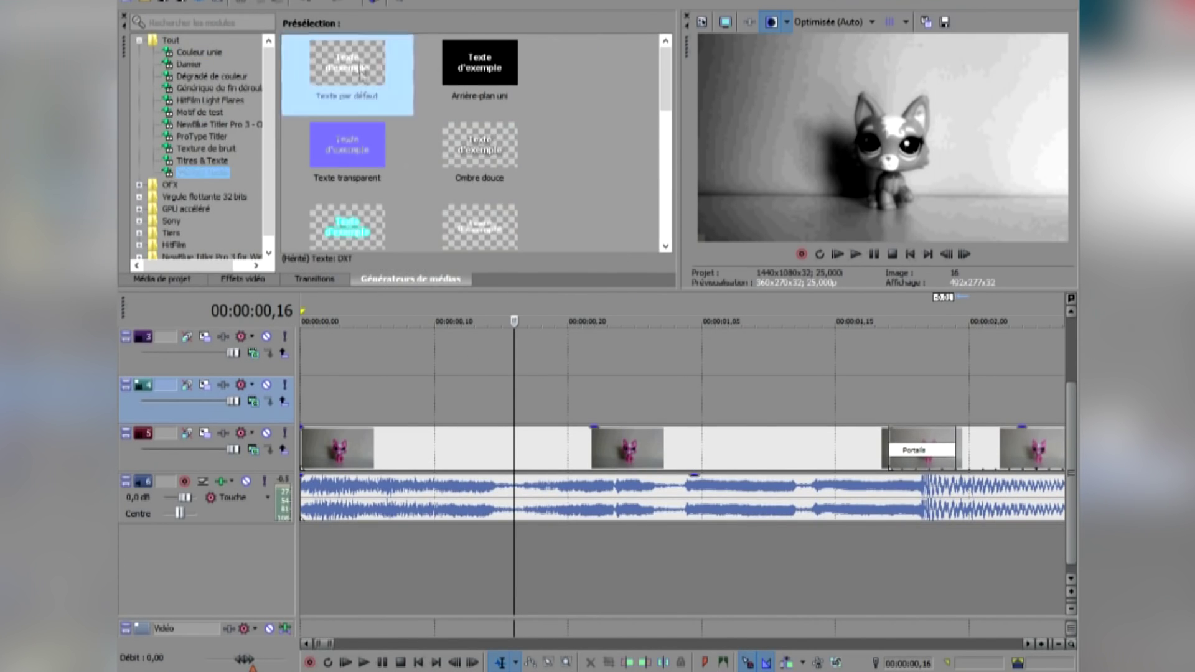
double_click(347, 65)
- Replace the title's sample text with BLACK
left_click(614, 450)
key("BackSpace")
key("BackSpace")
key("BackSpace")
key("BackSpace")
key("BackSpace")
key("BackSpace")
key("BackSpace")
key("BackSpace")
key("BackSpace")
key("BackSpace")
key("BackSpace")
key("BackSpace")
key("Right")
key("Right")
key("Right")
key("BackSpace")
key("BackSpace")
key("BackSpace")
type("BLACK")
- Scale the BLACK text to 2.233 and move the title settings clear of the preview
left_click(409, 306)
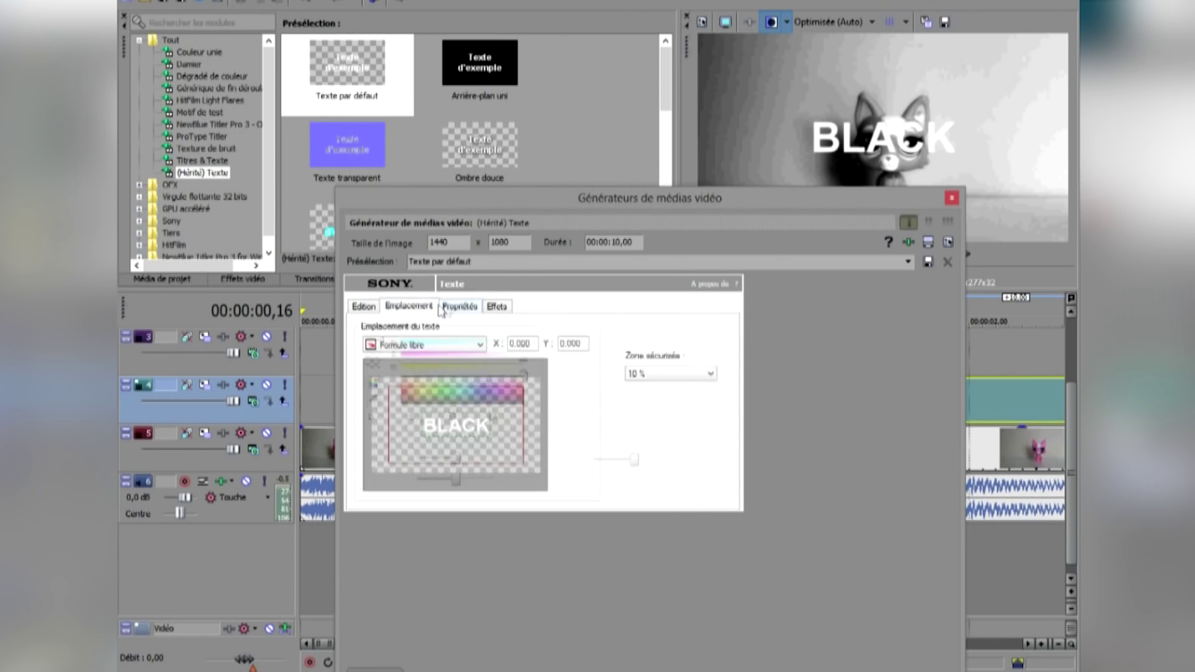
left_click(459, 305)
left_click_drag(458, 479, 471, 481)
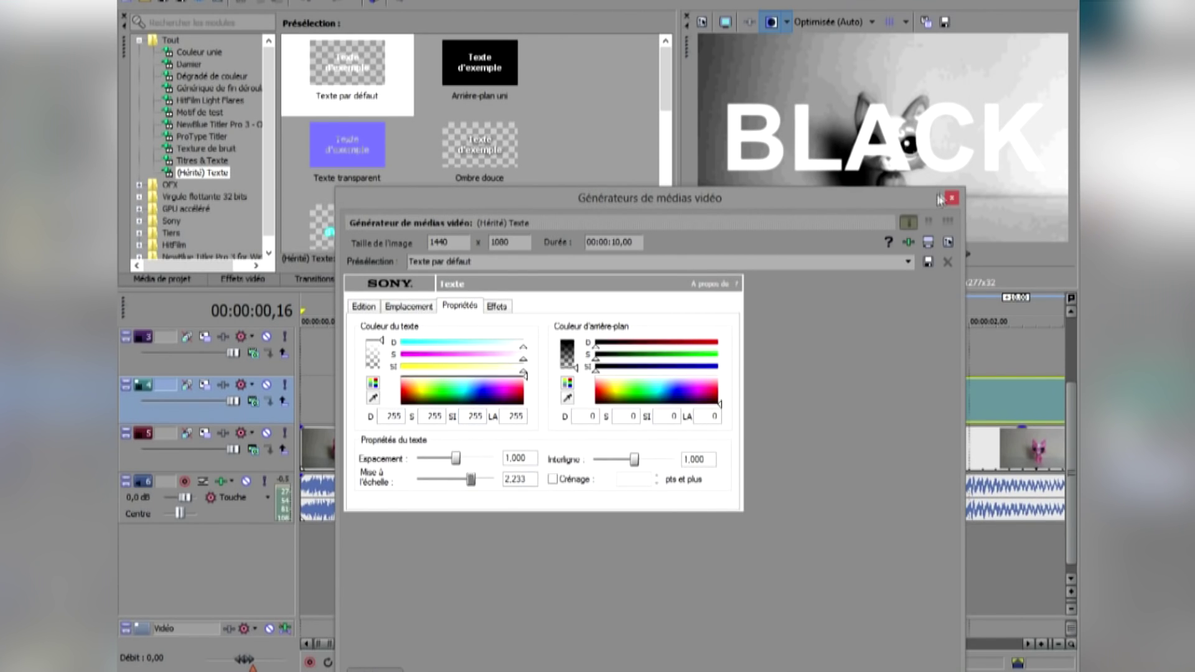
left_click_drag(939, 199, 957, 526)
- Play the edit from several points to check the BLACK title's timing against the music
left_click(856, 254)
left_click(876, 254)
left_click(518, 346)
left_click(856, 254)
left_click(874, 253)
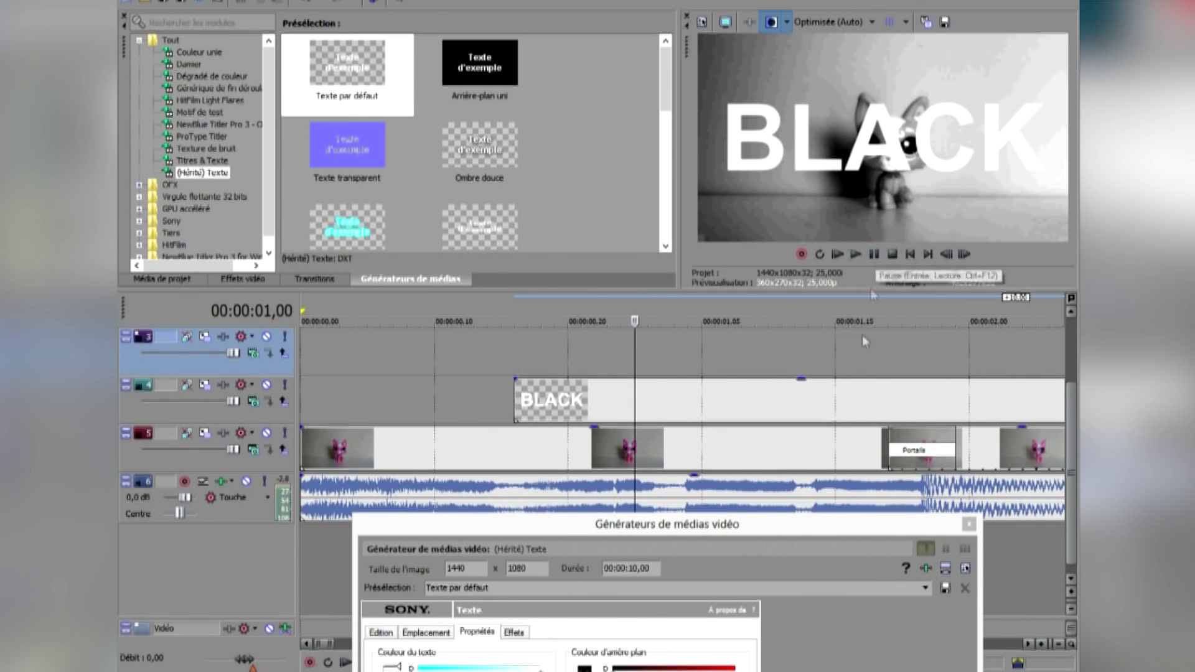
scroll(403, 364, "down", 1)
left_click(353, 398)
left_click(839, 254)
left_click(874, 254)
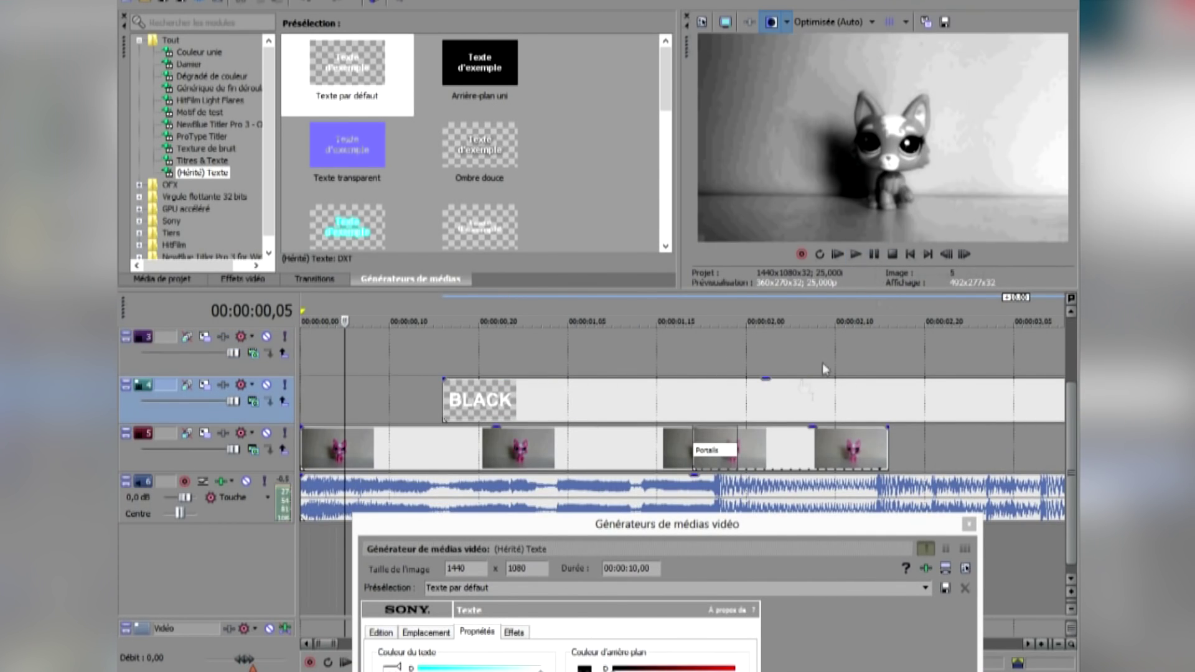
- Move the BLACK title to the start of the timeline and lower its opacity to about 77 %
left_click_drag(778, 400, 637, 400)
left_click(306, 358)
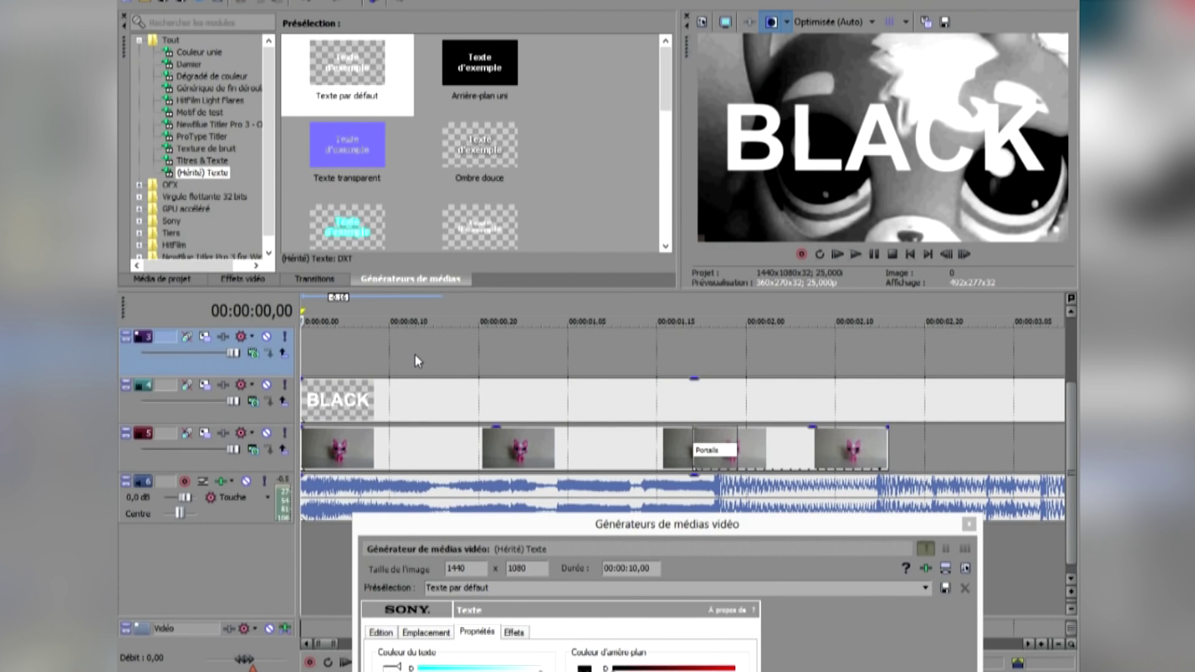
left_click_drag(697, 524, 715, 472)
left_click(371, 401)
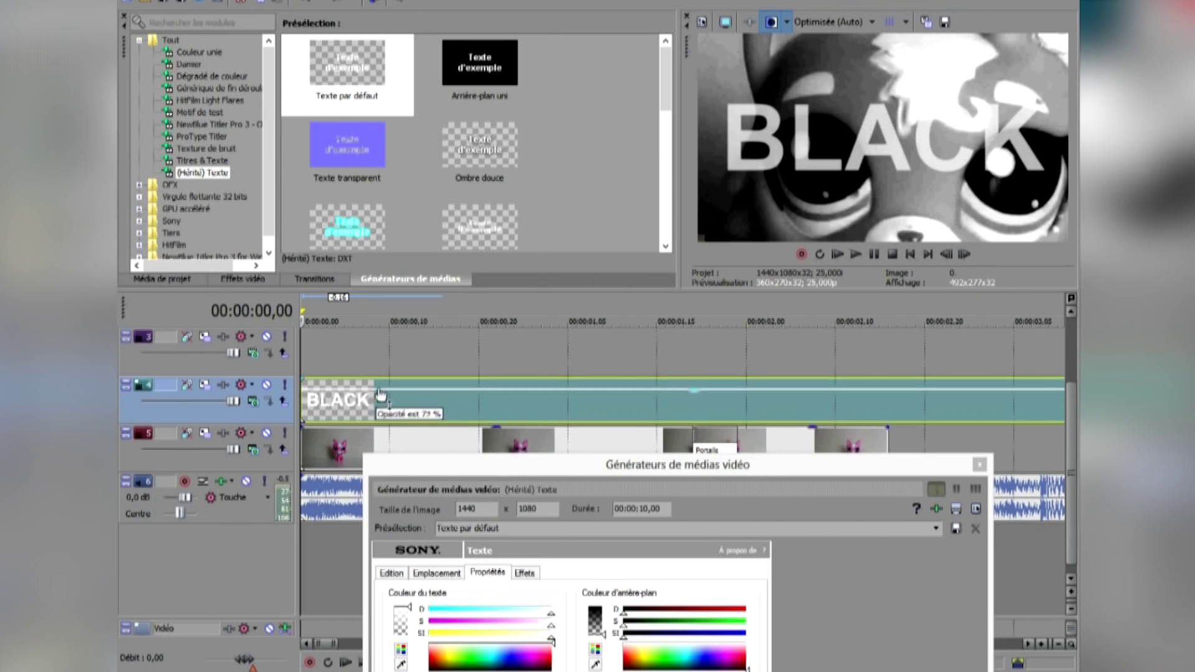
left_click(875, 256)
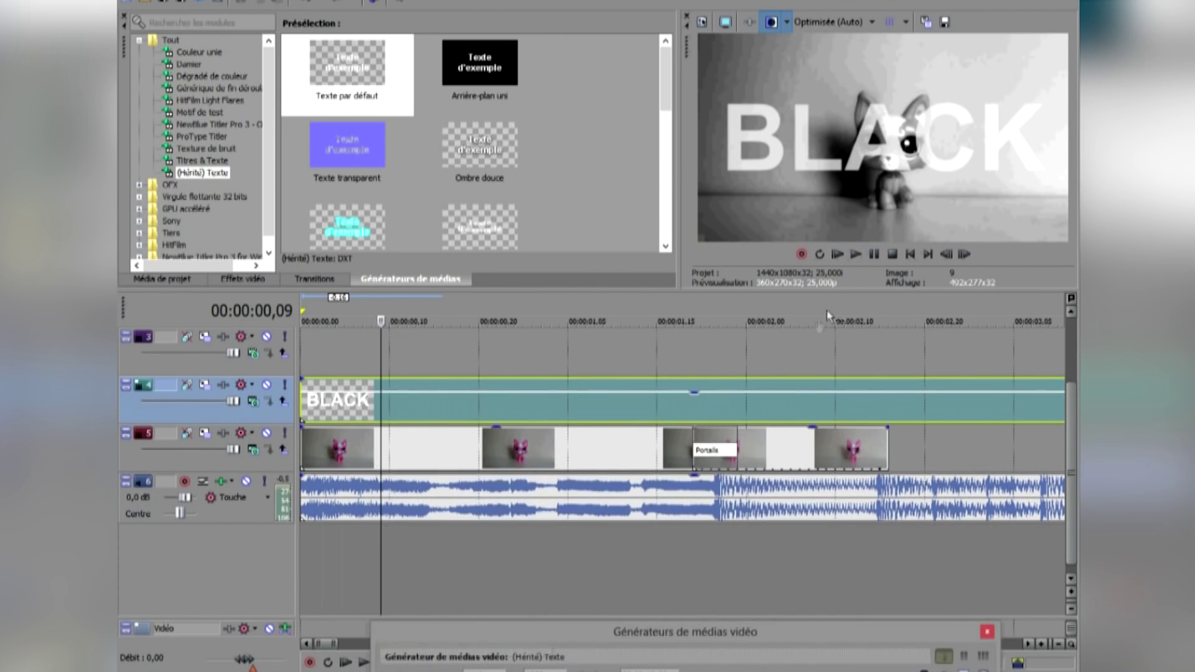
- Shift the BLACK title to start at about 00:00:00,04 and play it back to check the timing
left_click(305, 340)
key("space")
left_click(874, 254)
left_click_drag(345, 409, 360, 409)
left_click(305, 391)
key("space")
left_click(874, 256)
left_click(856, 254)
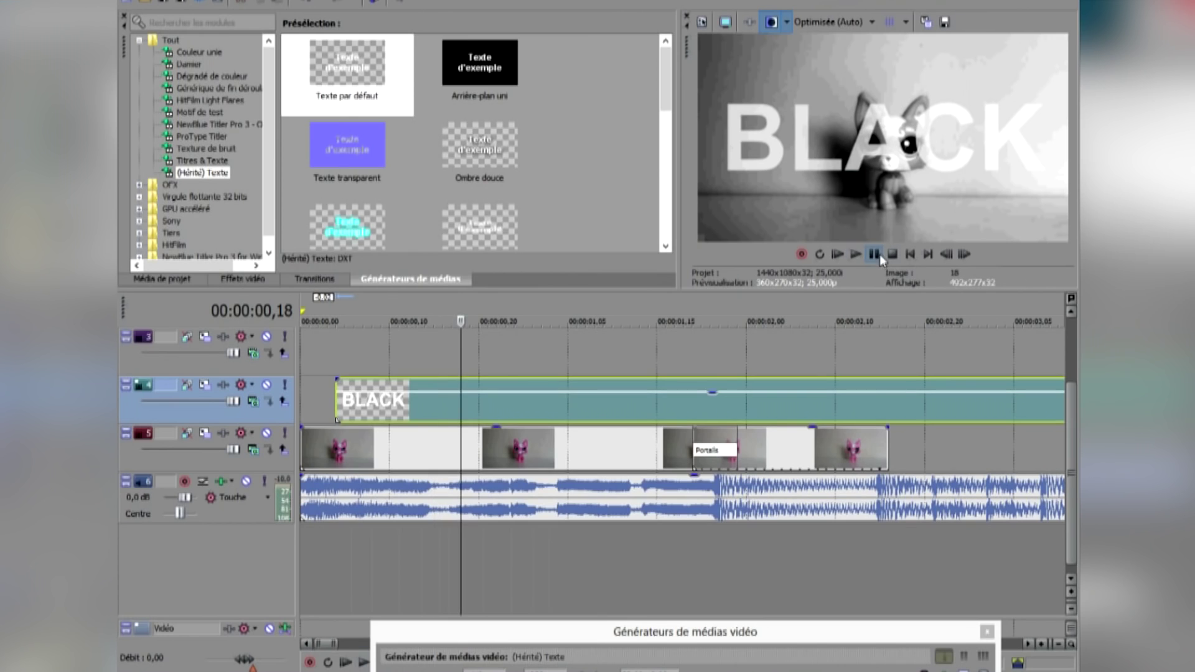
- Trim the BLACK title to end at 00:00:00,19 and give it a fade-out
scroll(959, 385, "down", 3)
left_click_drag(512, 408, 316, 408)
scroll(548, 387, "up", 5)
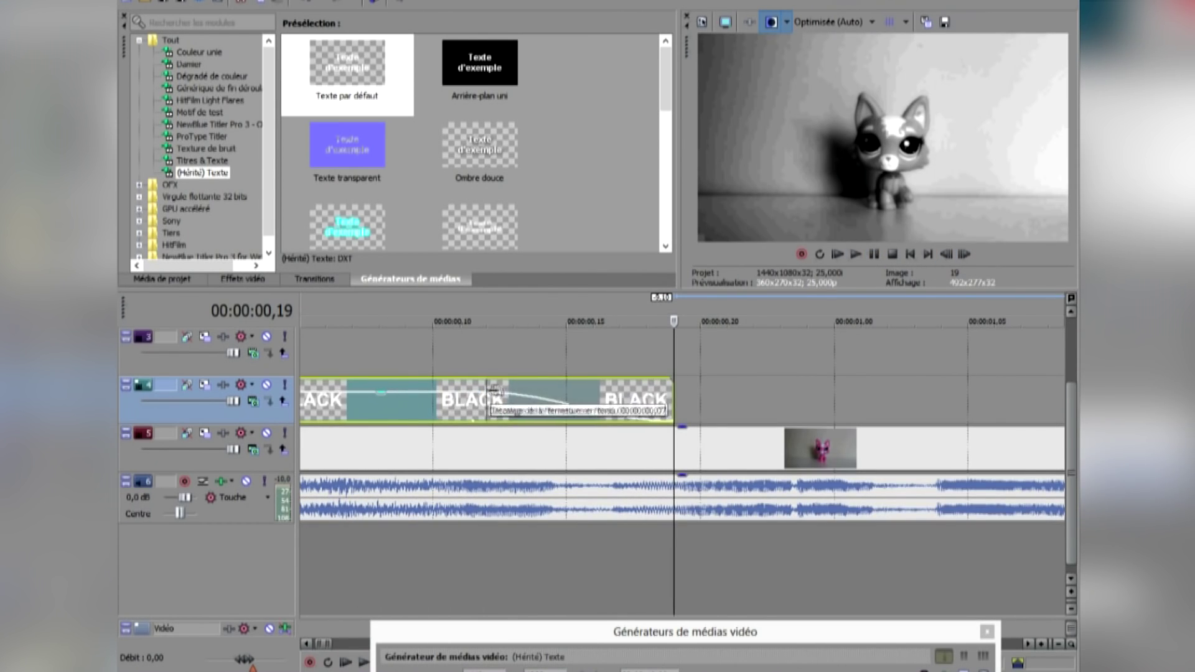
left_click(437, 356)
scroll(647, 376, "down", 4)
scroll(653, 379, "up", 3)
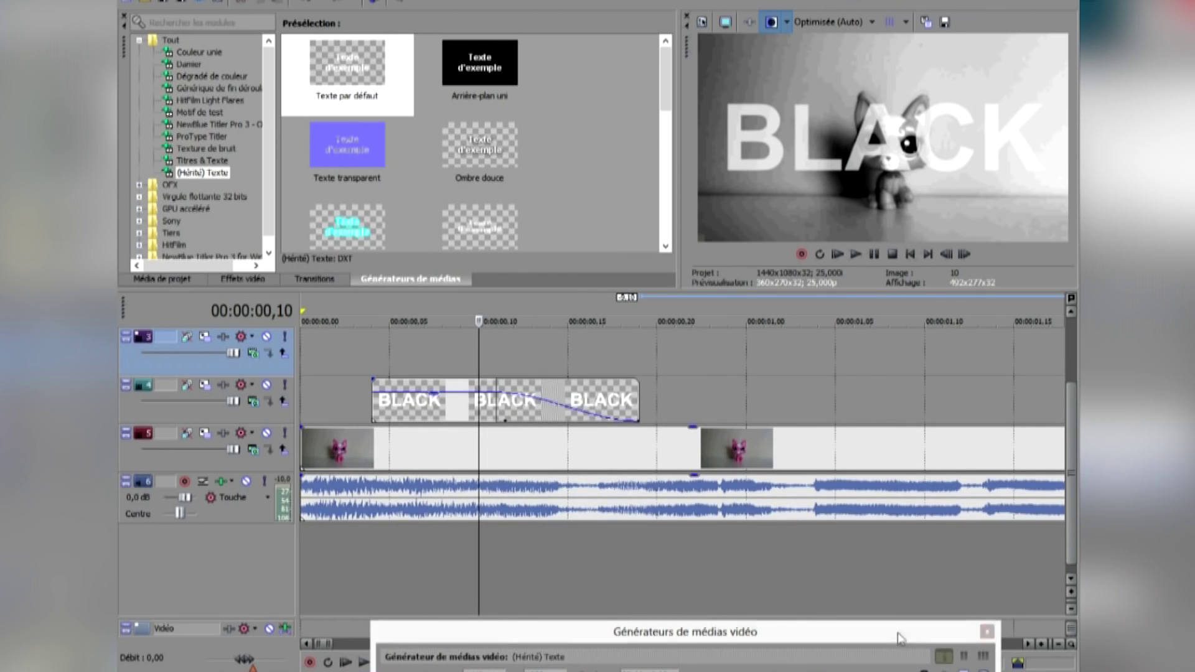
- Change the BLACK title's text colour to black (0, 0, 0)
left_click_drag(899, 640, 874, 192)
left_click(419, 292)
left_click(472, 293)
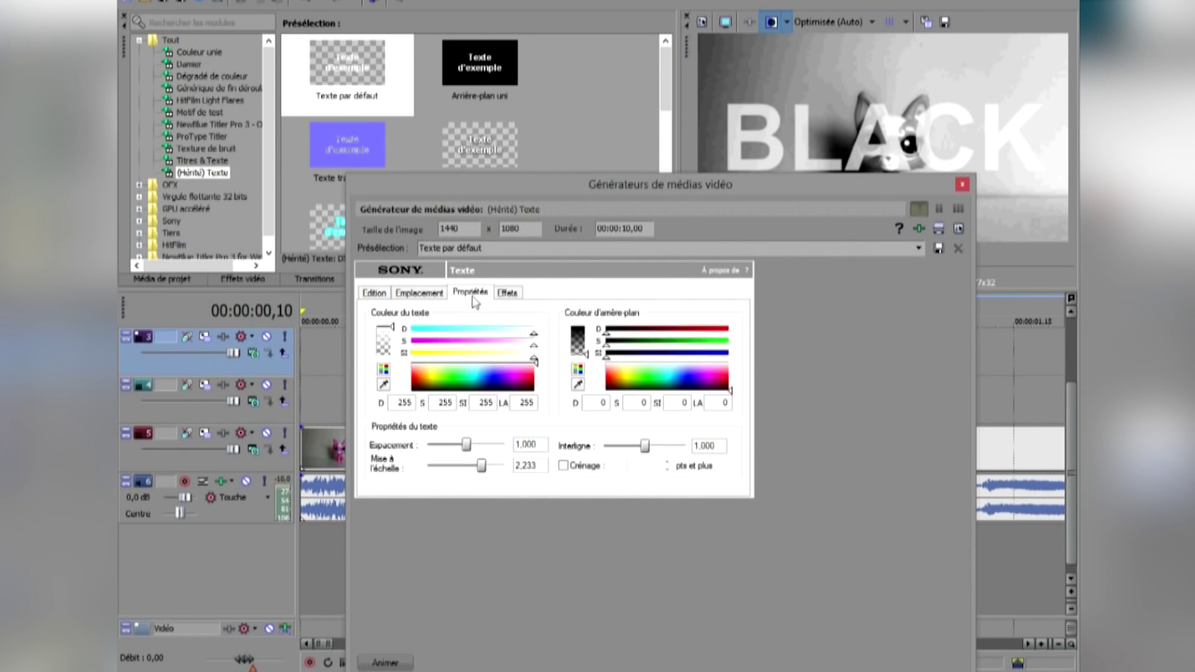
left_click(508, 293)
left_click(419, 293)
left_click(472, 293)
left_click(384, 385)
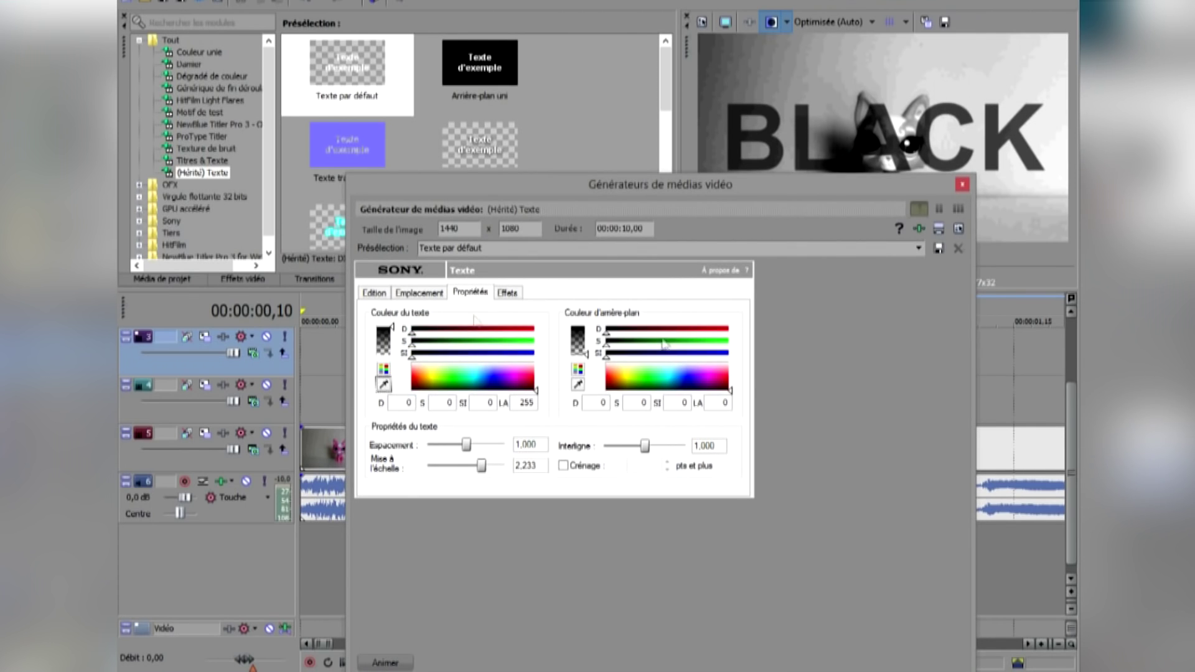
- Turn on the title's outline, make it white, and close the title settings
left_click(507, 293)
left_click(532, 326)
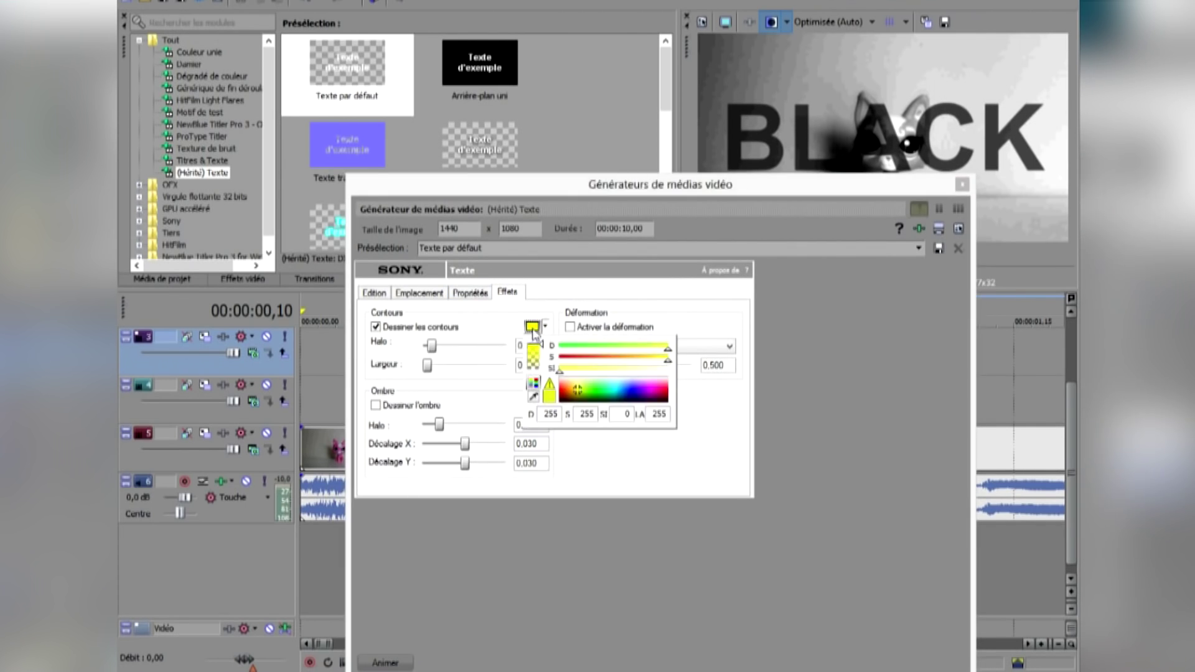
left_click(649, 451)
left_click(539, 333)
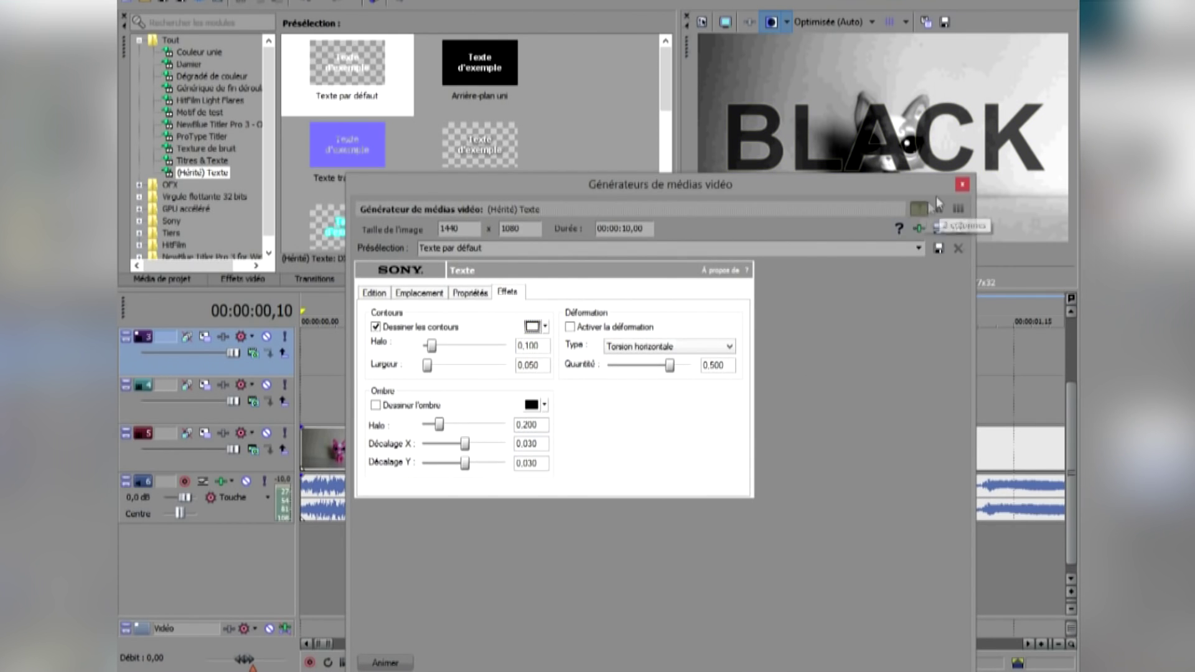
left_click(962, 185)
- Add a fade-in to the start of the BLACK title and apply the Stores 3D Rotation transition to its fades
right_click(466, 398)
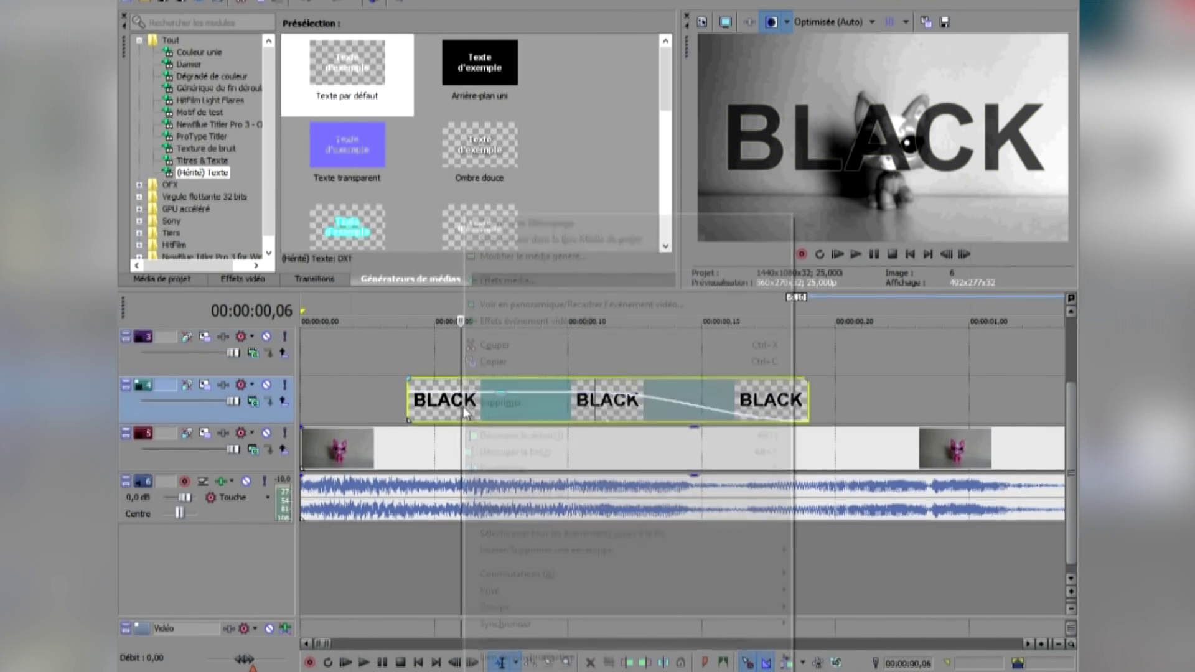
left_click(403, 383)
left_click_drag(409, 380, 518, 386)
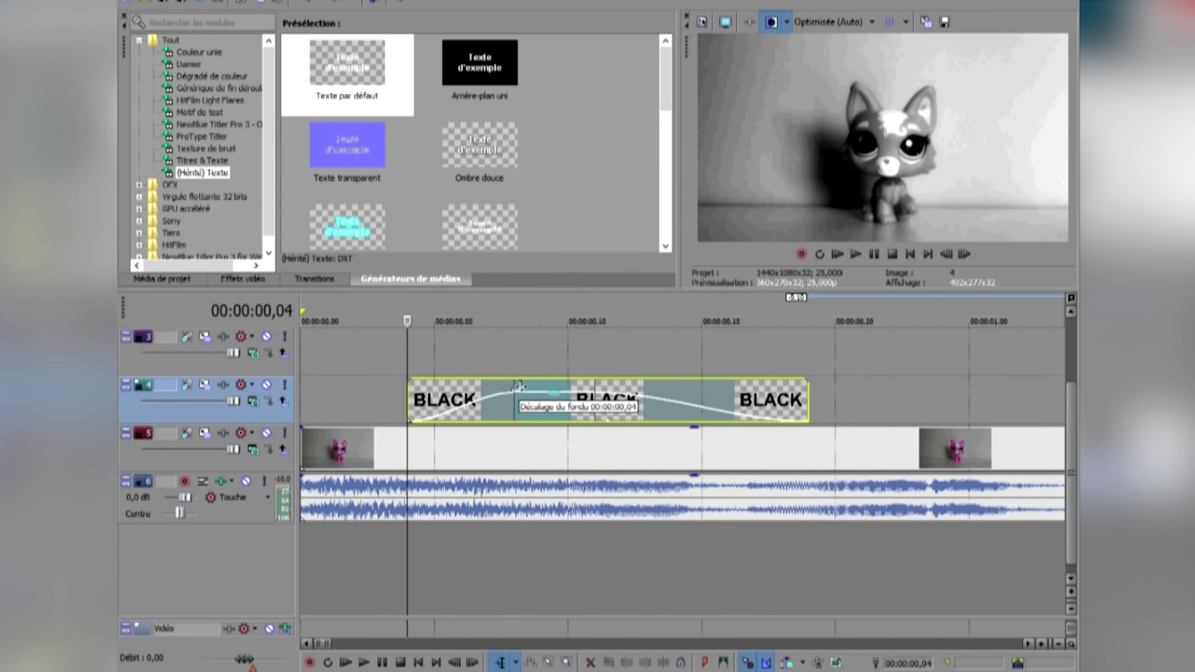
left_click(314, 279)
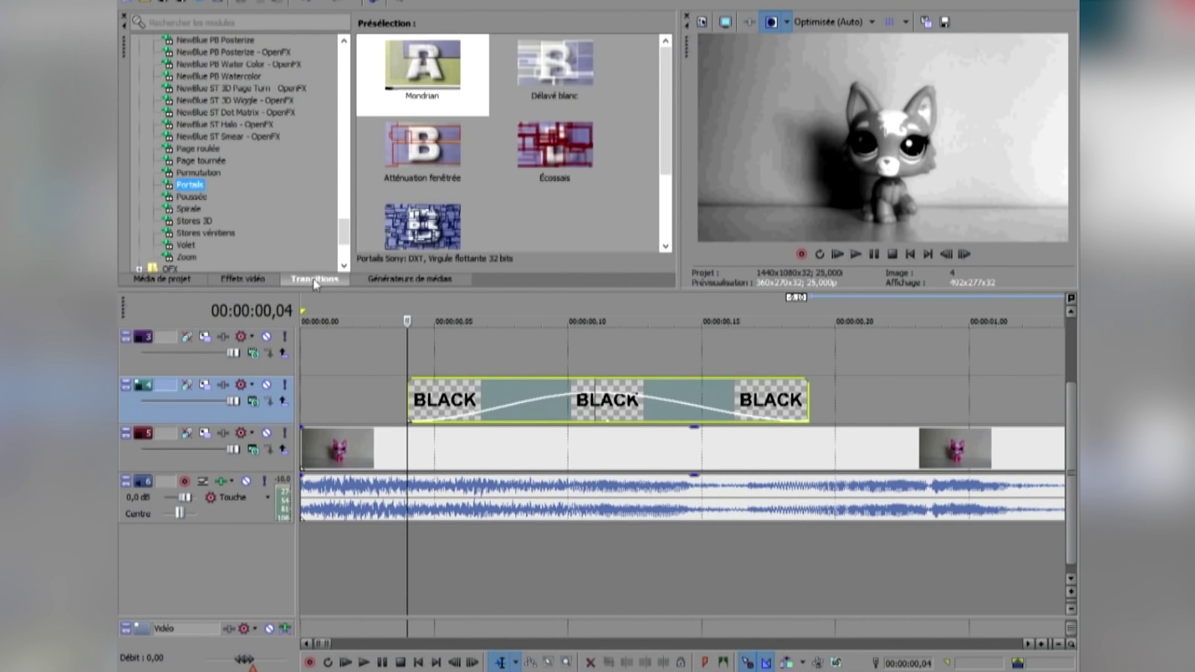
left_click(192, 222)
left_click_drag(555, 145, 489, 404)
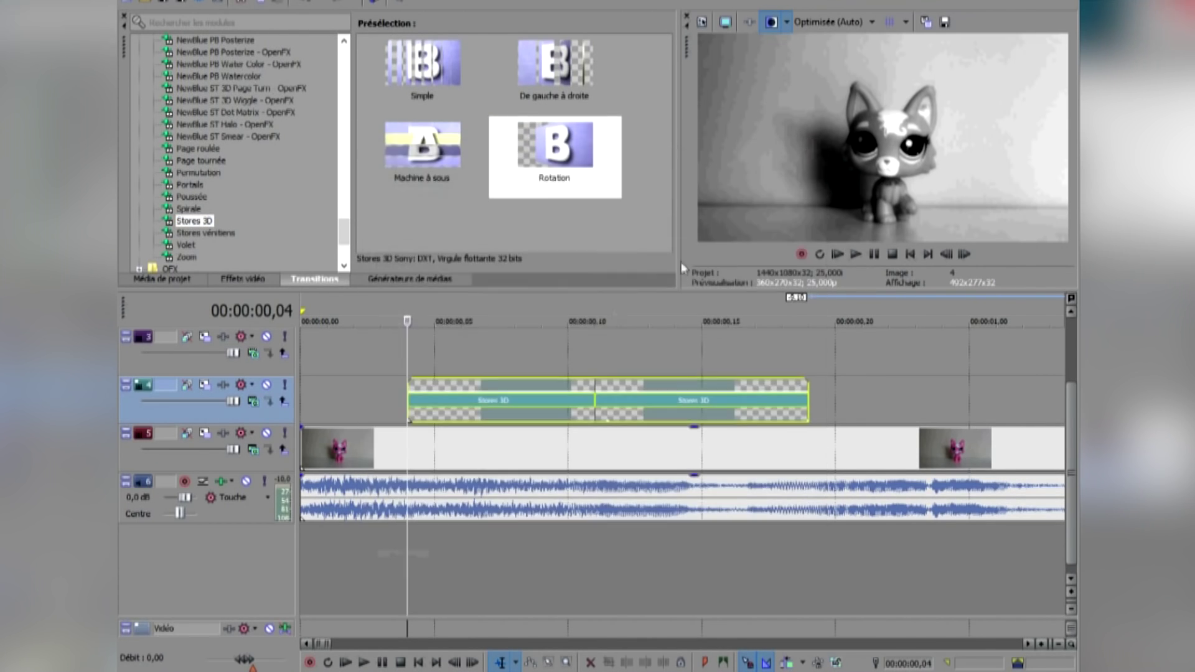
- Copy the BLACK title and paste the copy on the same track at 00:00:00,11, overlapping the original
left_click(597, 356)
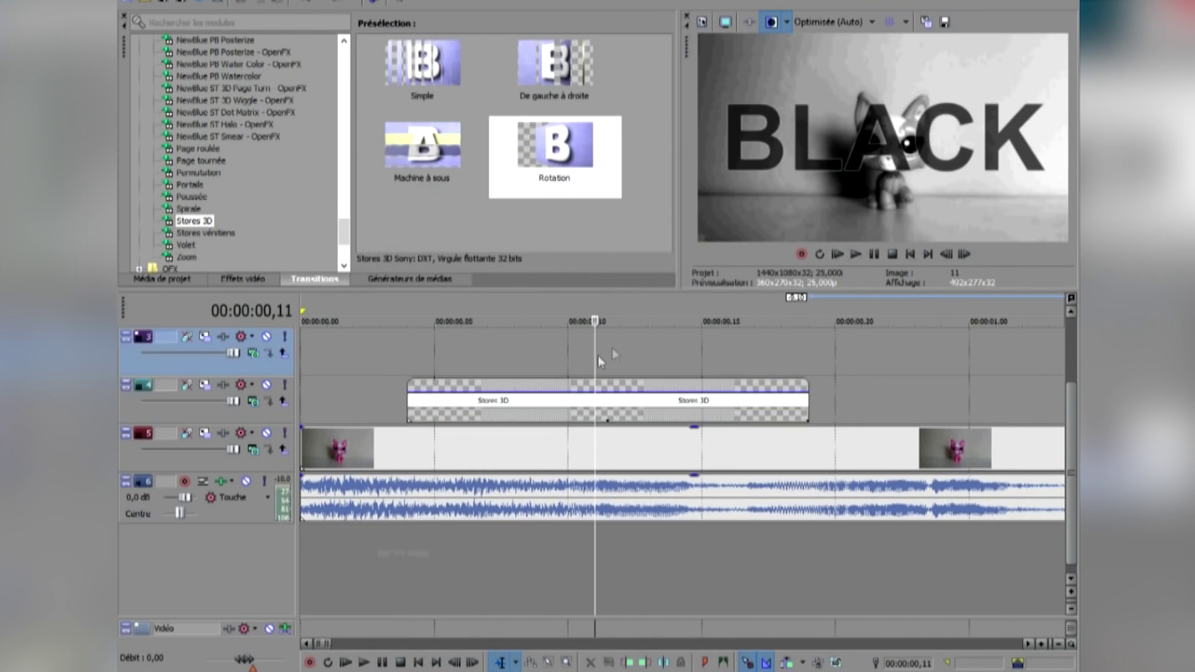
right_click(619, 403)
left_click(636, 363)
right_click(827, 403)
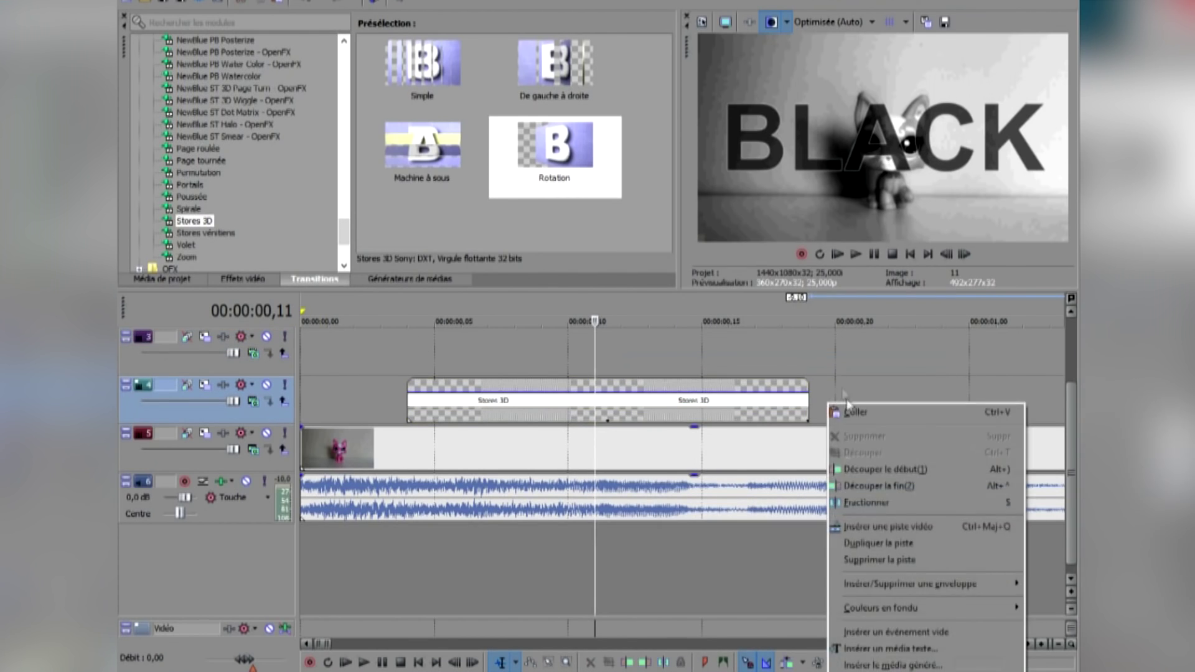
left_click(835, 410)
left_click(706, 269)
- Change the direction of the Stores 3D transition between the two BLACK titles
left_click(756, 369)
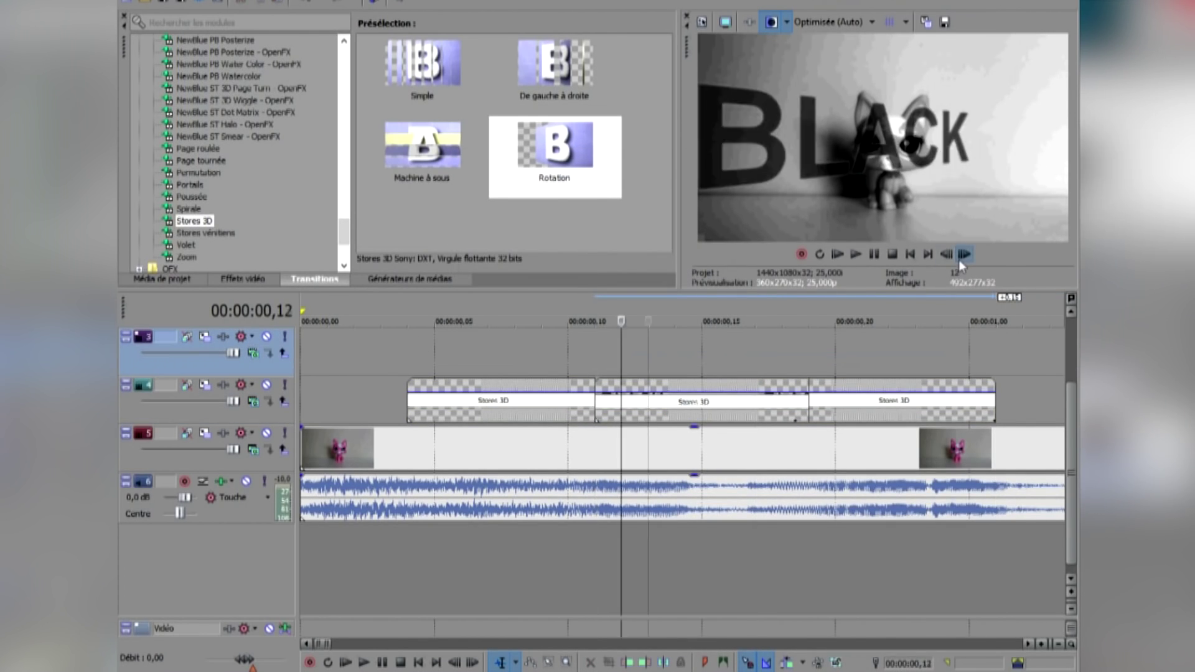
right_click(750, 402)
left_click(803, 320)
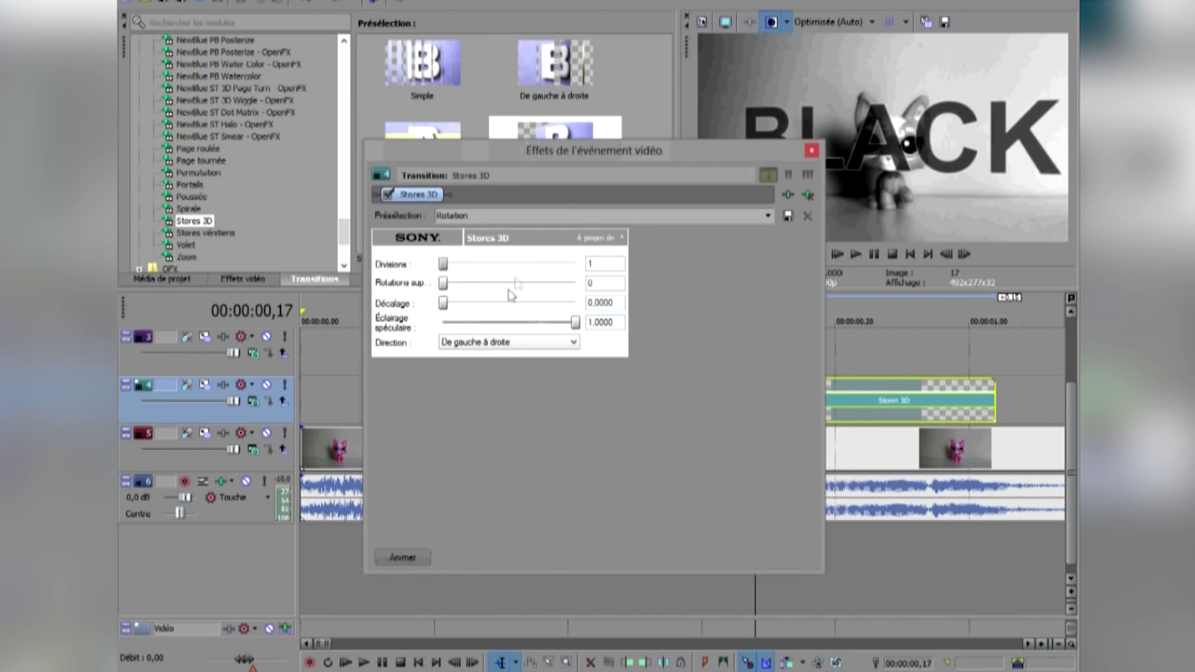
left_click(549, 356)
left_click(811, 150)
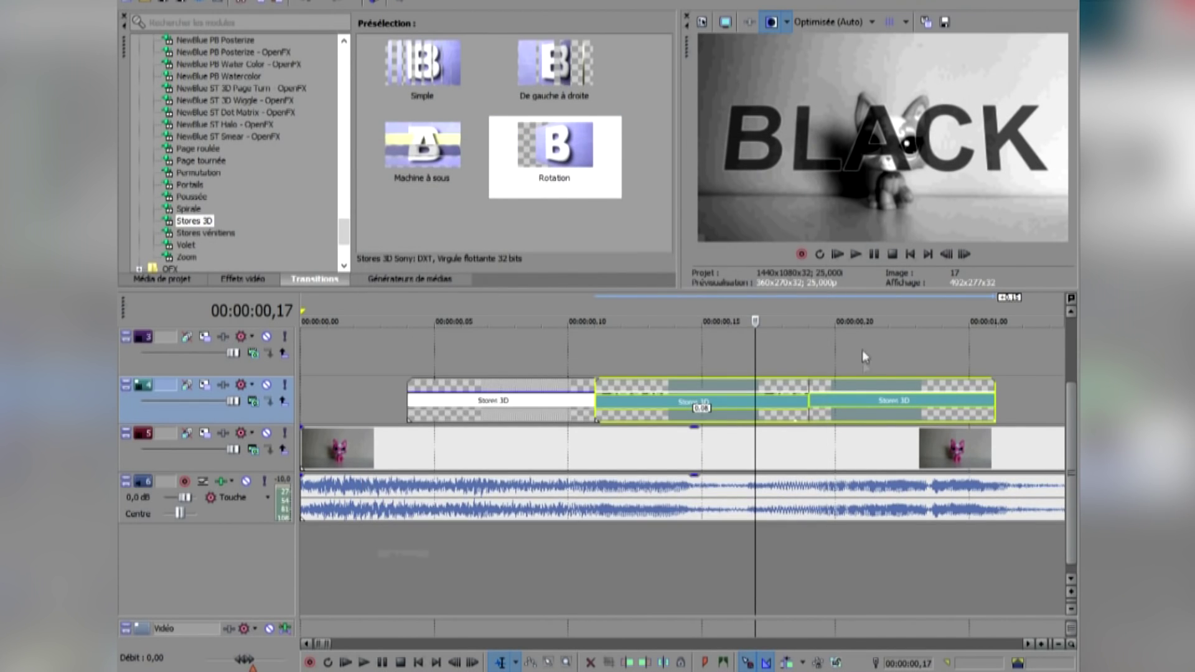
- Play back the two titles against the music and extend the second one to end at about 00:00:01,06
scroll(862, 395, "down", 3)
left_click(856, 254)
left_click(875, 256)
left_click(453, 346)
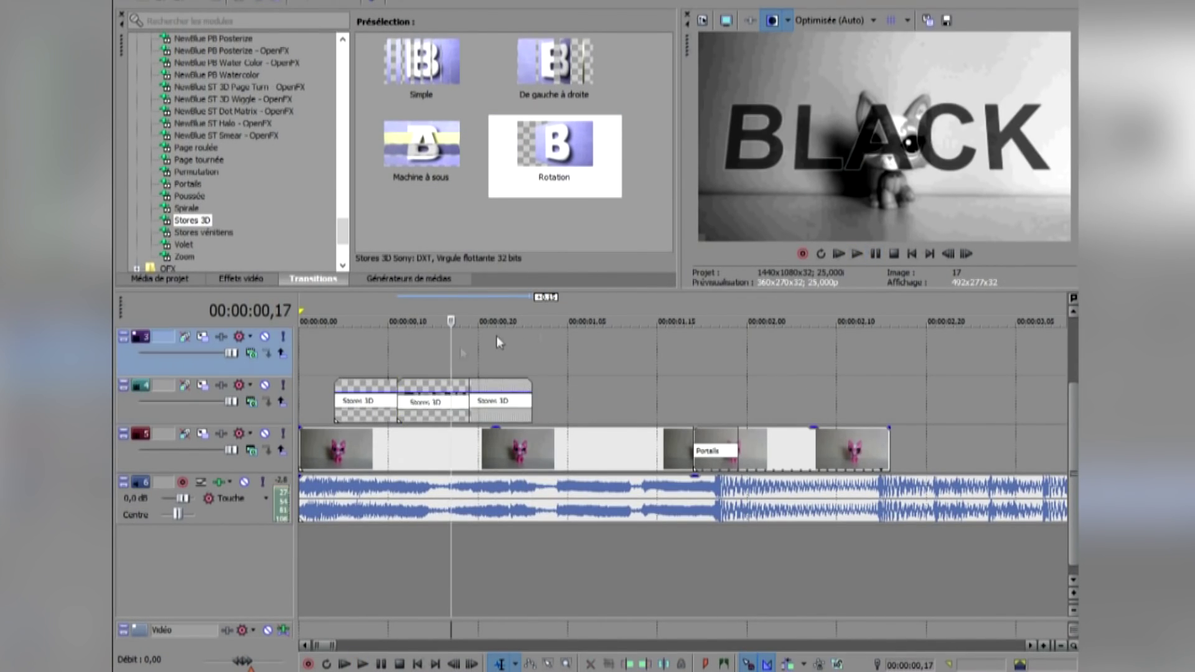
left_click(876, 256)
scroll(733, 413, "up", 3)
left_click_drag(602, 408, 686, 408)
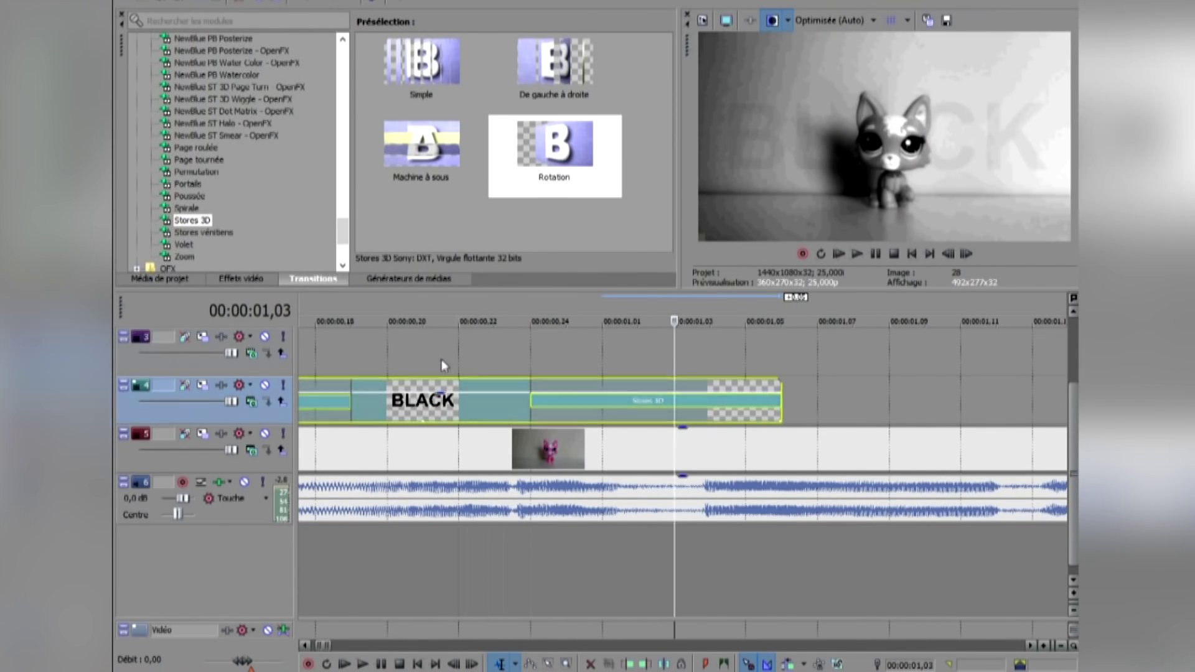
- Replace the second title's text with WINDOW
left_click(443, 365)
scroll(442, 366, "down", 2)
right_click(656, 402)
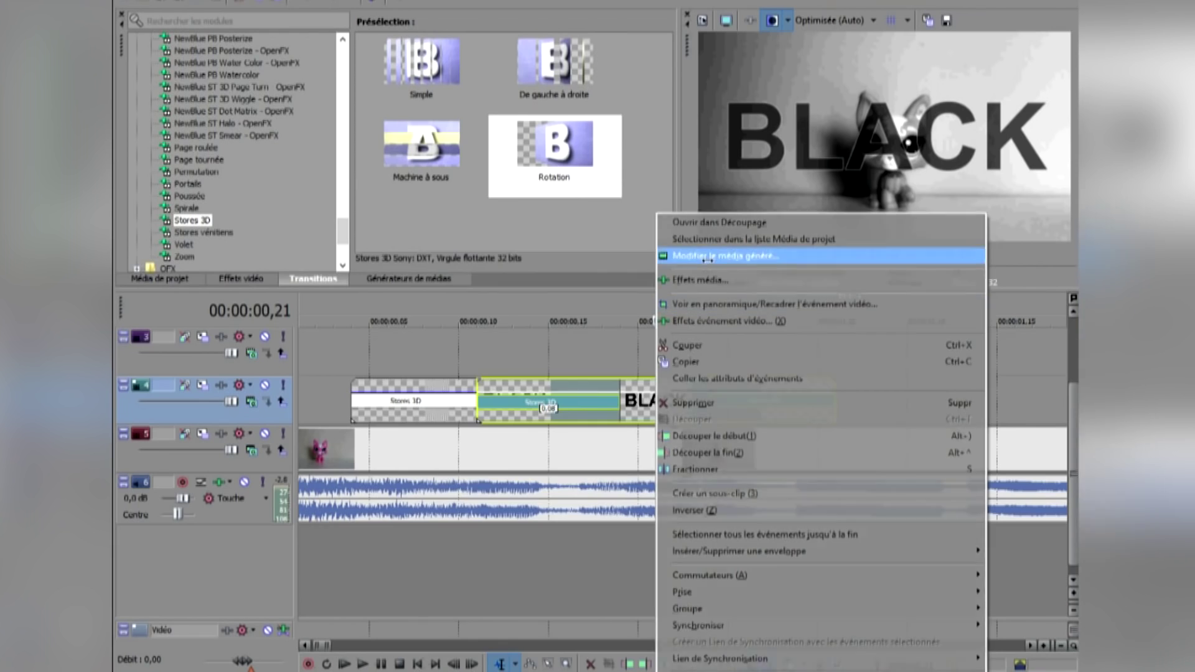
left_click(704, 281)
key("BackSpace")
type("WINDOW")
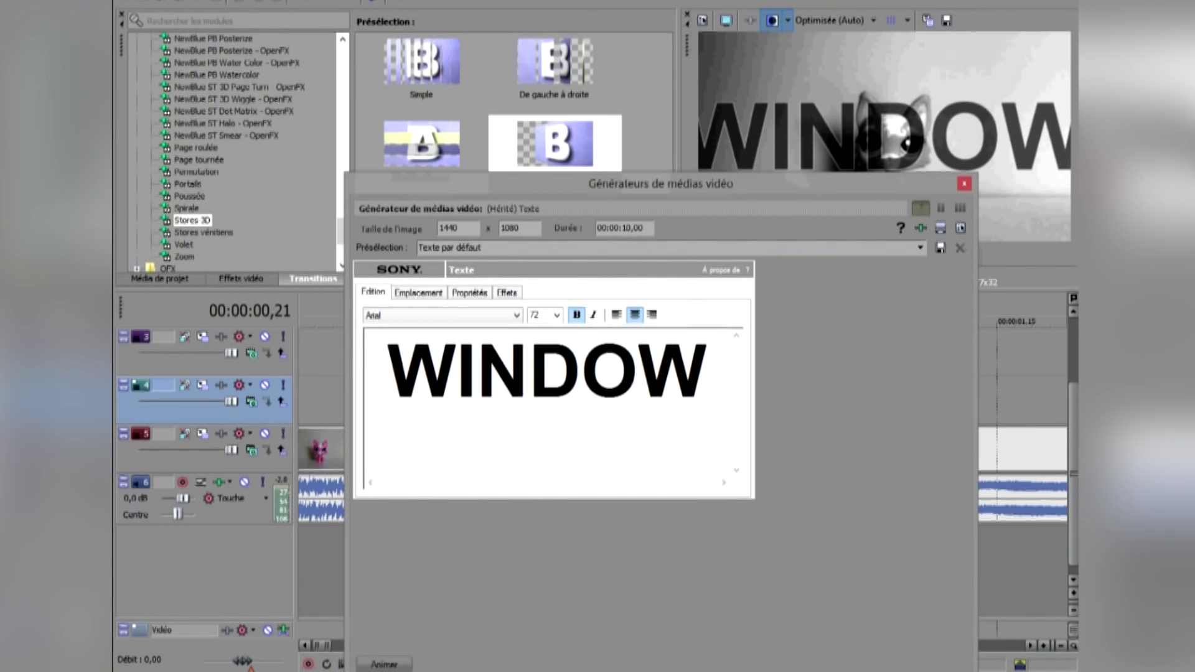
- Scale the WINDOW text down so it fits within the frame width, and close the title settings
left_click(418, 293)
left_click(469, 292)
left_click_drag(476, 466, 479, 467)
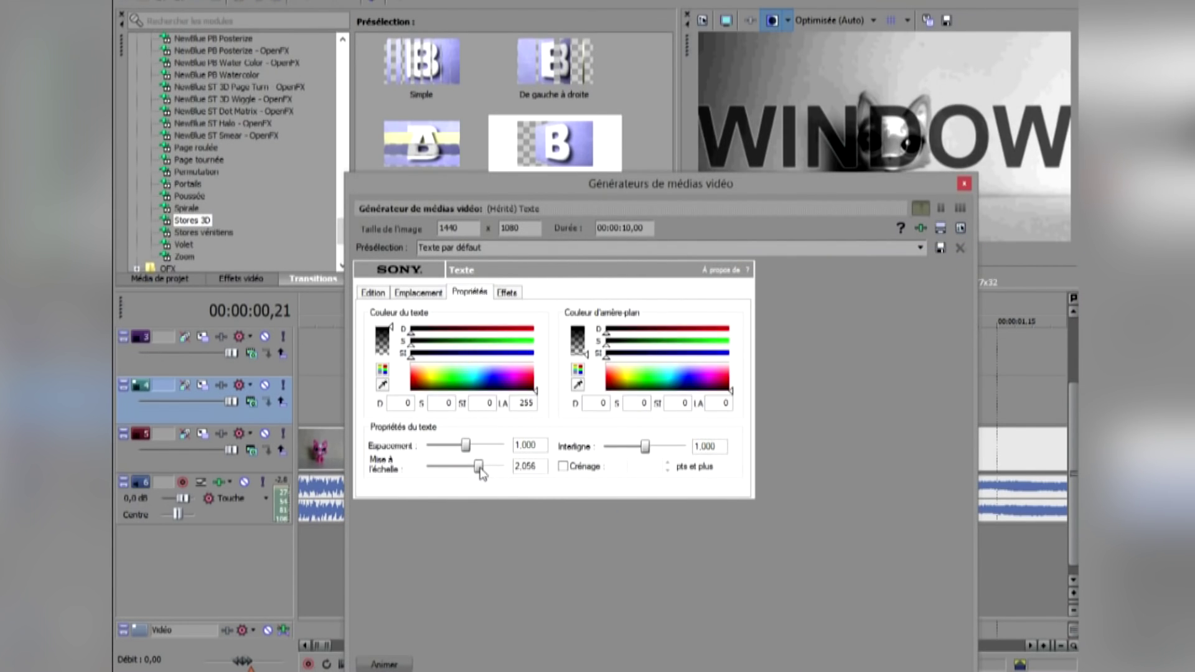
left_click(964, 183)
- Check the song's name in the project media and correct the second title's text to WIDOW
left_click(187, 279)
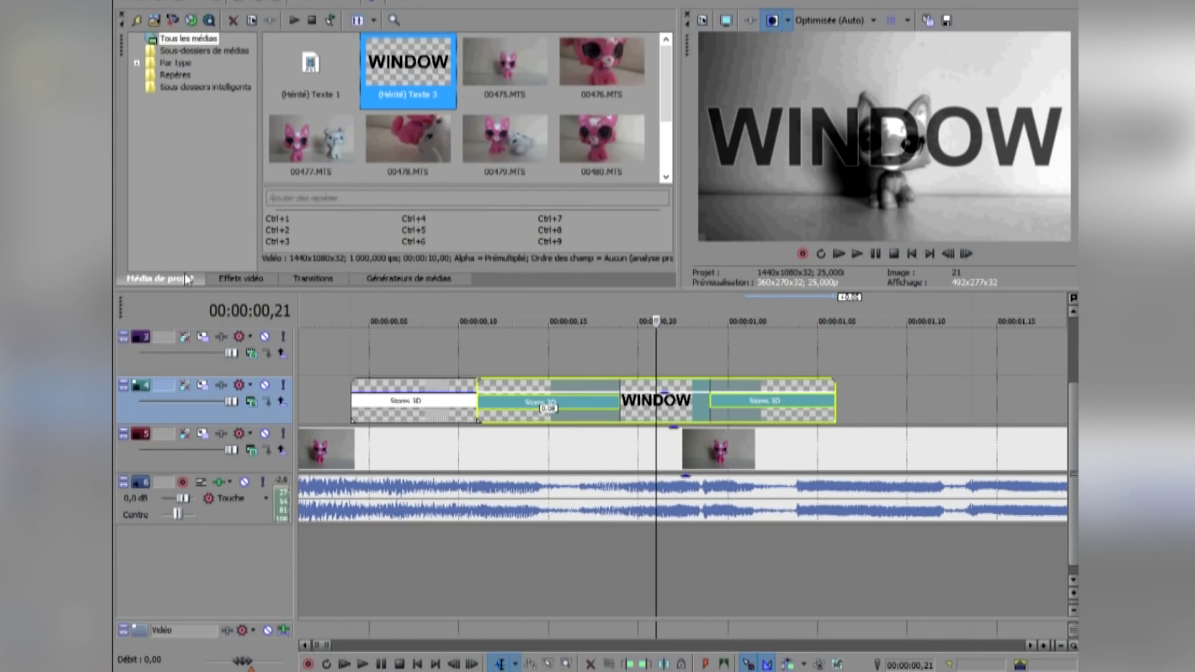
left_click_drag(666, 67, 666, 115)
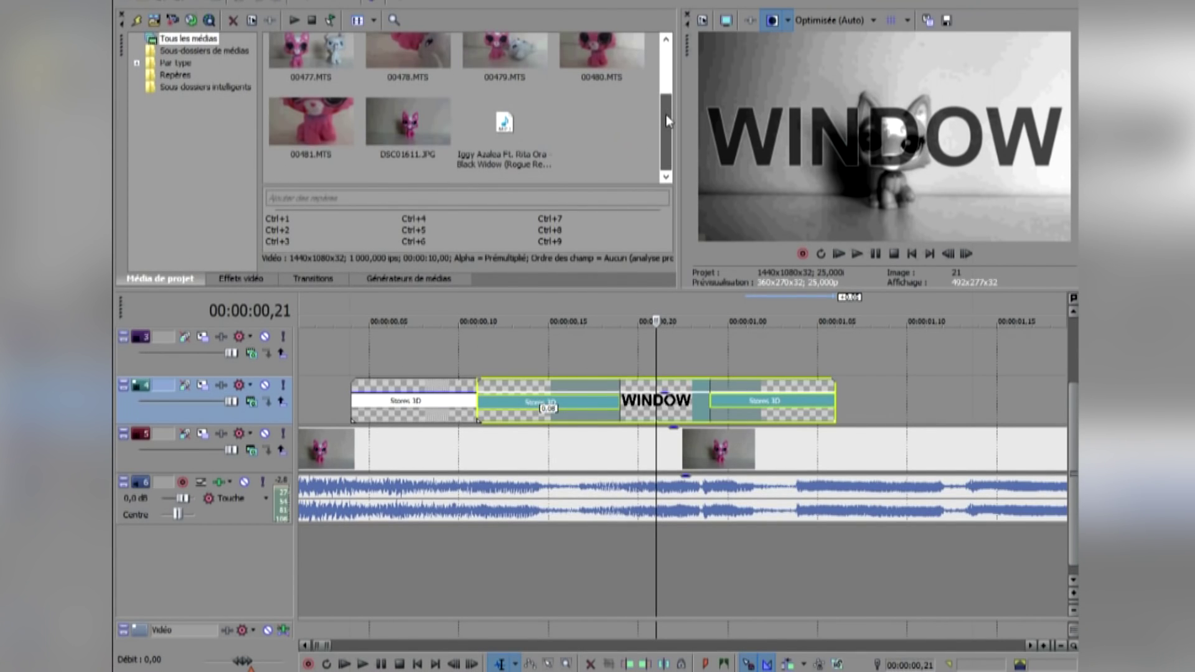
right_click(662, 403)
left_click(686, 258)
left_click(529, 393)
key("BackSpace")
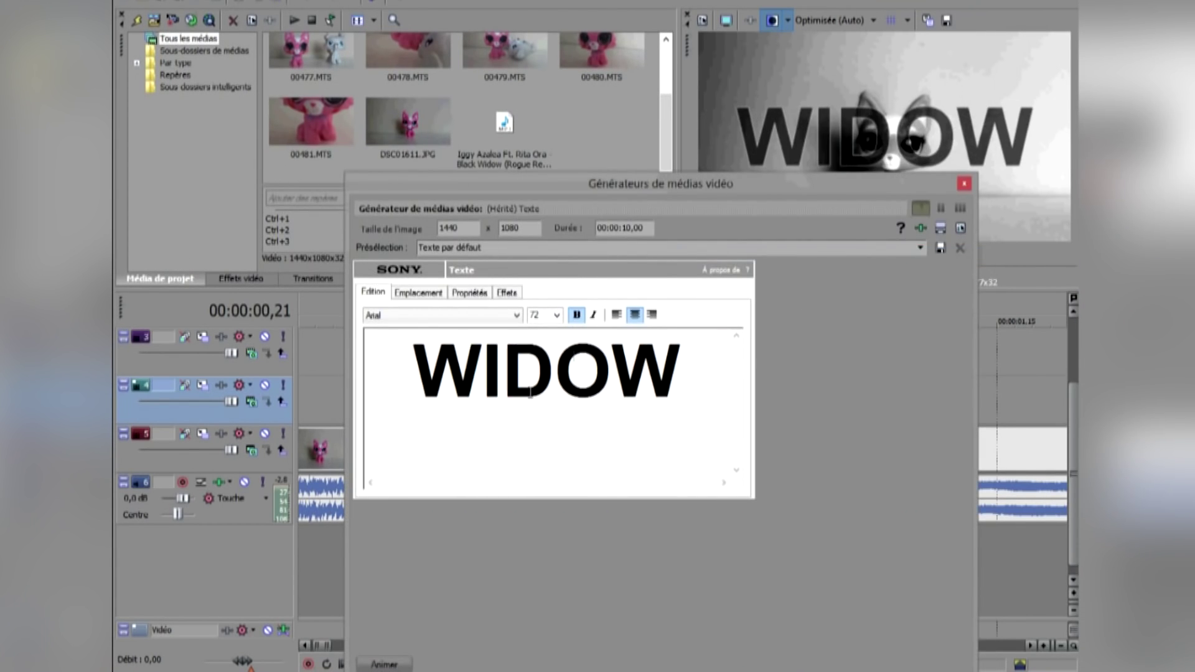
left_click(963, 184)
right_click(685, 402)
left_click(752, 305)
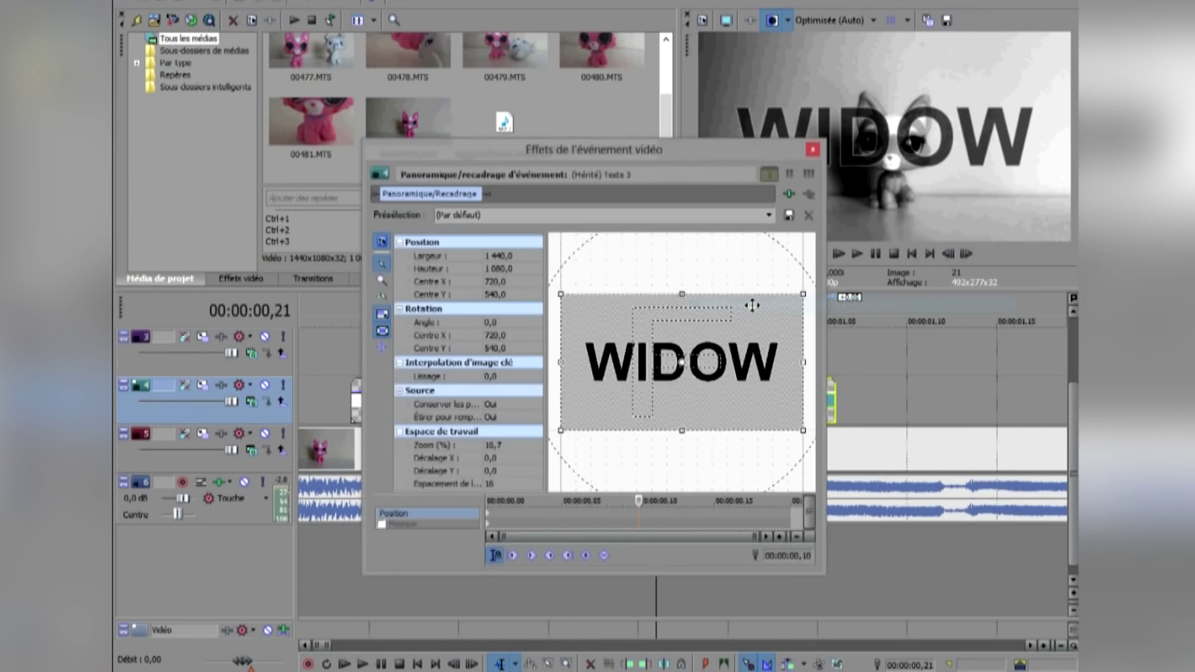
left_click(716, 305)
left_click(811, 151)
- Enlarge the WIDOW text to nearly fill the frame width and change its text colour to white
right_click(654, 402)
left_click(671, 255)
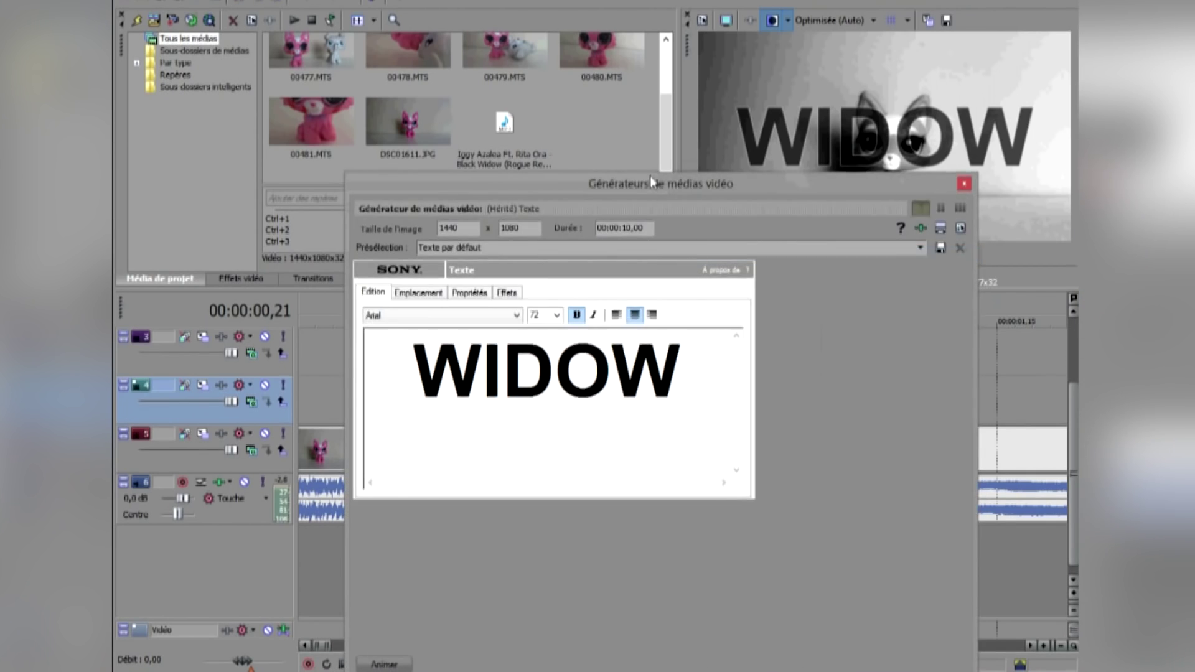
left_click_drag(650, 176, 670, 394)
left_click(489, 511)
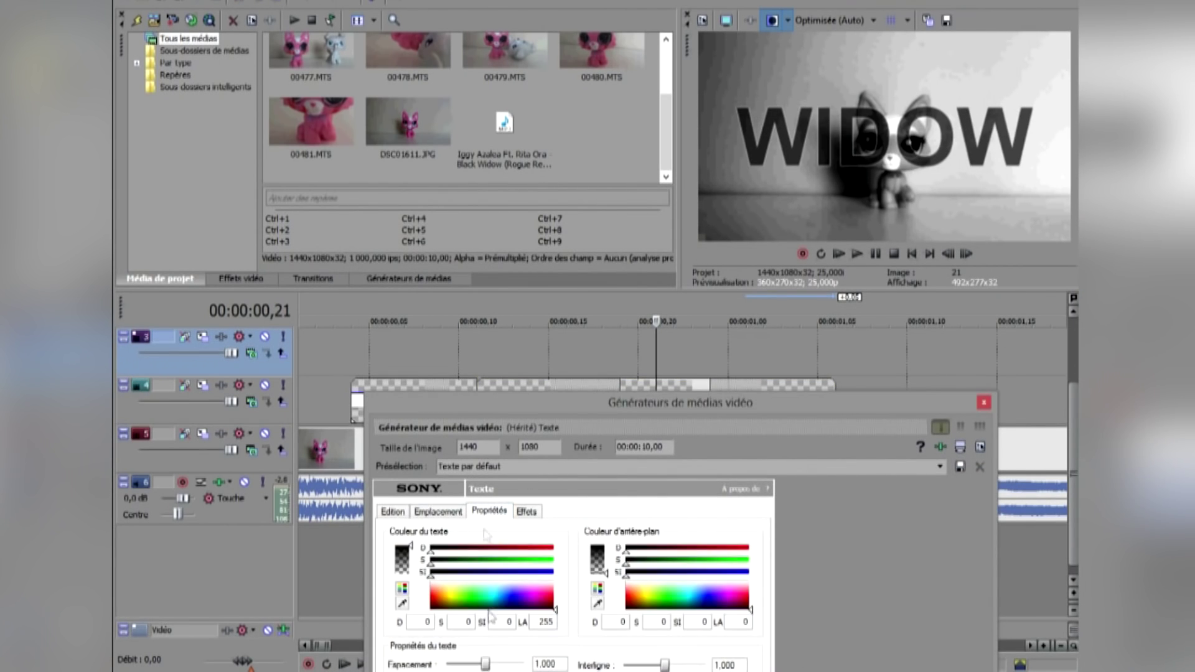
left_click_drag(488, 671, 492, 671)
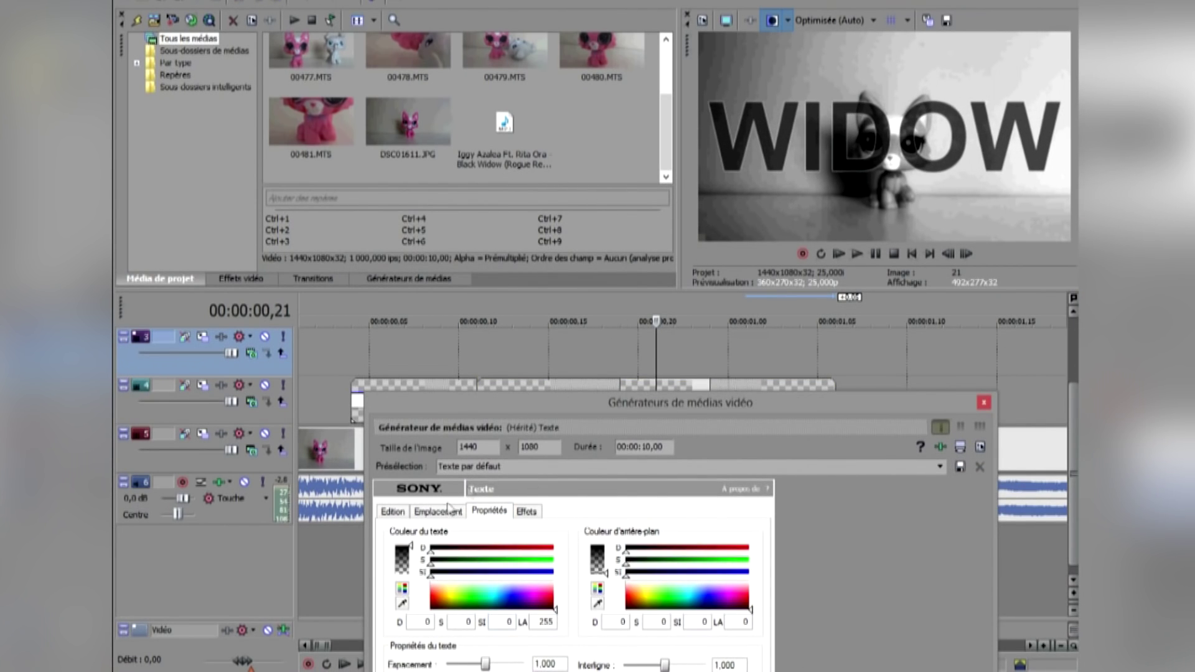
left_click(983, 402)
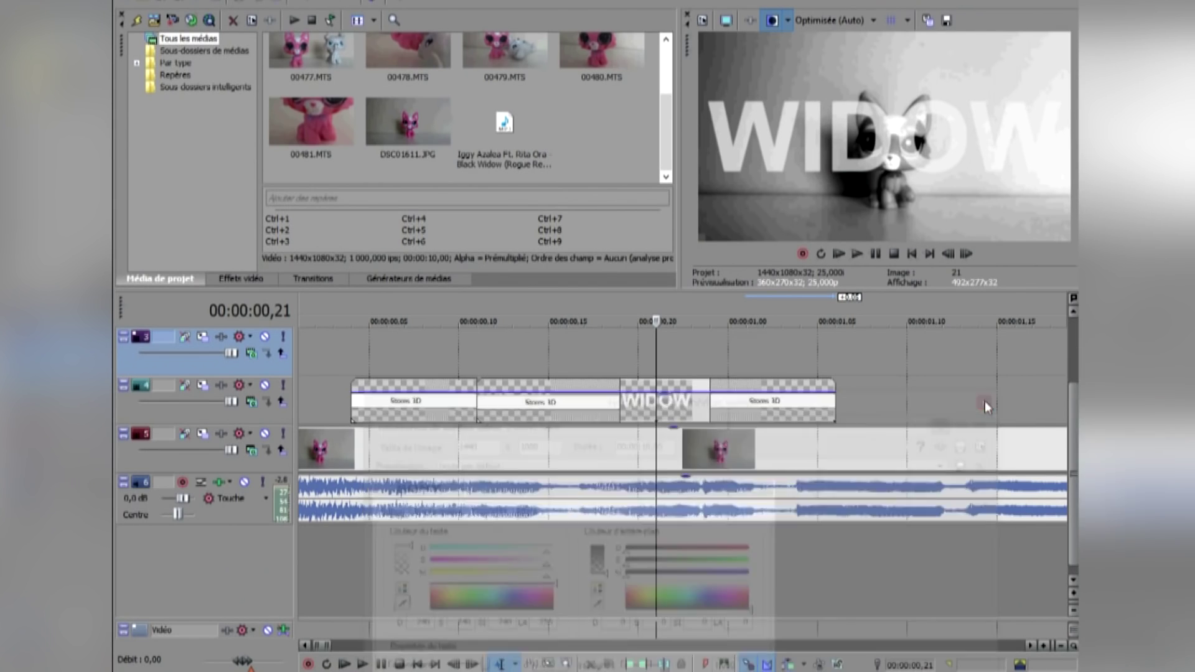
- Change the WIDOW title's outline colour to red
scroll(645, 354, "down", 2)
right_click(601, 392)
left_click(648, 255)
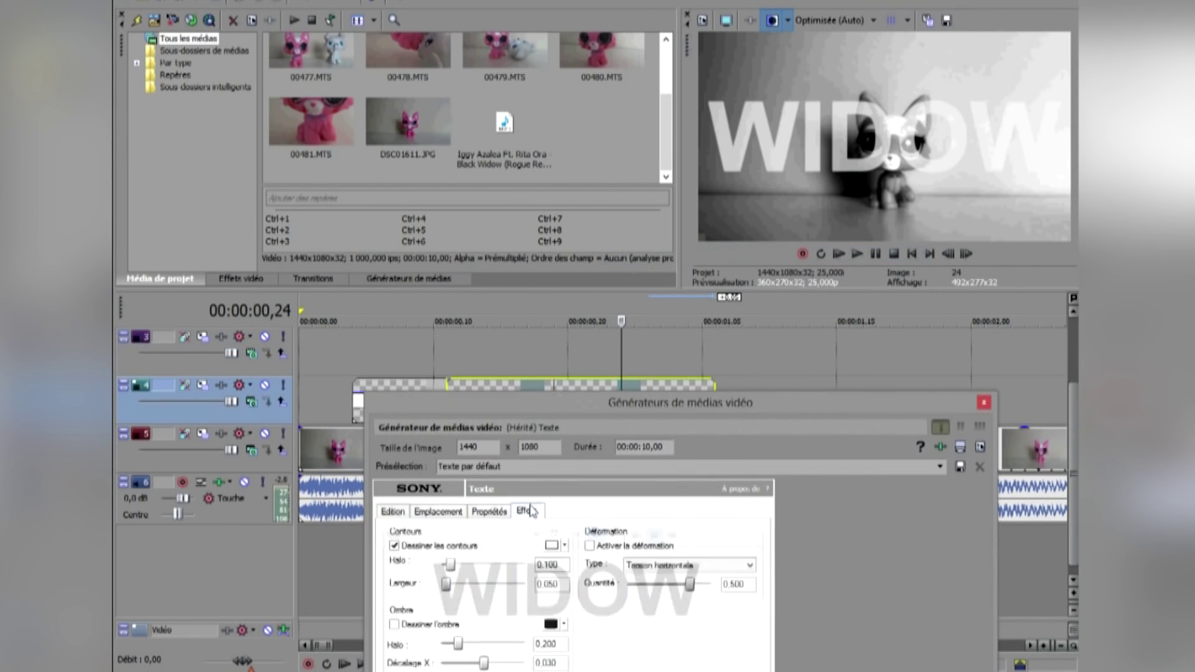
left_click(553, 546)
left_click(747, 641)
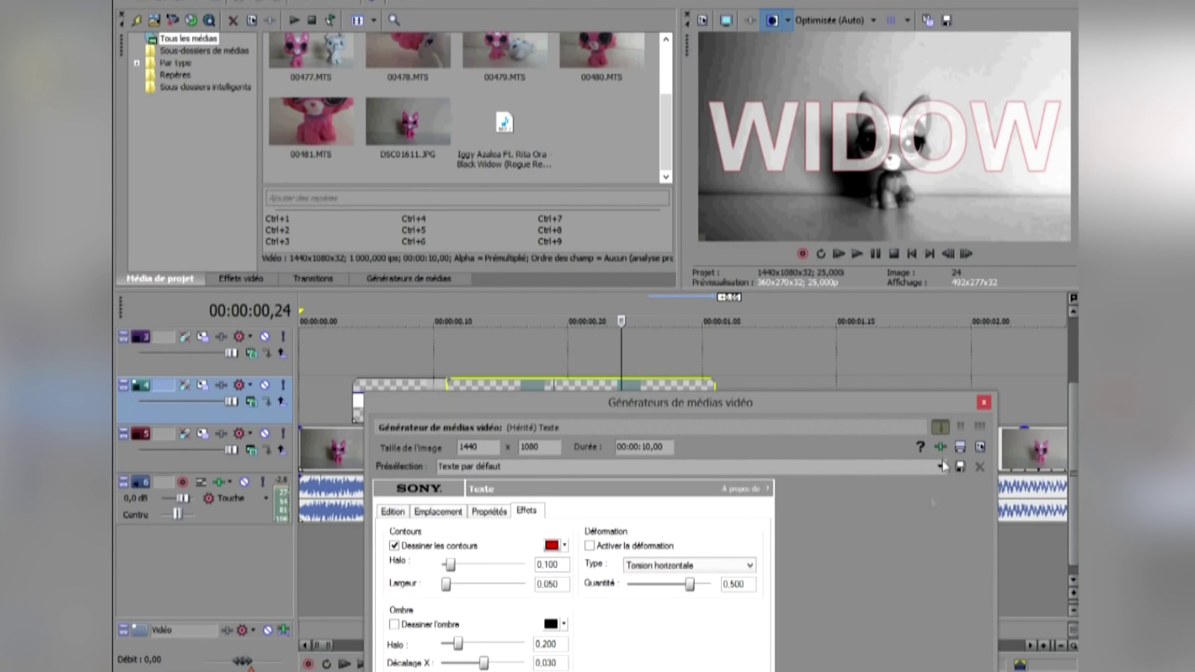
left_click(984, 404)
- Copy the WIDOW title and paste it at 00:00:00,24 as a new copy of the source media
scroll(983, 427, "up", 1)
right_click(633, 400)
left_click(654, 363)
right_click(824, 391)
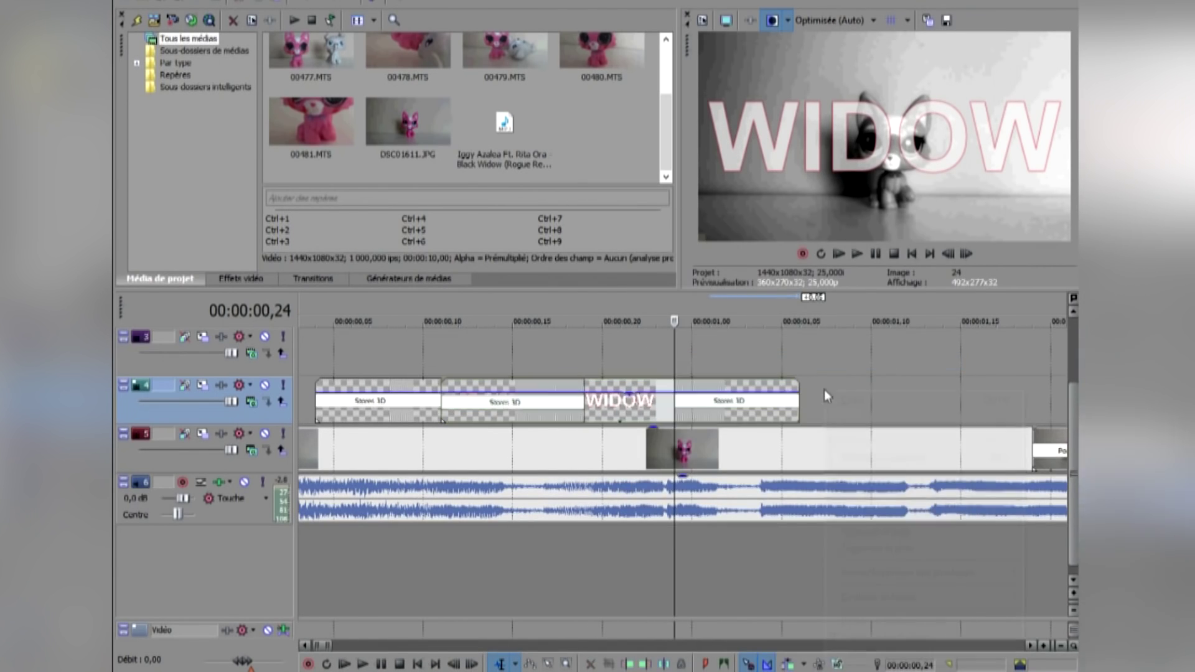
left_click(848, 397)
key("Return")
- Apply the Stores 3D Rotation preset between the two WIDOW titles with the direction De haut en bas
left_click(771, 361)
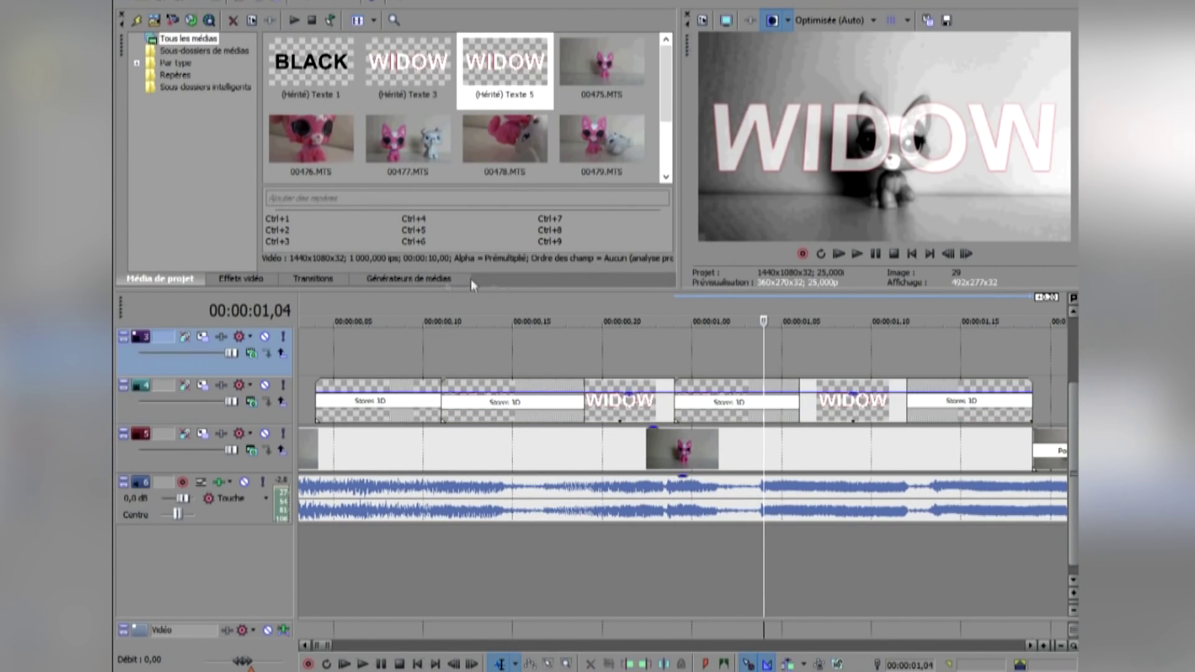
left_click(429, 279)
left_click(314, 279)
left_click_drag(546, 180, 728, 402)
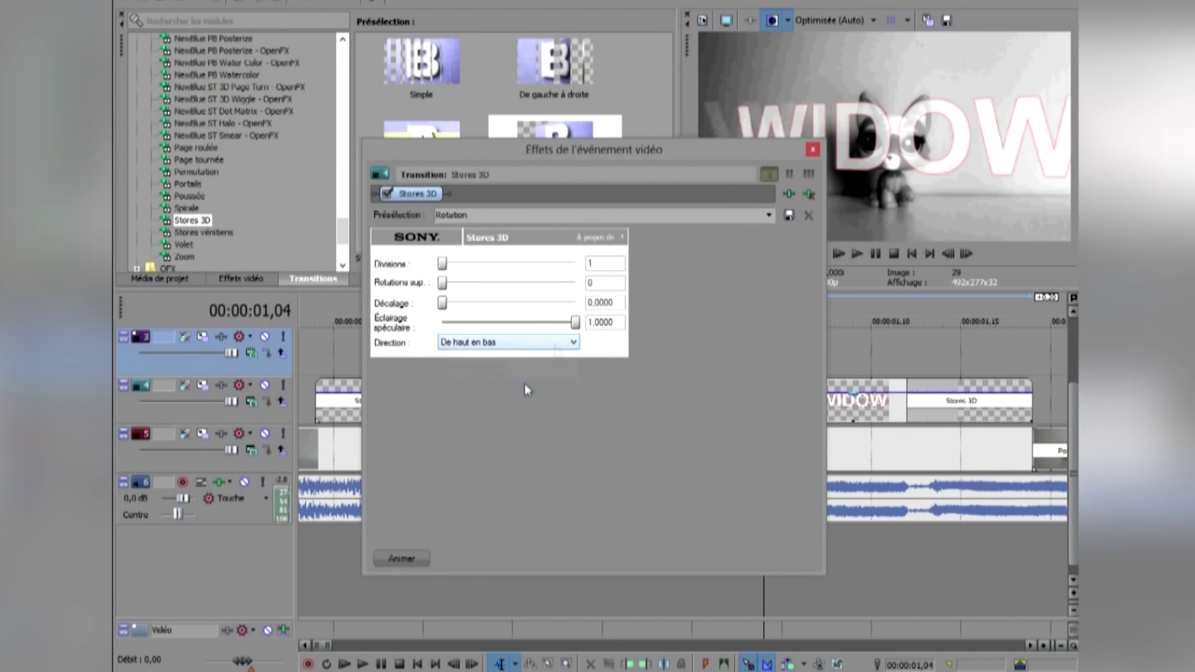
left_click(813, 150)
- Remove the fade-out and its Stores 3D transition from the end of the third title
left_click(666, 362)
left_click(625, 366)
left_click(654, 366)
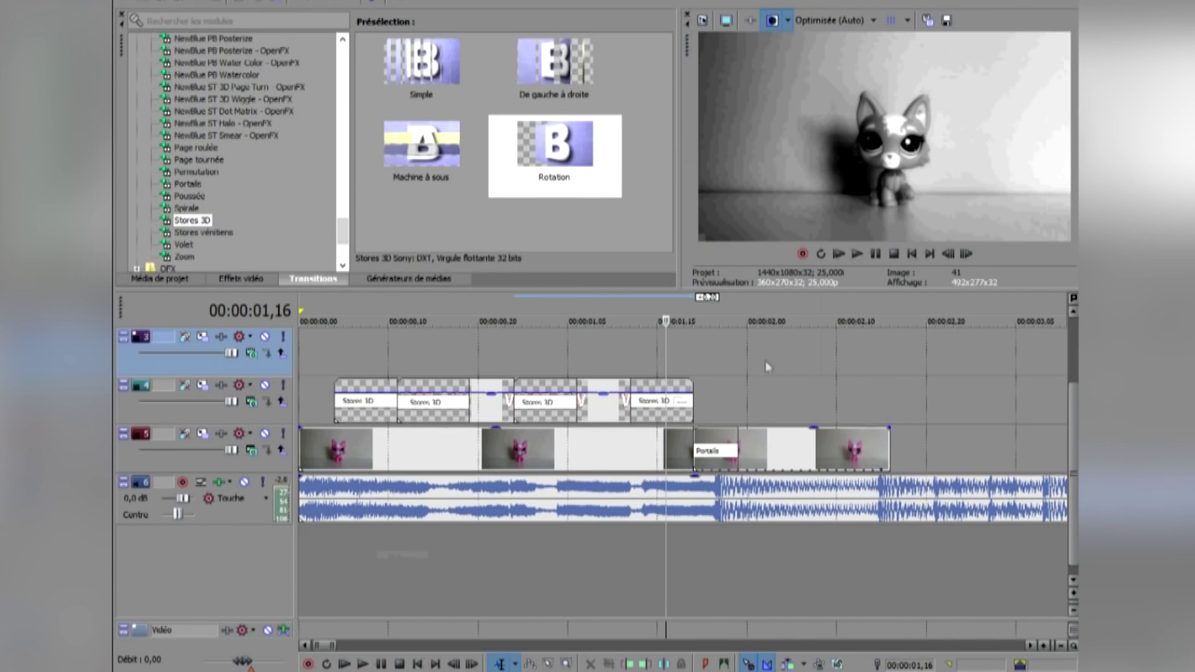
left_click_drag(630, 404, 690, 405)
- Replace the third title's text with BABY
right_click(668, 404)
left_click(691, 257)
left_click_drag(706, 591, 456, 597)
key("BackSpace")
type("babty")
key("BackSpace")
key("BackSpace")
key("BackSpace")
key("BackSpace")
type("aby")
- Change the BABY title's text colour to black and close the title settings
left_click_drag(517, 397, 526, 450)
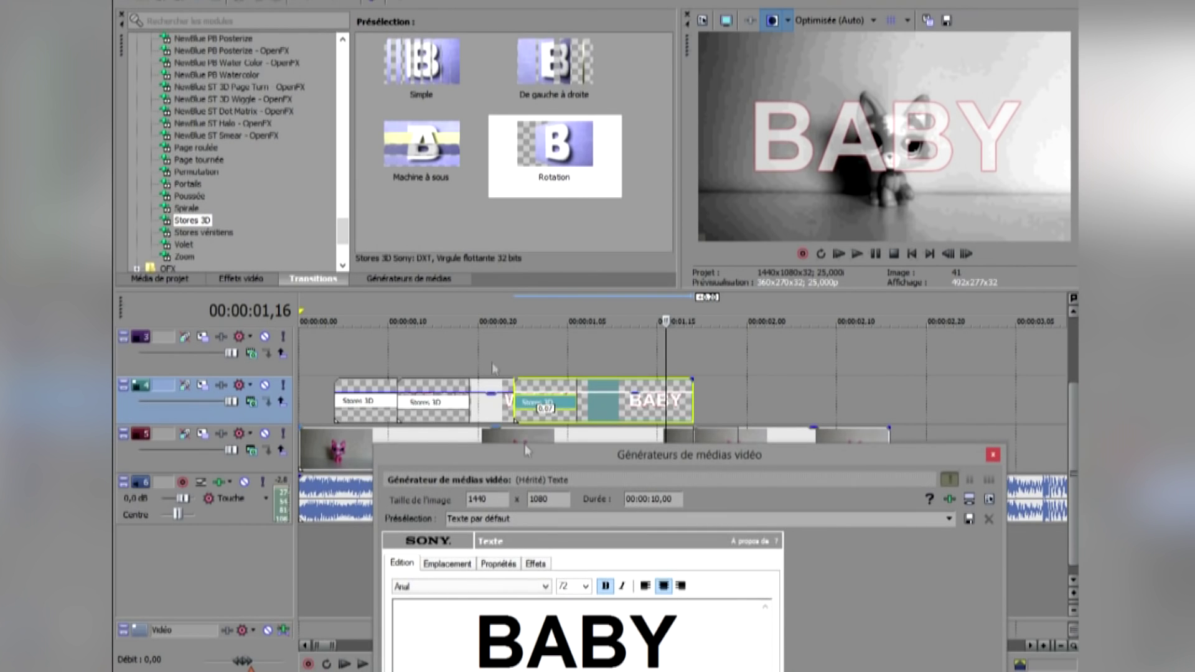
left_click(447, 564)
left_click(499, 563)
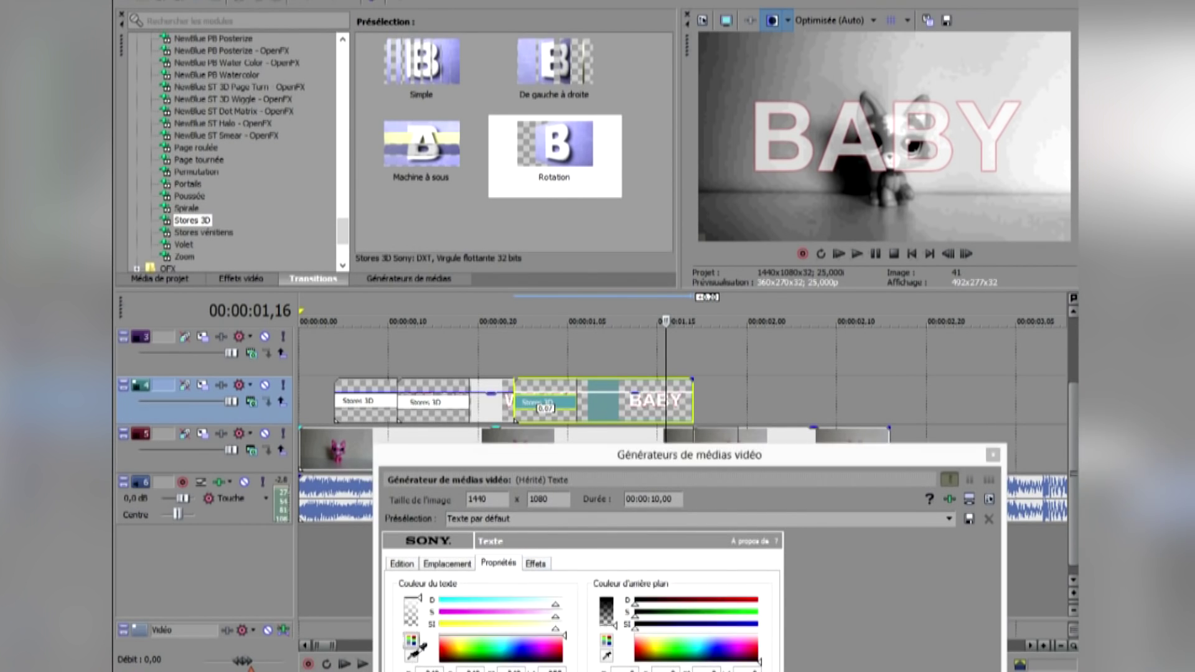
left_click(435, 654)
left_click(535, 563)
left_click(993, 456)
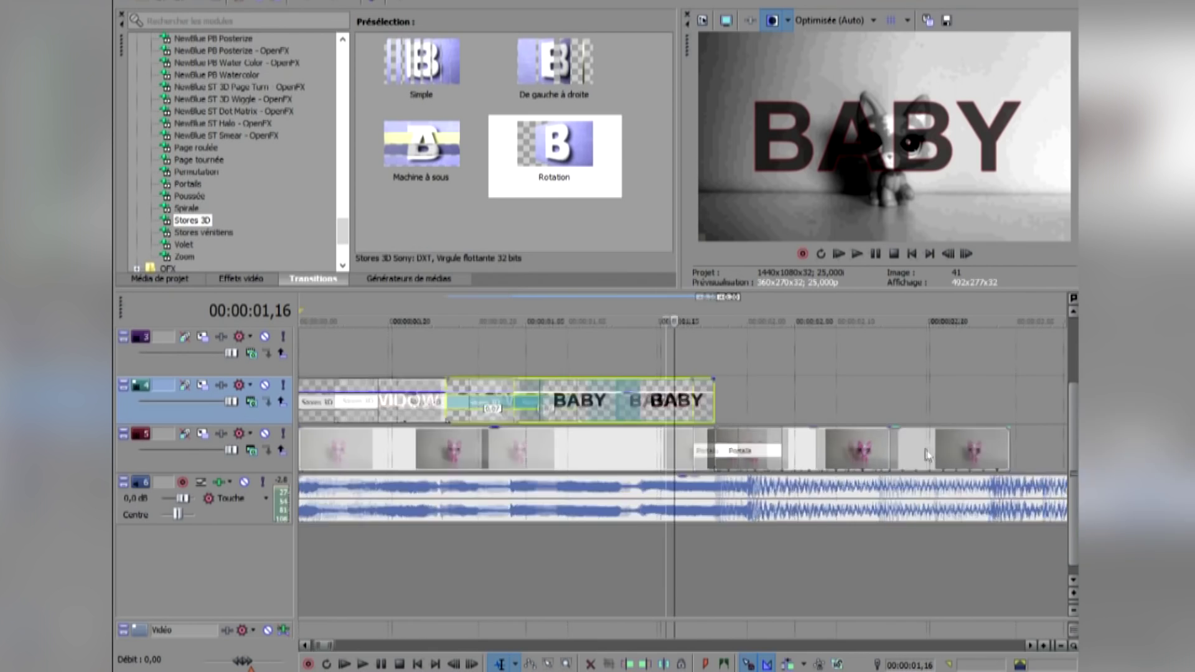
- Give the BABY title a fade-out of about five frames with a plain fade curve instead of the Stores 3D transition
scroll(592, 384, "down", 2)
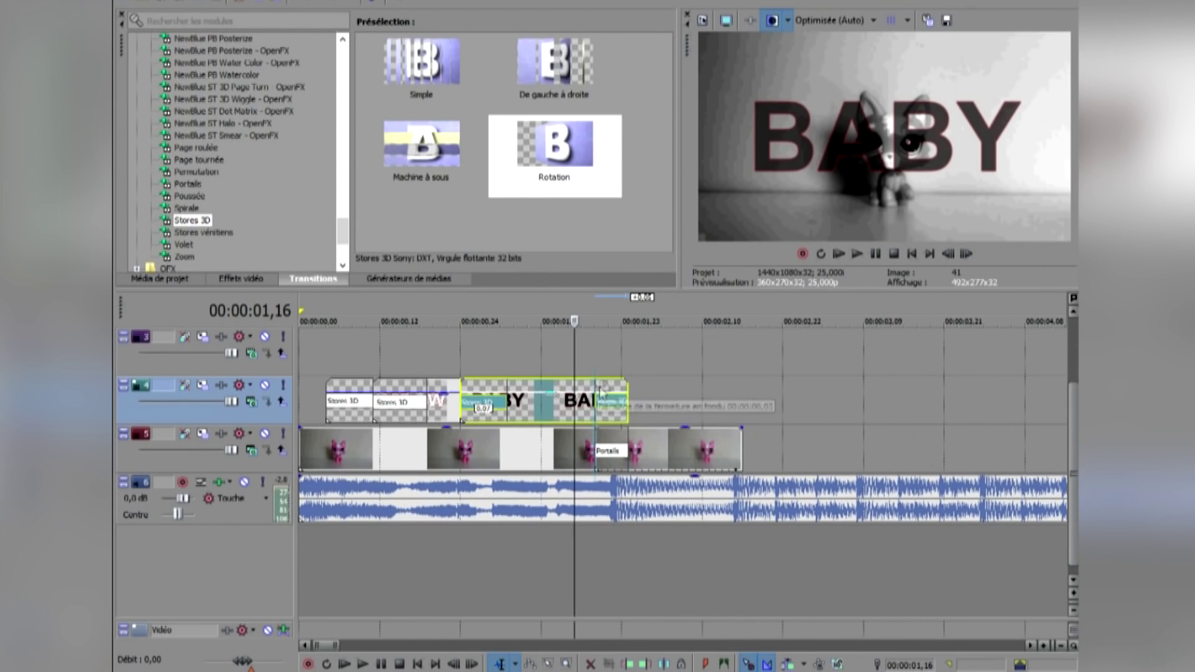
right_click(601, 391)
mouse_move(689, 168)
left_click(958, 227)
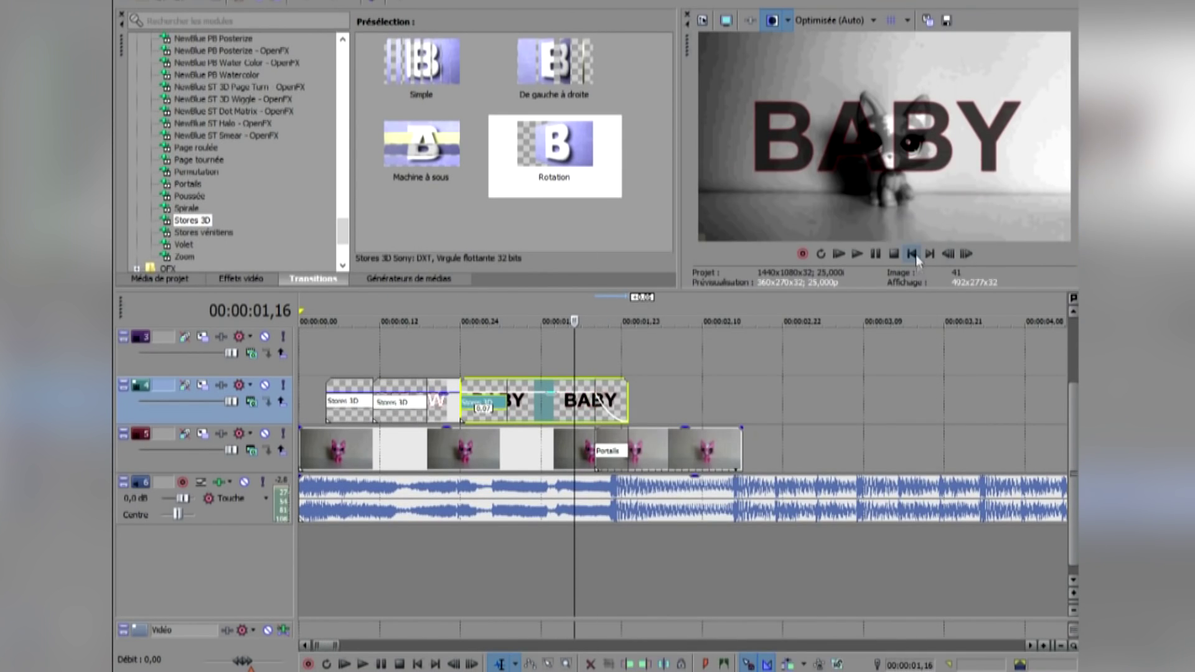
- Play the sequence from the start and step frame by frame through the BLACK title to 00:00:00,11
left_click(877, 254)
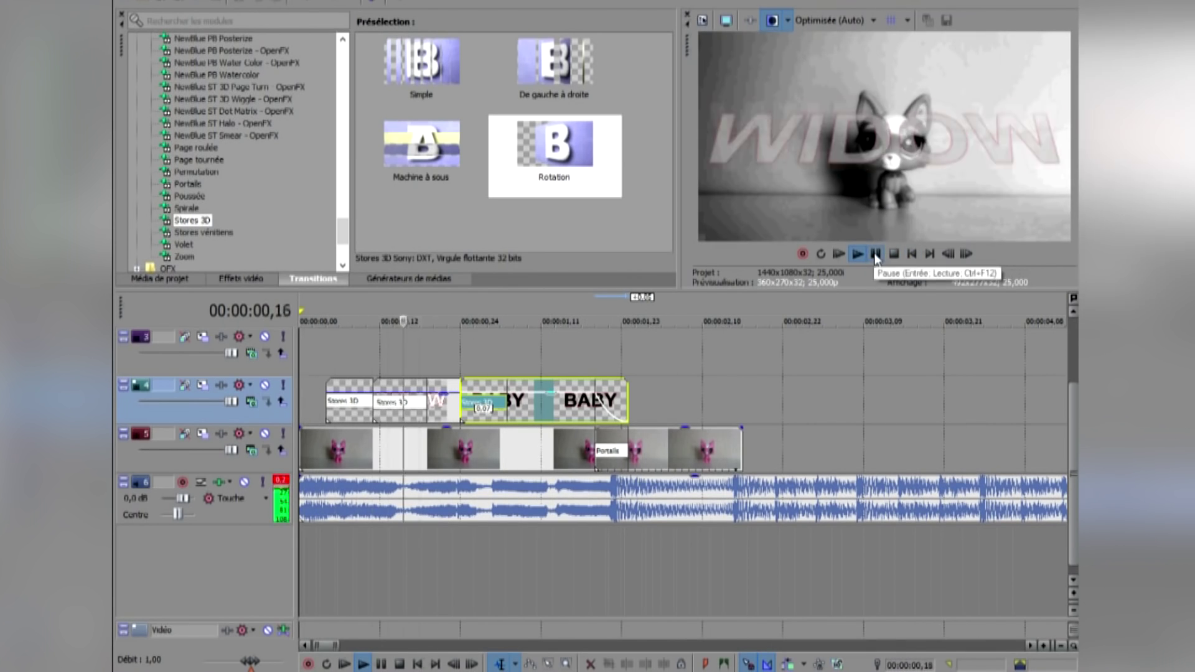
left_click(879, 258)
left_click(339, 353)
left_click(969, 256)
left_click(970, 256)
left_click(970, 257)
left_click(970, 256)
left_click(968, 255)
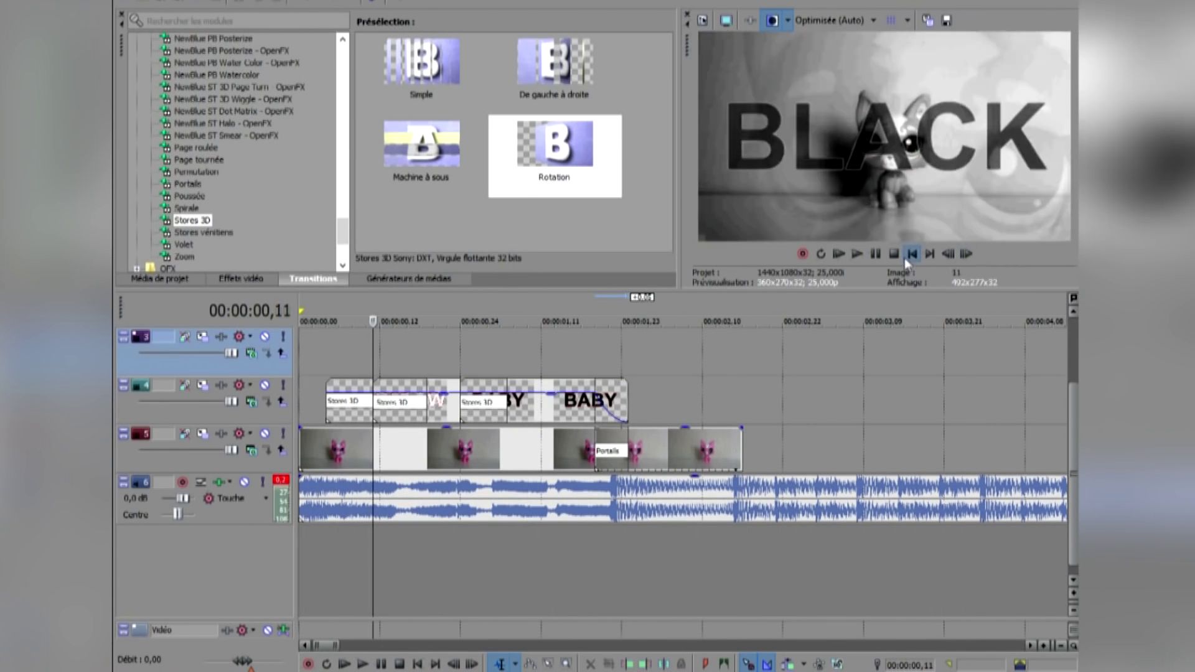
- Play the sequence past the BLACK title and inspect the transition into the WIDOW title
left_click(857, 254)
left_click(879, 253)
scroll(520, 425, "up", 2)
left_click(418, 399)
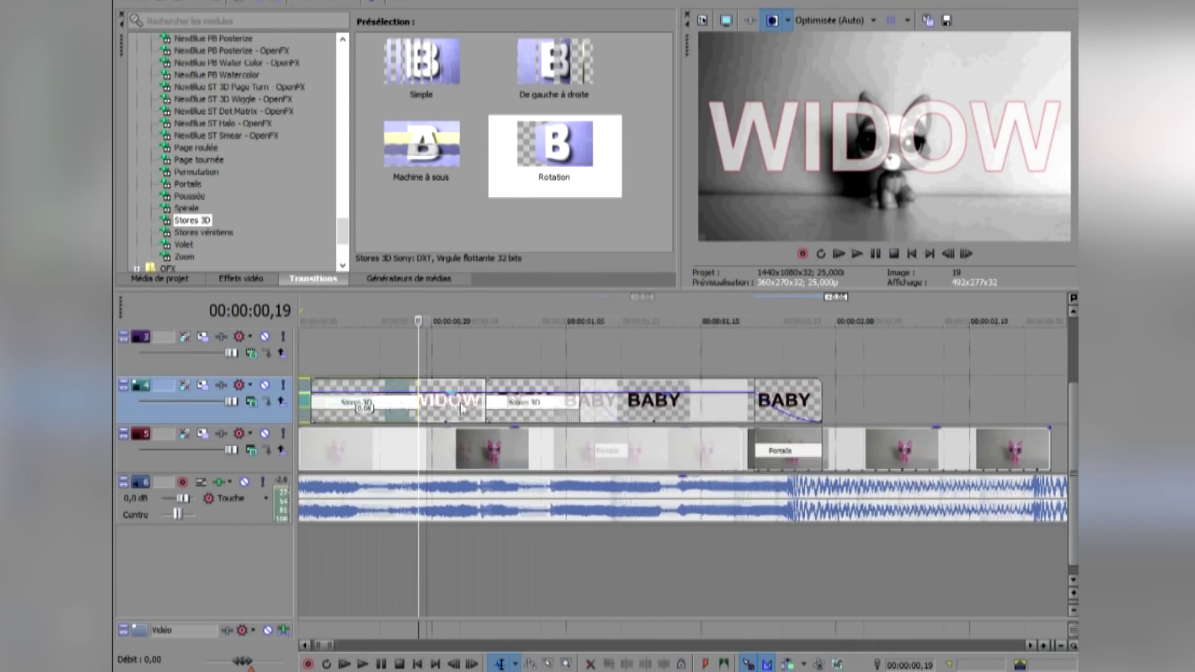
scroll(419, 400, "down", 2)
- Make the title track a compositing child of the empty track above it, with the cursor at 00:00:00,04
left_click(326, 363)
left_click(282, 401)
left_click(203, 338)
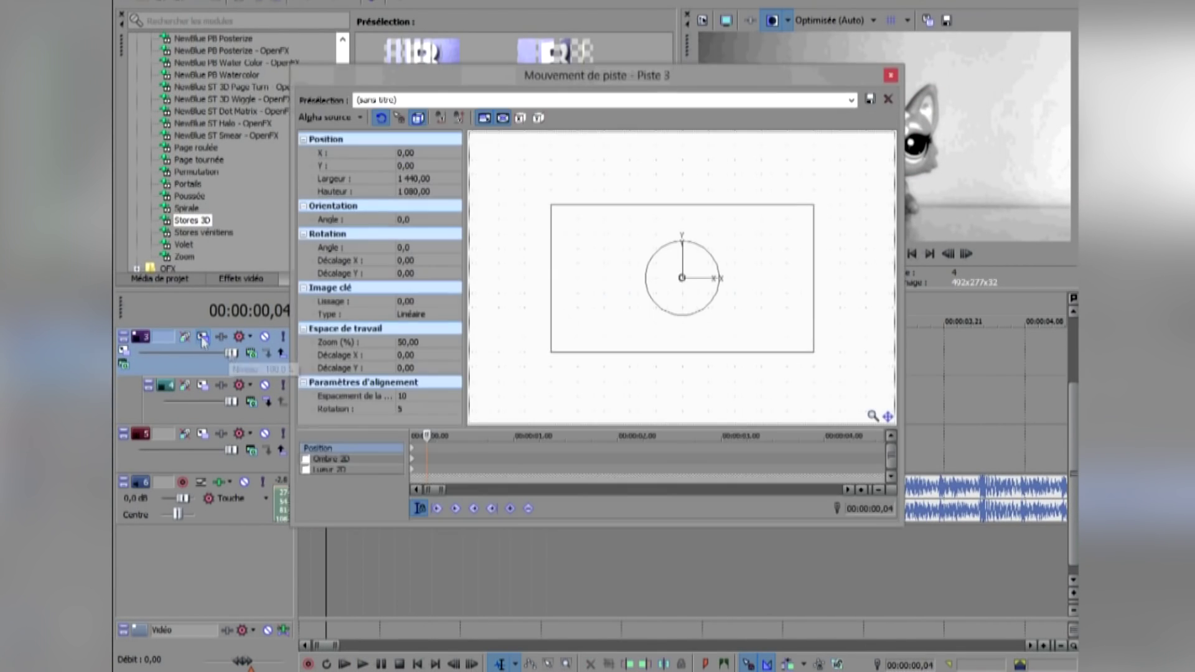
left_click_drag(734, 81, 692, 497)
left_click(305, 529)
left_click(349, 258)
left_click_drag(568, 486, 453, 285)
left_click(869, 228)
- Set the parent track's compositing to Alpha source 3D and bring up its parent motion settings
left_click(252, 354)
left_click(358, 276)
left_click(344, 294)
left_click_drag(563, 241, 824, 137)
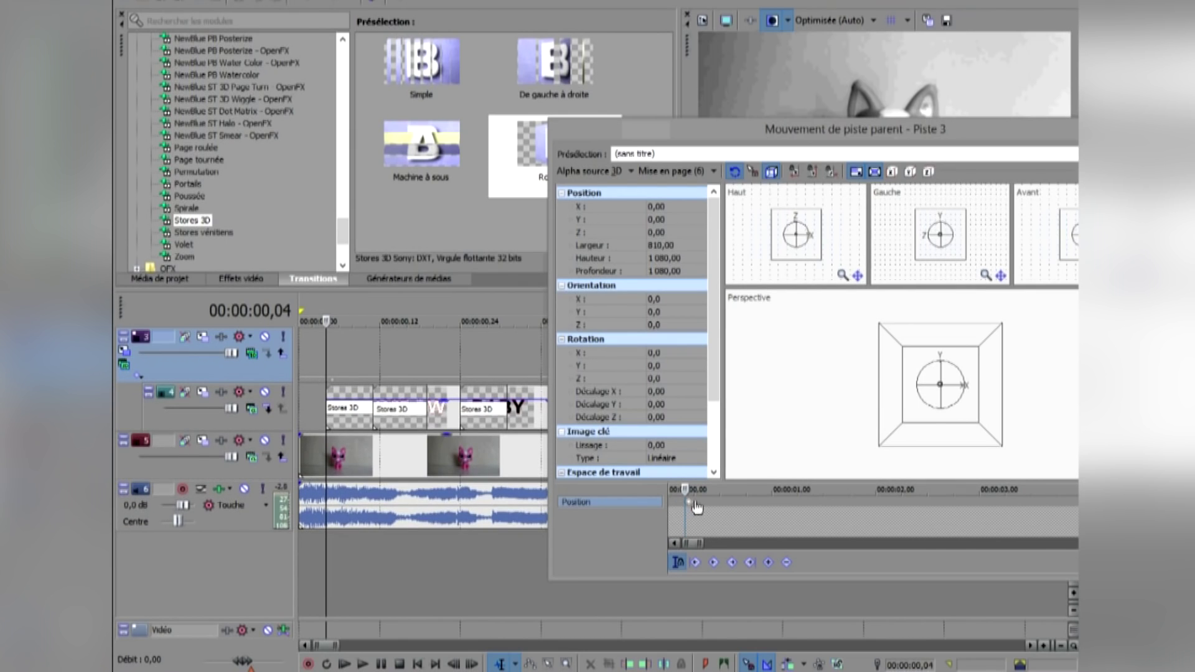
- Keyframe the parent track's position at about X -32, Y 26 at 00:00:01,24 and add a keyframe at 00:00:01,00
left_click_drag(661, 132, 792, 43)
left_click(621, 351)
left_click(633, 351)
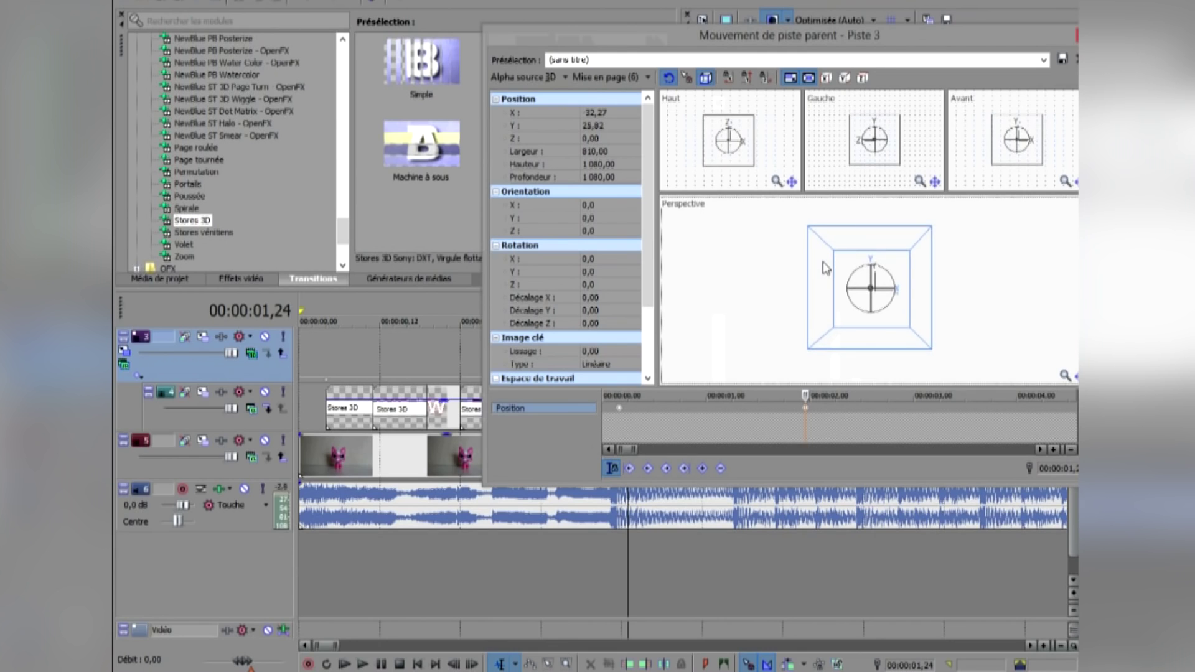
left_click(709, 415)
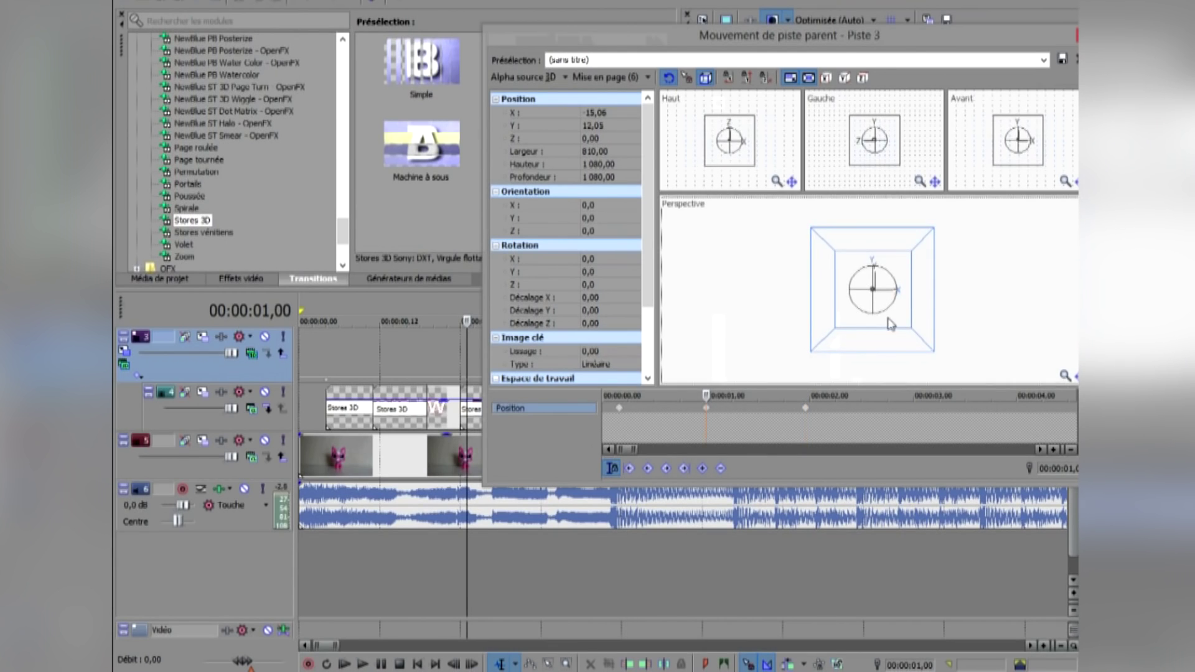
- Play the sequence repeatedly from the start to check the motion of the three titles
left_click(857, 253)
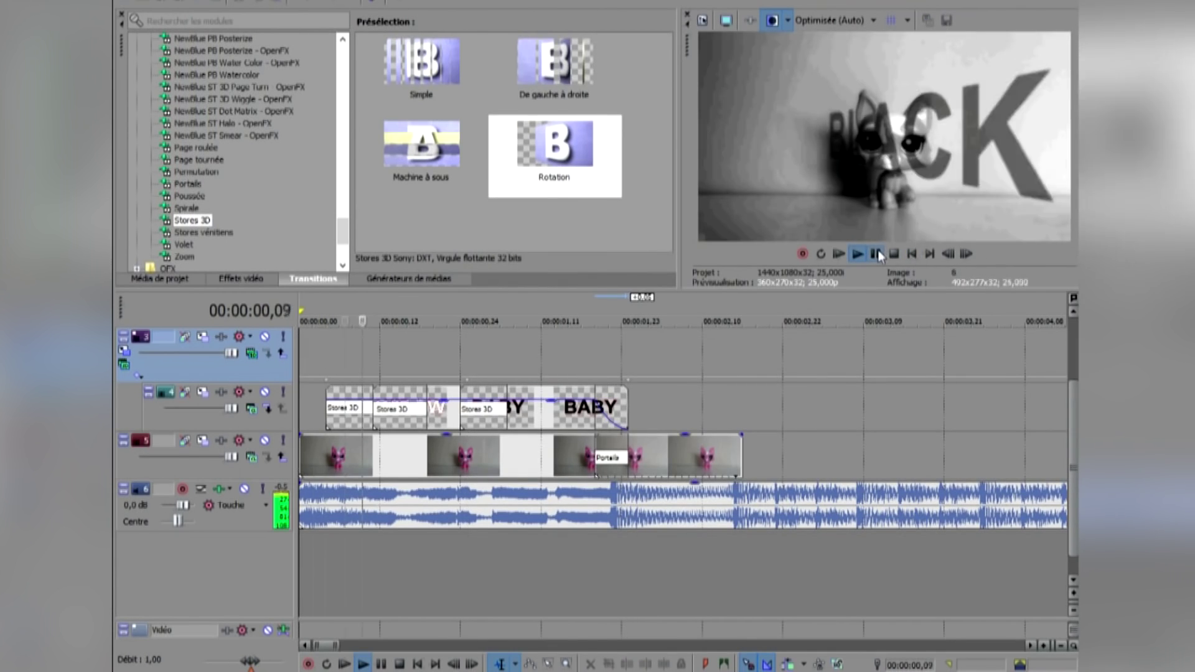
left_click(912, 254)
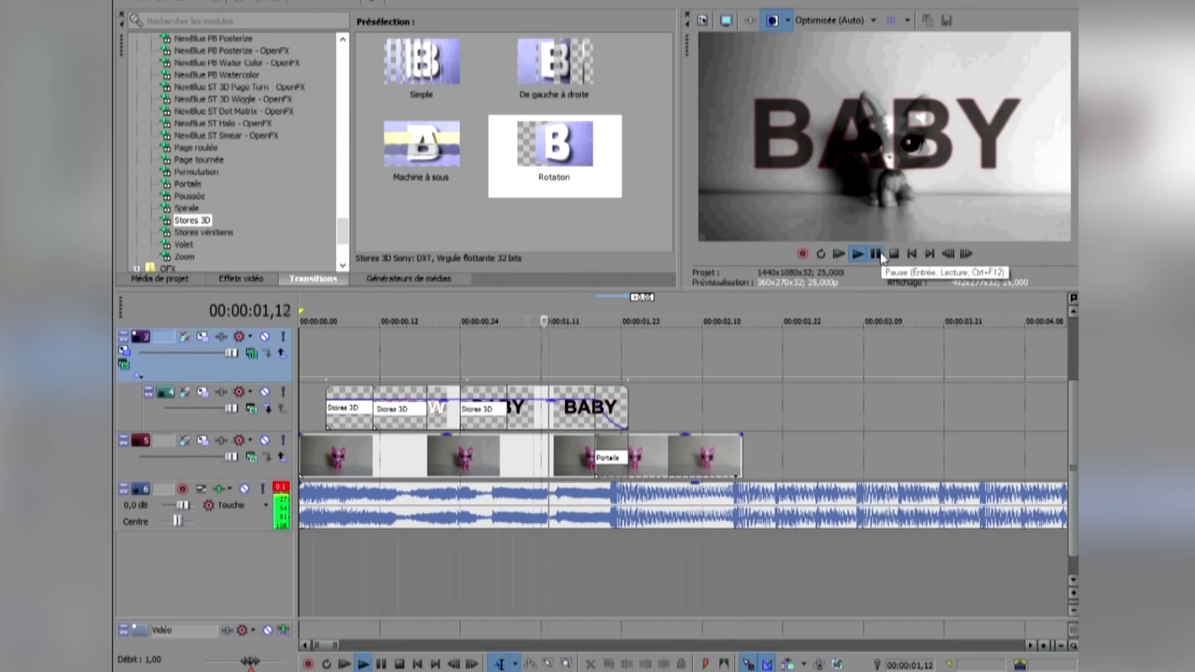
left_click(912, 253)
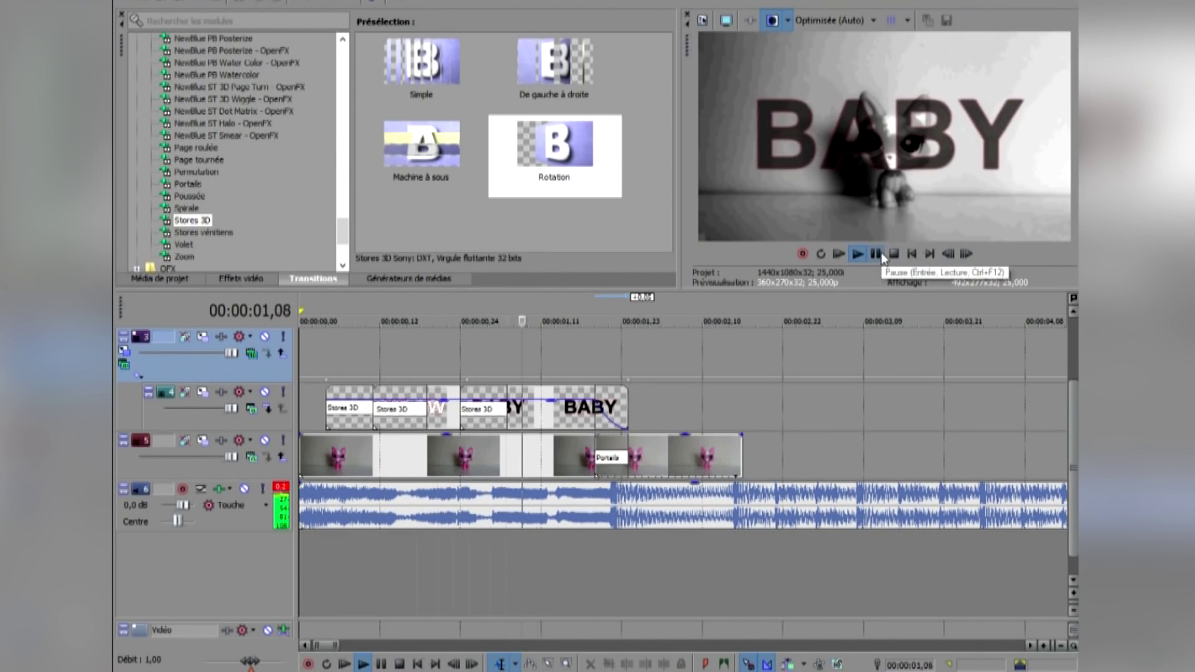
left_click(894, 254)
left_click(876, 255)
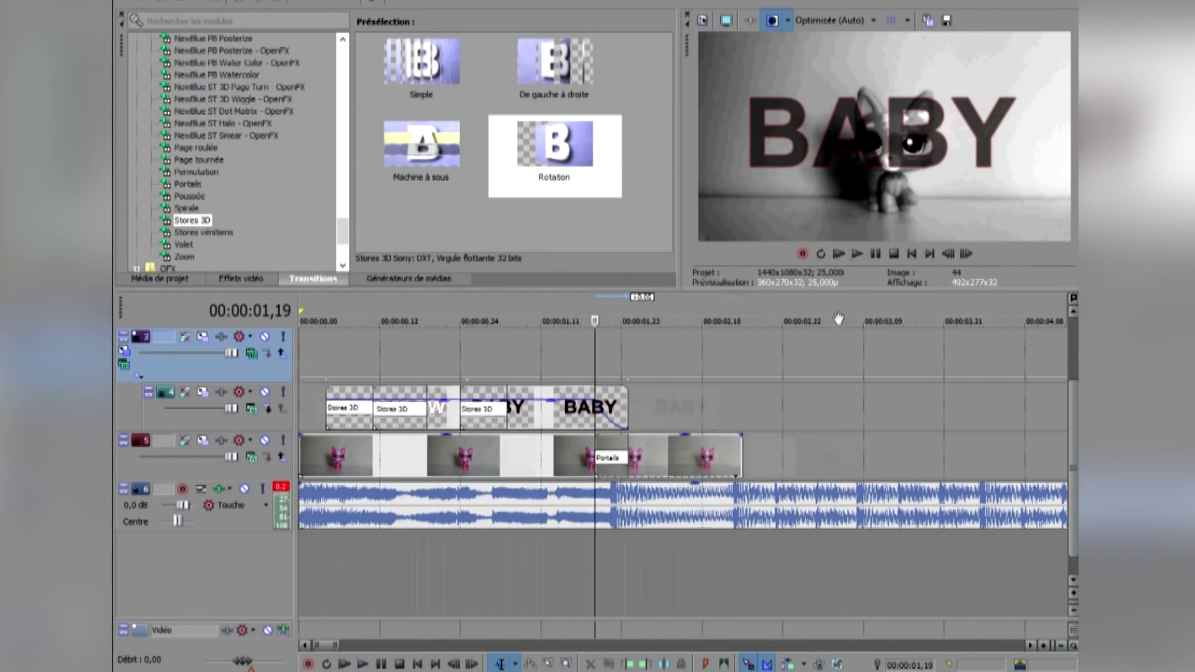
- Remove the Contraste doux effect from the first toy clip, keeping Noir et blanc and Luminosité et contraste
left_click(407, 459)
left_click(227, 277)
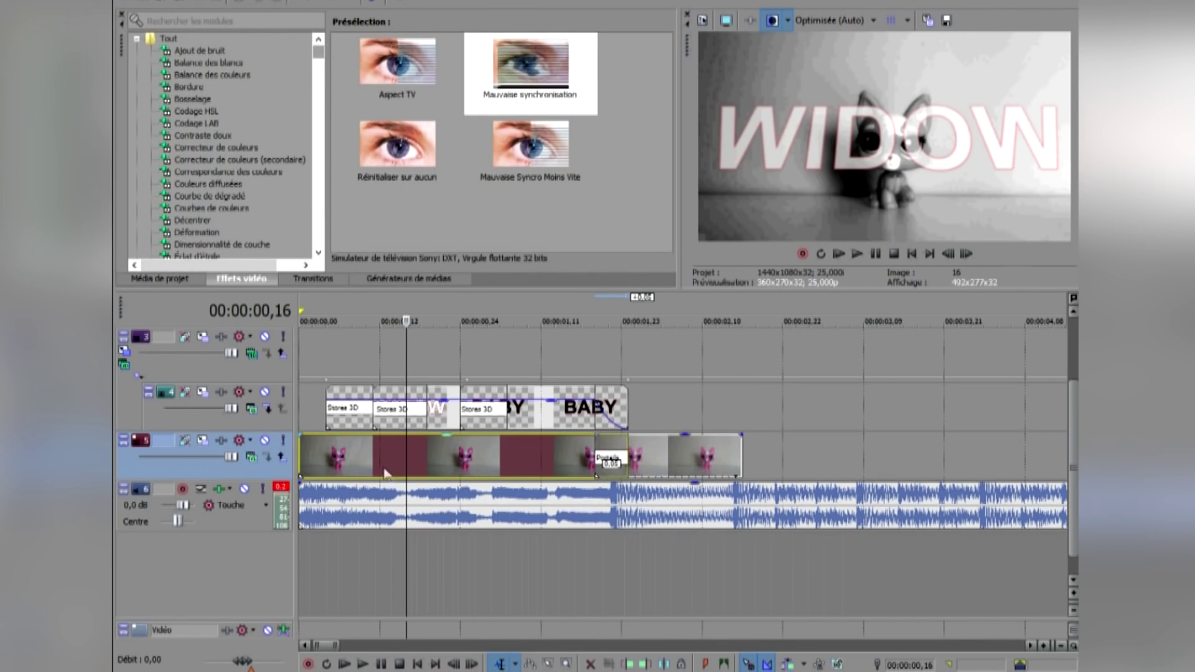
right_click(394, 454)
left_click(488, 272)
left_click(809, 195)
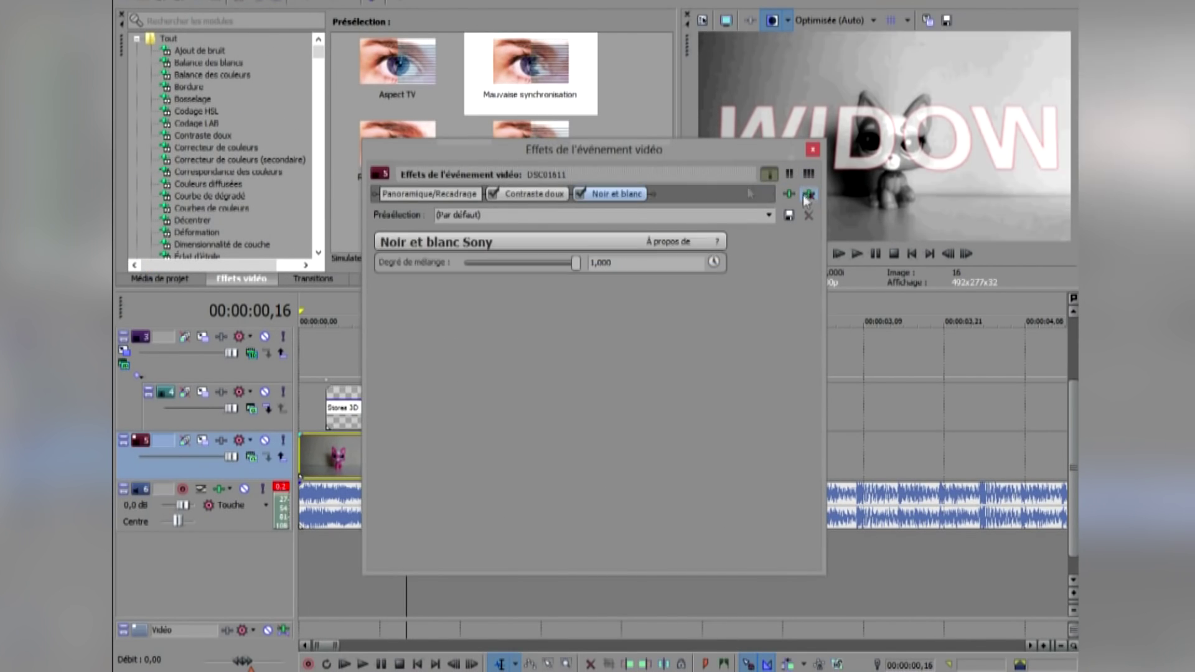
left_click(302, 1)
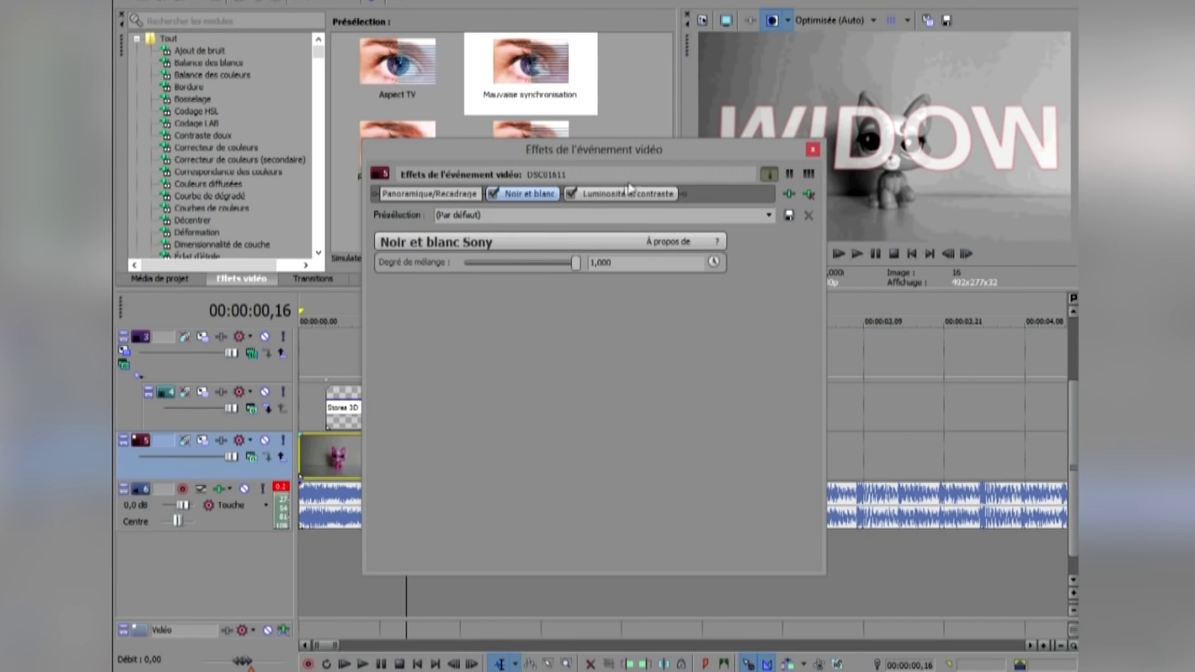
- Apply the Contraste doux preset Vignette chaleureuse to the first toy clip and play the result
left_click(215, 134)
left_click_drag(397, 130, 649, 389)
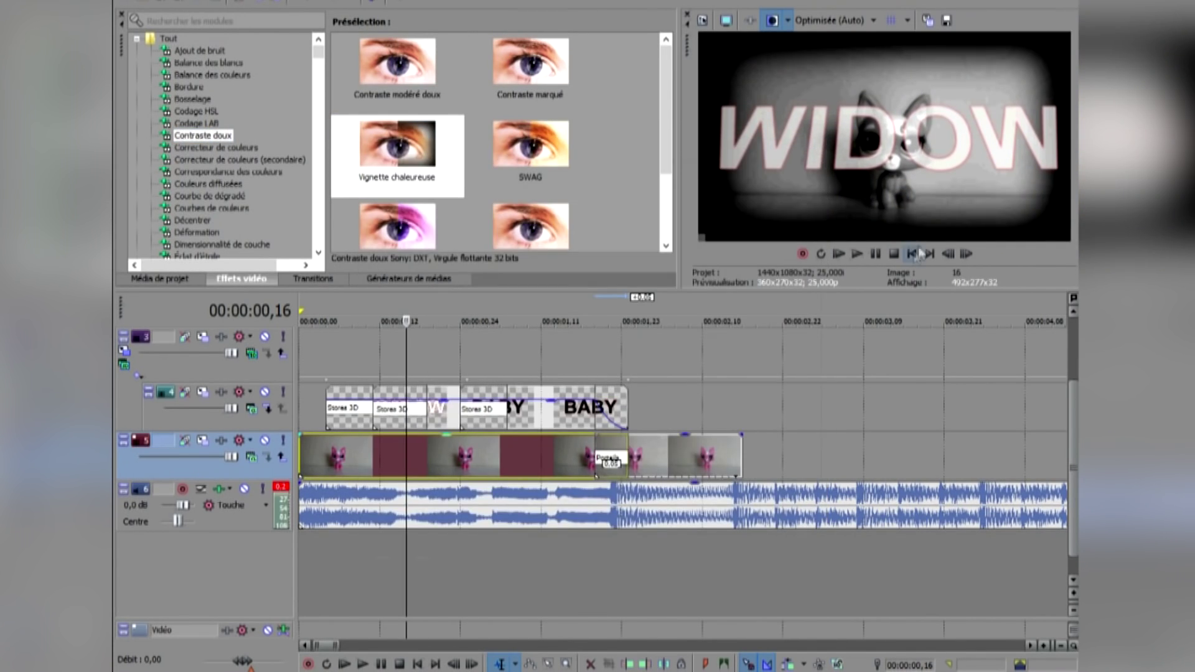
key("space")
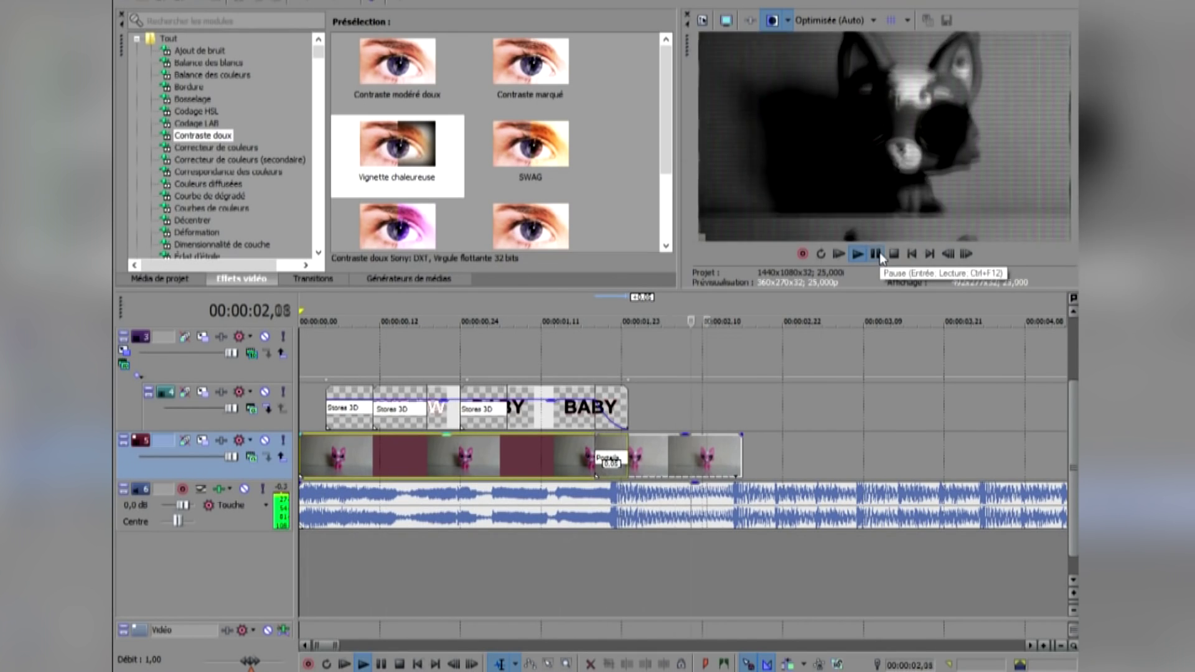
left_click(881, 254)
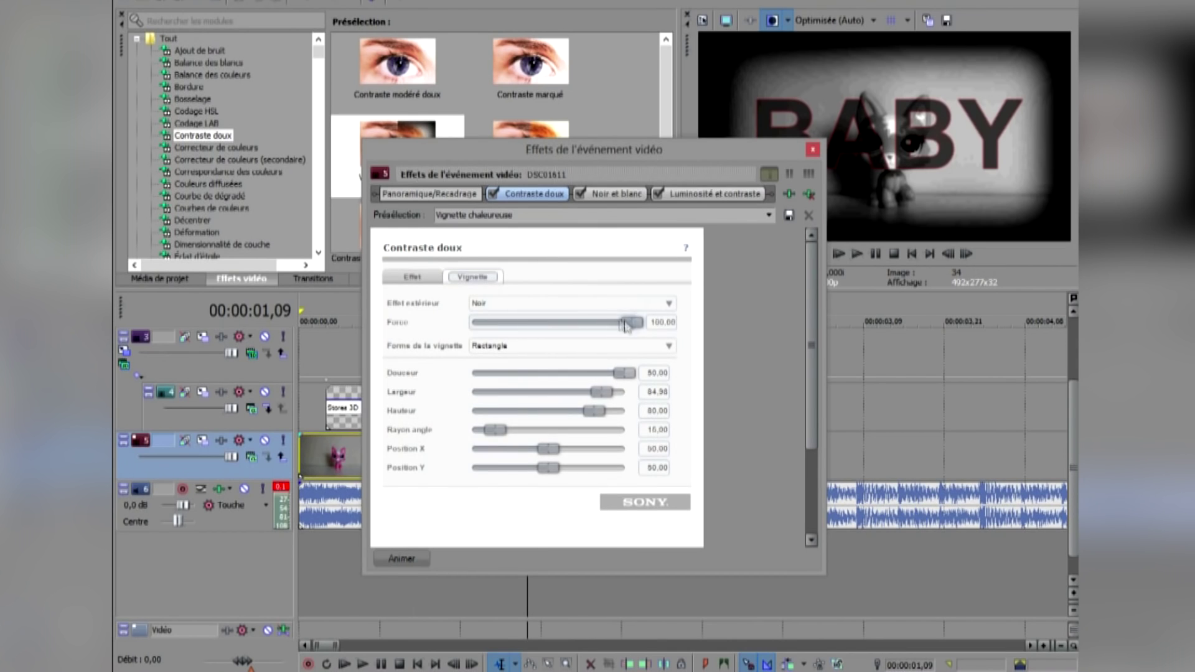
- Lower the strength of the first clip's black vignette and replay the sequence from the start
left_click_drag(626, 324, 537, 325)
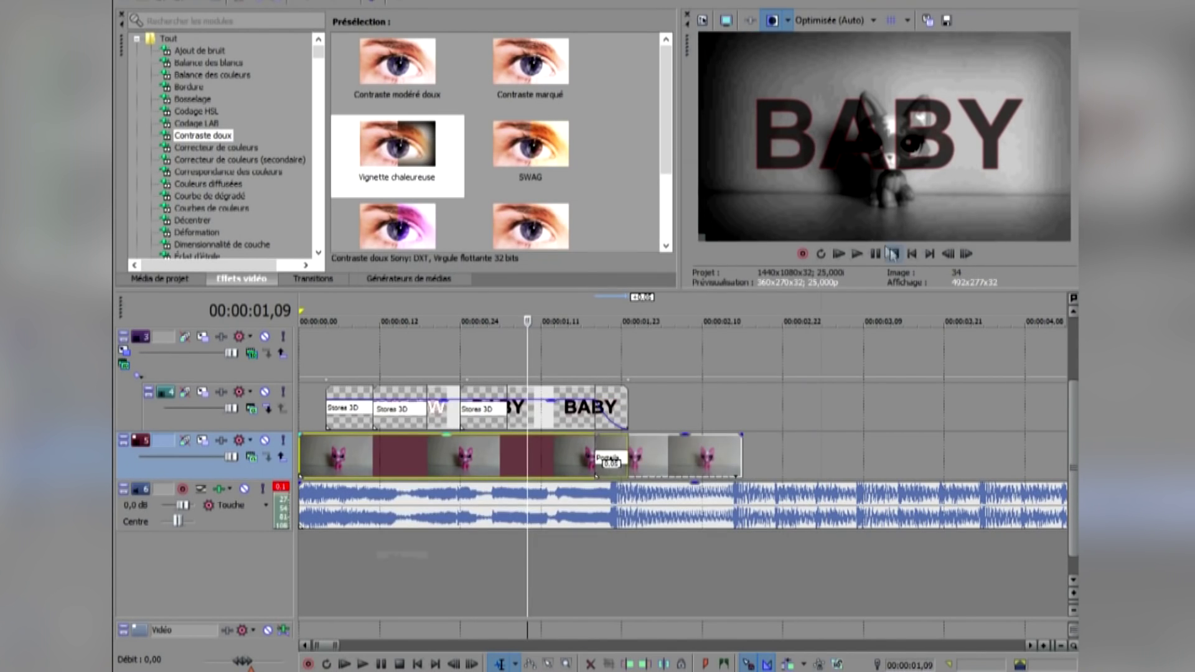
left_click(911, 254)
left_click(857, 254)
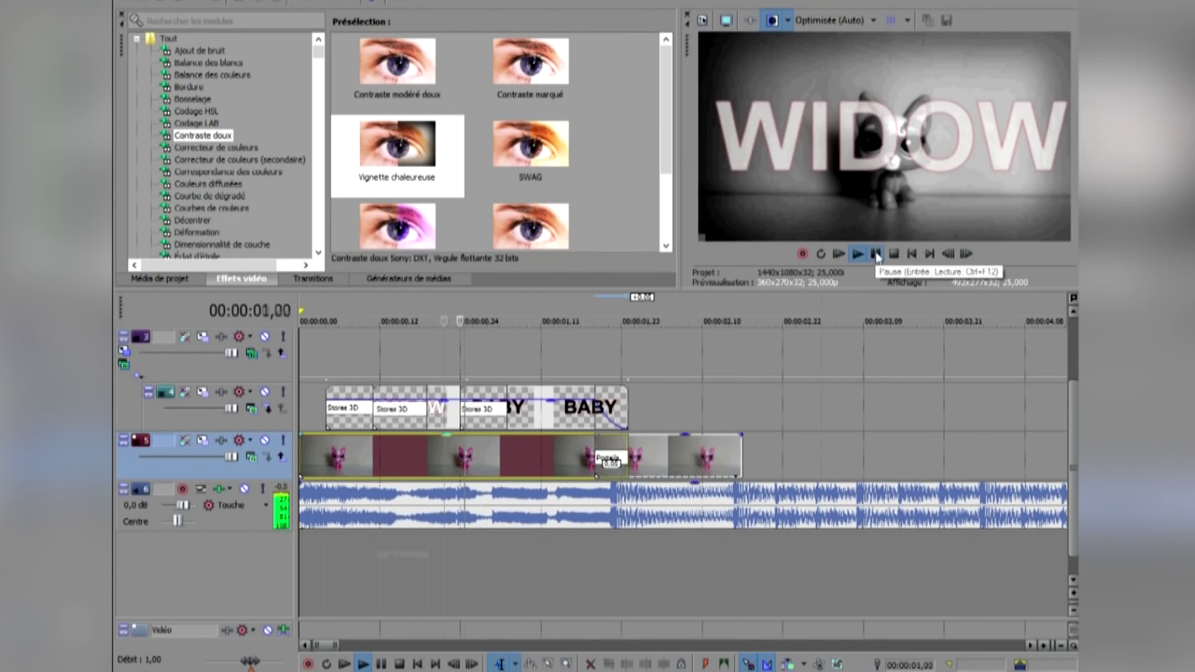
- Switch to the file explorer, find Overlay - light crack in Vidéos > Effet and add it to the timeline's start
left_click(622, 364)
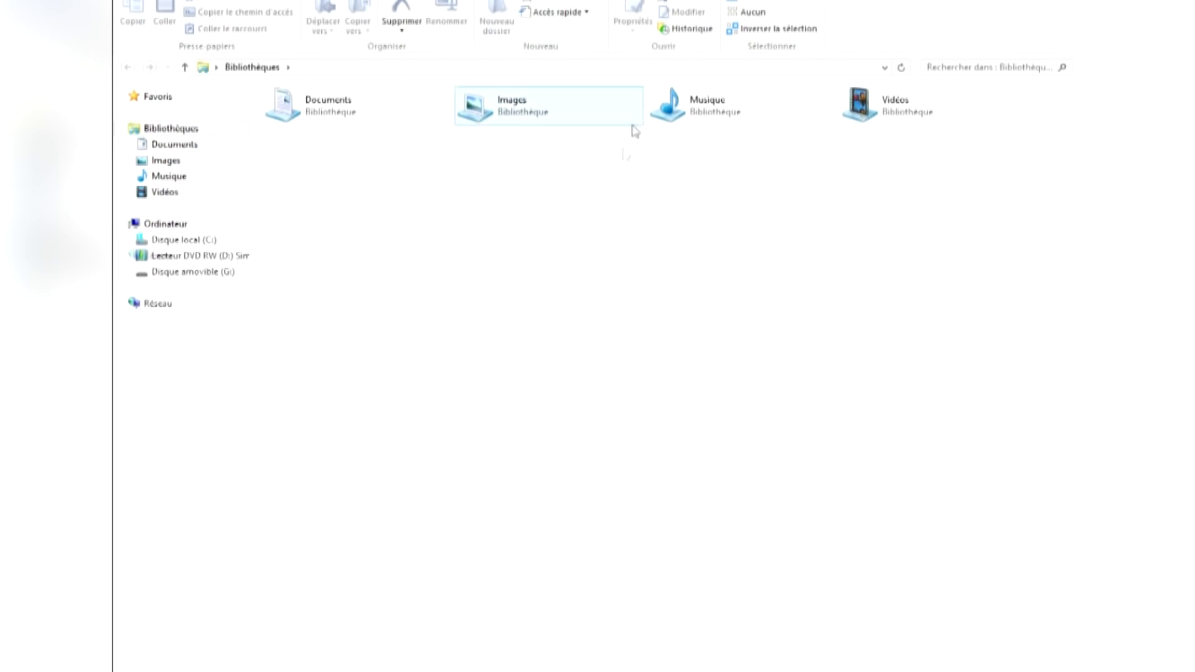
double_click(871, 106)
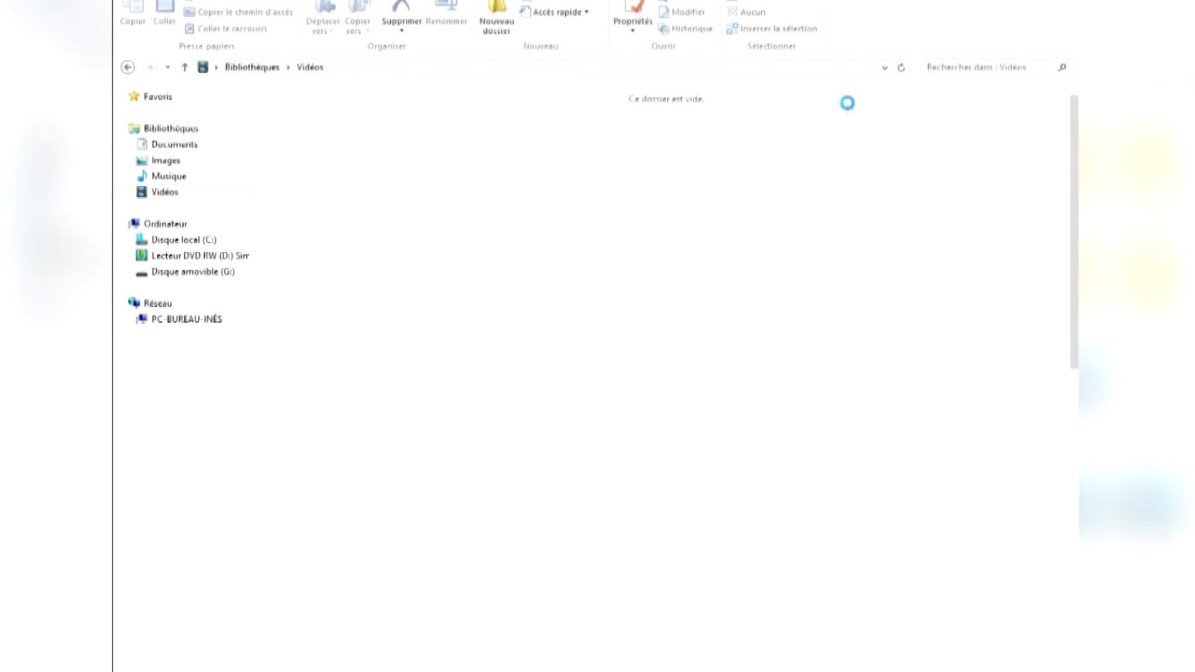
double_click(539, 177)
left_click_drag(1074, 182, 1074, 469)
left_click_drag(702, 348, 317, 337)
- Insert a new video track above the titles and move the light crack overlay to its start
right_click(304, 353)
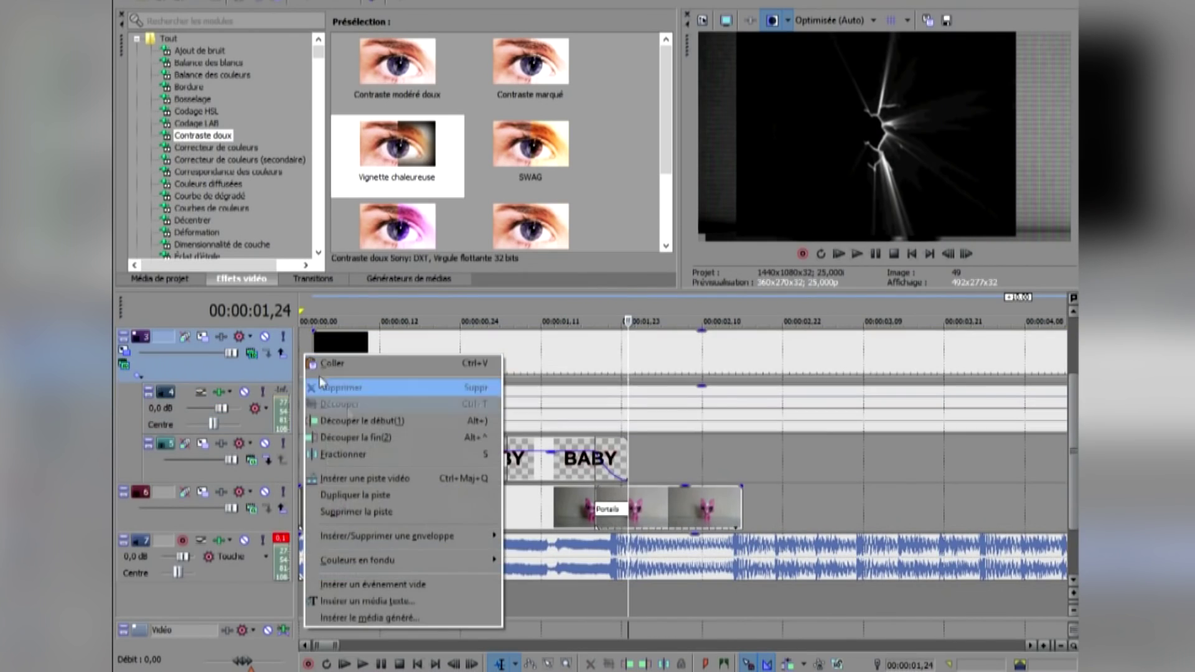
left_click(365, 479)
left_click_drag(341, 399, 325, 347)
- Delete the audio track that came with the light crack overlay
scroll(889, 453, "down", 3)
right_click(880, 474)
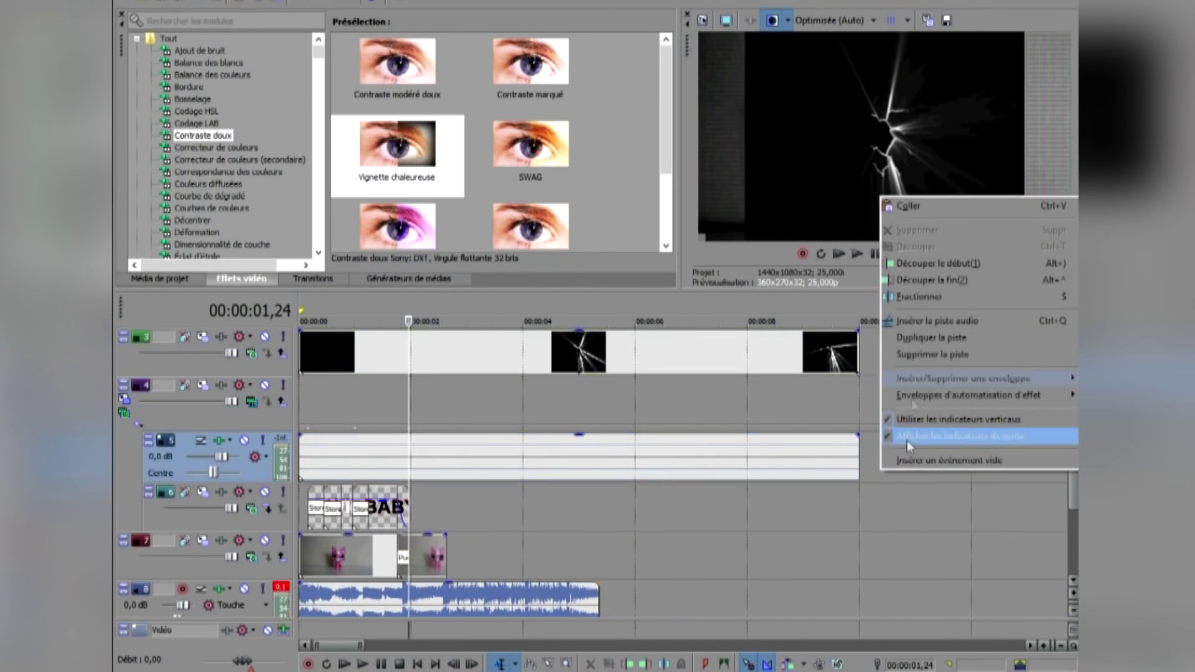
left_click(934, 354)
- Crop the light crack overlay to the 16:9 widescreen television format and close the event effects
right_click(438, 351)
left_click(488, 270)
left_click(770, 216)
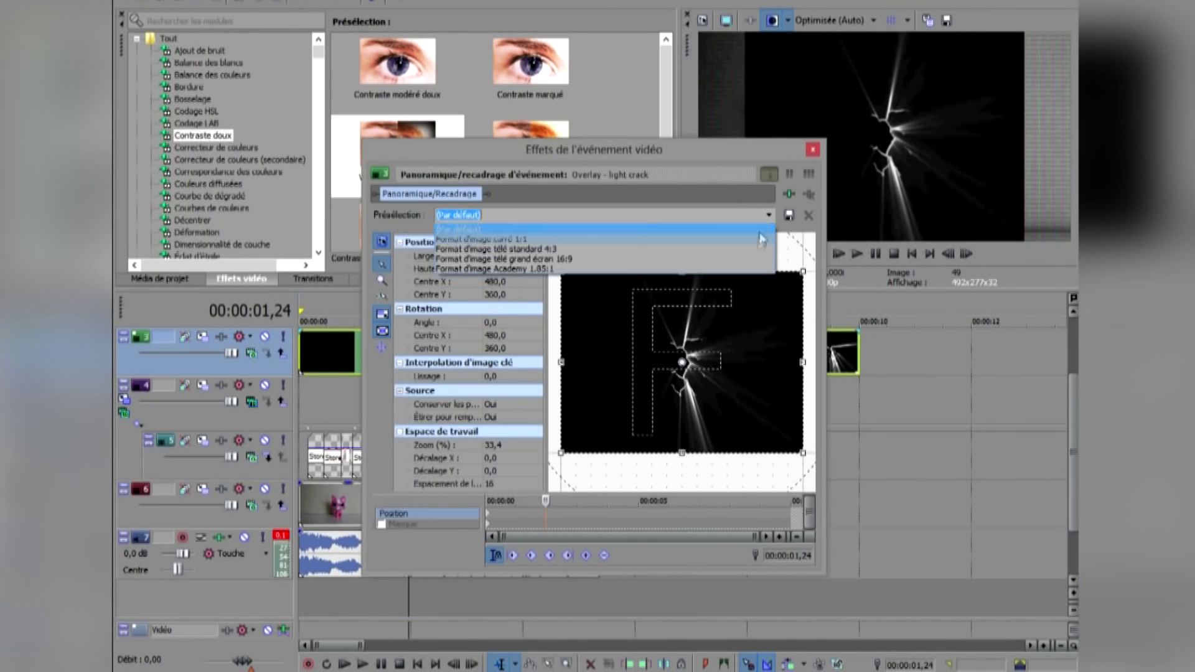
left_click(525, 602)
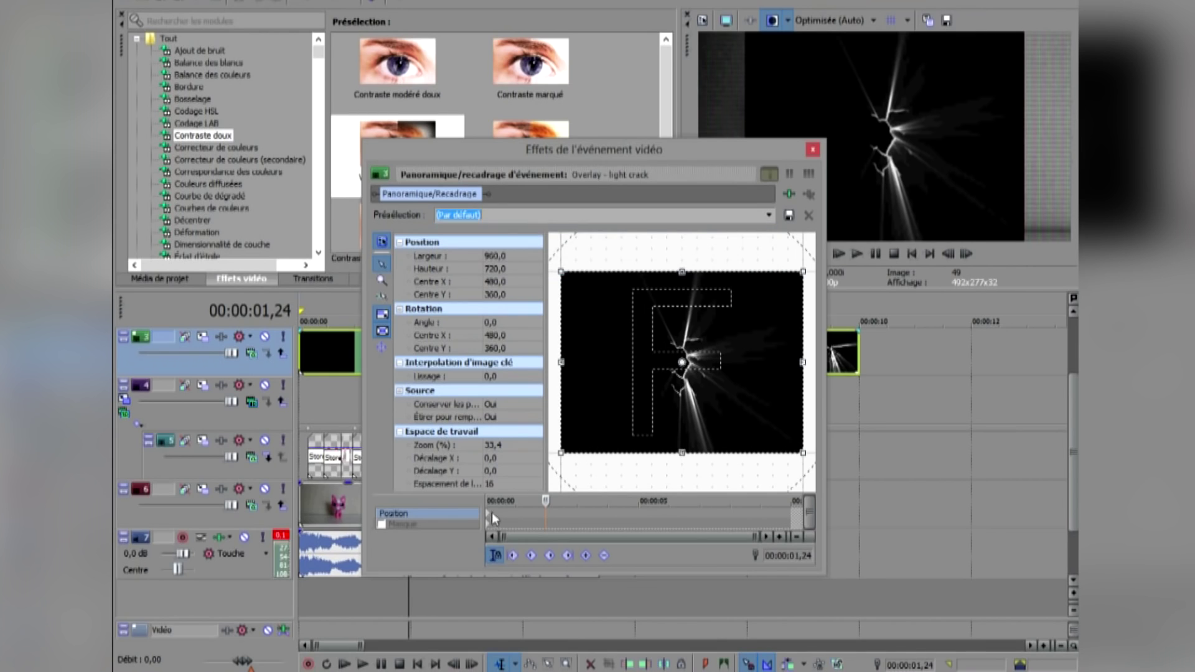
left_click(770, 218)
left_click(752, 261)
left_click(813, 150)
- Change the overlay track's compositing mode so its black background drops out, and play the sequence
scroll(409, 319, "up", 3)
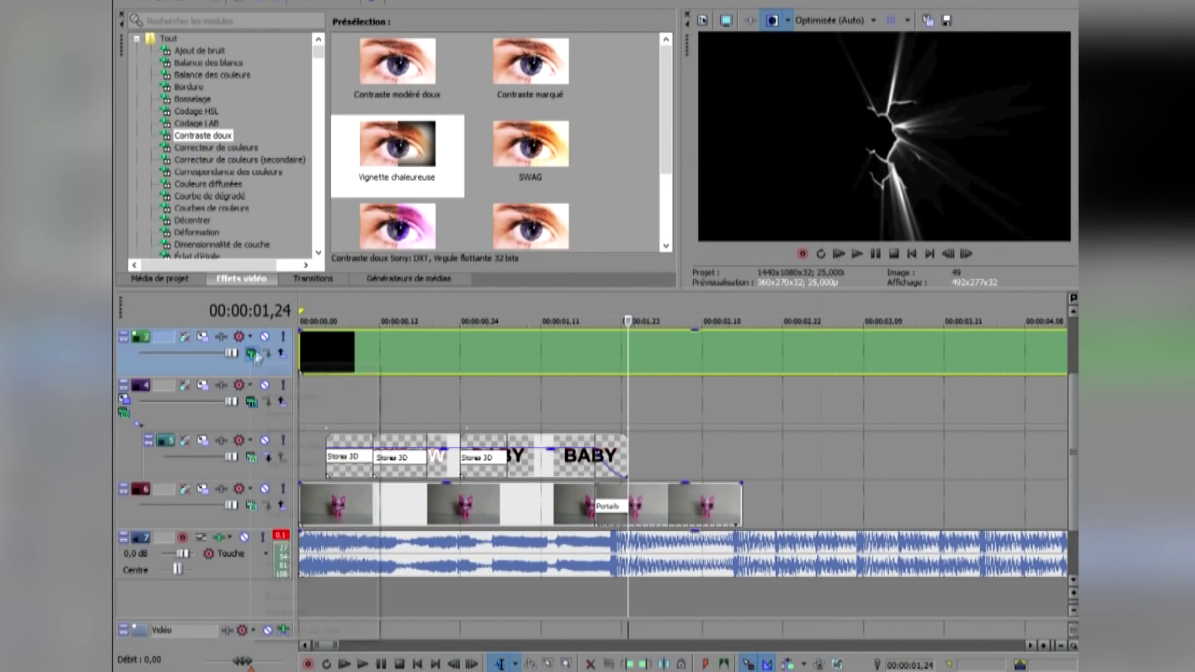
left_click(304, 413)
left_click(913, 259)
left_click(858, 255)
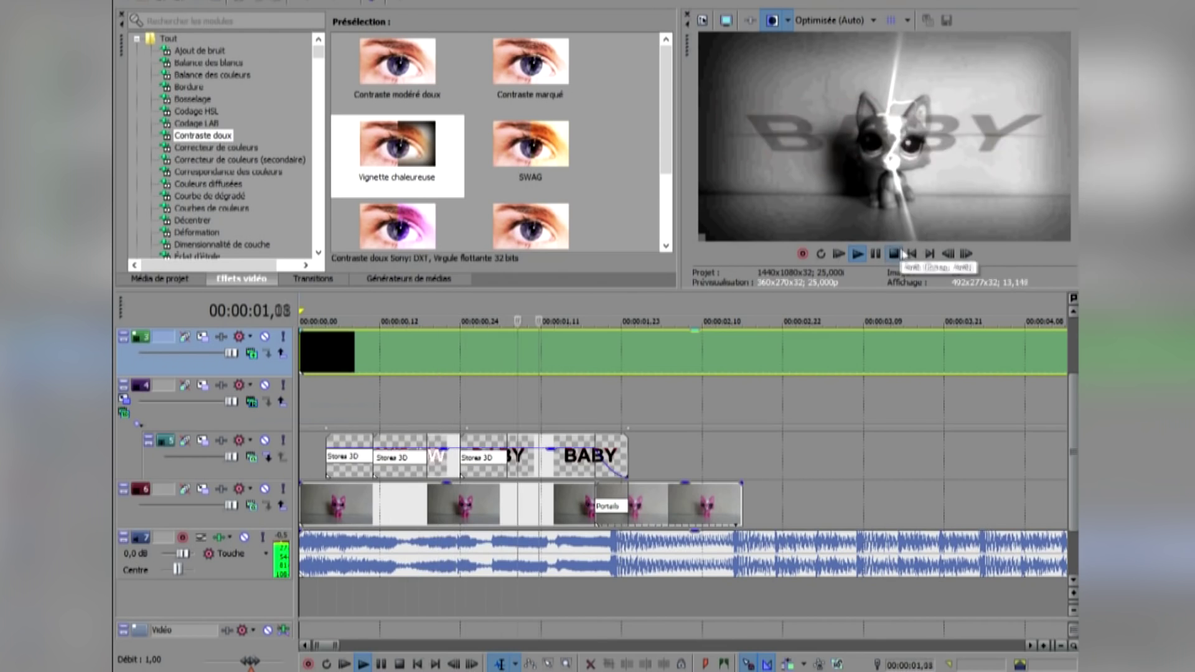
left_click(896, 256)
- Trim the end of the light crack overlay back to 00:00:01,24
scroll(901, 370, "down", 3)
key("space")
left_click_drag(857, 354, 408, 357)
left_click(408, 358)
scroll(436, 367, "up", 3)
- Add a velocity envelope to the light crack overlay, raise its speed and play from the start
right_click(512, 356)
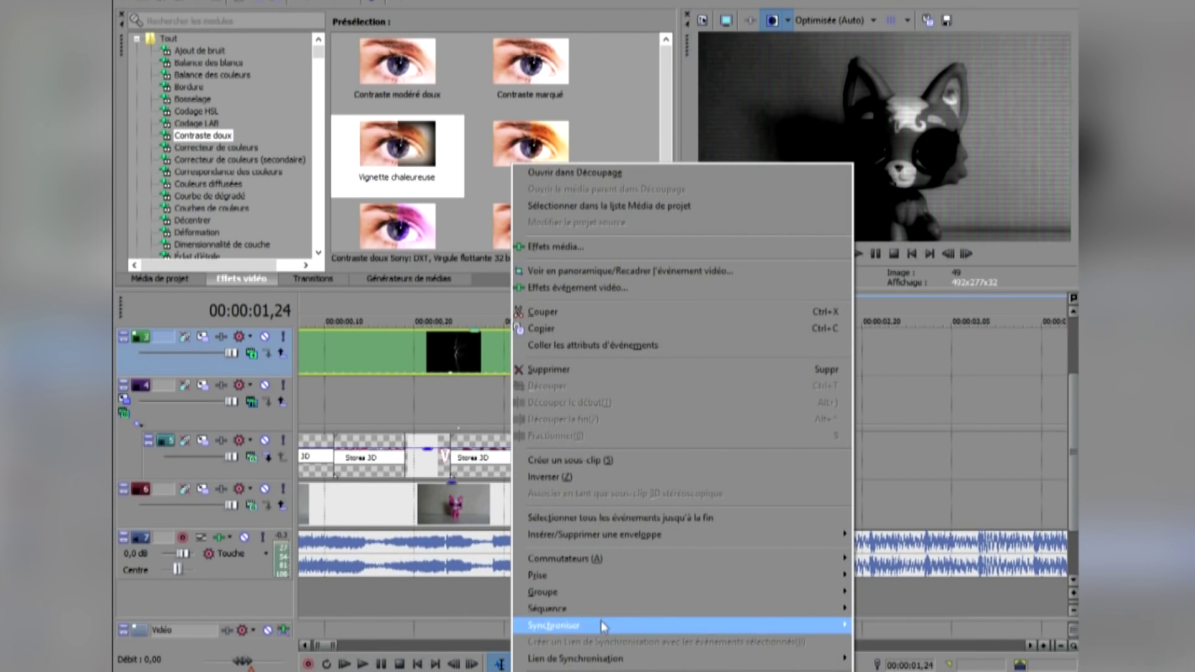
mouse_move(811, 535)
left_click_drag(661, 352, 675, 336)
left_click(911, 254)
left_click(857, 254)
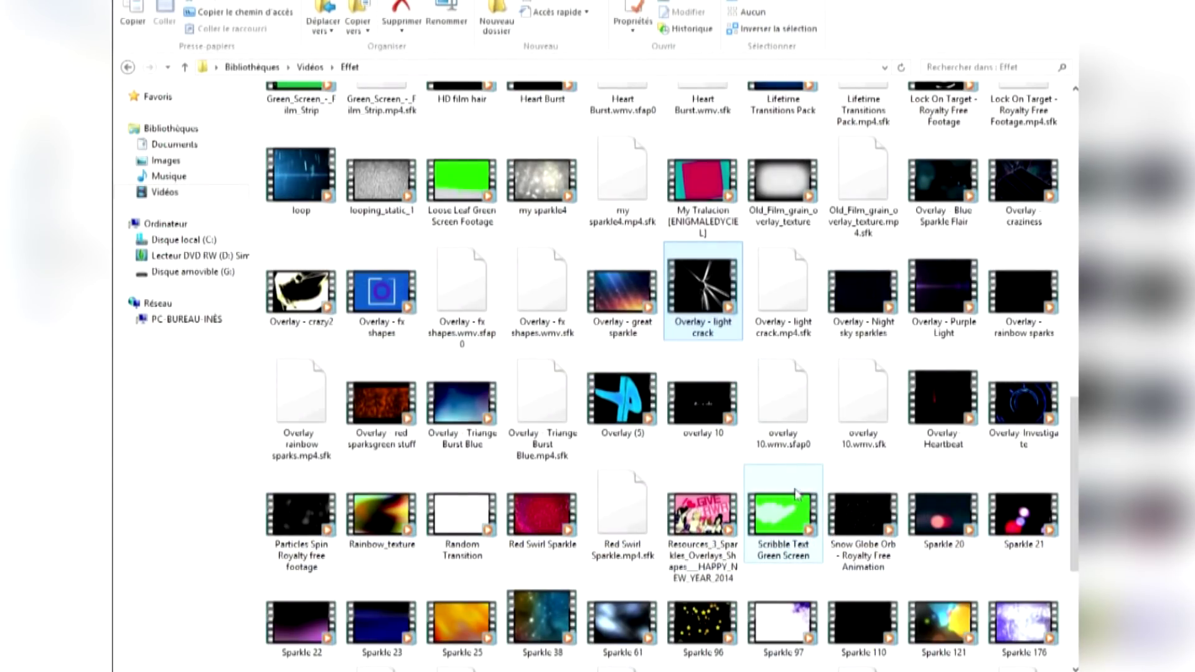
- Browse the Effet folder for another overlay and search it for "gli"
scroll(797, 493, "down", 4)
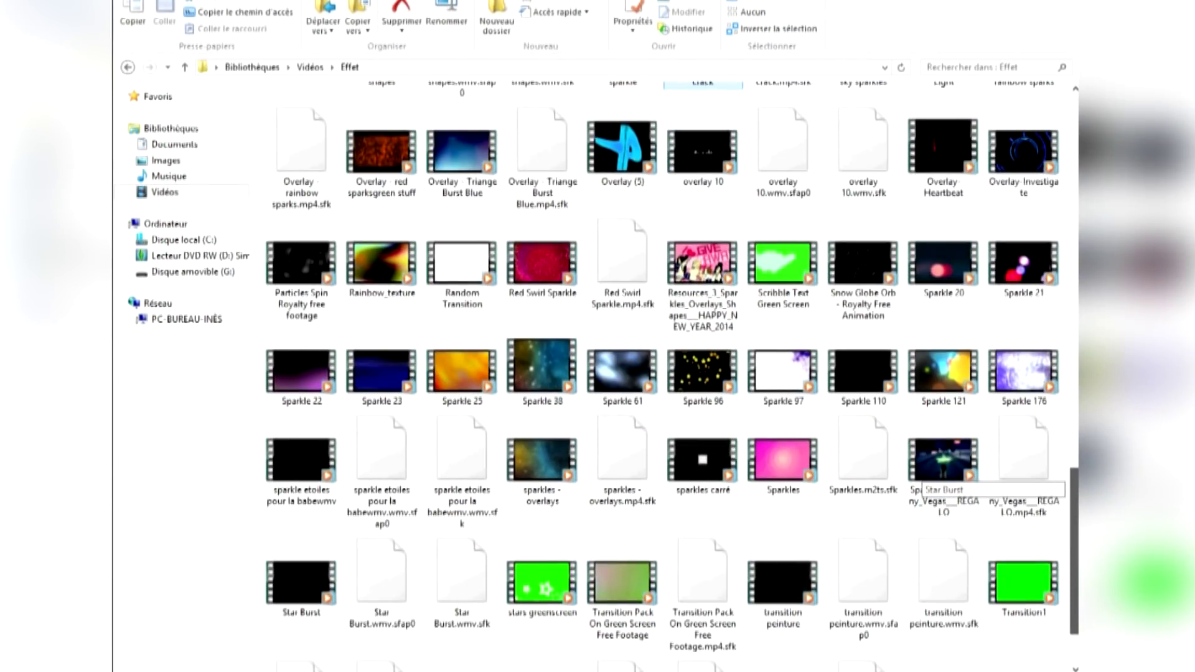
scroll(916, 474, "up", 9)
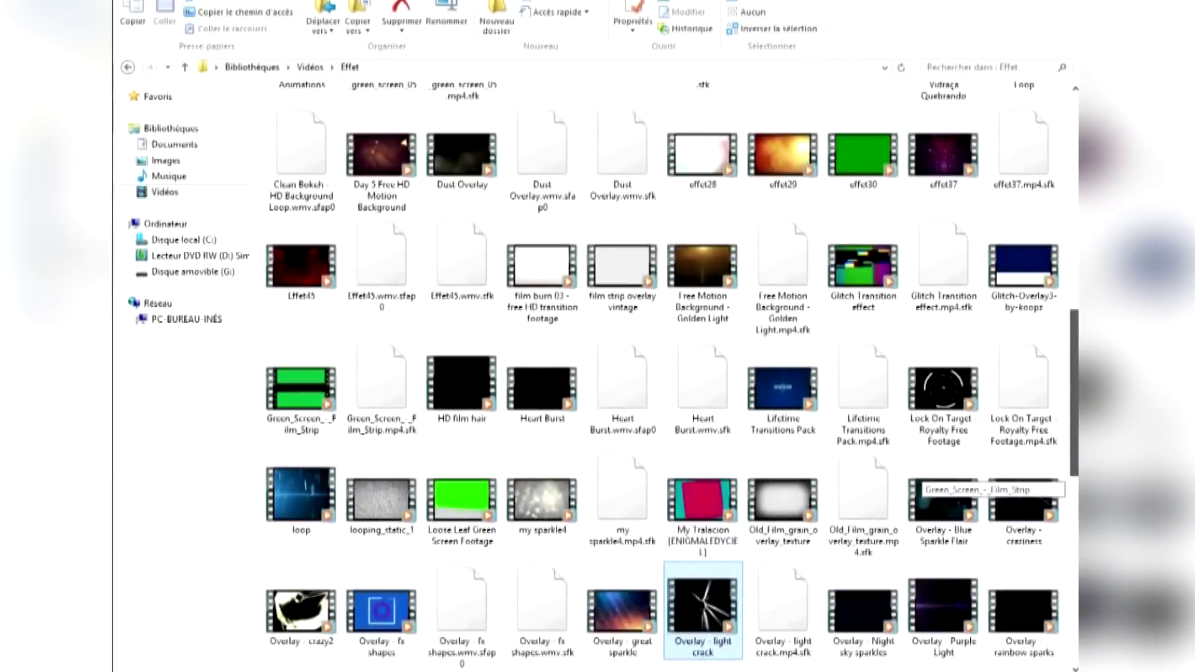
scroll(917, 474, "down", 10)
scroll(1021, 551, "down", 1)
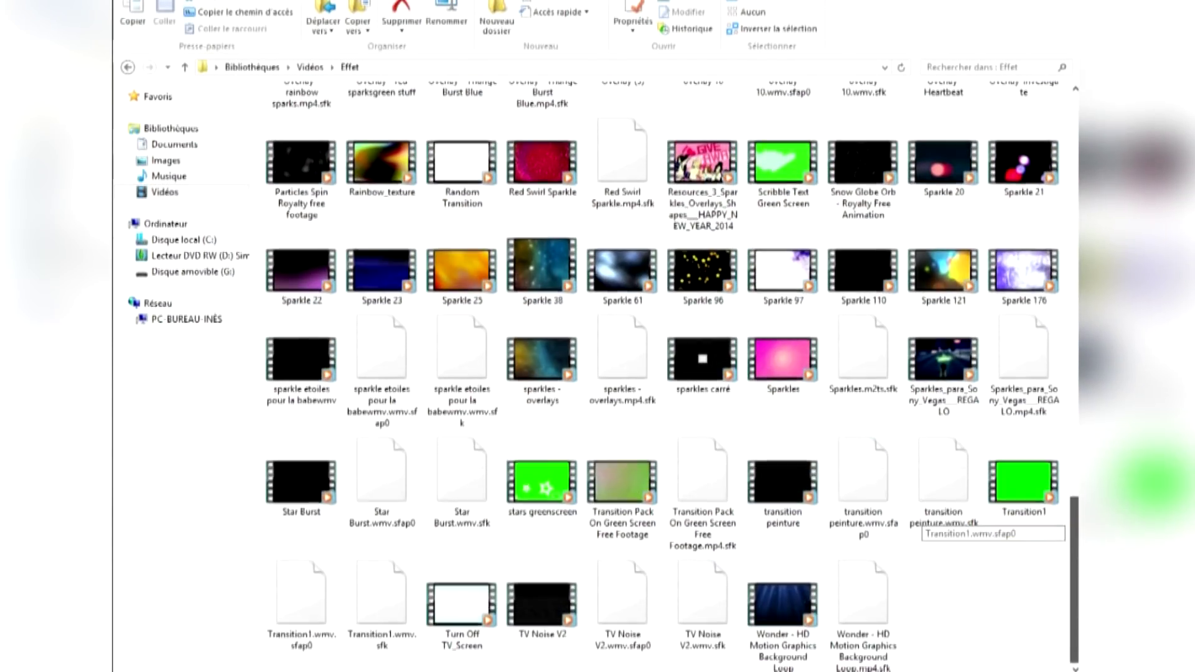
scroll(1066, 449, "up", 3)
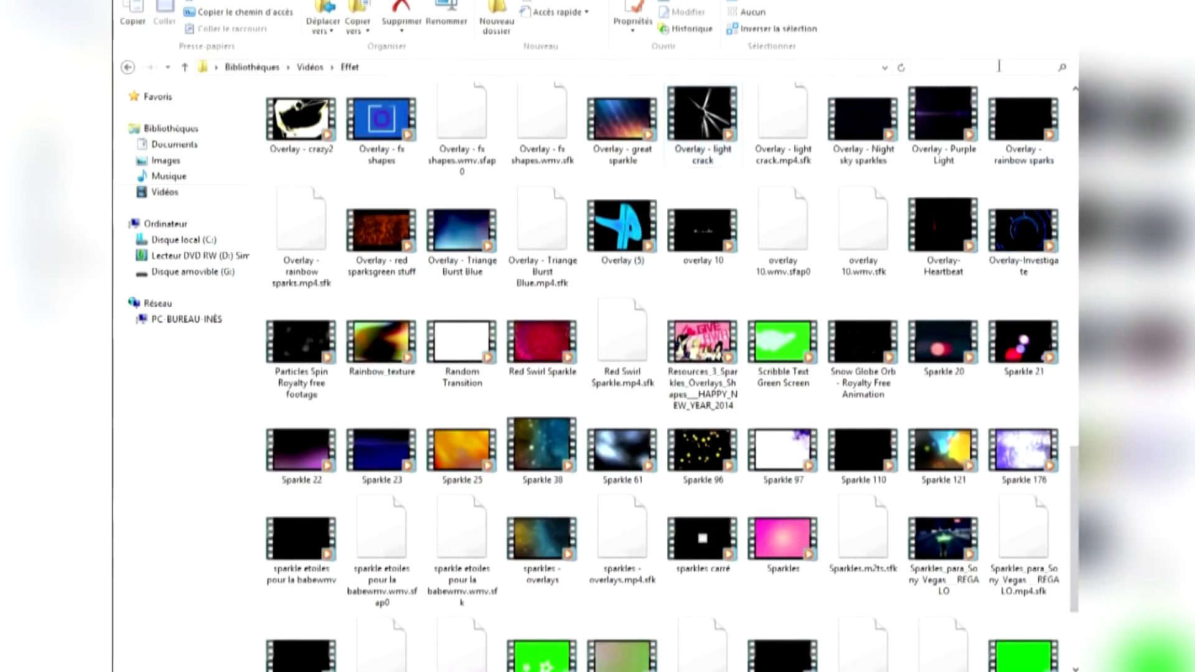
type("gli")
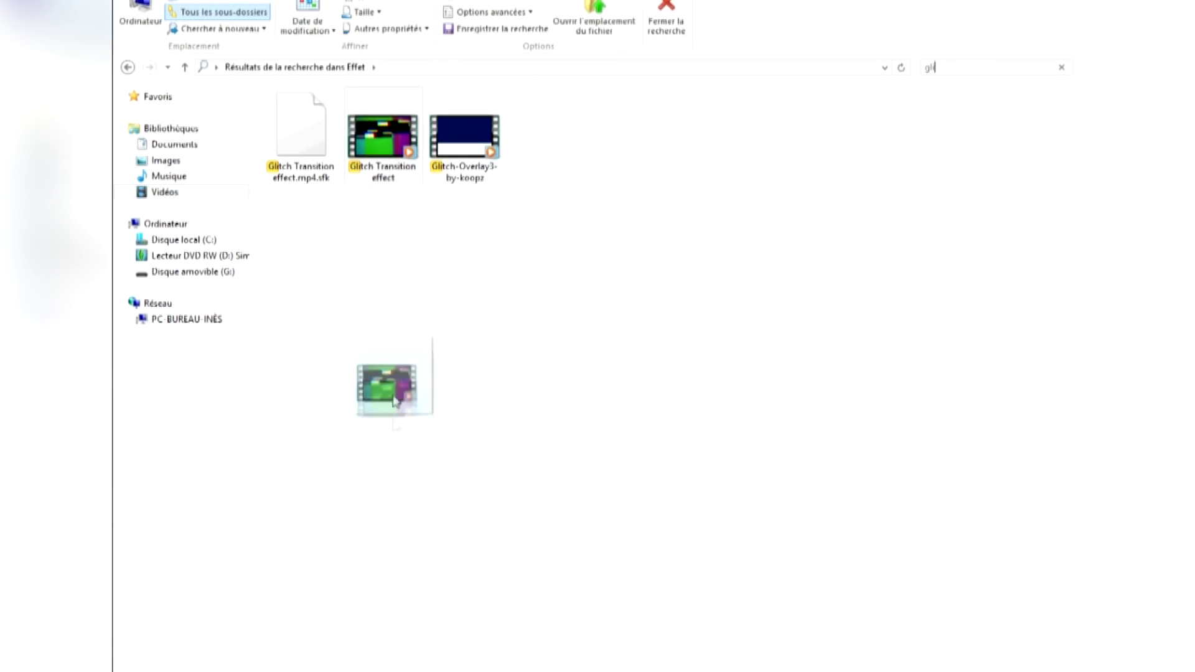
- Add the Glitch Transition effect clip after the light crack overlay and delete its audio track
left_click_drag(406, 529, 704, 362)
right_click(653, 404)
left_click(707, 560)
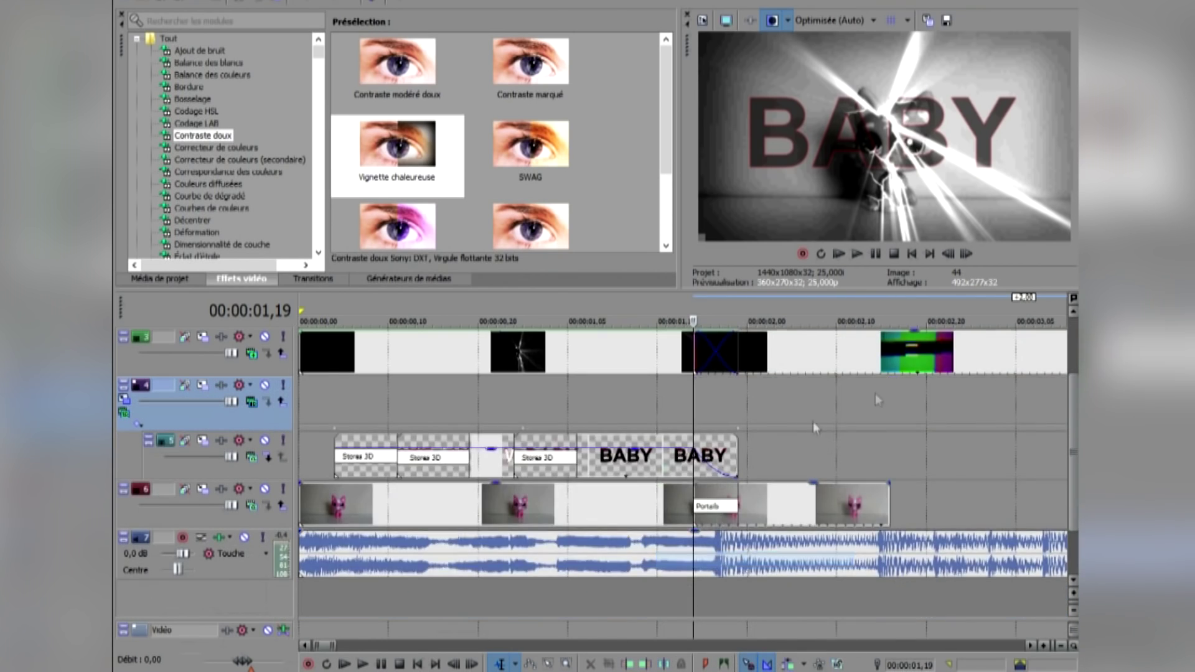
- Play the whole sequence from the start to check the glitch overlay
scroll(813, 423, "down", 3)
left_click(912, 253)
key("space")
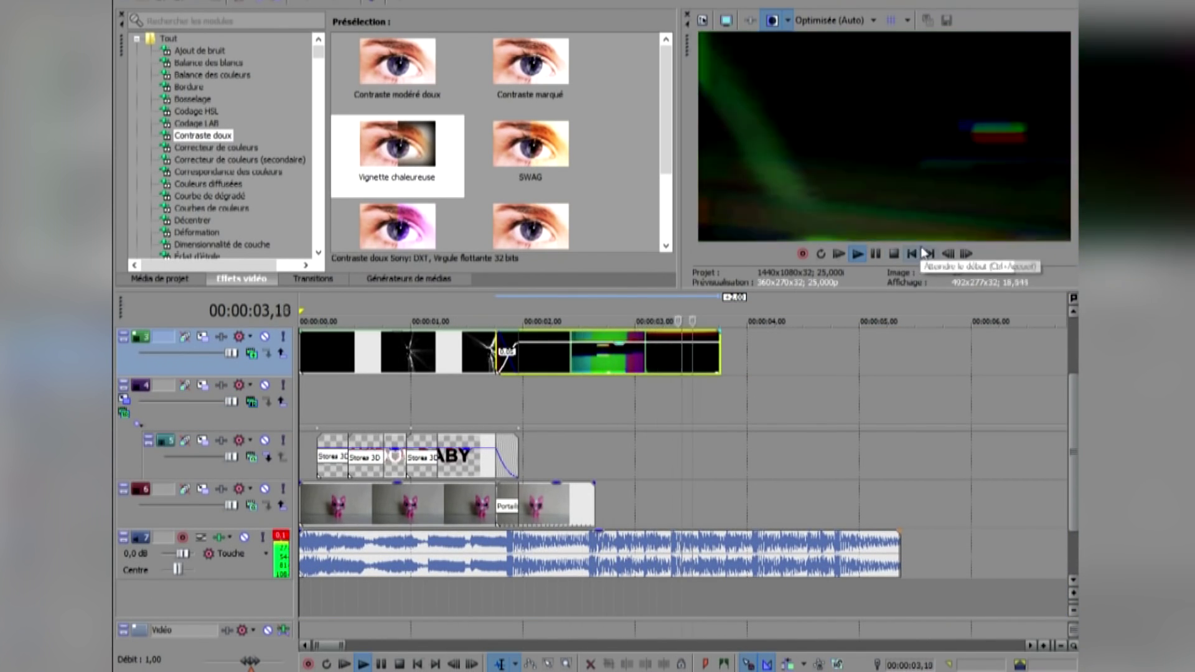
- Extend the Glitch Transition effect clip to the end of the music and replay from the start
left_click(913, 253)
left_click(876, 253)
left_click_drag(720, 356, 900, 349)
left_click(874, 255)
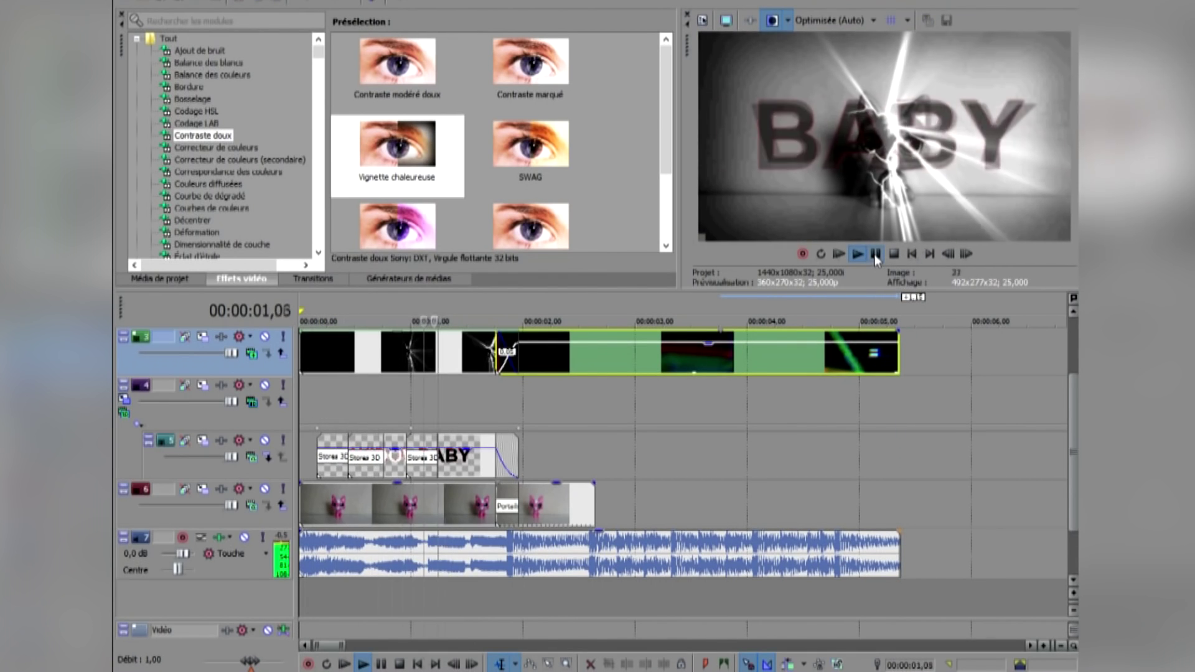
- Replay the sequence from the start and pause just before the toy clip ends to check the glitch overlay
left_click(913, 253)
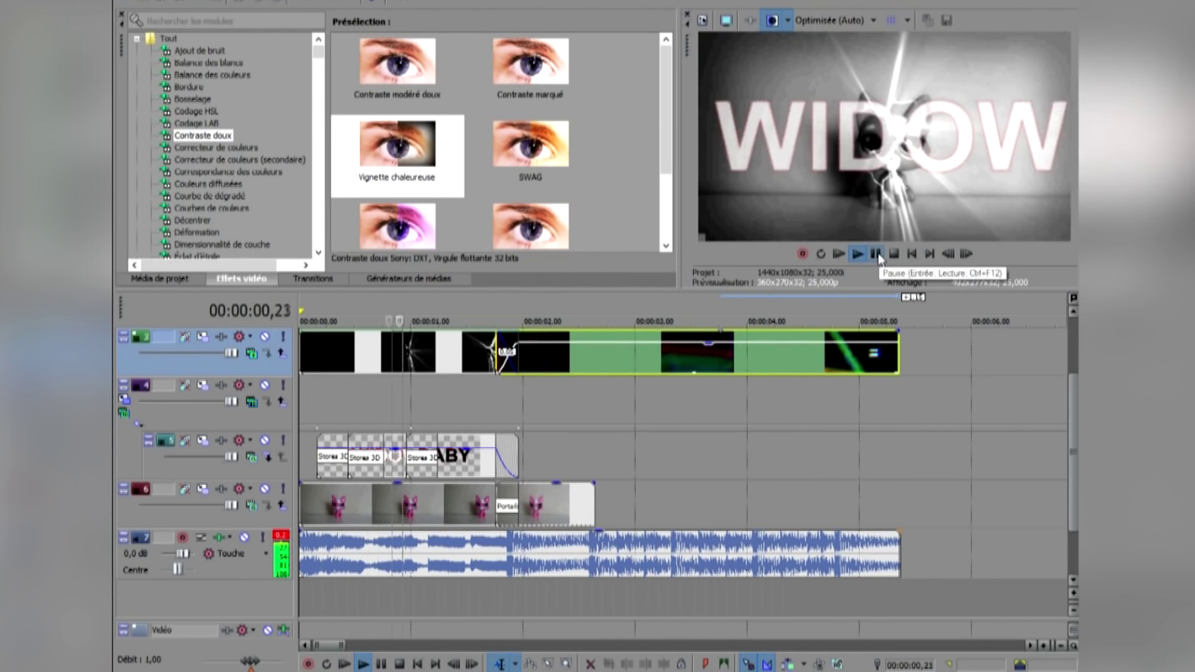
left_click(877, 254)
scroll(890, 398, "up", 3)
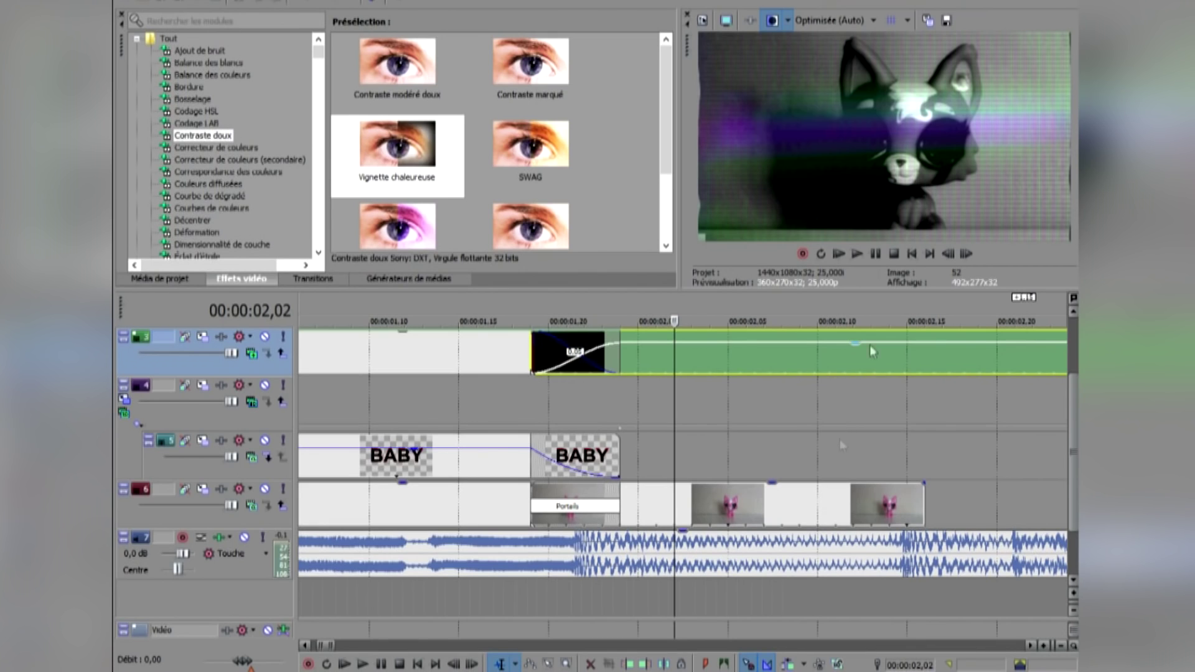
left_click(876, 255)
scroll(846, 513, "down", 5)
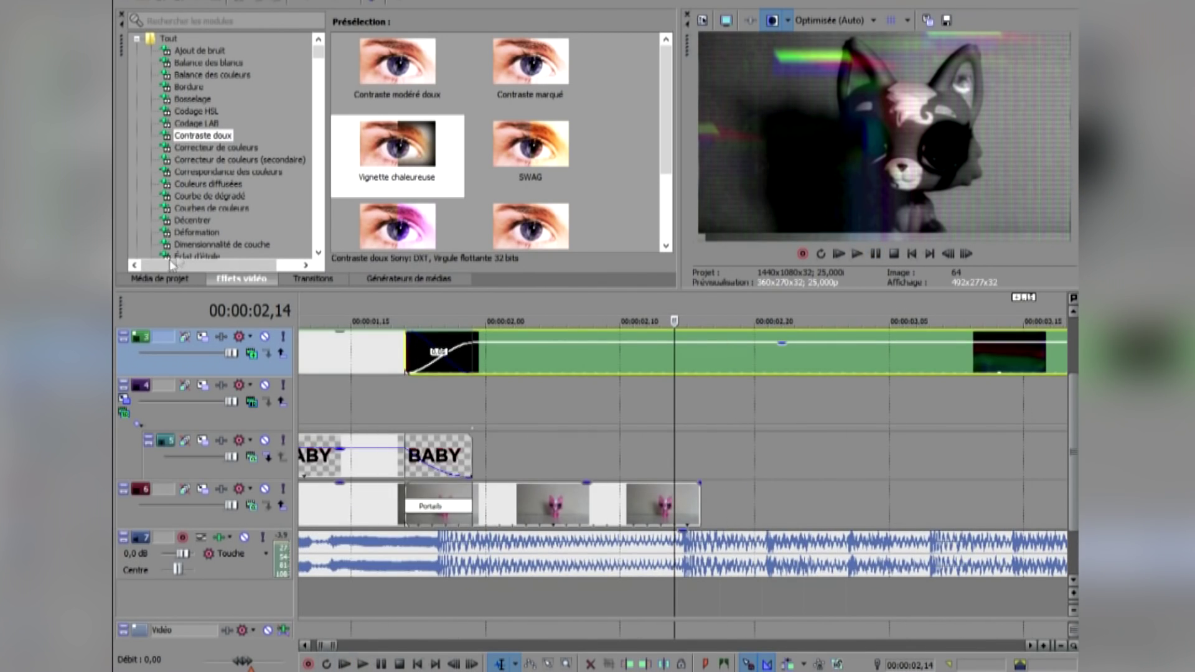
- Add the 00476.MTS clip from the project media after the toy clip, overlapping its end with a short crossfade
key("alt+1")
left_click(880, 255)
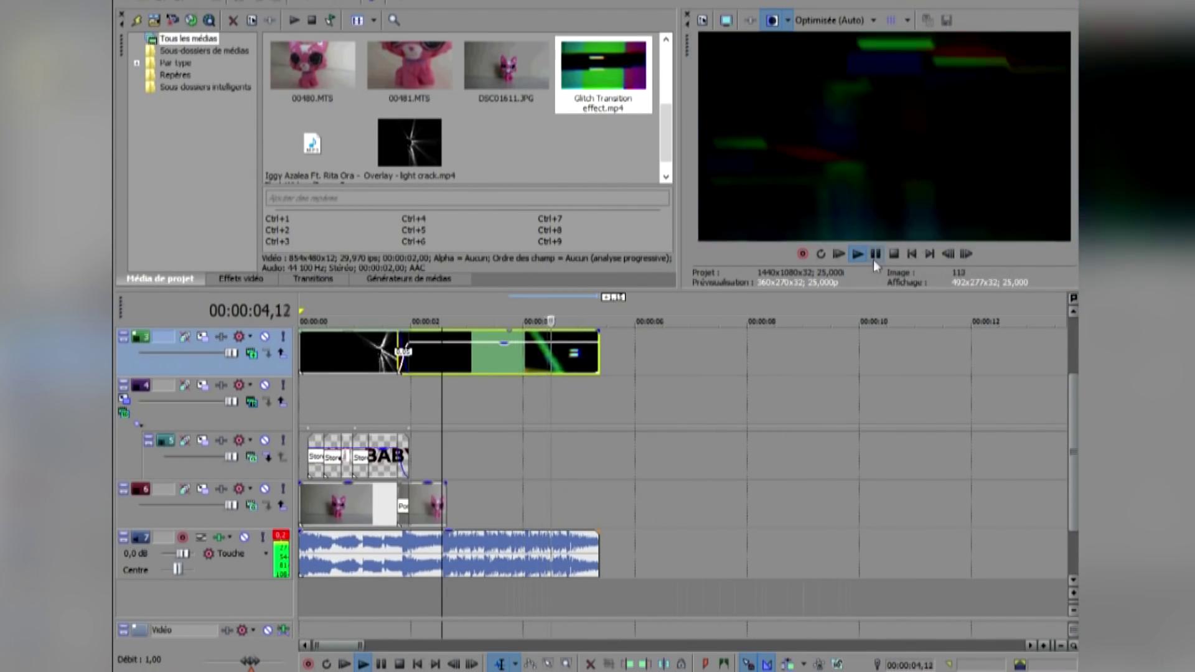
key("space")
left_click_drag(665, 134, 661, 51)
left_click_drag(312, 139, 772, 456)
scroll(670, 459, "up", 2)
- Play the added 00476 close-up to its next beat and shorten it there with a 4-frame fade-out
key("space")
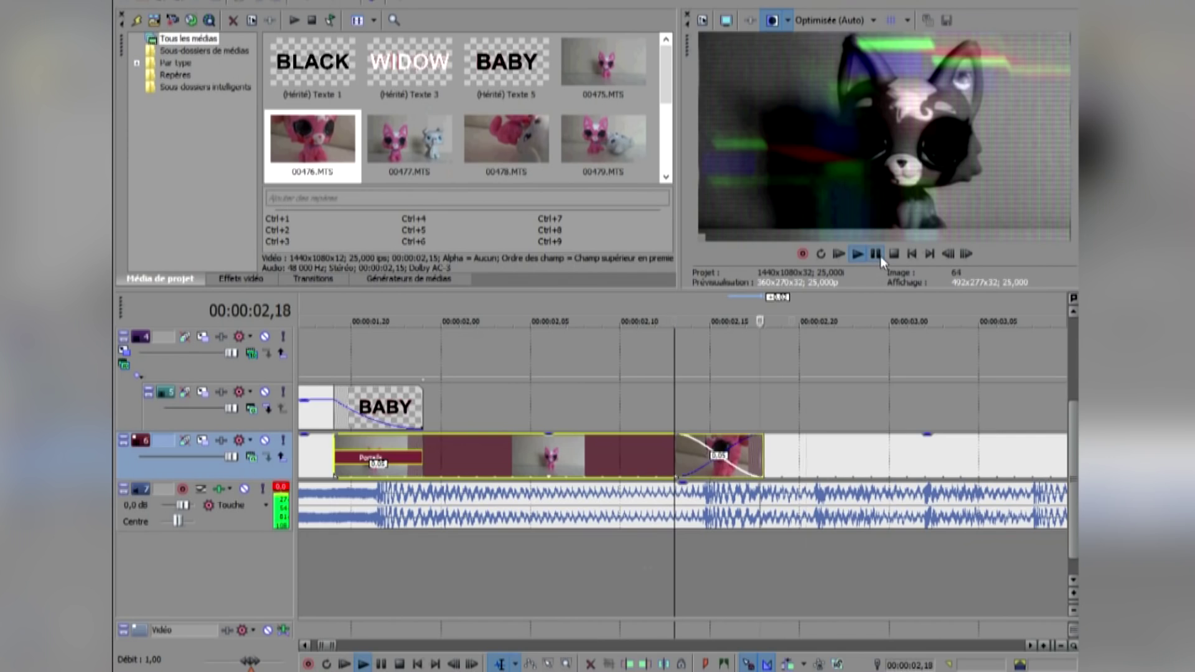
left_click(879, 255)
scroll(841, 412, "down", 3)
scroll(660, 412, "down", 3)
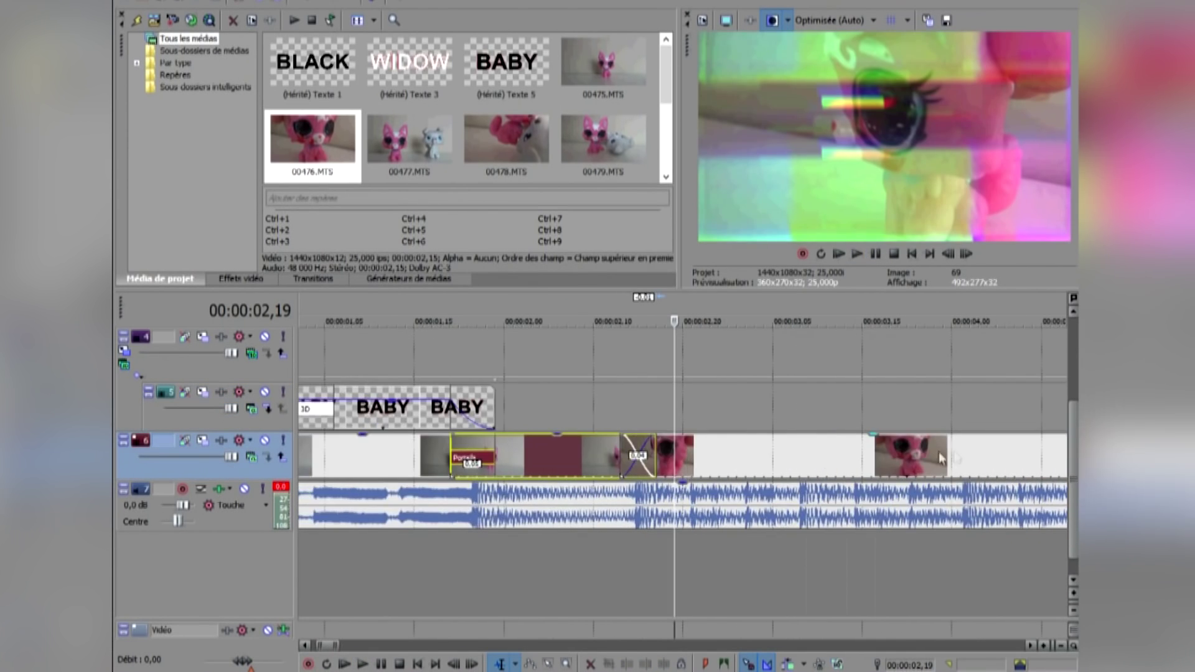
scroll(768, 459, "up", 5)
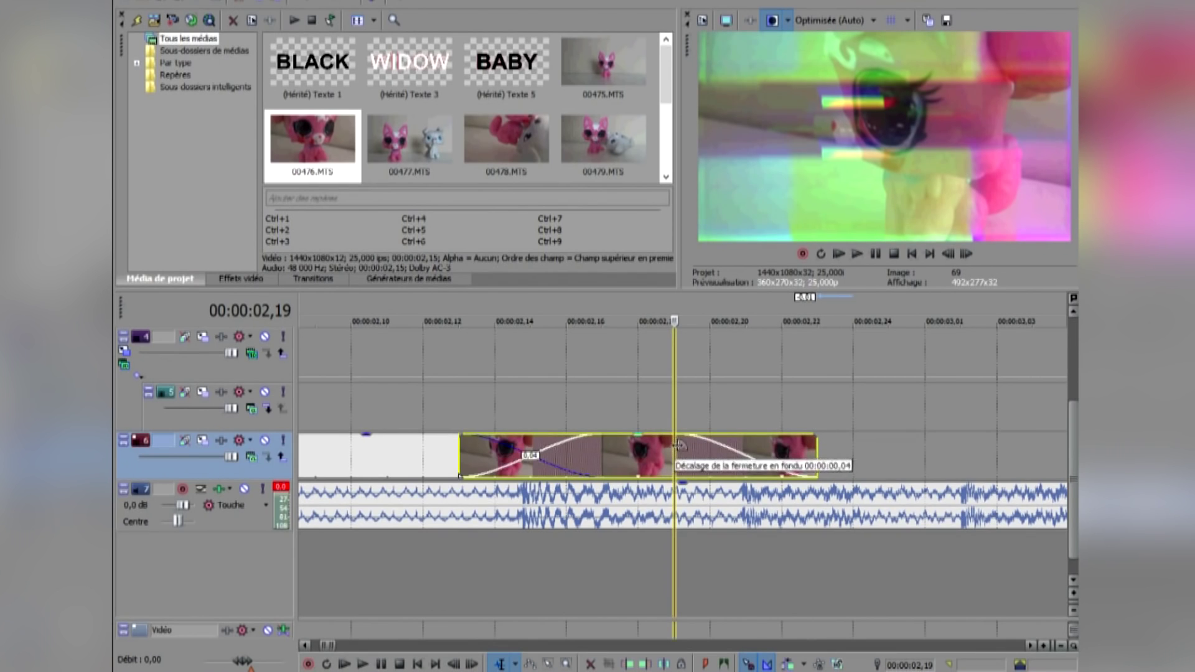
- Copy the shortened 00476 close-up, paste it further along the same track and extend the copy's end
scroll(834, 443, "down", 2)
right_click(652, 460)
left_click(693, 330)
left_click(816, 449)
scroll(816, 449, "down", 1)
right_click(816, 450)
left_click(850, 189)
scroll(704, 458, "down", 1)
left_click_drag(673, 453, 737, 450)
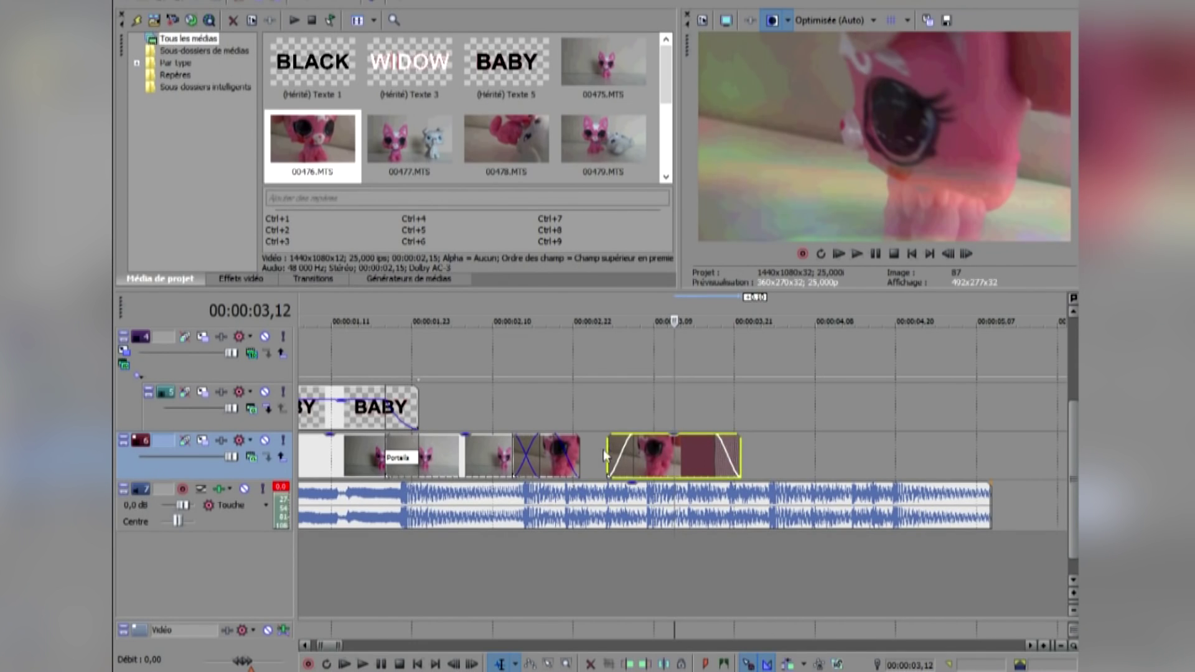
- Trim the extended copy and crossfade it onto the end of the first 00476 close-up
left_click_drag(655, 454, 528, 411)
left_click_drag(584, 456, 585, 456)
left_click(517, 413)
key("space")
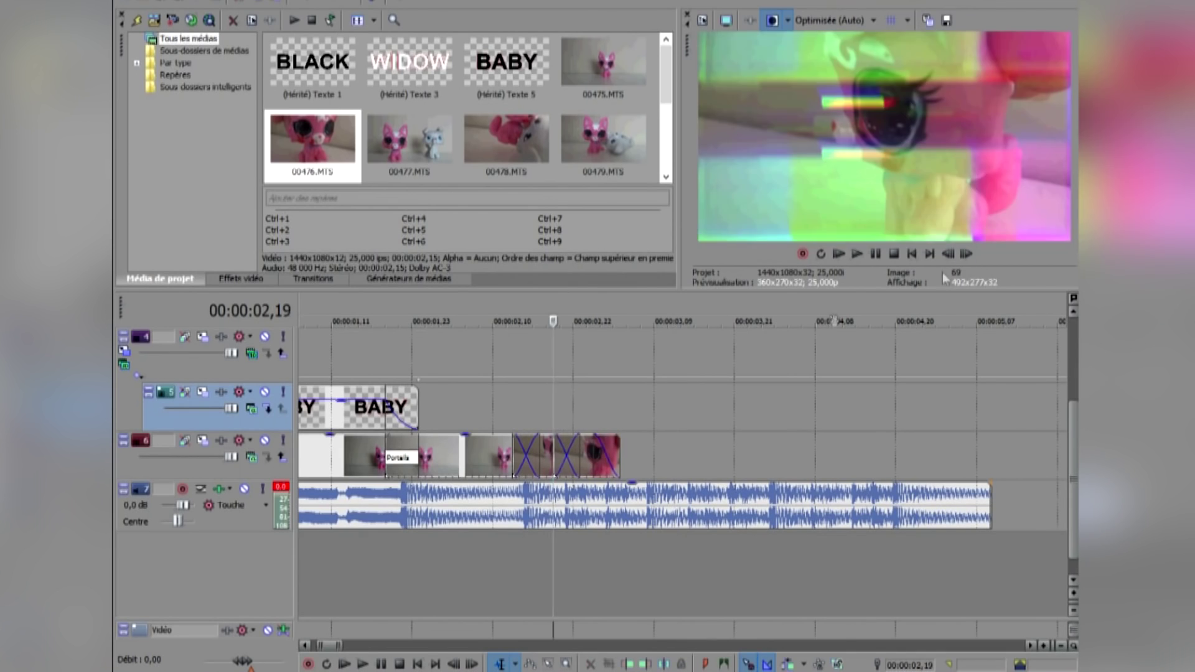
- Play the passage around the two 00476 close-ups several times to check the cuts against the beat
key("space")
key("space")
left_click(879, 252)
scroll(767, 389, "up", 2)
left_click(391, 414)
key("space")
left_click(877, 252)
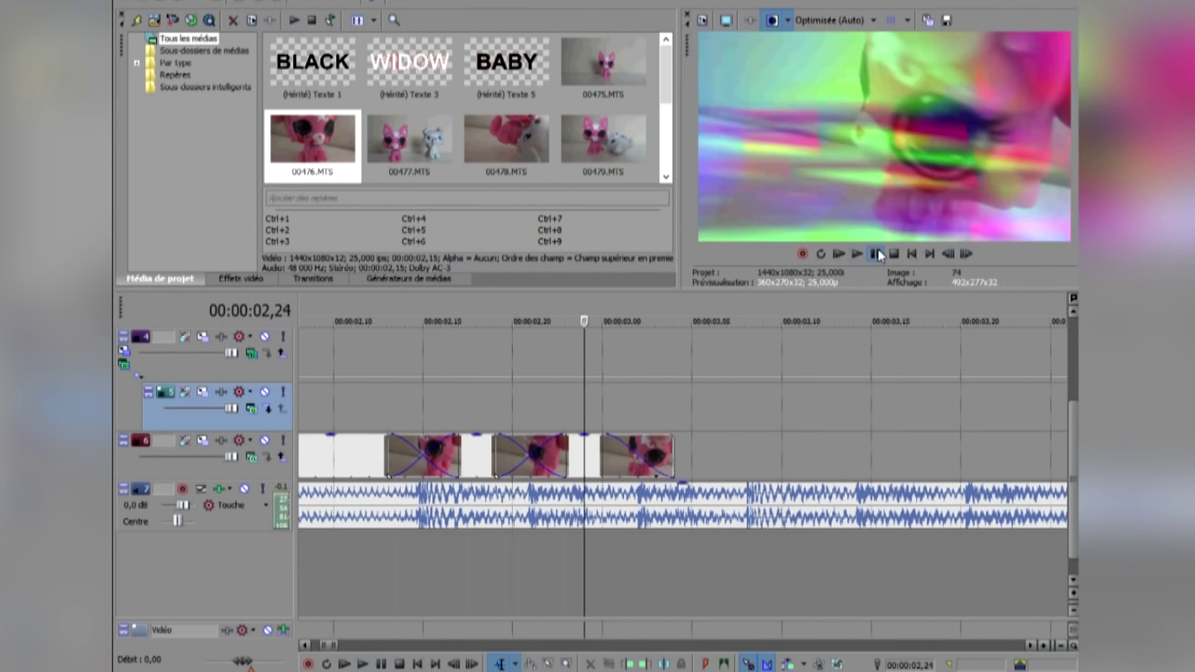
key("space")
left_click(879, 252)
- Switch the second close-up to a later portion of 00476, crossfade it with the first close-up and play the transition
left_click_drag(578, 451, 614, 412)
scroll(615, 413, "down", 2)
left_click_drag(709, 408, 862, 408)
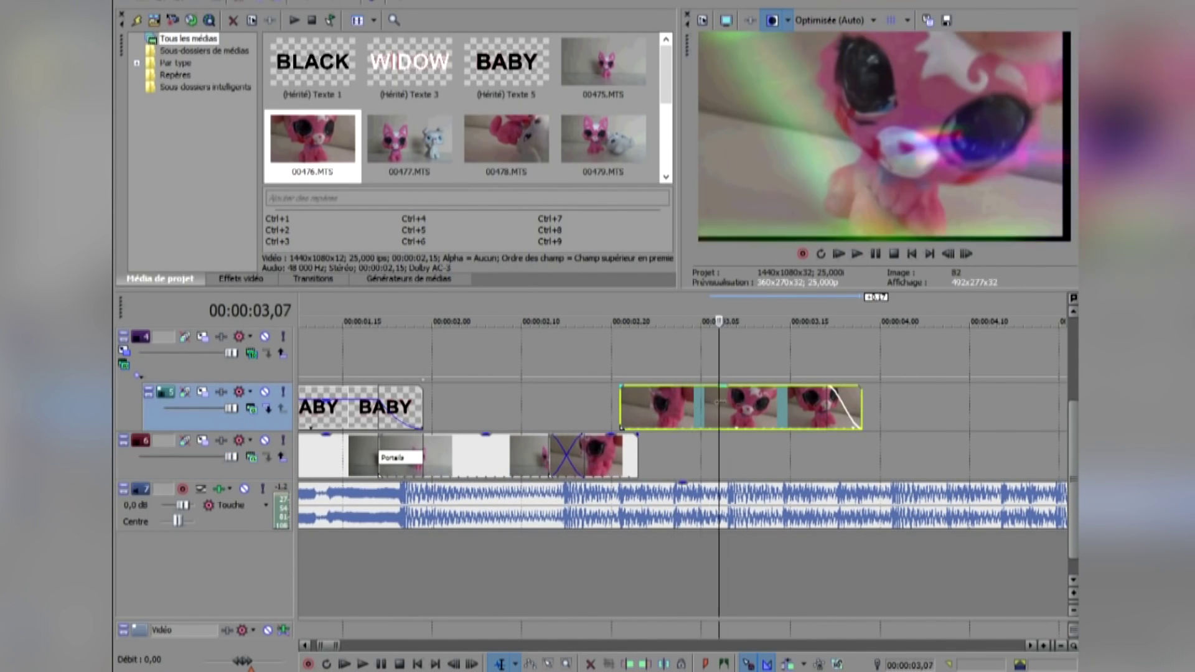
left_click_drag(681, 403, 591, 393)
left_click(639, 407)
left_click_drag(728, 399, 645, 454)
left_click(551, 408)
left_click(858, 253)
left_click(874, 253)
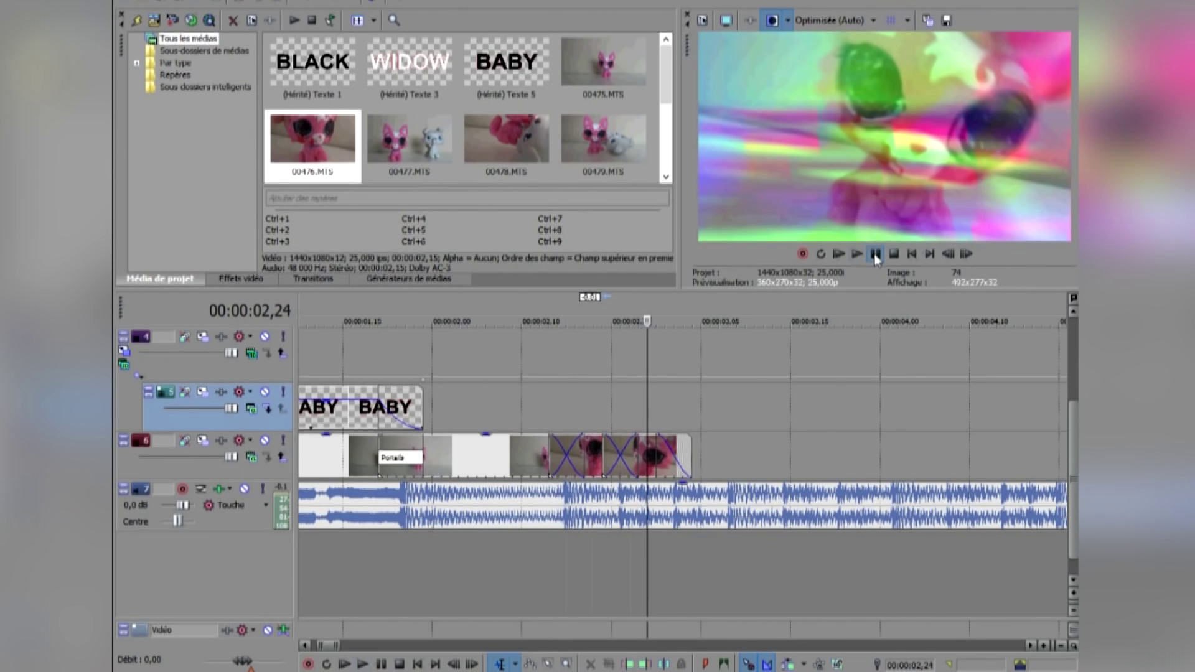
- Copy the second 00476 close-up and paste it at 00:00:02,19 on the track above the toy clips
scroll(778, 424, "up", 3)
scroll(747, 455, "down", 2)
left_click_drag(740, 455, 676, 456)
right_click(676, 456)
left_click(703, 311)
left_click(610, 405)
right_click(635, 413)
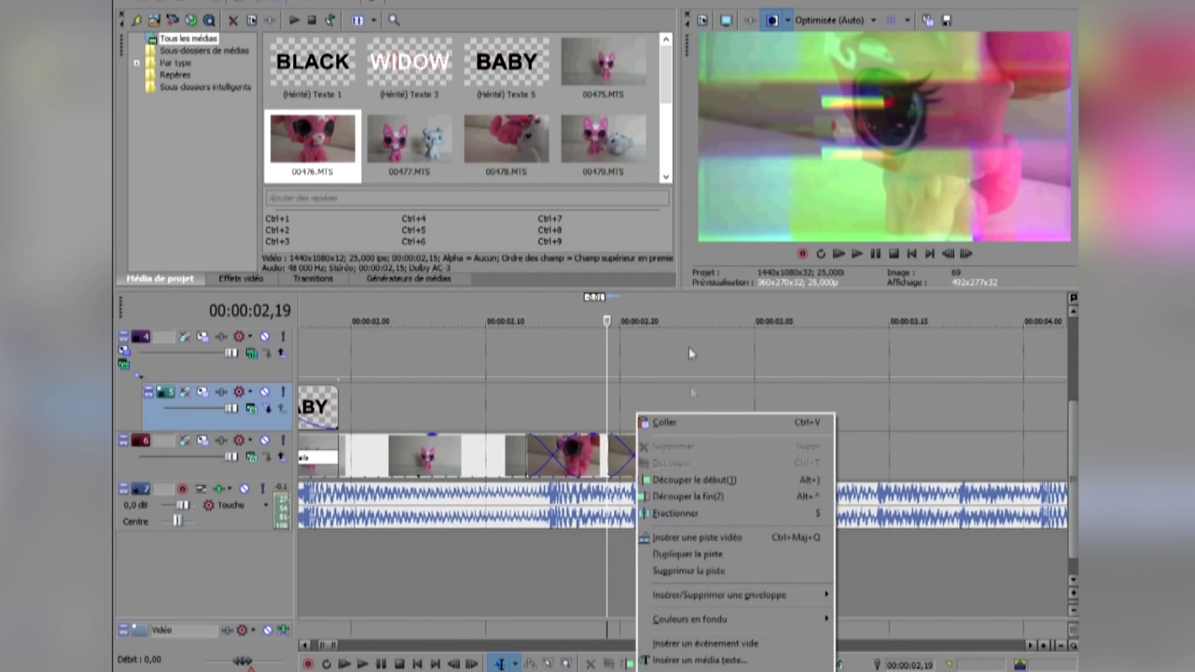
left_click(664, 424)
- Extend the pasted clip, trim it to a later portion, crossfade it onto the second close-up's end and play the result
scroll(625, 436, "down", 1)
left_click_drag(663, 398, 807, 395)
left_click_drag(587, 401, 683, 448)
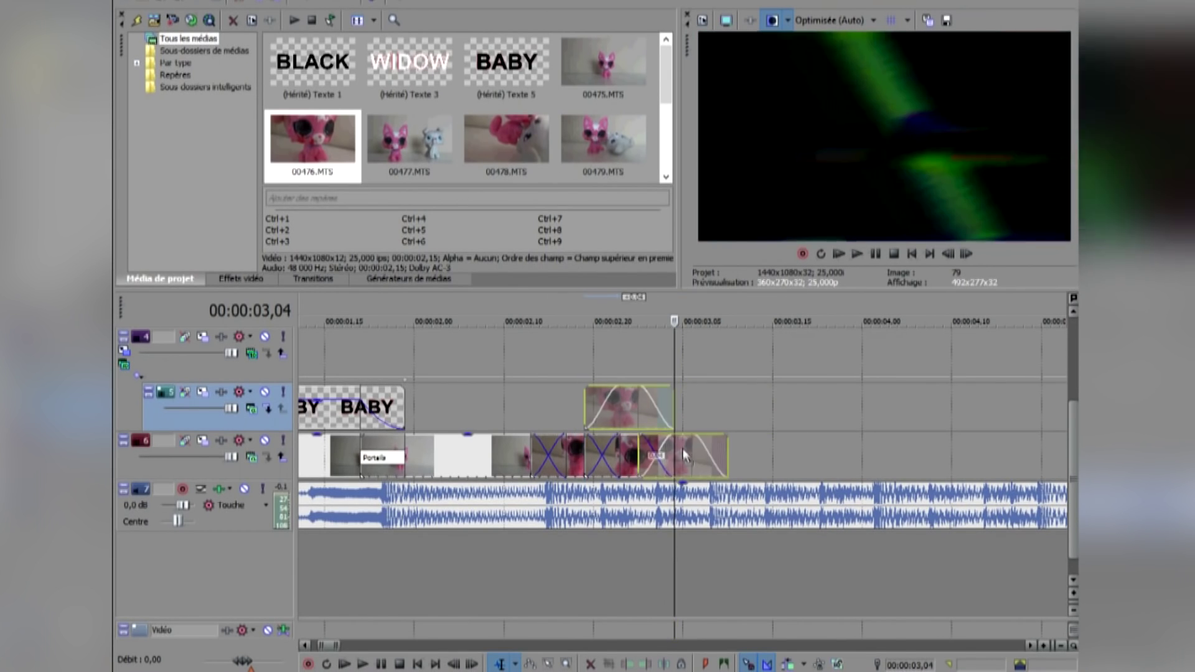
scroll(683, 448, "down", 3)
left_click(485, 416)
left_click(858, 254)
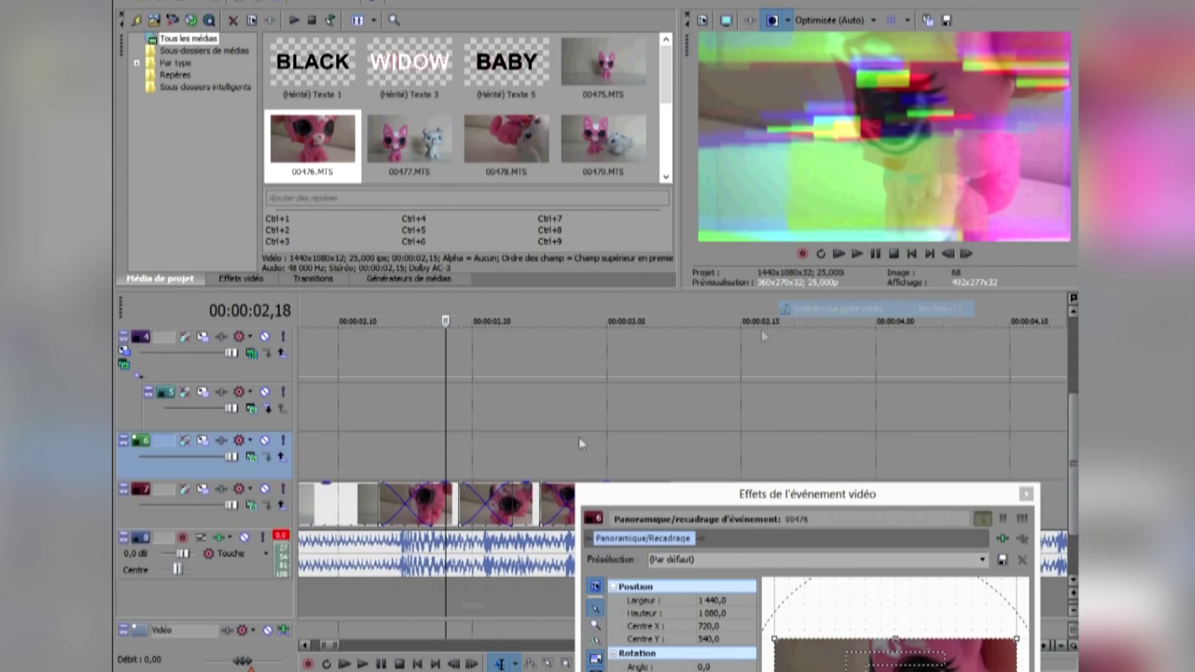
- Move the three 00476 close-ups onto the empty track above the toy clips and add a fade-in to the first
left_click_drag(700, 501, 692, 572)
left_click_drag(443, 513, 462, 470)
left_click_drag(514, 518, 516, 475)
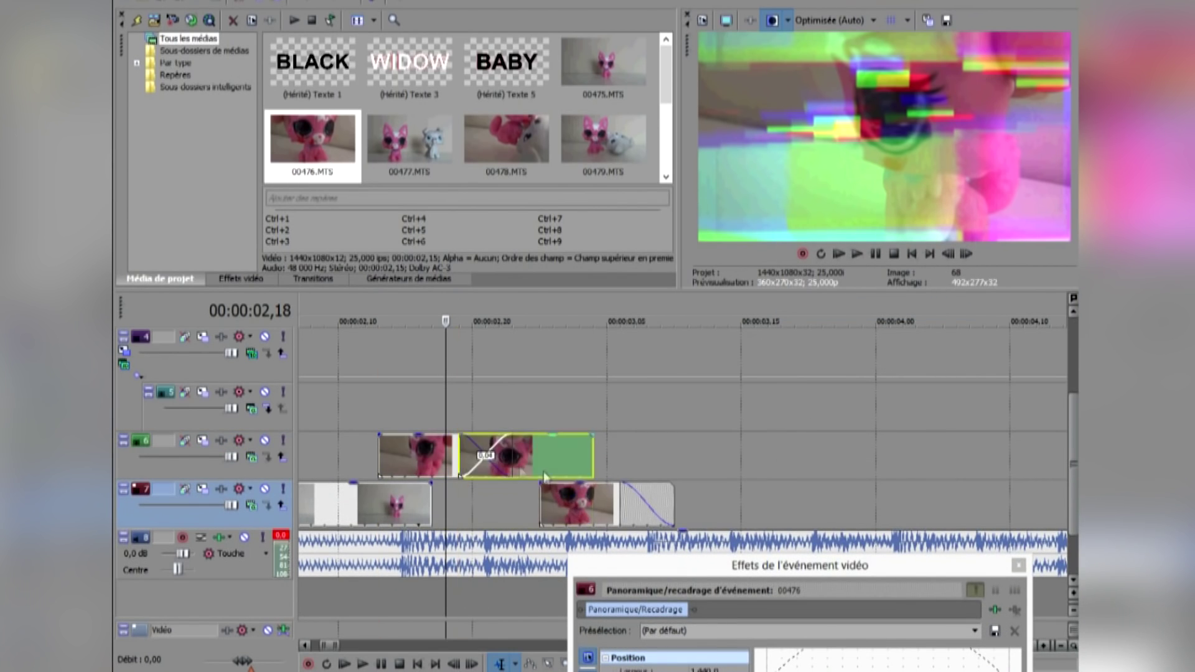
left_click_drag(590, 516, 587, 475)
left_click(384, 449)
left_click_drag(652, 566, 648, 240)
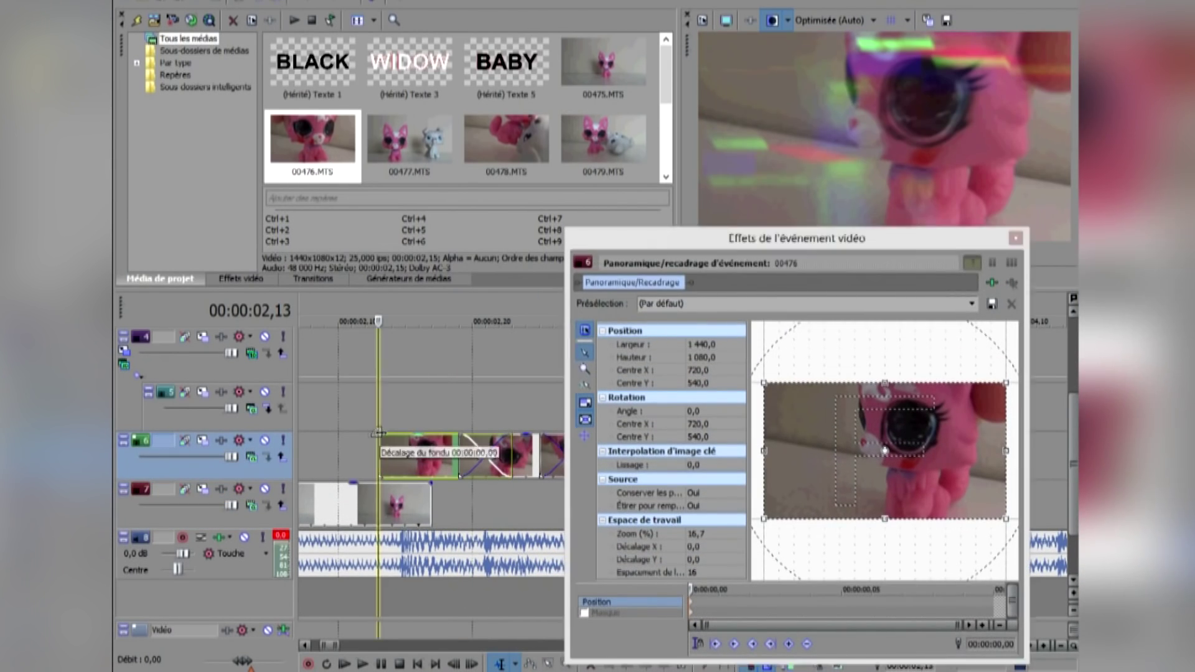
left_click_drag(380, 437, 405, 437)
- Animate the first close-up's crop from 291,3 × 218,4 rotated -92,4° to a nearly full, level frame at 00:00:00,05
left_click_drag(872, 381, 887, 429)
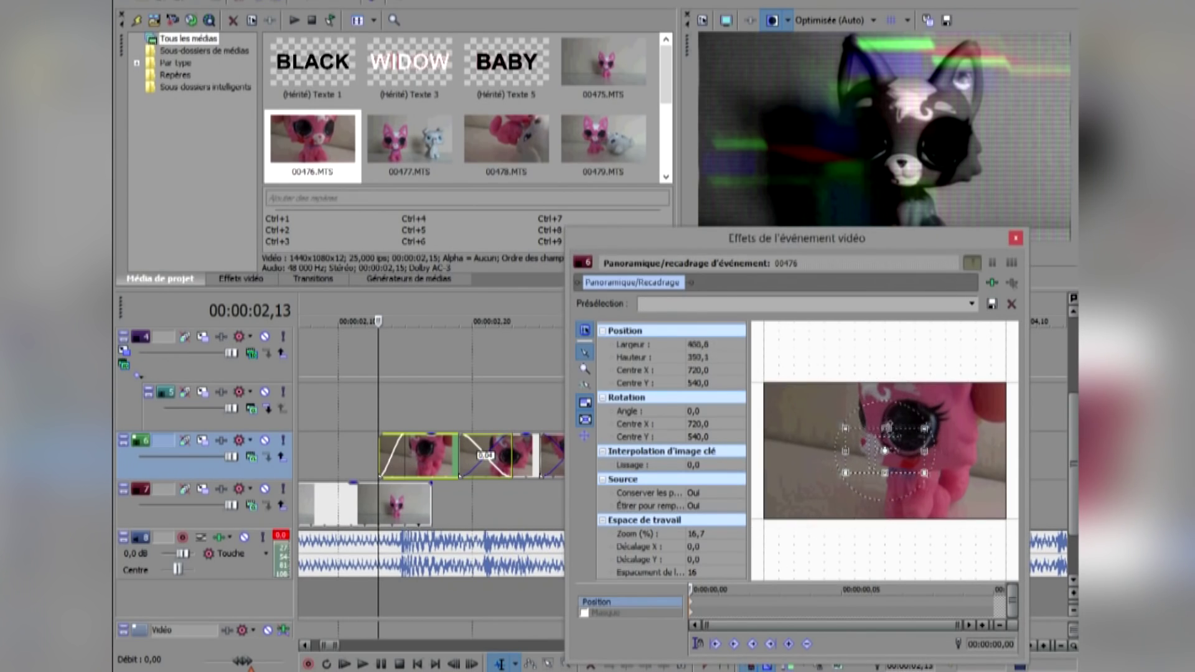
left_click(745, 608)
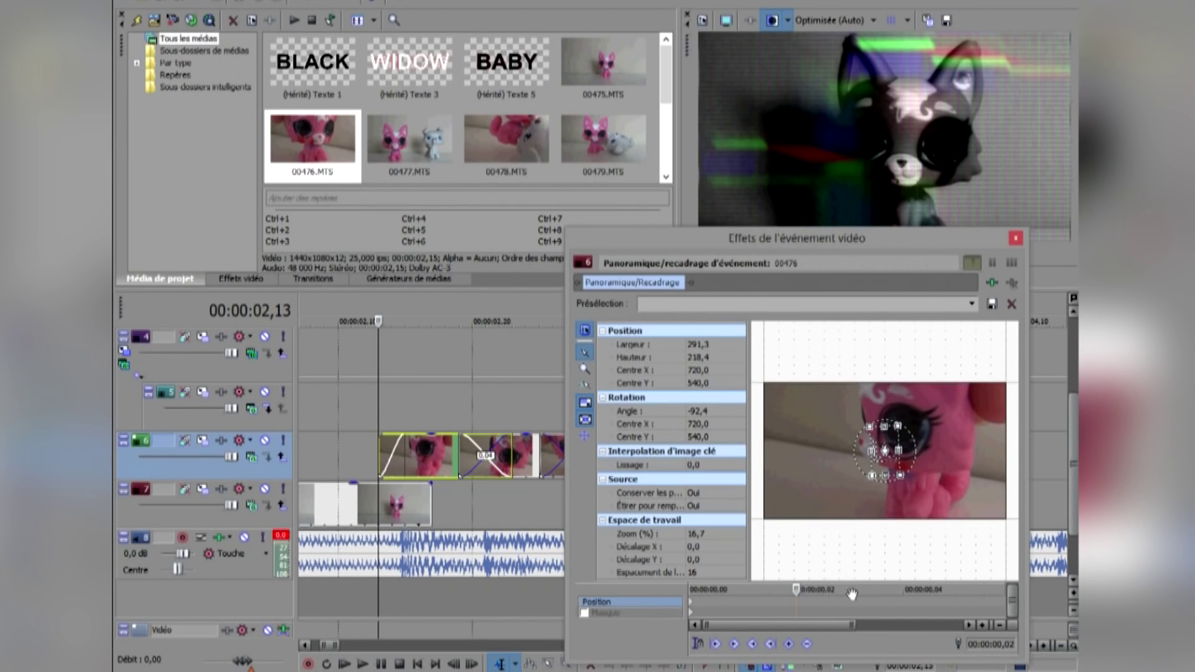
left_click(906, 605)
right_click(810, 419)
left_click(859, 485)
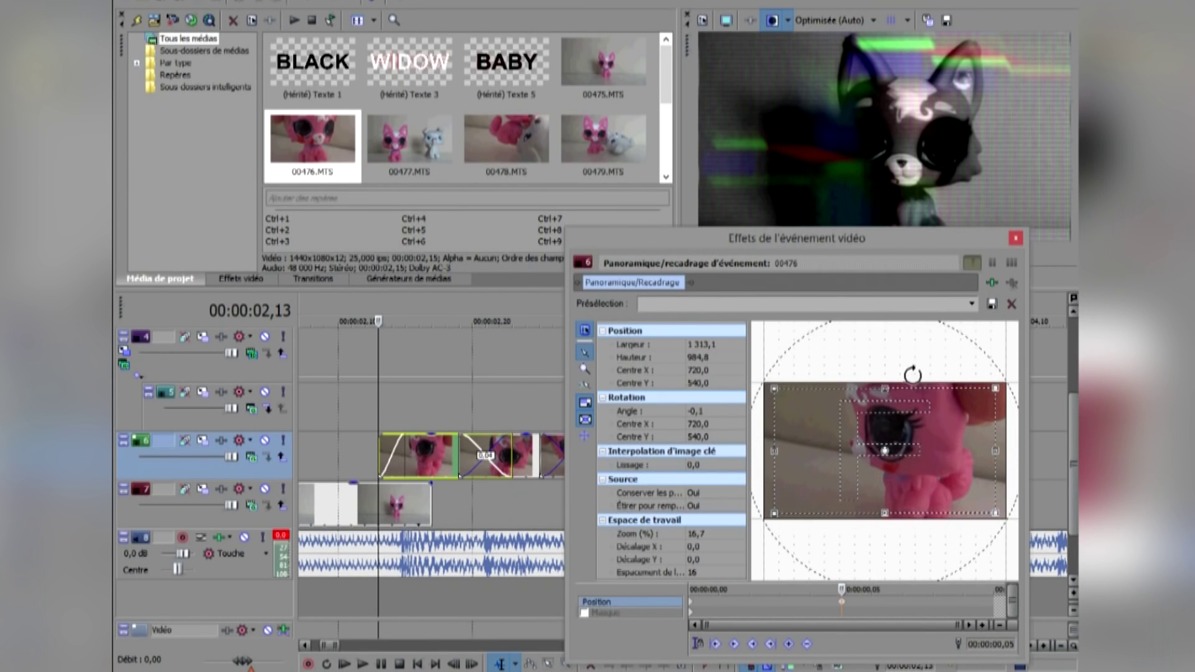
- Keyframe the first close-up's crop to 1 345,1 × 1 008,8 at 00:00:00,10 and rotate it -22,2° at 00:00:00,03
left_click(988, 603)
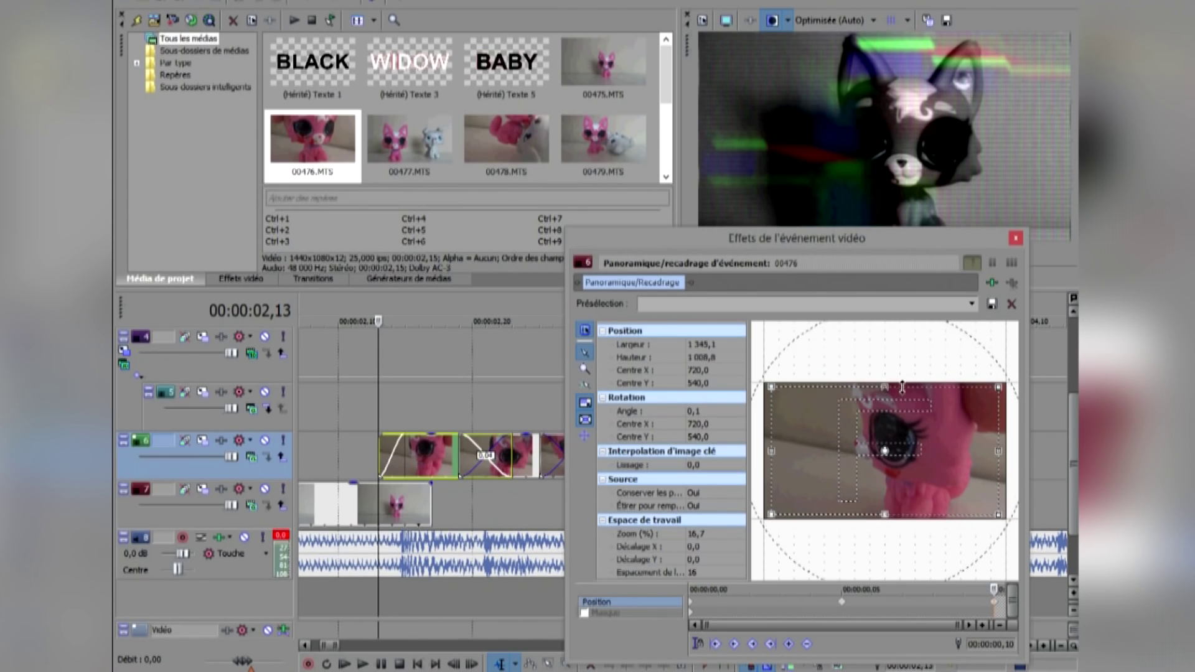
left_click(720, 606)
left_click(782, 607)
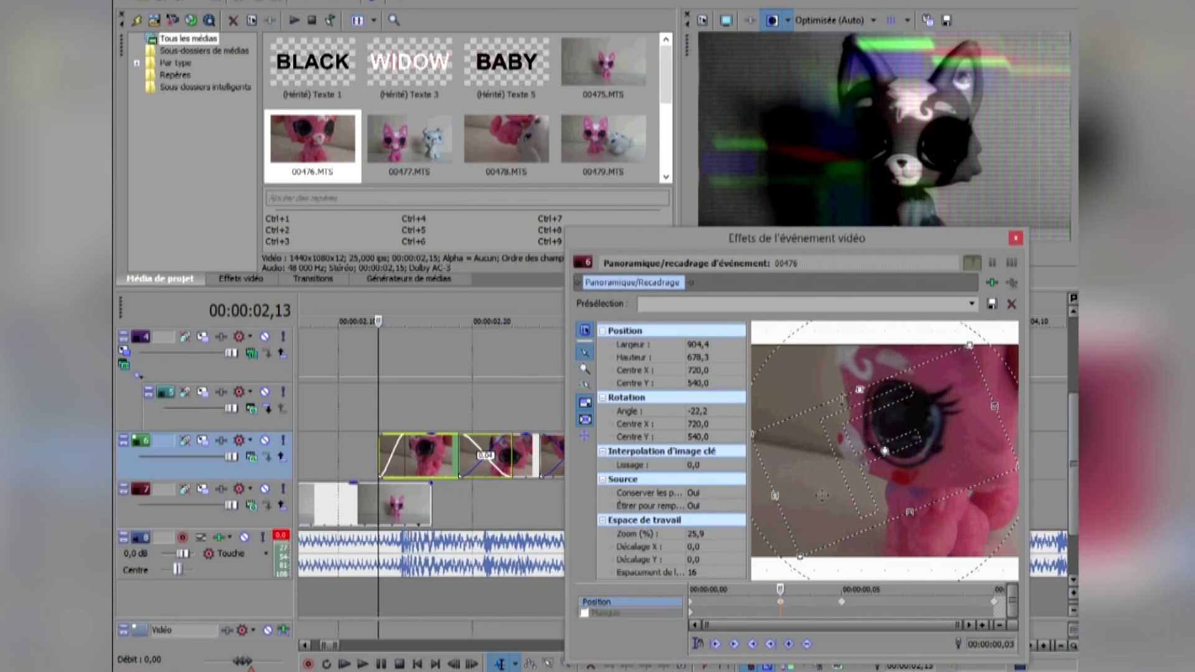
left_click(810, 597)
left_click(1016, 237)
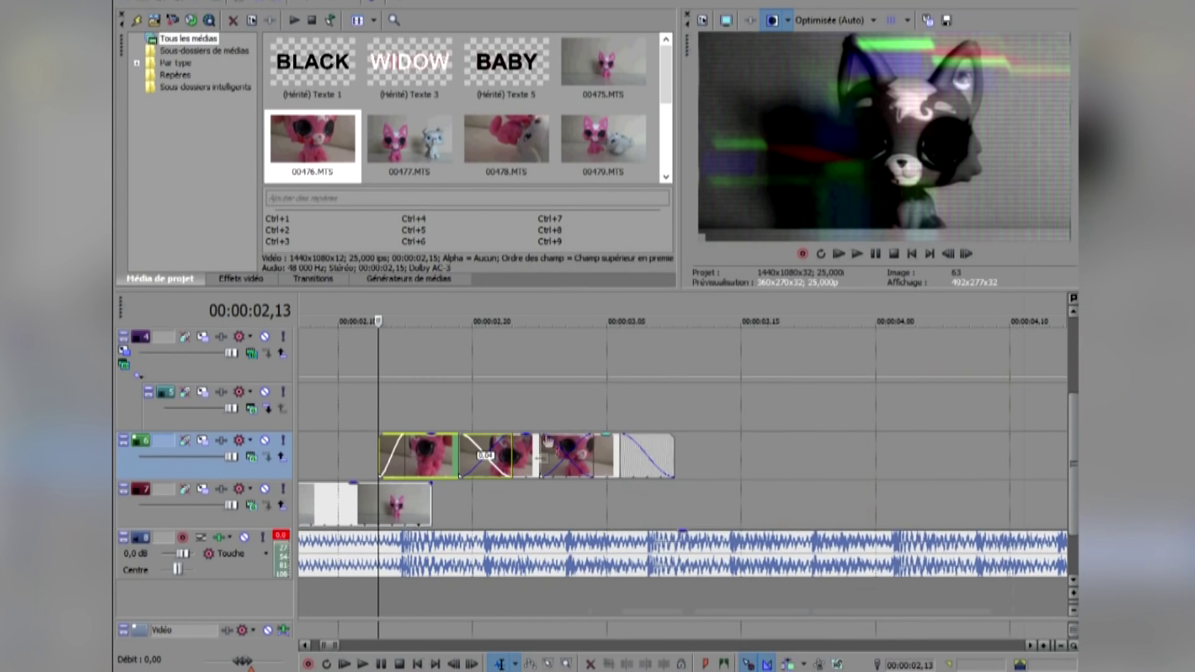
- Play the project from the start, then step frame by frame through the 00476 close-ups to 00:00:02,24
scroll(984, 249, "down", 1)
left_click(857, 254)
left_click(912, 254)
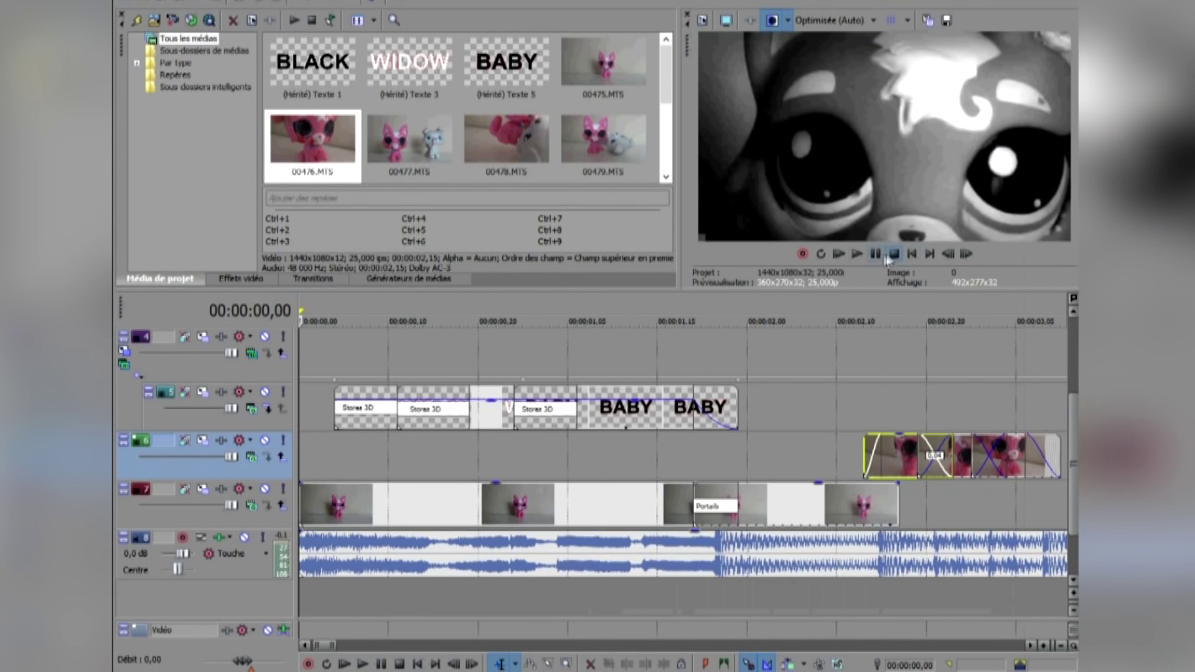
left_click(864, 406)
left_click(968, 253)
left_click(968, 253)
left_click(967, 253)
left_click(968, 254)
left_click(969, 254)
left_click(968, 253)
left_click(968, 254)
left_click(969, 254)
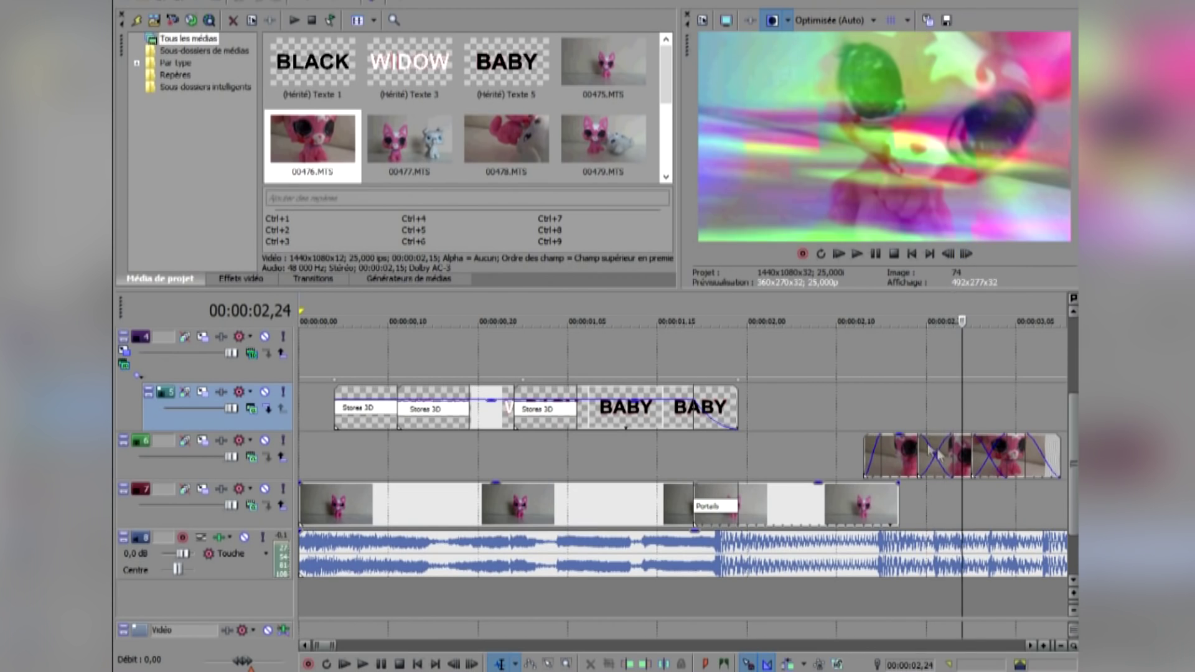
- Open the second 00476 close-up's pan/crop and add a slightly tighter crop keyframe at 00:00:00,05
right_click(991, 456)
left_click(867, 270)
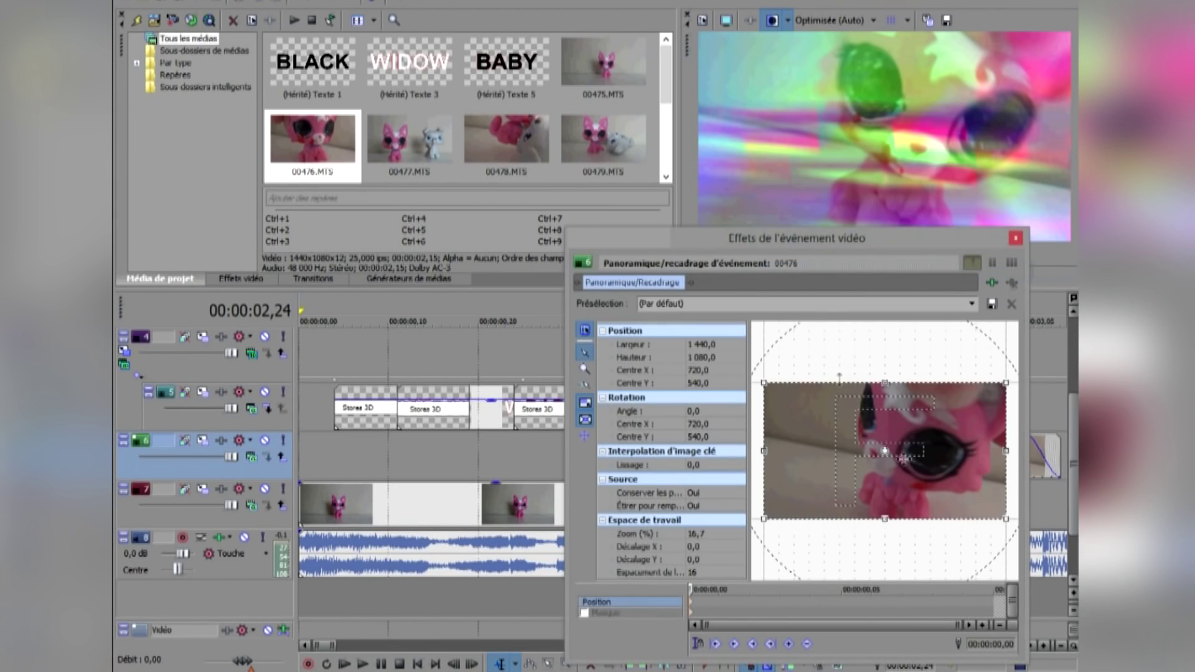
left_click(845, 603)
left_click_drag(885, 382, 879, 391)
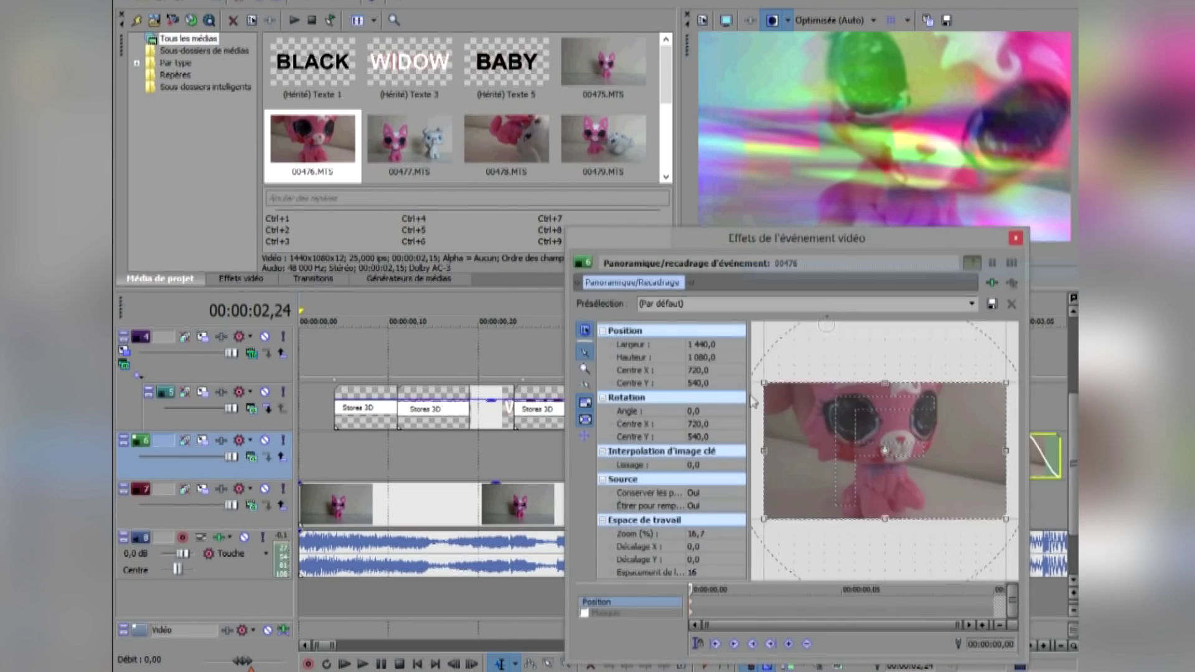
- Tighten the third 00476 close-up's starting crop to 1 248,5 × 936,4 and adjust its framing at 00:00:00,05
left_click_drag(764, 383, 802, 395)
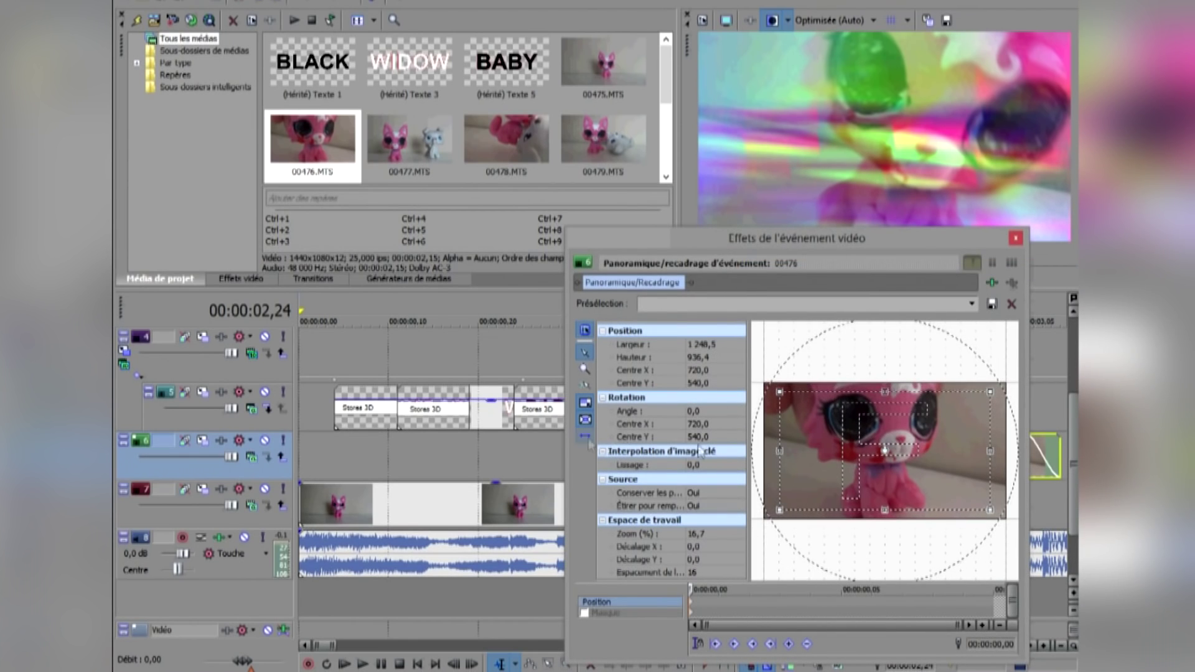
left_click(842, 603)
left_click_drag(884, 437, 892, 437)
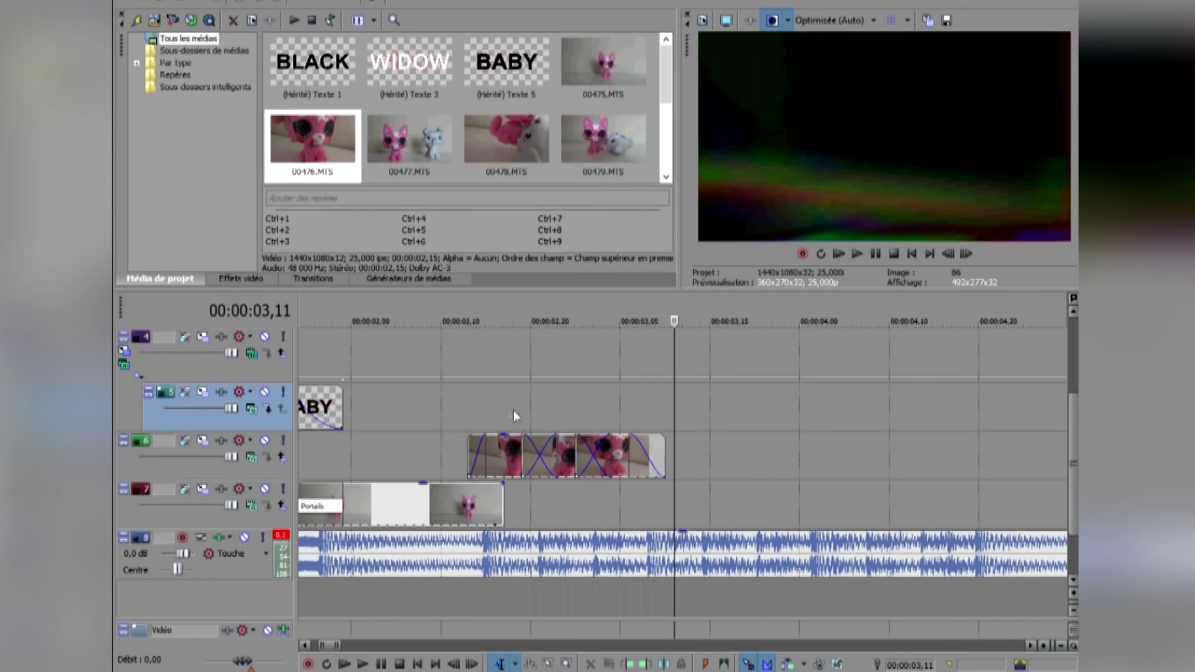
- Apply the Contraste marqué preset of the Contraste doux effect to the 00476 close-ups
left_click(508, 410)
left_click(257, 284)
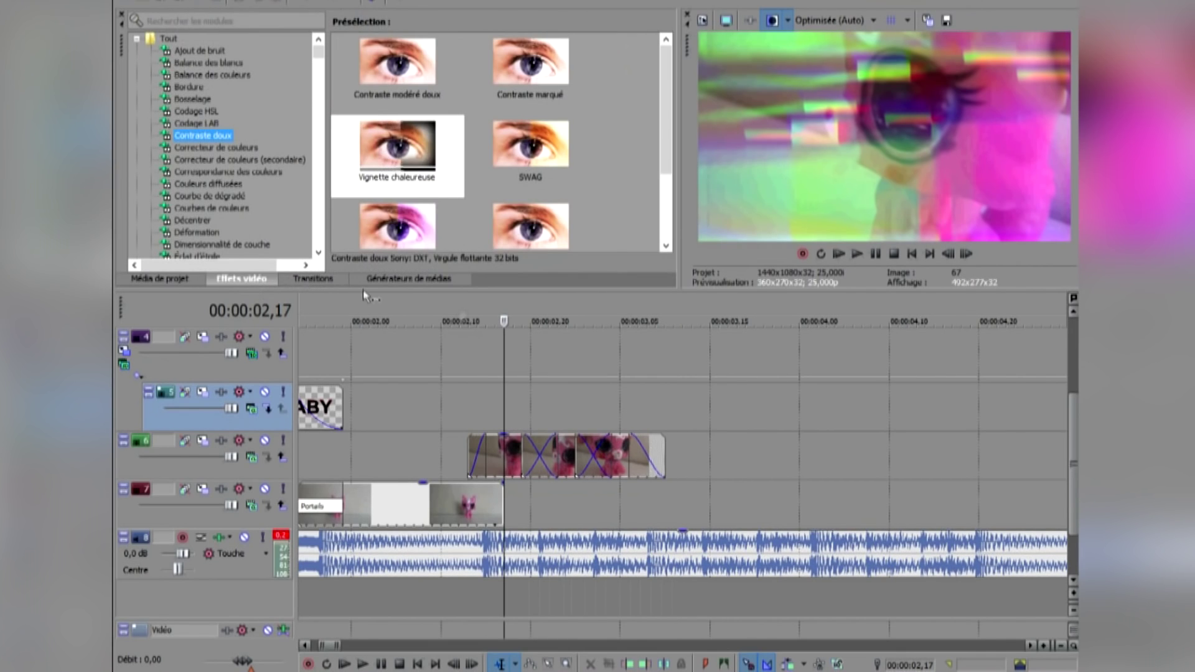
scroll(571, 403, "down", 3)
scroll(610, 391, "up", 3)
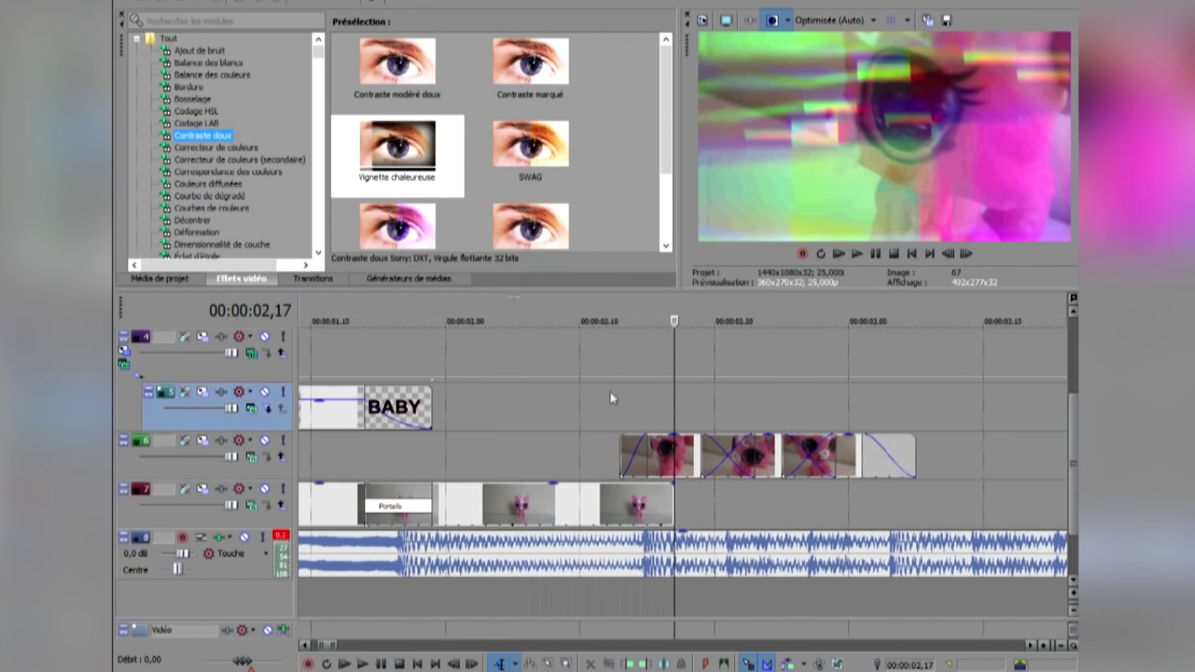
left_click_drag(525, 82, 676, 449)
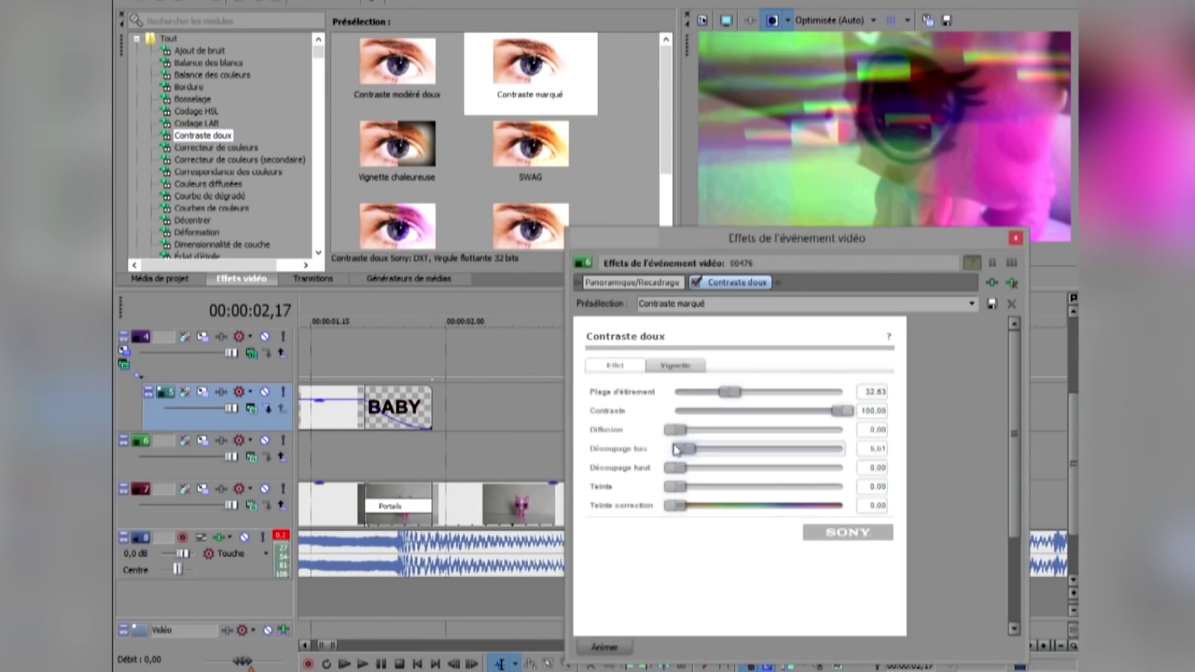
left_click(1016, 238)
left_click_drag(853, 431, 848, 449)
left_click(1016, 239)
- Apply the default preset of the Correcteur de couleurs (secondaire) effect to the first 00476 close-up
left_click(228, 75)
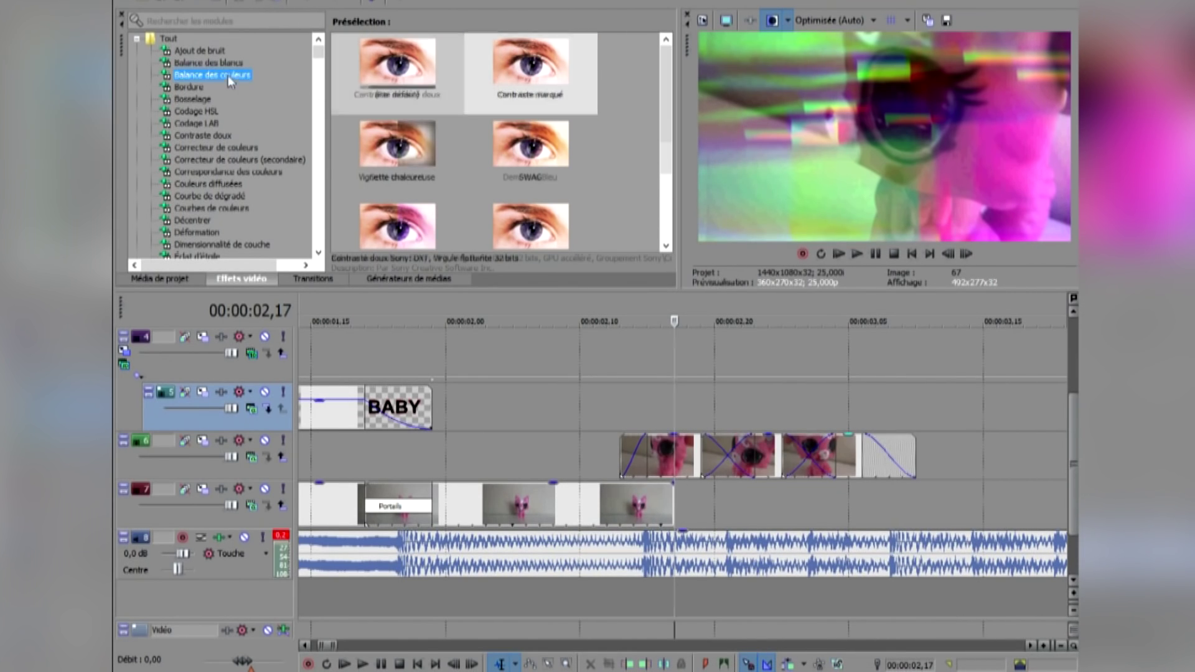
left_click(245, 160)
left_click(236, 149)
left_click_drag(667, 62, 667, 66)
left_click(240, 159)
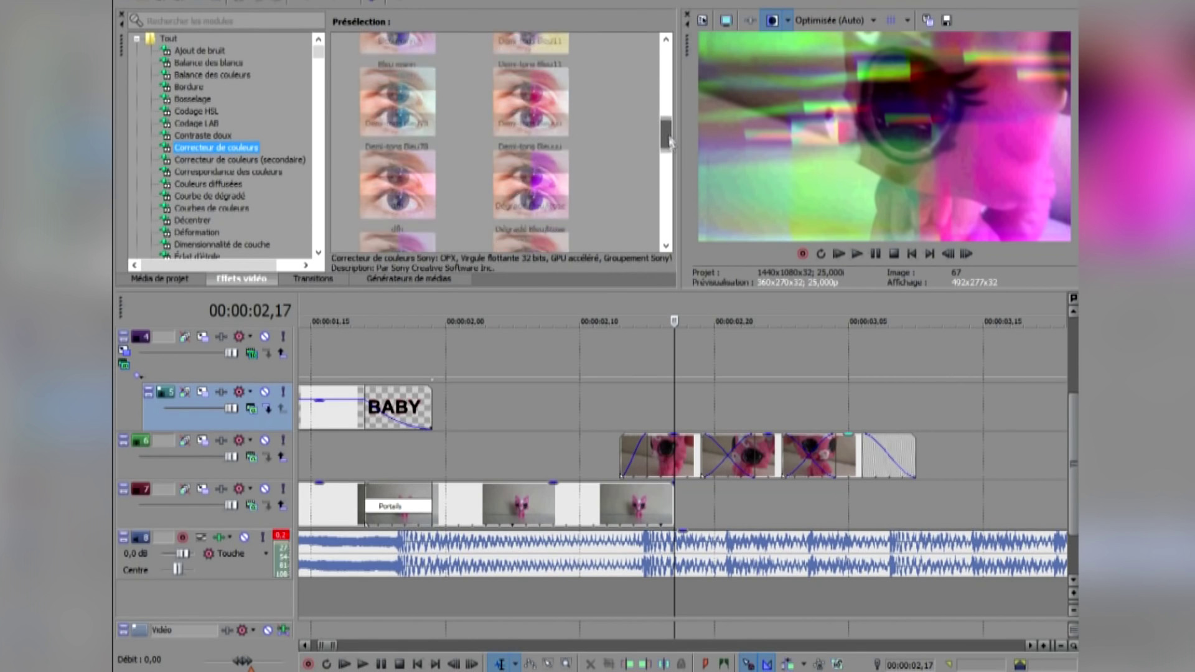
left_click_drag(381, 73, 667, 454)
- In the first 00476 close-up's secondary color corrector, sample a hue, invert the mask, fully widen the luminance and saturation limits, and set saturation to 0
left_click_drag(733, 240, 322, 107)
right_click(665, 453)
left_click(688, 271)
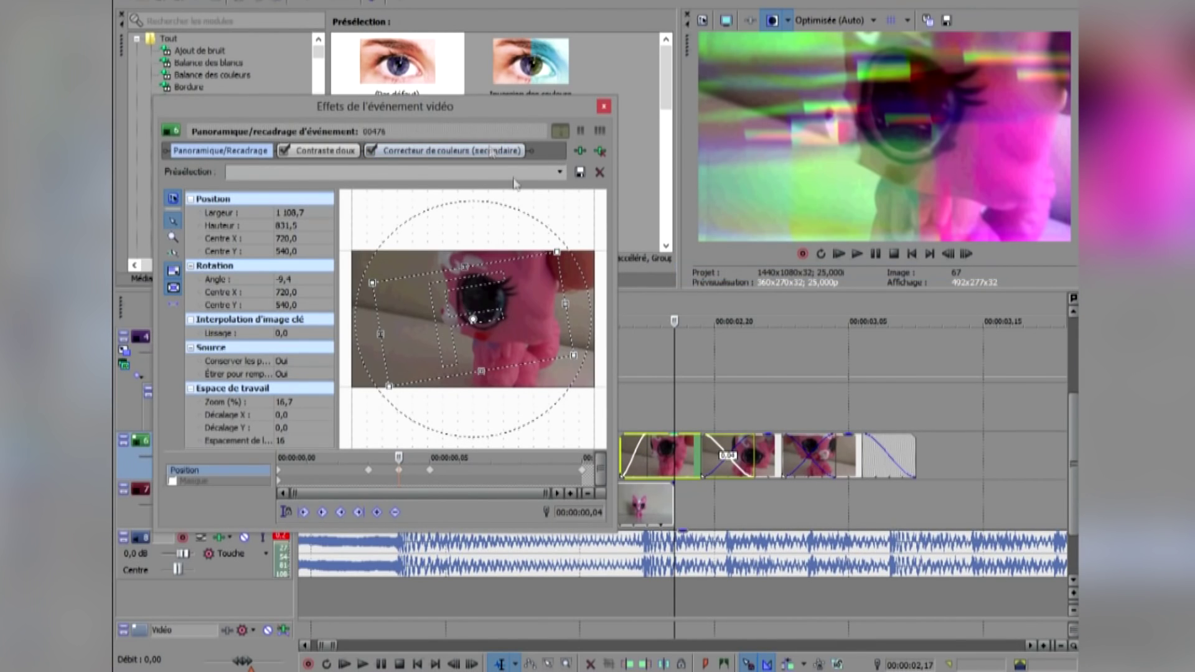
left_click(451, 151)
left_click(267, 193)
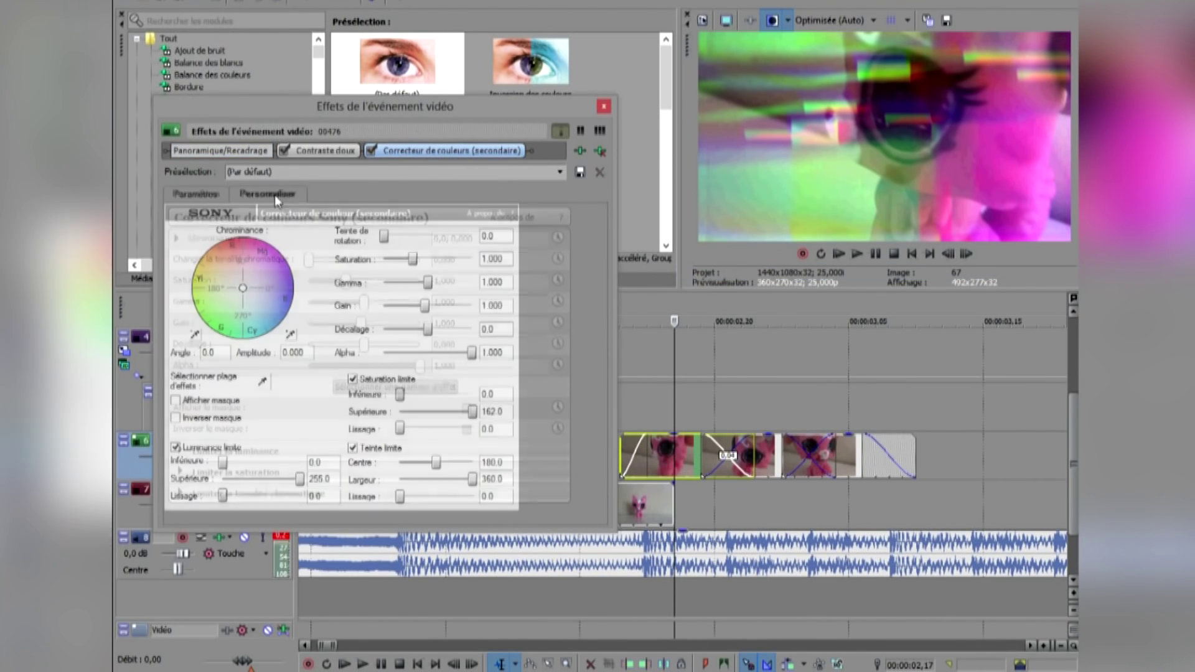
left_click(666, 453)
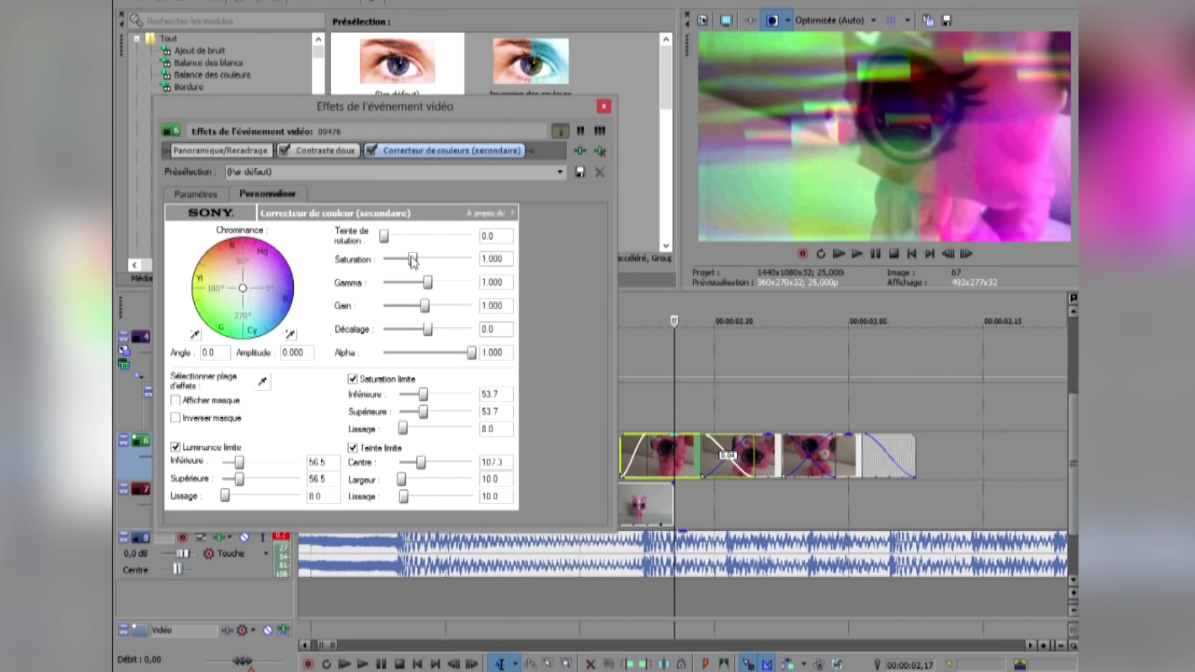
left_click(176, 418)
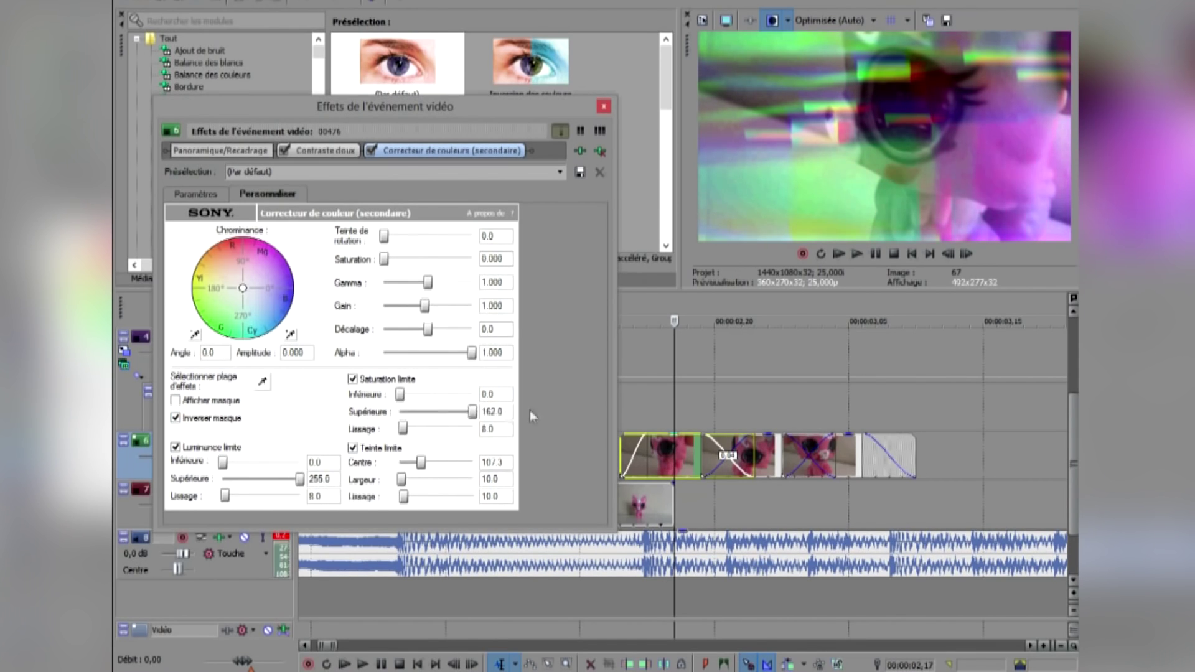
left_click_drag(406, 480, 400, 479)
left_click(604, 107)
- Apply the default Correcteur de couleurs (secondaire) preset to the second 00476 close-up and open its custom settings
left_click(607, 356)
left_click(965, 255)
left_click(965, 258)
left_click(965, 258)
left_click_drag(400, 89, 793, 460)
left_click(298, 193)
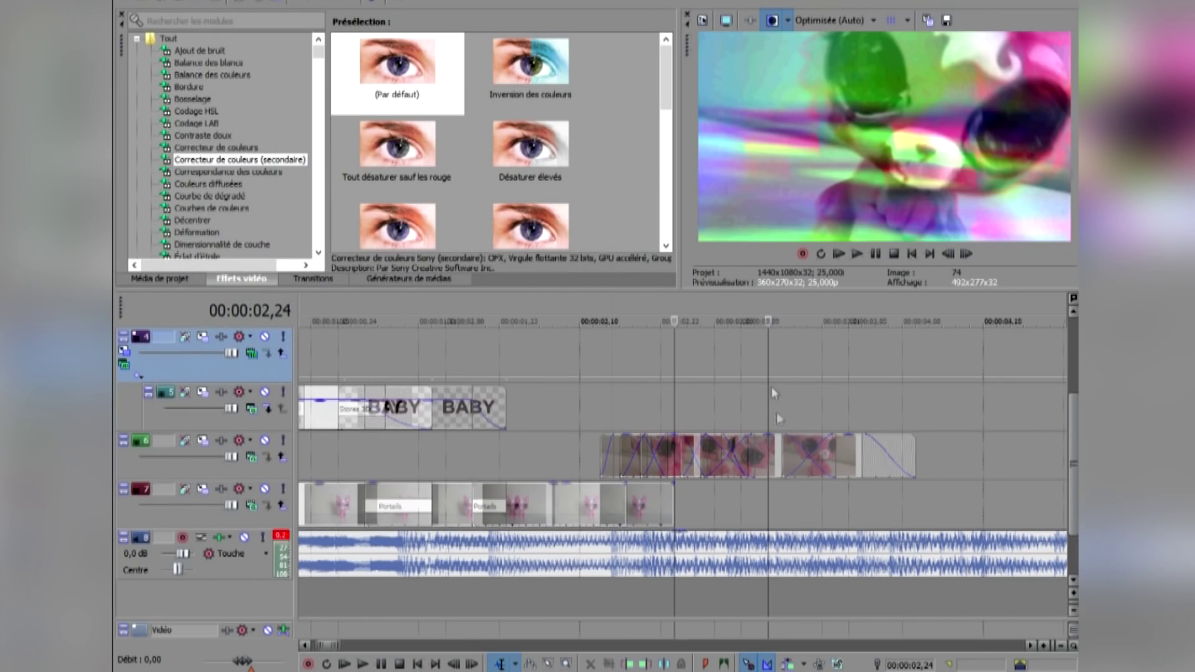
- Apply the default Correcteur de couleurs (secondaire) preset to the third 00476 close-up and desaturate everything except the sampled red stain color
left_click(715, 400)
left_click_drag(399, 67, 722, 439)
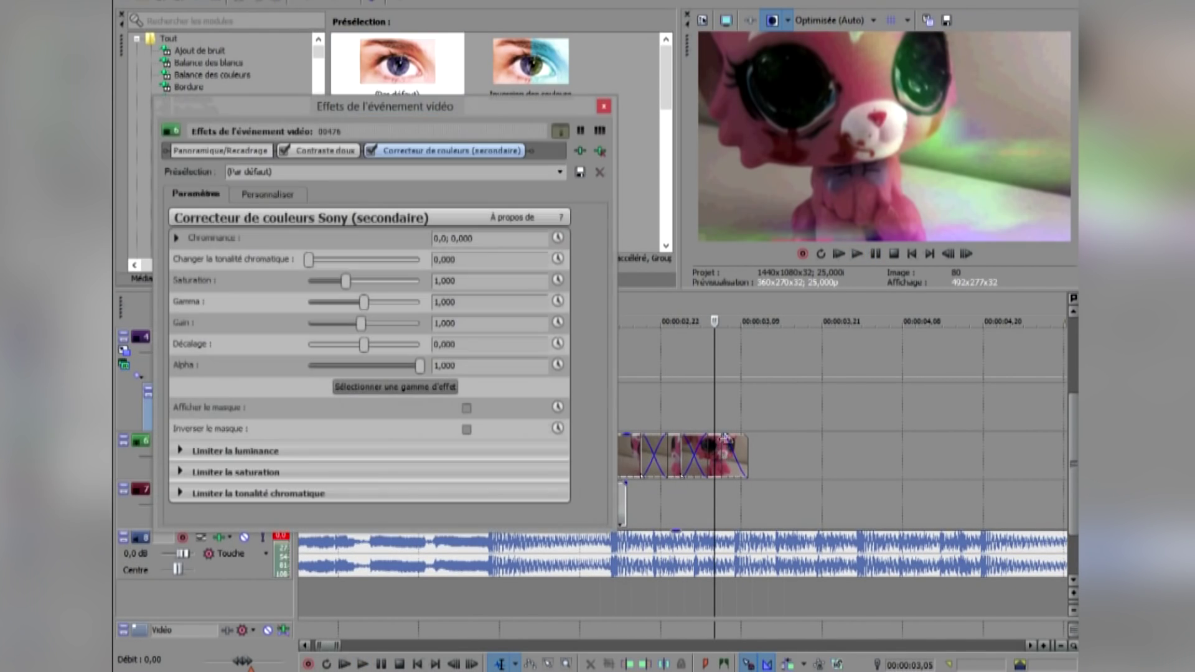
left_click(303, 194)
left_click(262, 382)
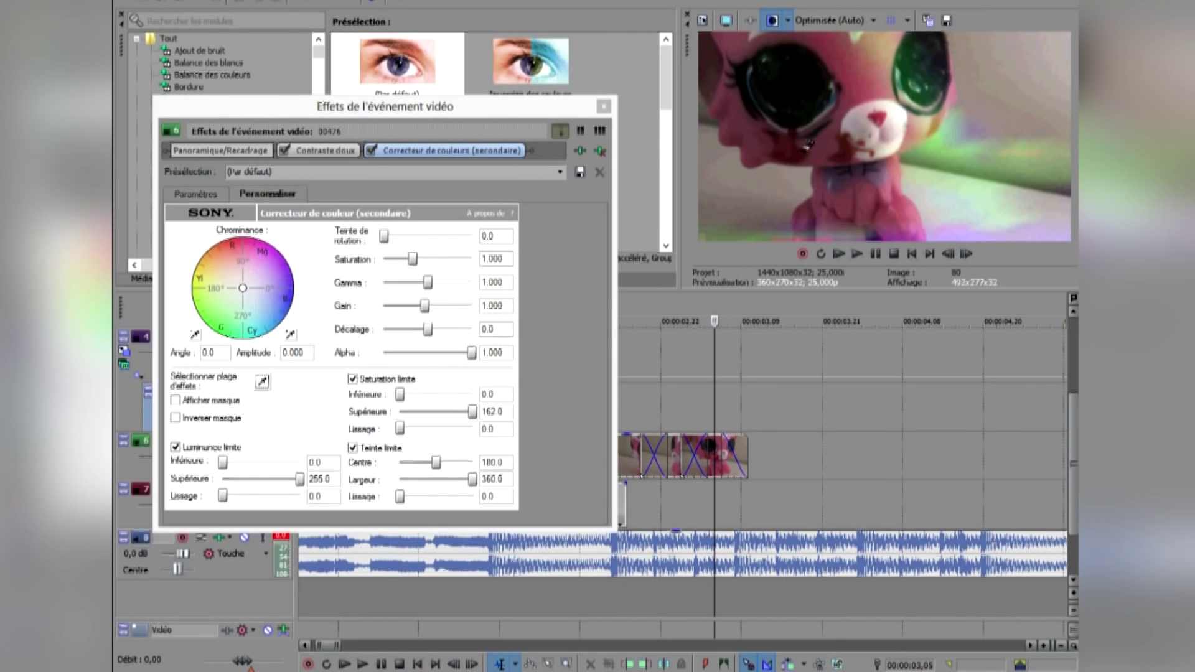
left_click(794, 150)
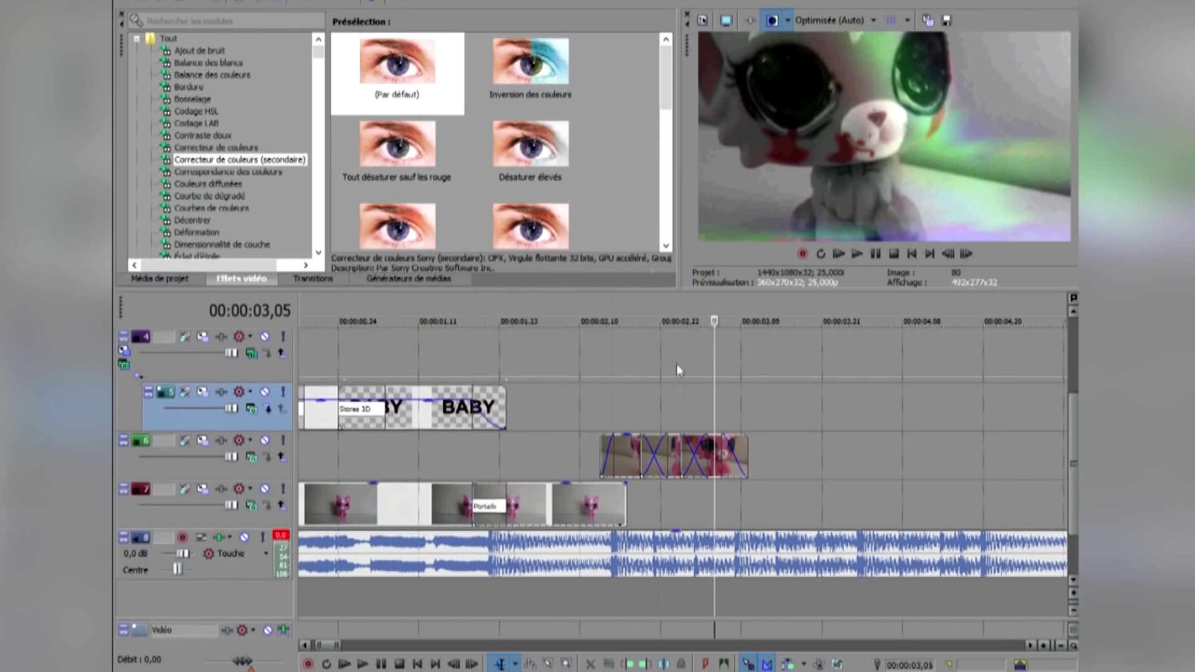
- Play the edit from the start and through the 00476 close-ups to check the color correction and timing
scroll(678, 364, "down", 2)
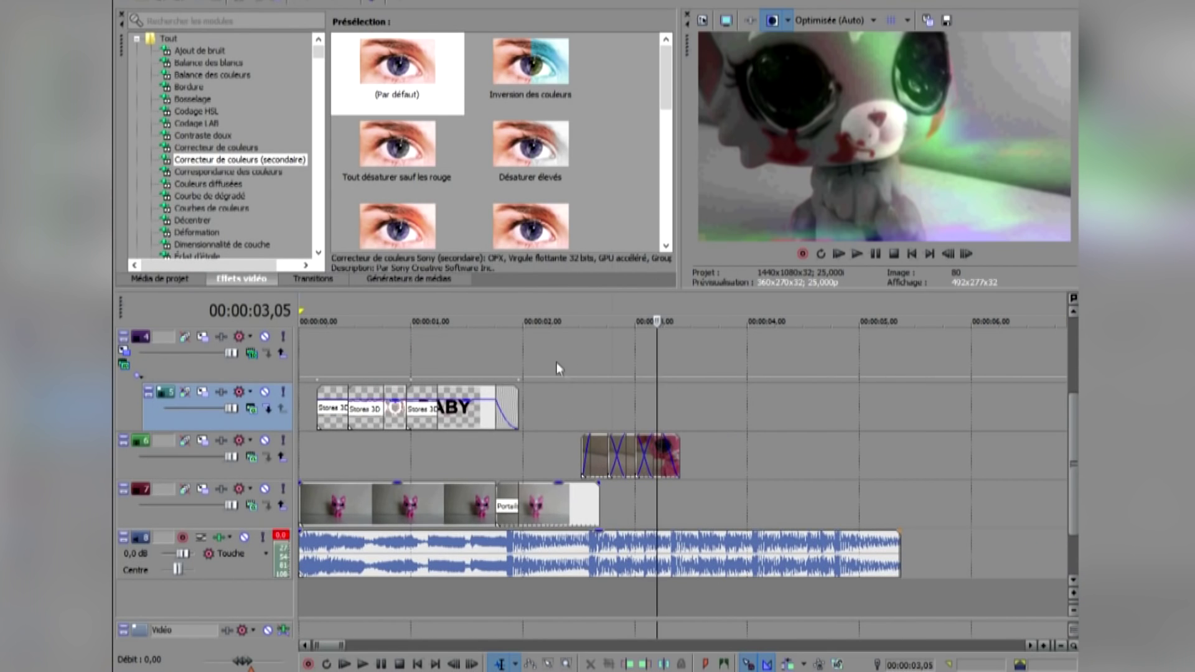
left_click(556, 362)
left_click(876, 254)
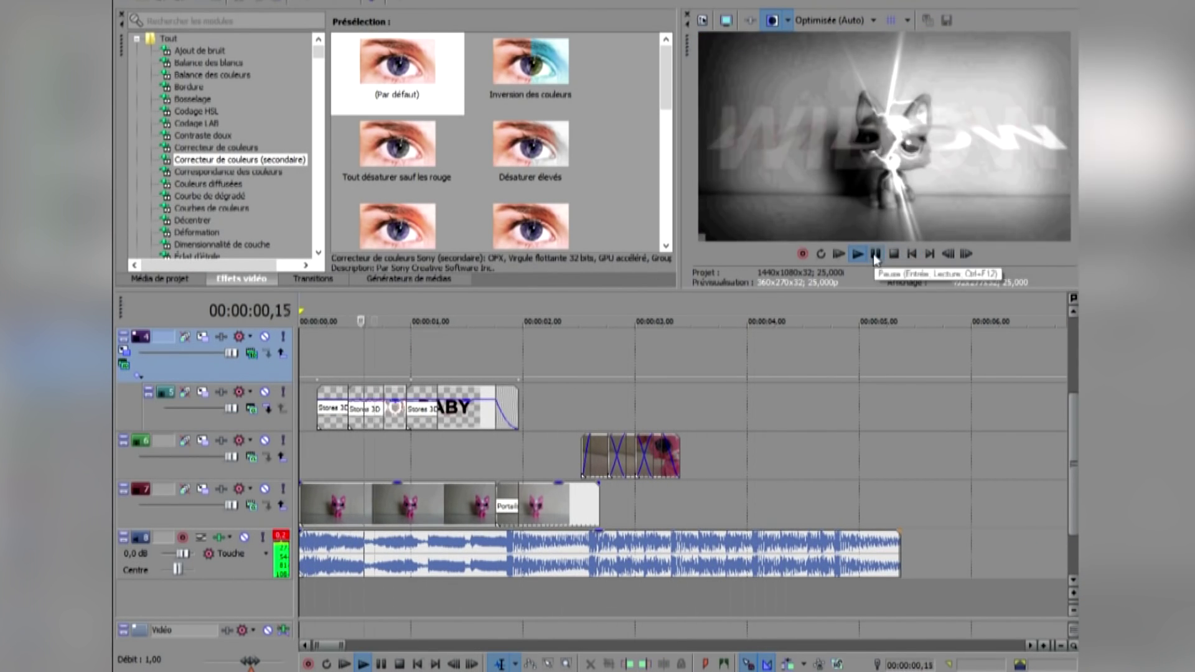
left_click(877, 256)
scroll(864, 361, "up", 3)
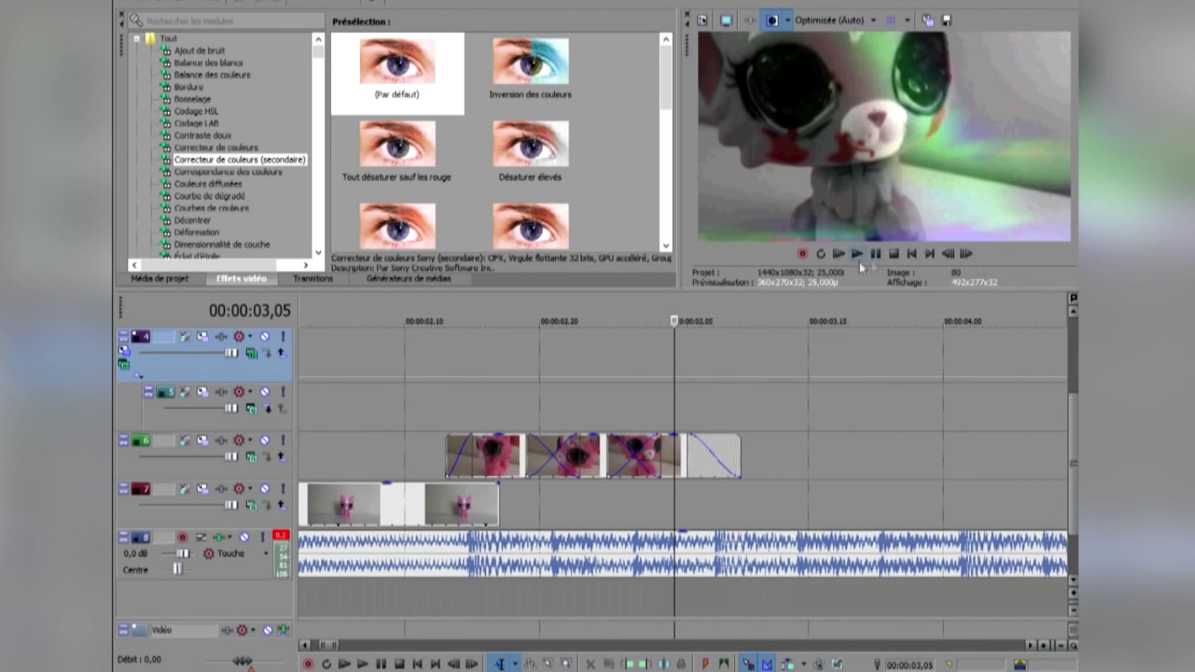
left_click(859, 256)
scroll(874, 340, "down", 3)
left_click(874, 259)
left_click(640, 415)
scroll(640, 414, "up", 3)
key("space")
left_click(871, 259)
key("space")
- Add 00477.MTS after the third 00476 close-up with an overlapping crossfade, and delete its accompanying audio
left_click(191, 281)
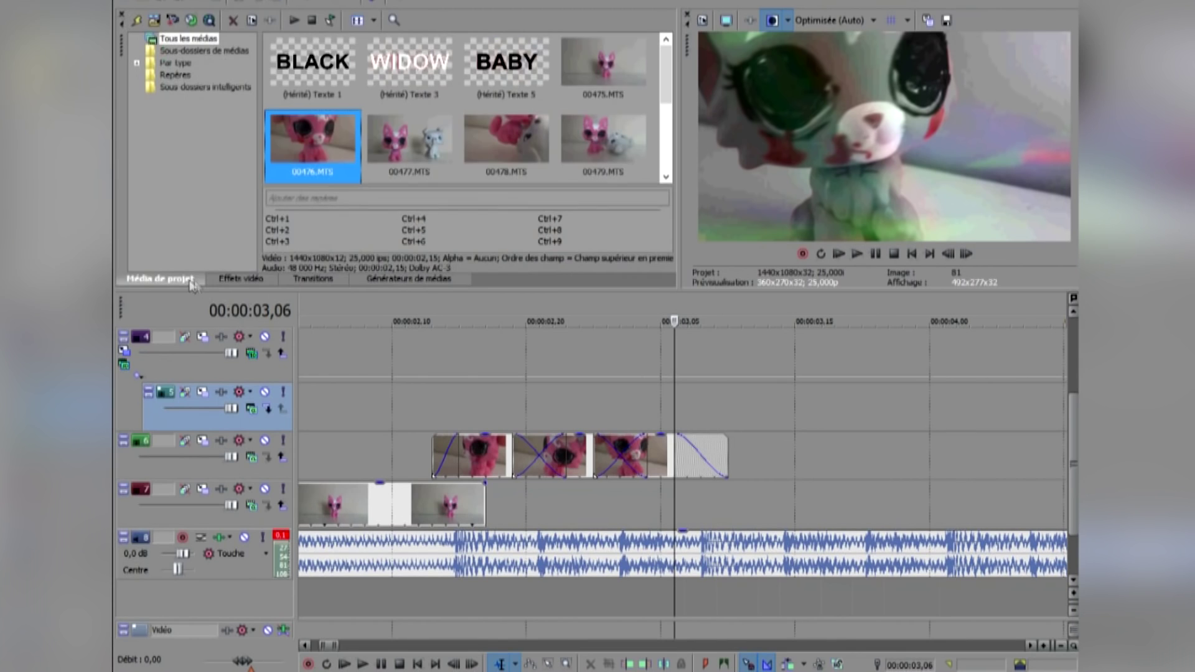
left_click_drag(424, 157, 756, 459)
scroll(687, 464, "down", 3)
right_click(582, 494)
left_click(630, 376)
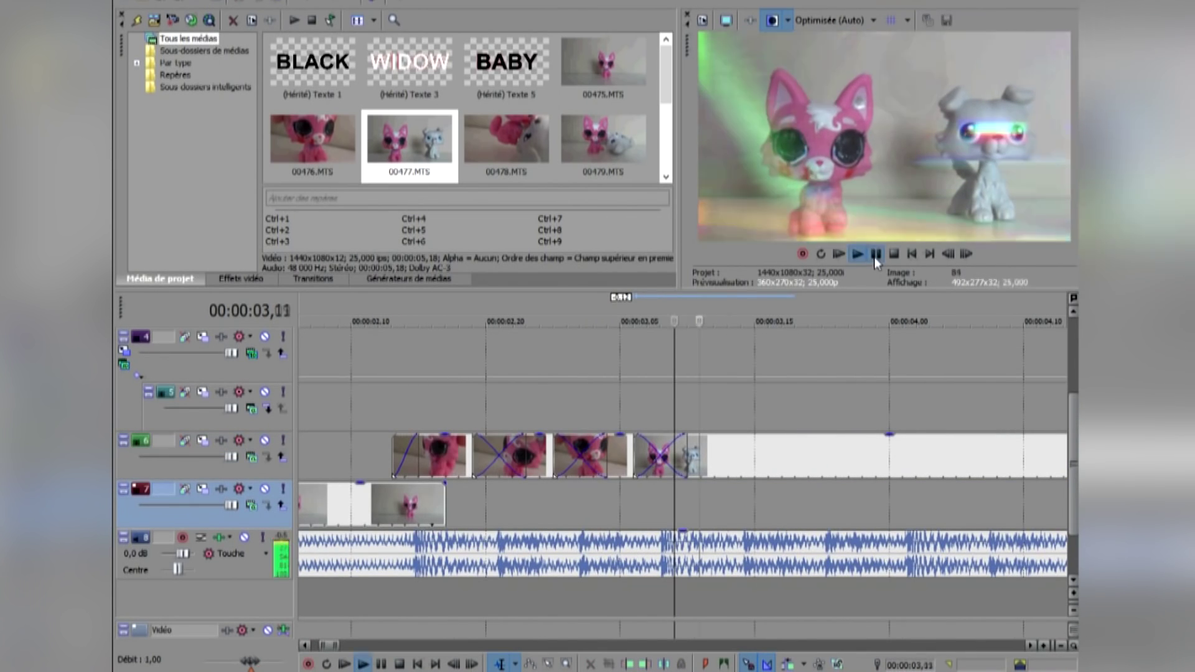
- Crop the 00477 clip to 339,1 × 254,3, centred at 177,0 and 928,9
left_click(874, 256)
left_click(708, 454)
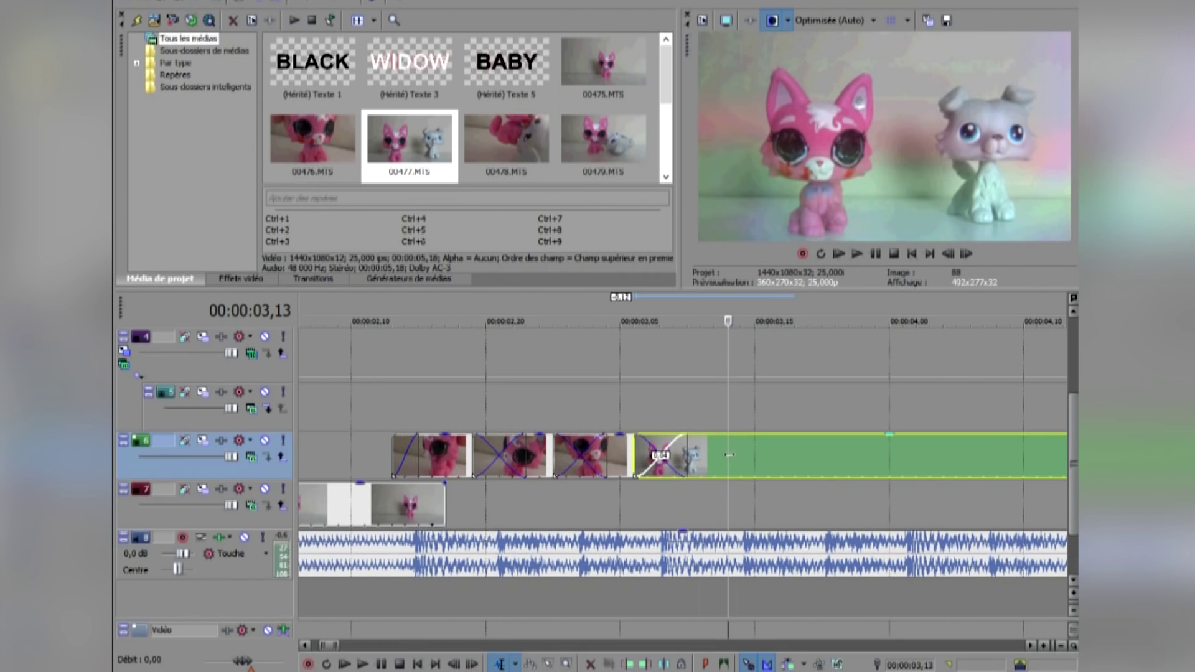
right_click(702, 455)
left_click(772, 285)
left_click_drag(352, 252, 381, 364)
left_click(173, 305)
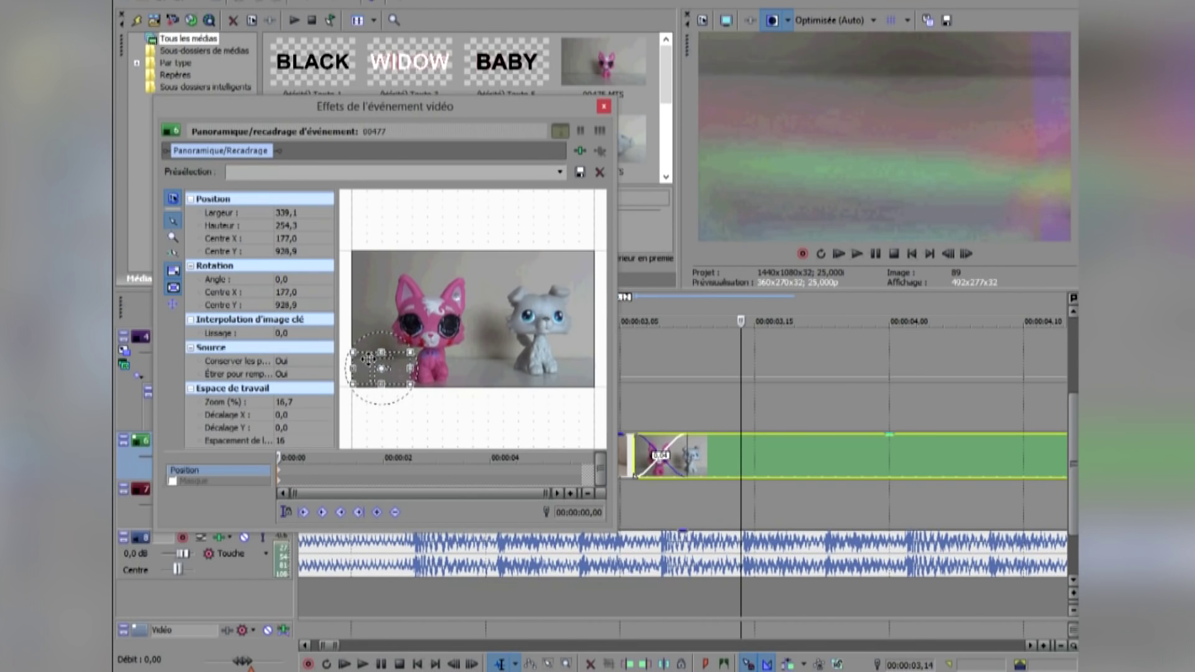
left_click(603, 107)
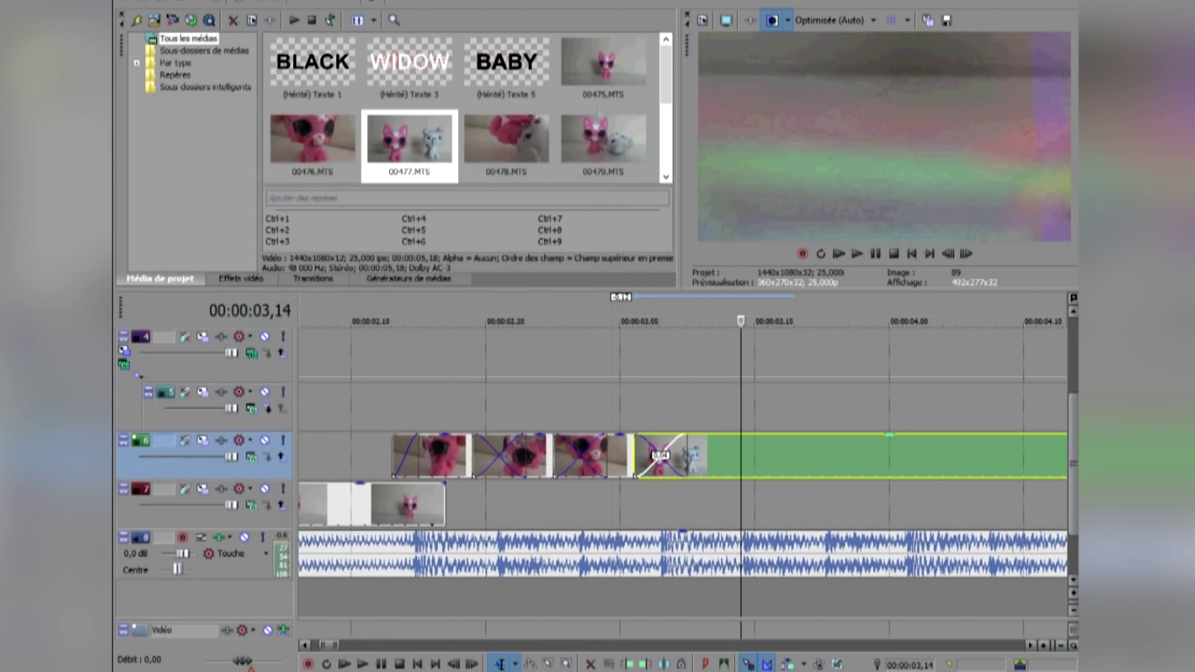
- Split the 00477 clip into three short pieces on the beat and delete the leftover footage
left_click(820, 450)
left_click(896, 453)
scroll(897, 454, "down", 3)
key("space")
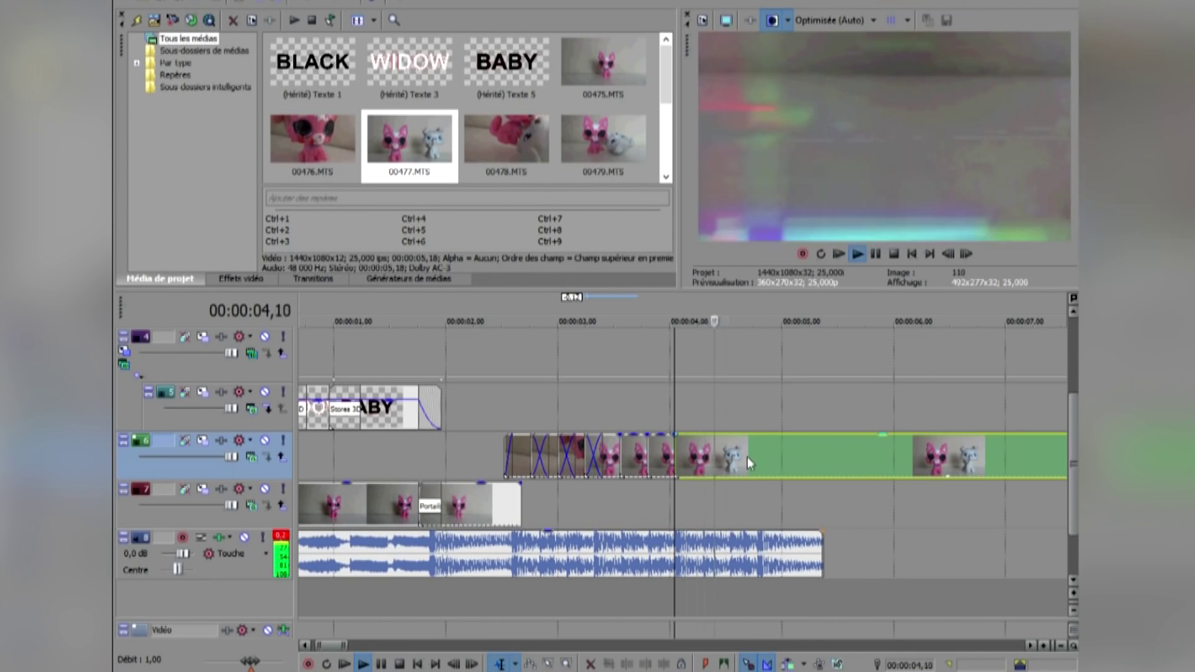
key("Return")
right_click(703, 457)
left_click(720, 371)
- Overlap the three 00477 pieces with four-frame crossfades
left_click(620, 414)
scroll(620, 414, "up", 3)
left_click_drag(671, 449, 729, 448)
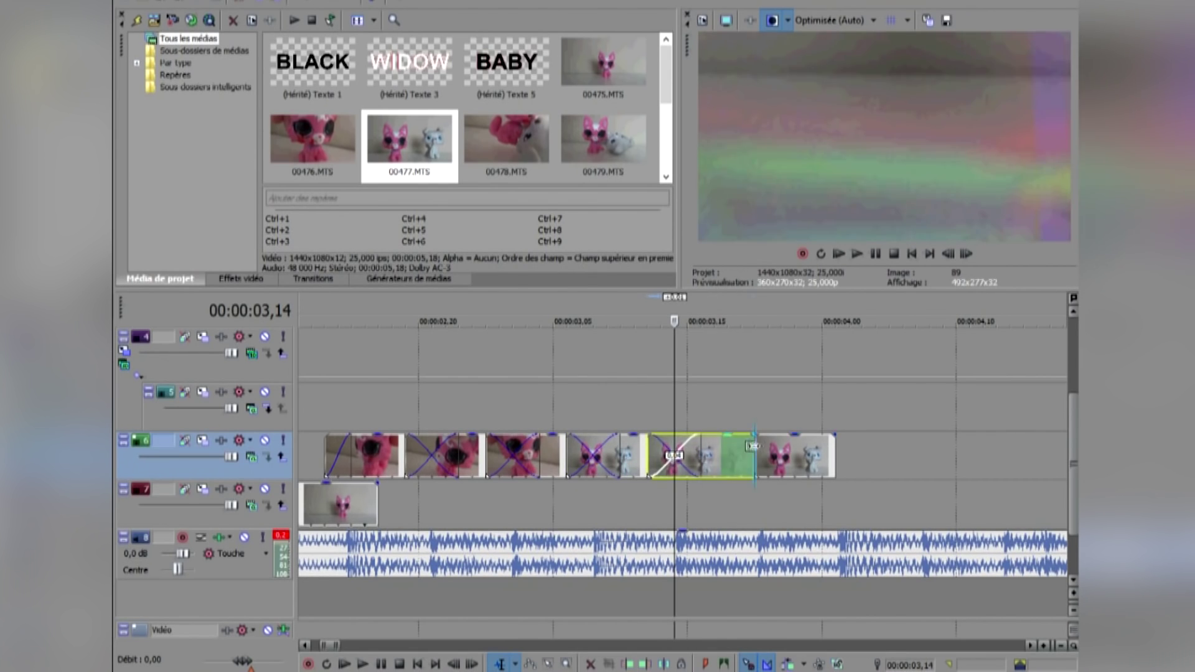
- Animate the first 00477 piece's crop onto the pink cat at 865,6 × 649,2 with a 0,2 angle, and copy the end keyframe
left_click(593, 417)
right_click(628, 450)
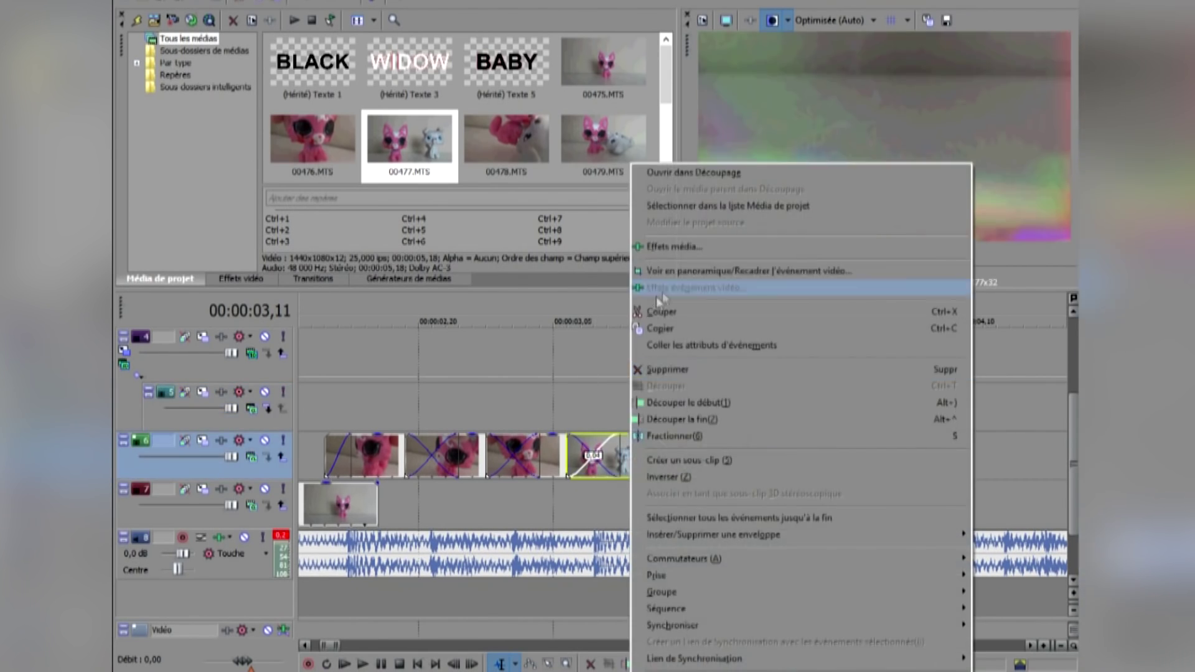
left_click(704, 286)
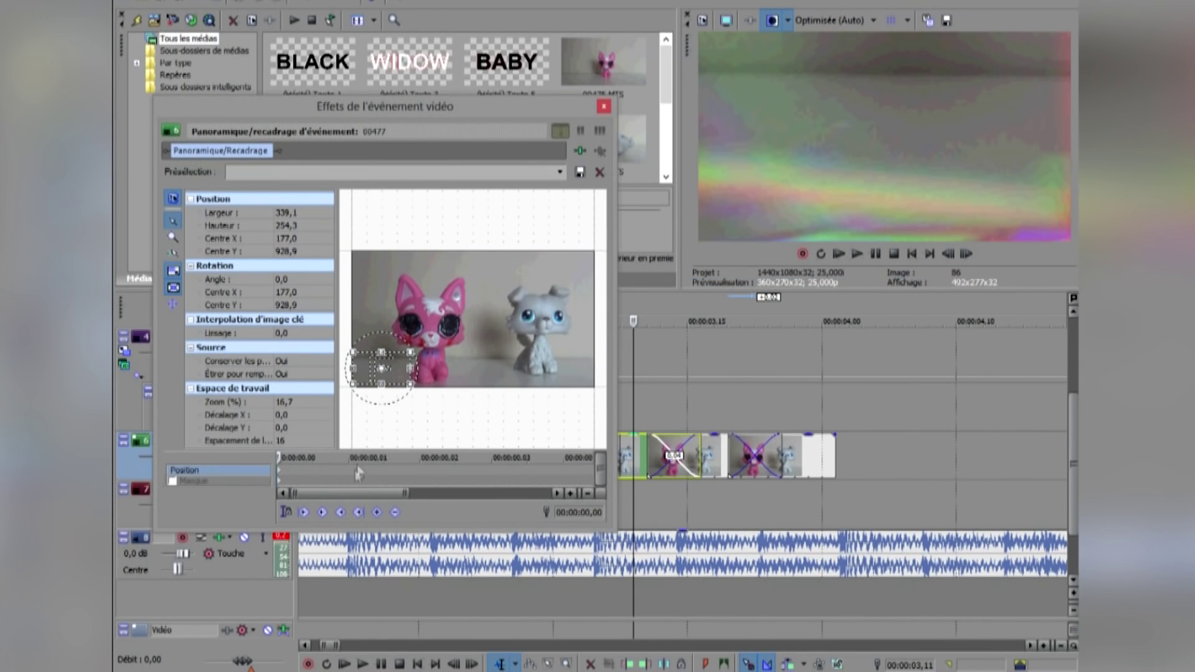
left_click_drag(389, 350, 426, 302)
mouse_move(429, 321)
left_mouse_down()
mouse_move(434, 274)
mouse_move(440, 315)
left_mouse_up()
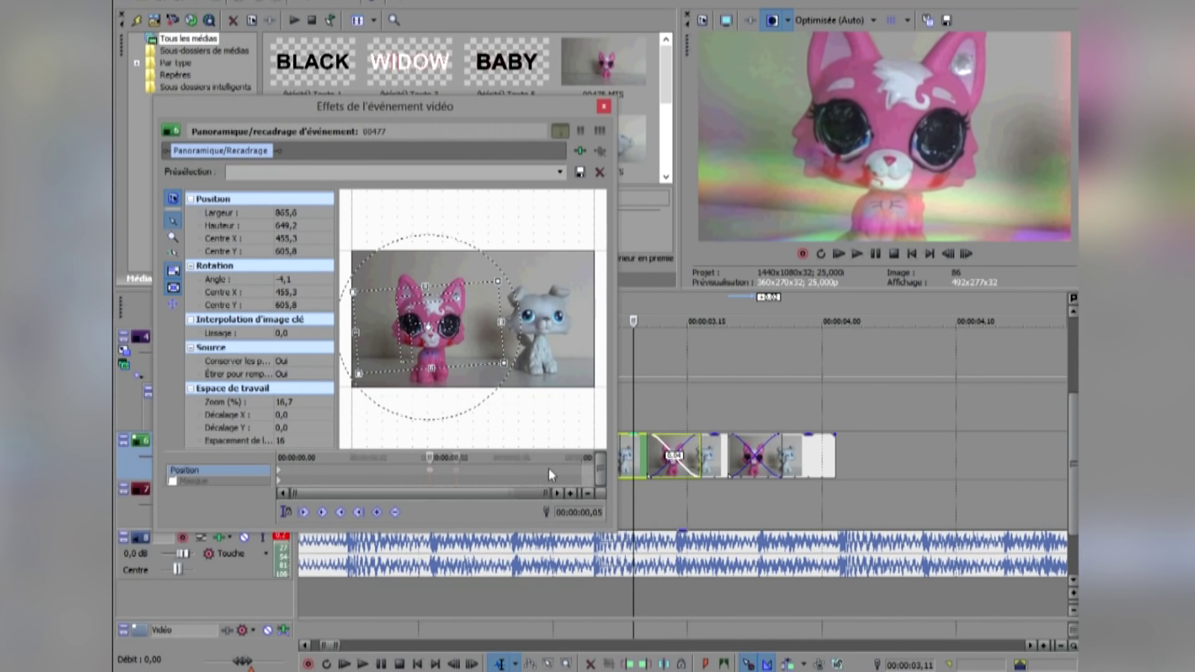
left_click_drag(413, 271, 413, 271)
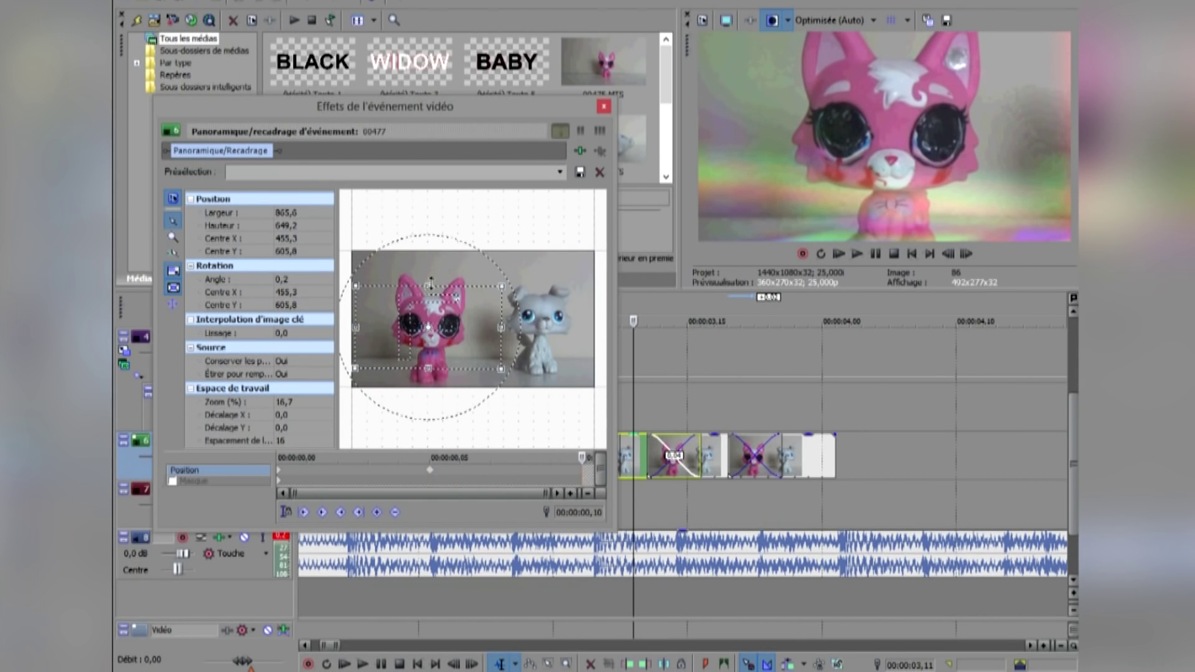
right_click(581, 471)
left_click(610, 501)
- Open the second 00477 piece's pan/crop and paste the copied pink cat framing near its start
right_click(715, 445)
left_click(752, 272)
right_click(296, 470)
left_click(334, 512)
right_click(337, 470)
left_click(382, 534)
- Move the second 00477 piece's crop to the grey dog at 725,3 × 544,0, centred at 1 070,0 and 540,0 at 00:00:00,10, and copy that keyframe
left_click(430, 471)
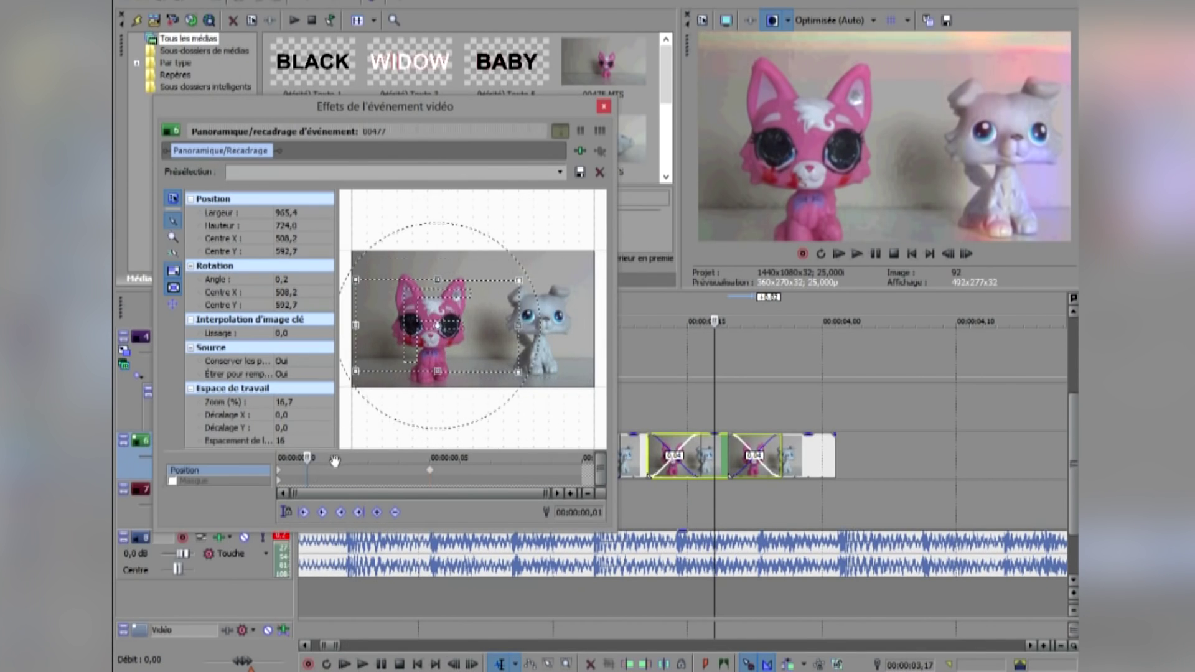
left_click_drag(516, 261, 490, 267)
left_click(581, 473)
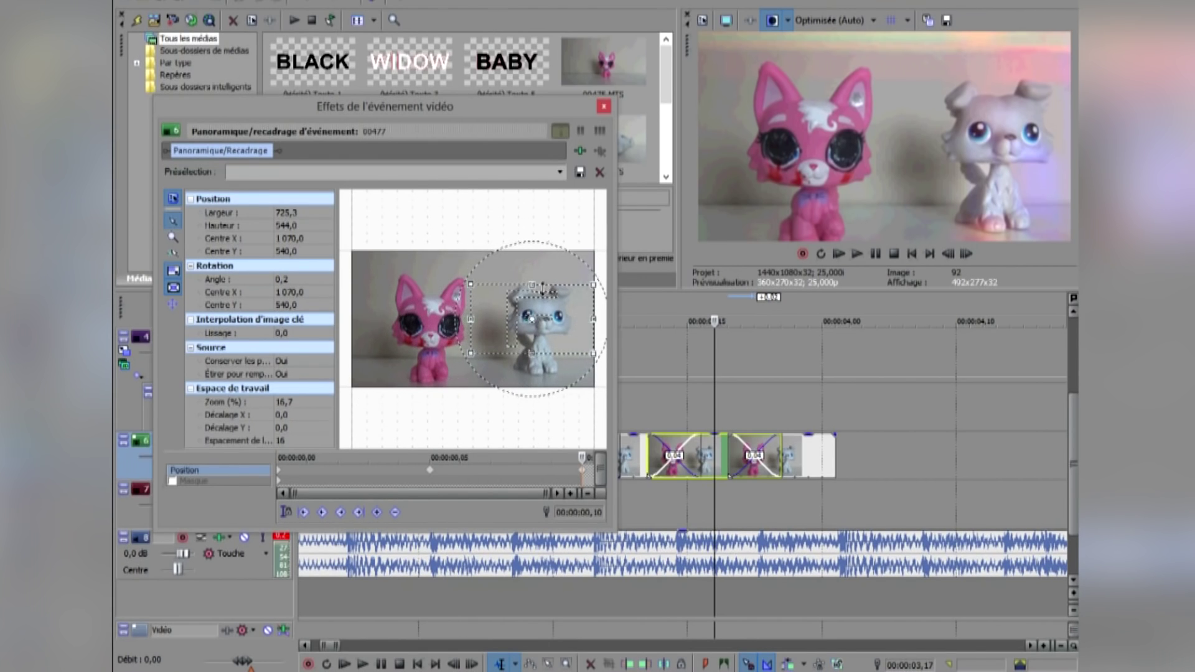
right_click(582, 471)
left_click(614, 499)
- Paste the grey dog framing at the third 00477 piece's start and 00:00:00,05, and tighten the crop to 613,7 × 460,3 at 00:00:00,08
right_click(818, 447)
left_click(803, 272)
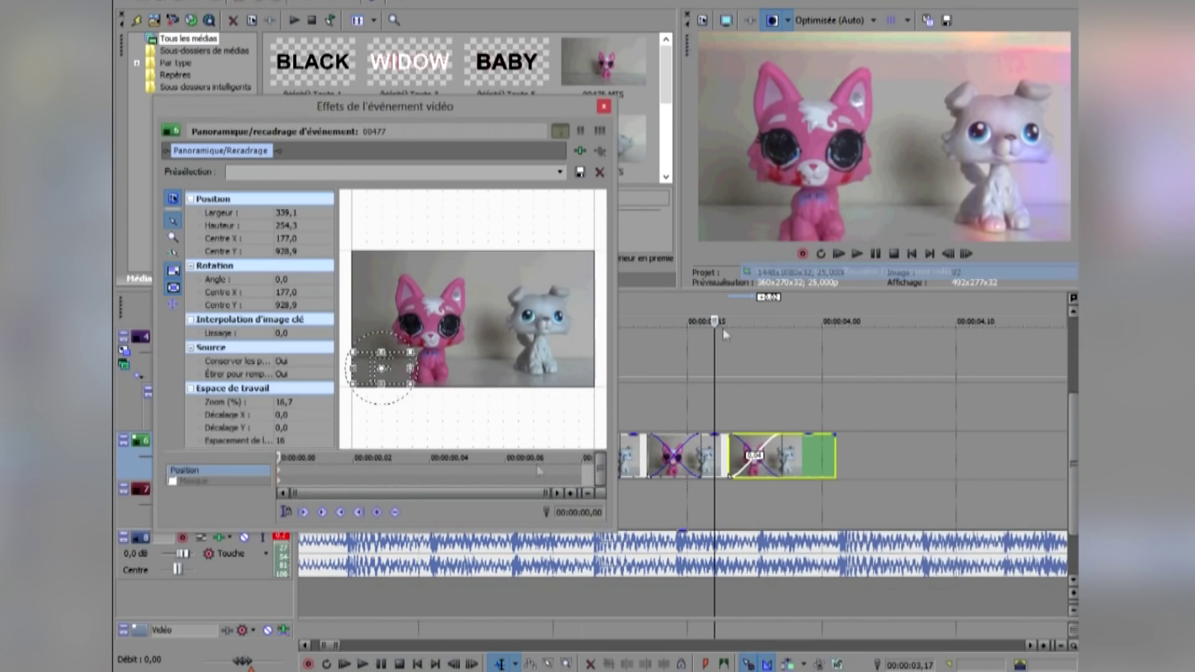
right_click(285, 473)
left_click(323, 540)
right_click(468, 472)
left_click(513, 541)
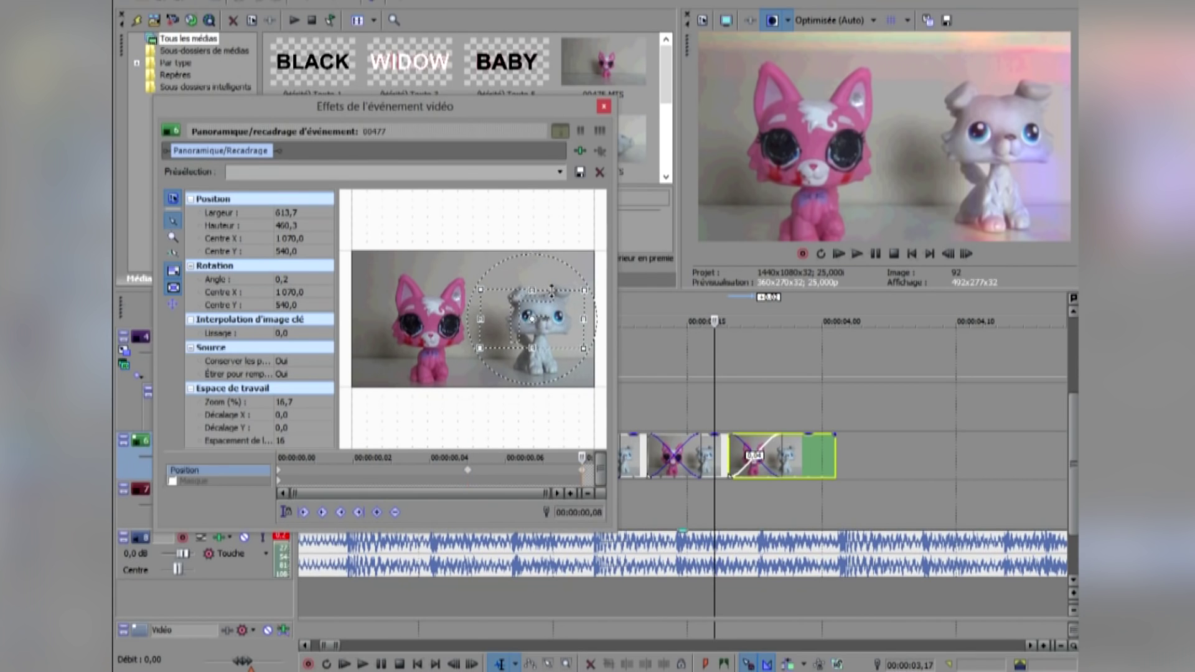
left_click(604, 109)
- Play the close-up sequence repeatedly and step through its frames to check the 00477 crossfades and framing
left_click(634, 404)
scroll(634, 408, "down", 2)
left_click(601, 407)
left_click(858, 254)
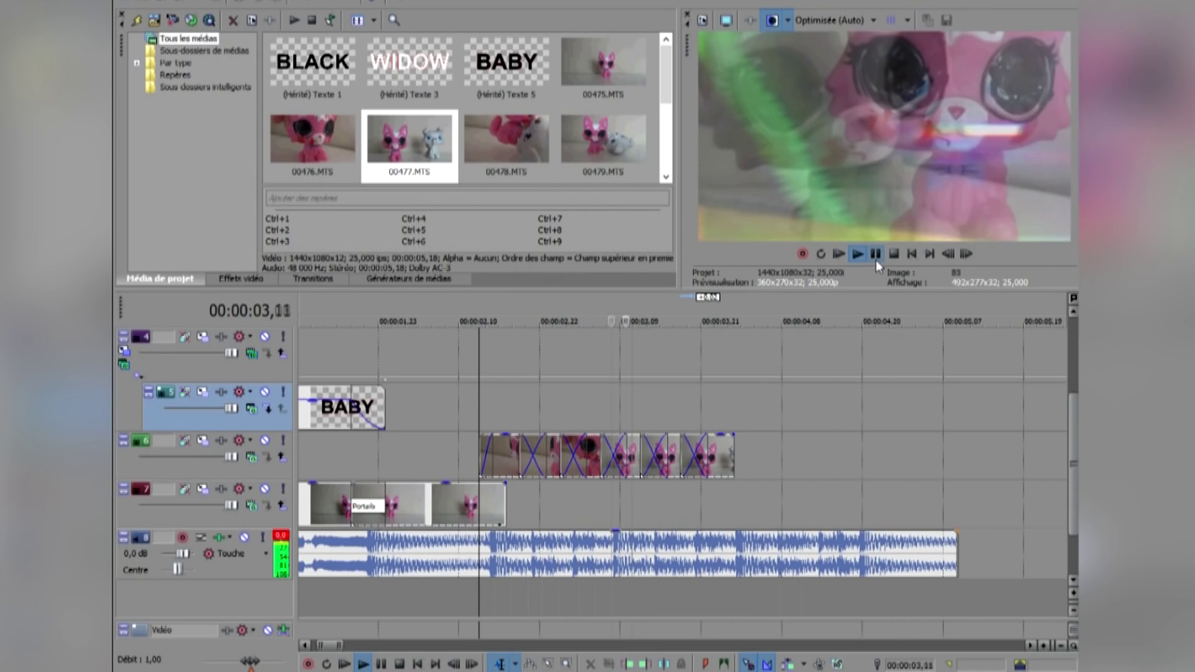
left_click(875, 256)
left_click(592, 406)
left_click(858, 253)
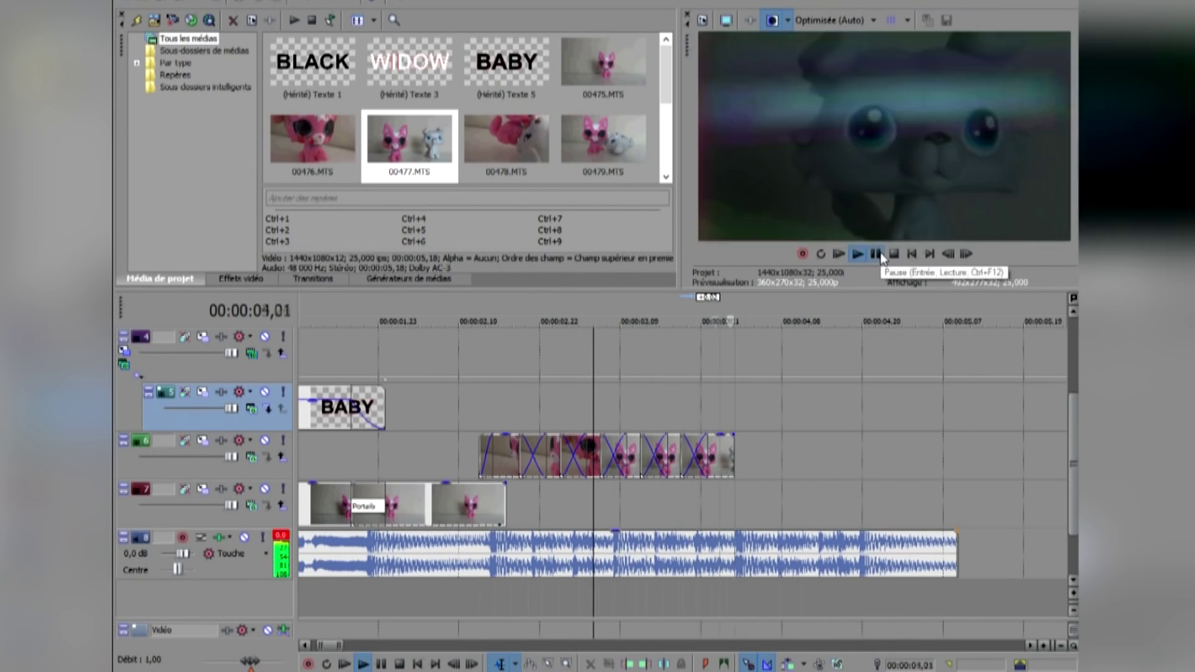
left_click(877, 255)
scroll(498, 395, "down", 1)
left_click(434, 410)
left_click(859, 254)
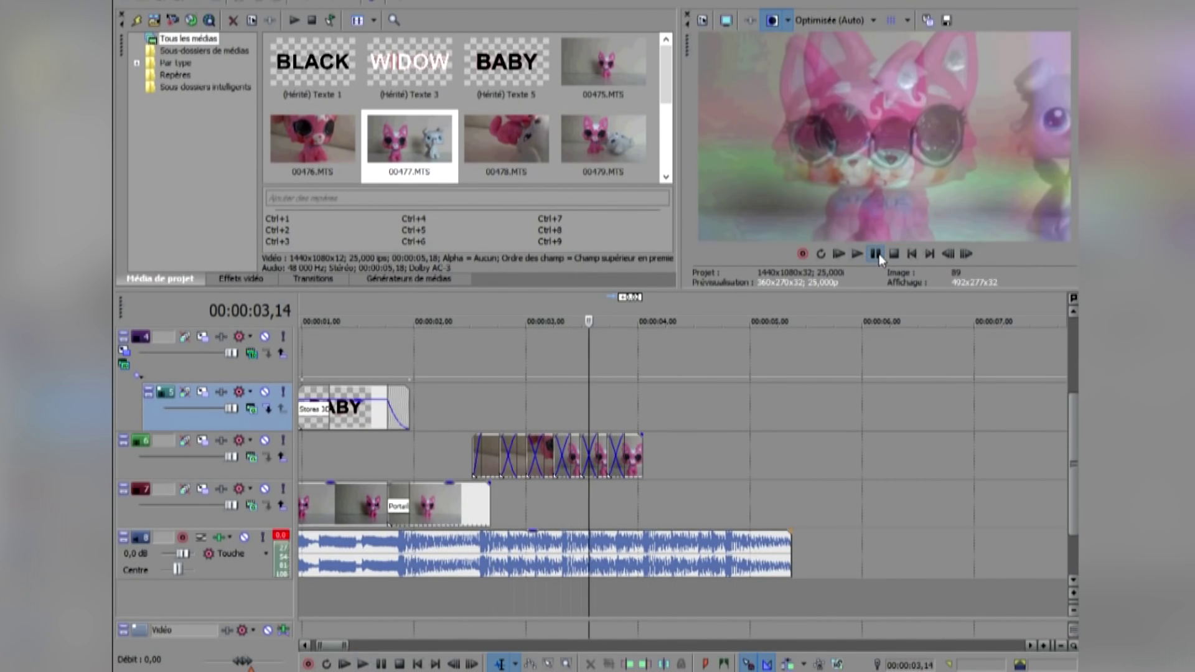
left_click(879, 255)
scroll(503, 412, "up", 1)
left_click(502, 412)
left_click(966, 257)
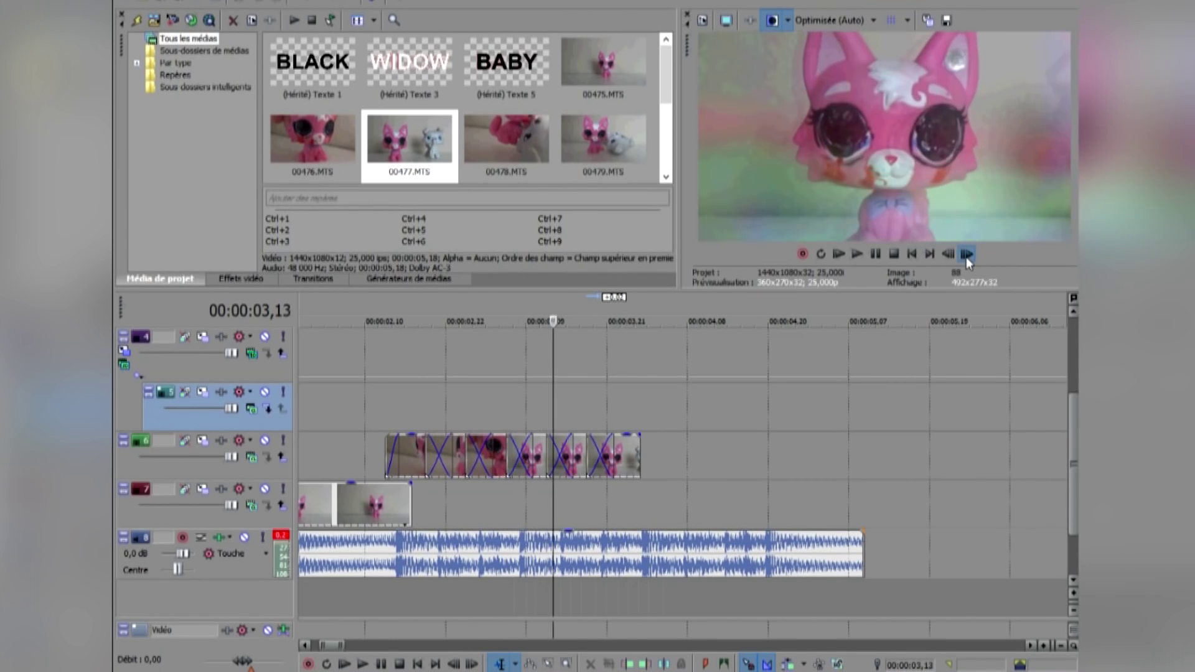
scroll(543, 411, "up", 1)
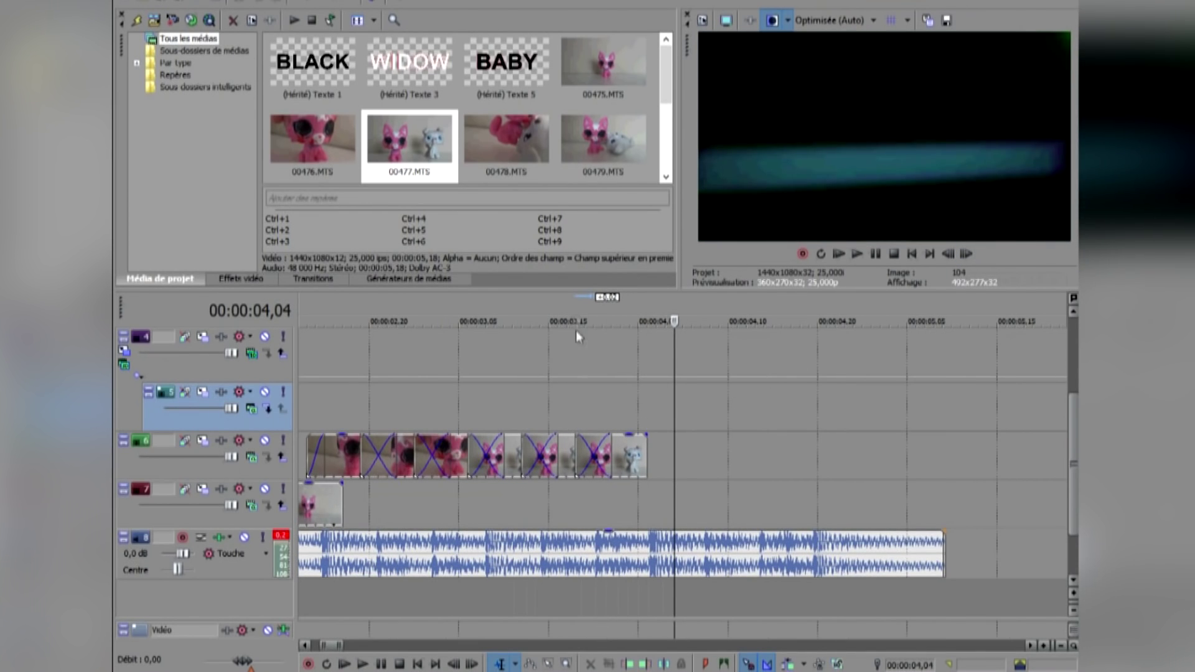
- Open the third 00476 close-up's pan/crop and check which effects its chain contains
left_click(514, 397)
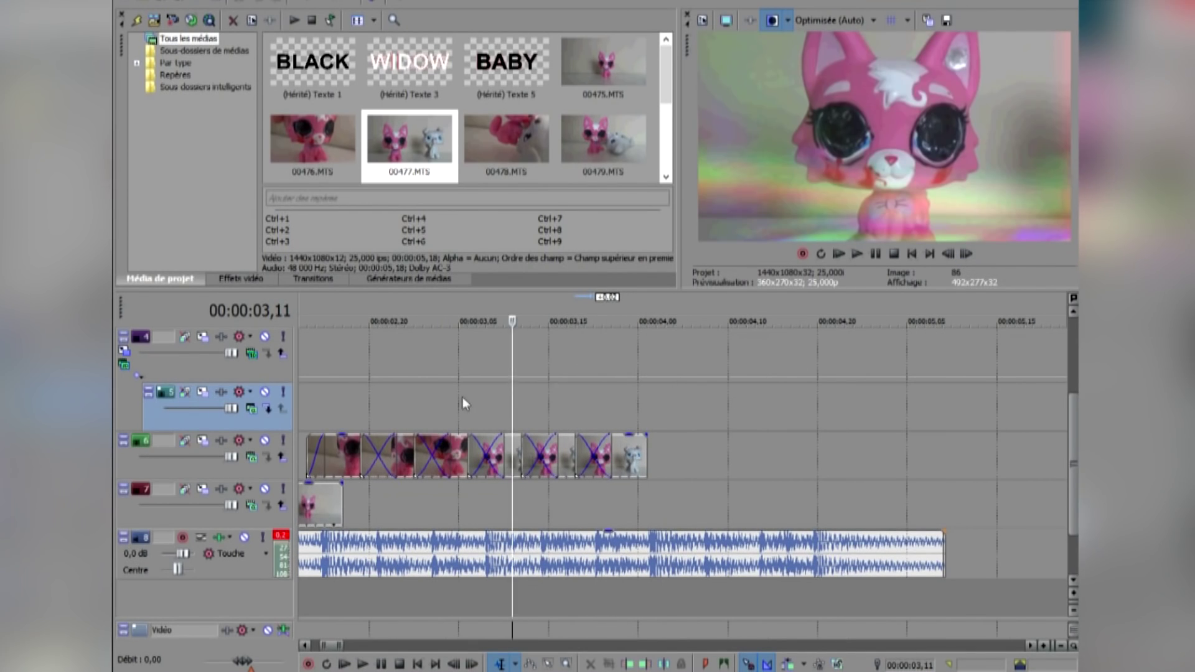
left_click(459, 439)
right_click(460, 442)
left_click(626, 233)
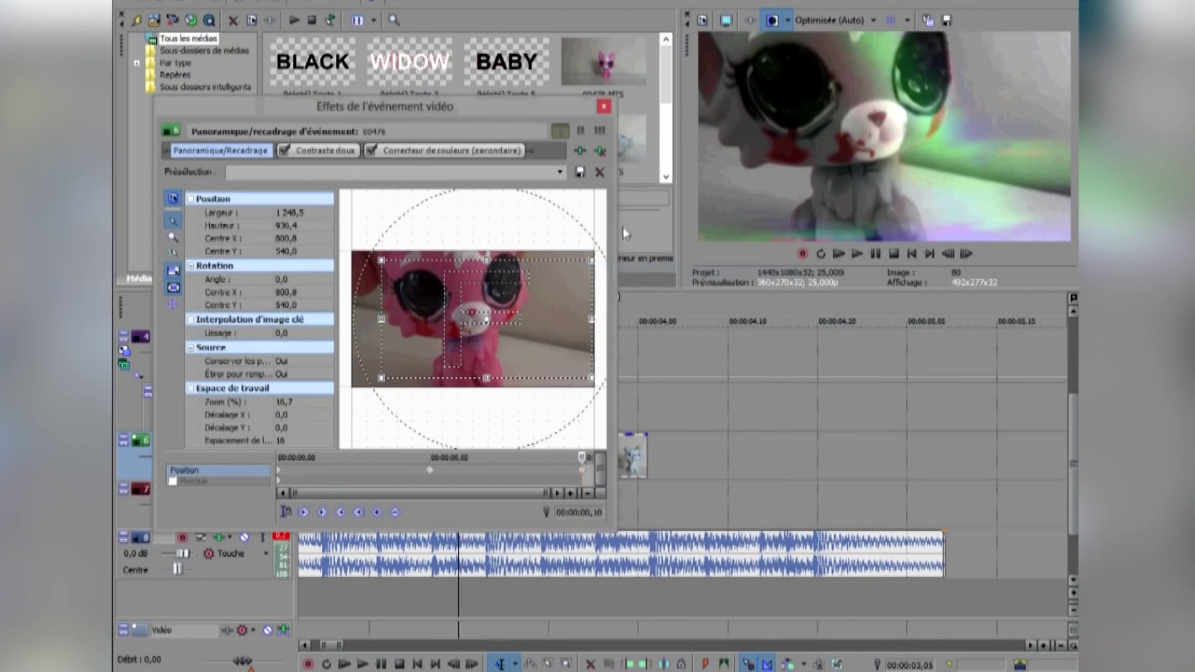
left_click(603, 107)
- Apply the Contraste modéré doux preset of the Contraste doux effect to all three 00477 pieces
left_click(512, 396)
left_click(242, 278)
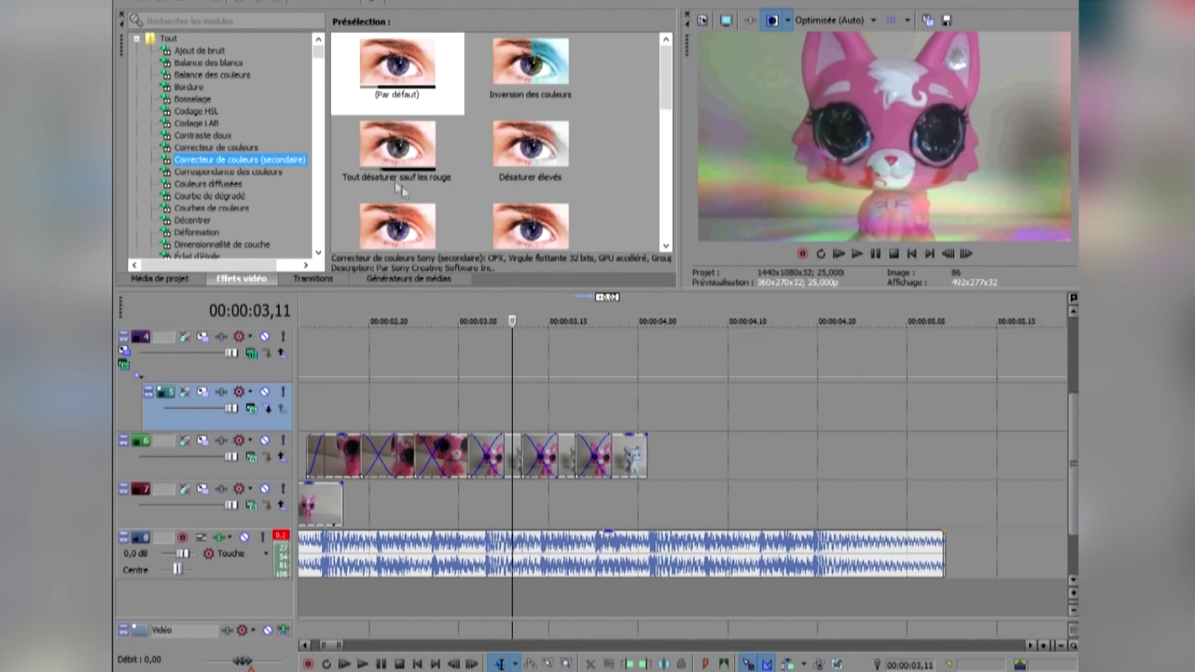
left_click(203, 136)
left_click_drag(398, 69, 528, 459)
left_click(604, 107)
left_click(563, 383)
left_click_drag(405, 72, 567, 457)
left_click(603, 107)
left_click(630, 401)
left_click_drag(402, 69, 625, 458)
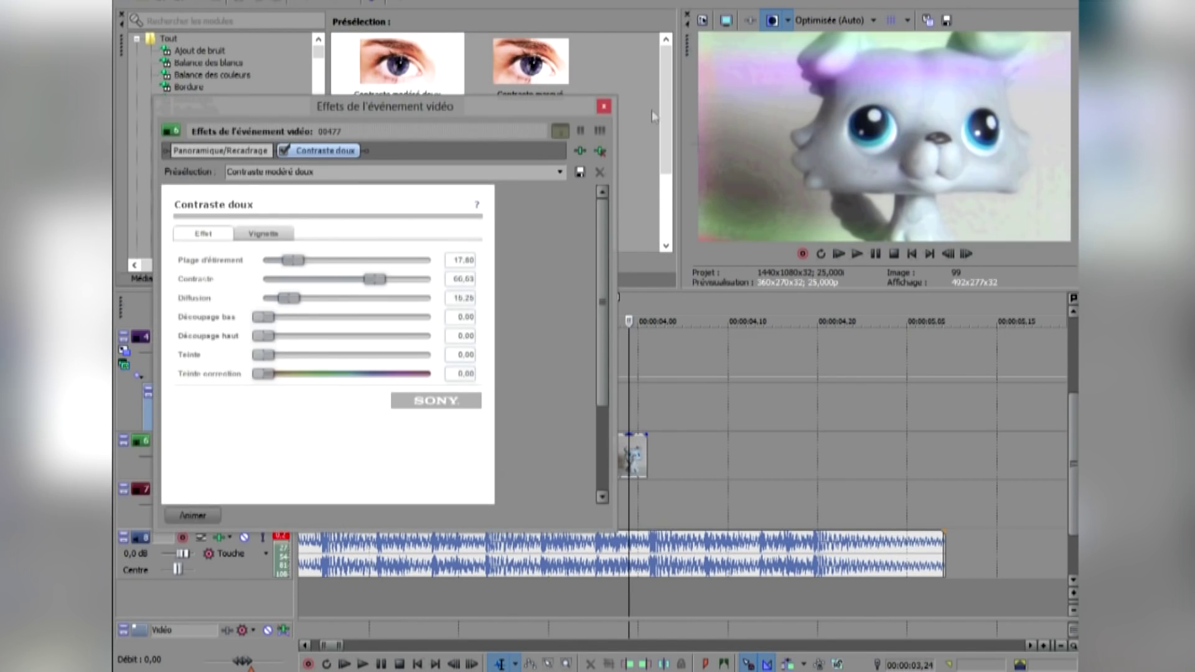
left_click(603, 107)
- Find the Luminosité et contraste effect and check the effect chain on the first 00476 piece
left_click(451, 410)
scroll(460, 410, "down", 2)
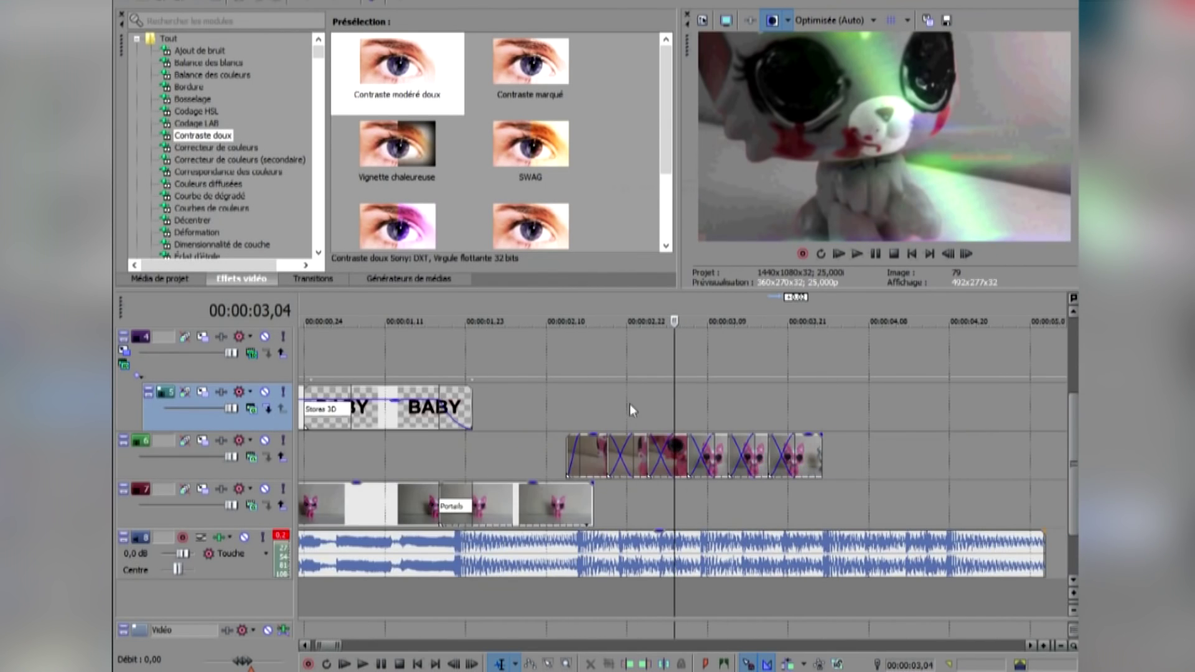
left_click(719, 409)
left_click(593, 414)
scroll(313, 163, "down", 15)
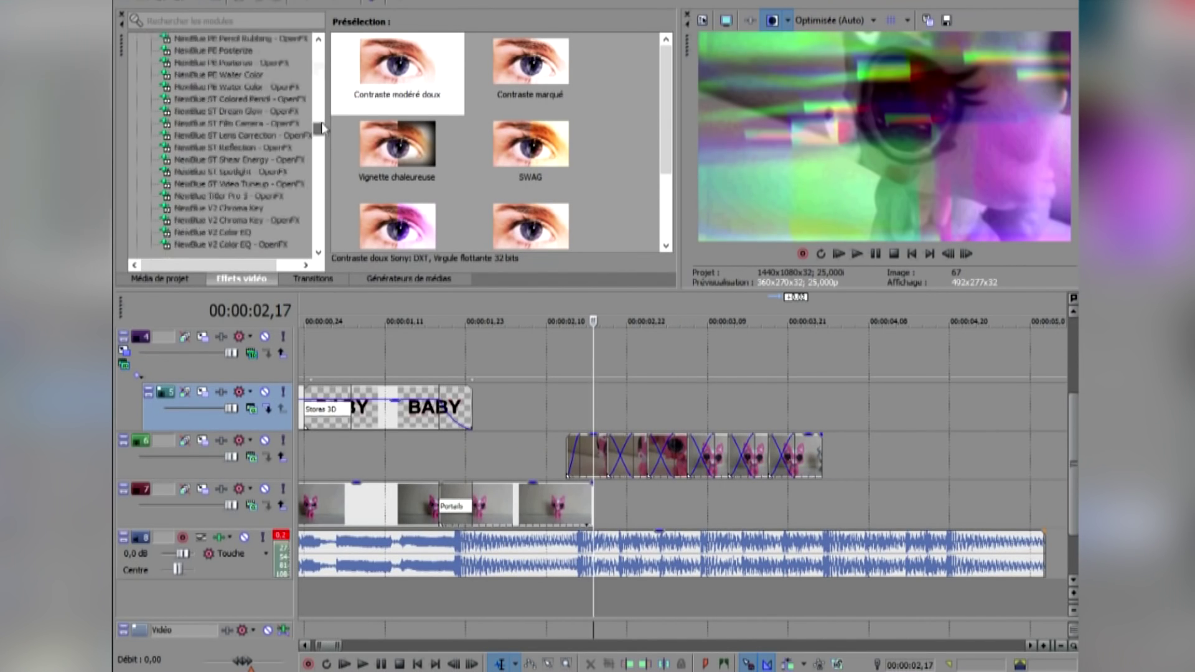
left_click_drag(310, 157, 311, 86)
left_click(284, 90)
left_click_drag(530, 144, 598, 457)
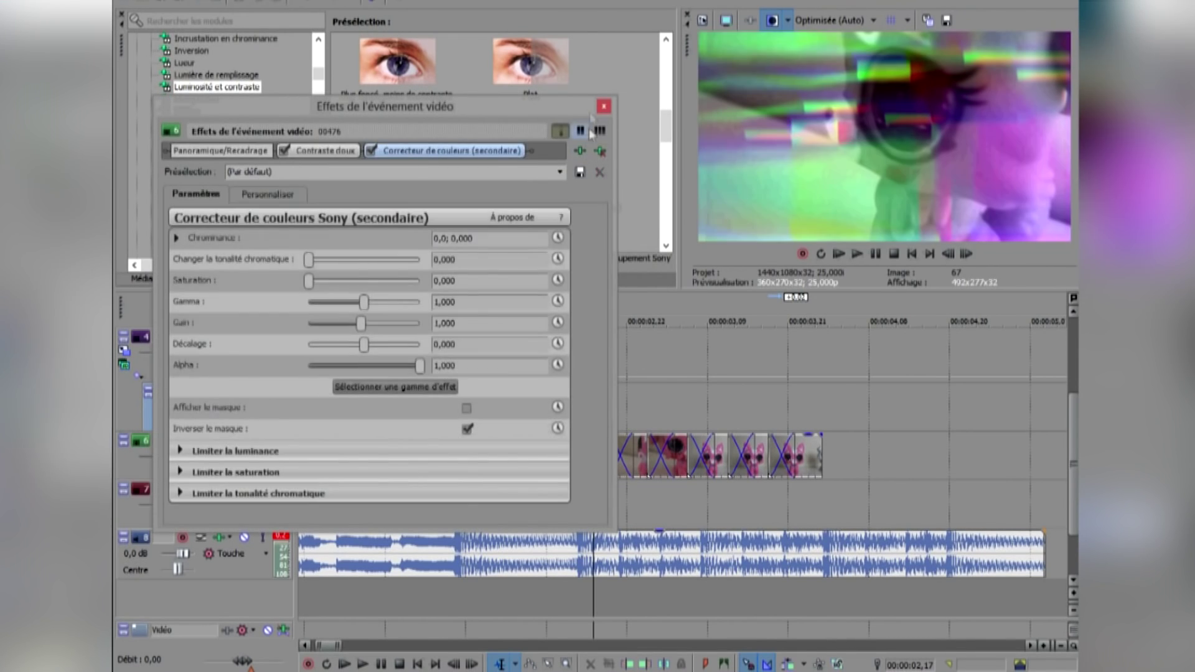
key("Escape")
- Review the Noir et blanc and Luminosité et contraste effects used on the last 00475 clip
right_click(540, 468)
left_click(614, 117)
left_click(319, 150)
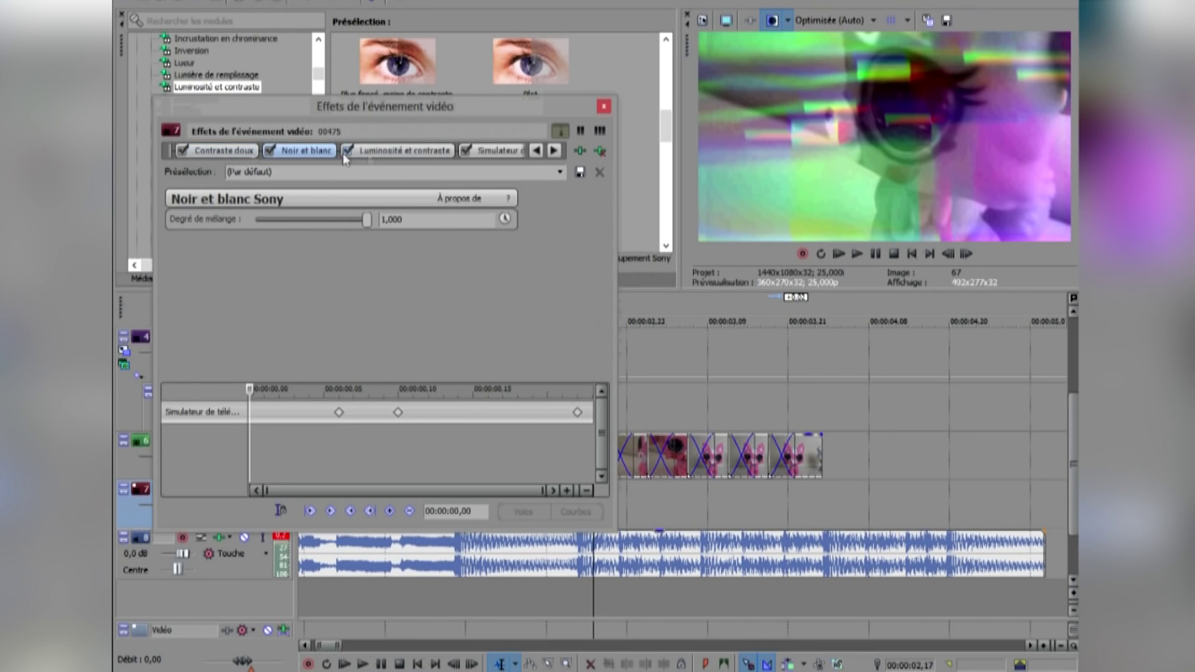
left_click(374, 151)
left_click(603, 107)
- Apply the azertyuiop preset of Luminosité et contraste to the three 00476 close-up pieces
left_click_drag(400, 148, 597, 450)
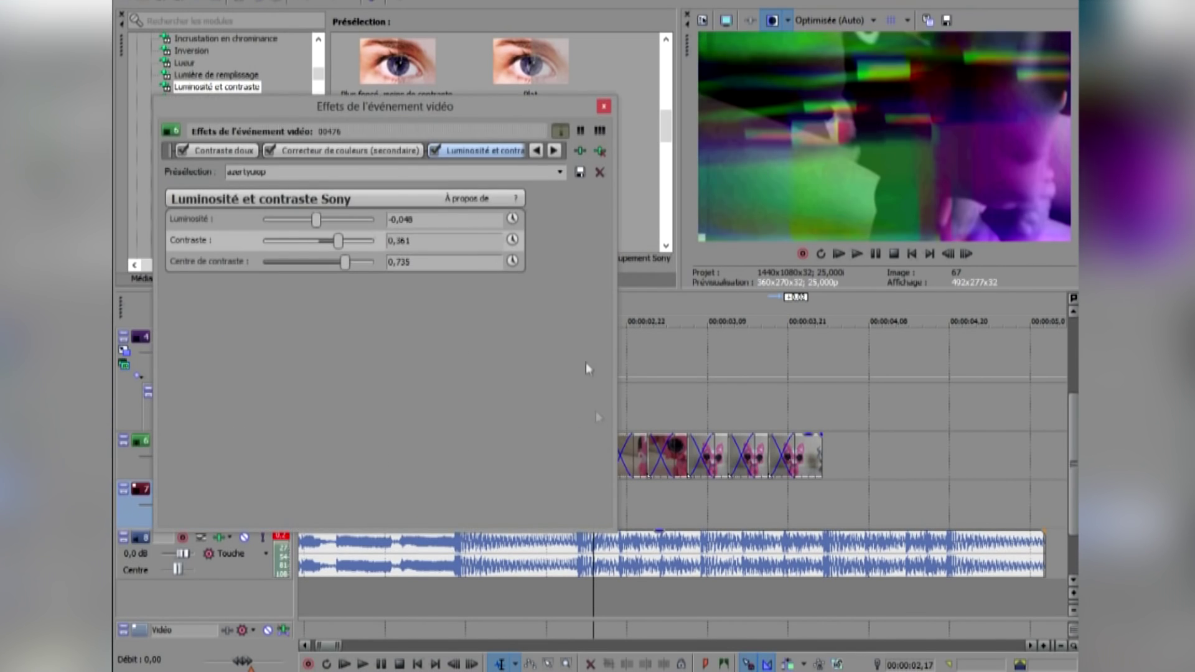
left_click(966, 255)
left_click_drag(486, 107, 487, 211)
left_click_drag(405, 162, 641, 452)
left_click(604, 209)
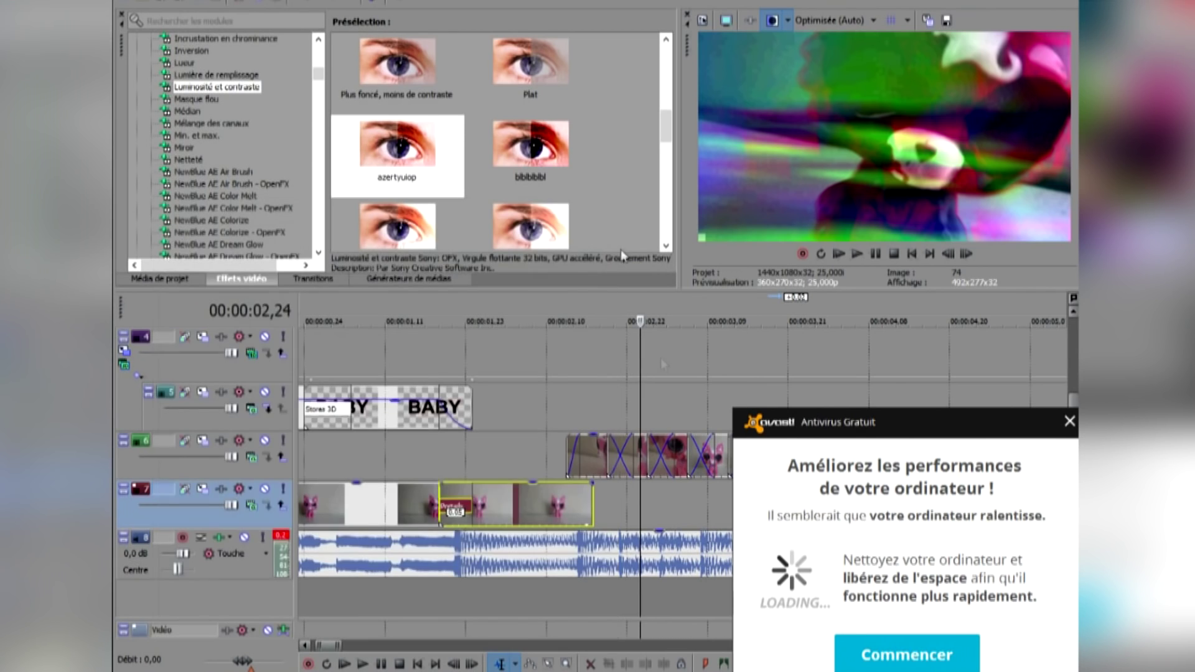
left_click(680, 411)
left_click_drag(397, 148, 676, 460)
left_click(603, 209)
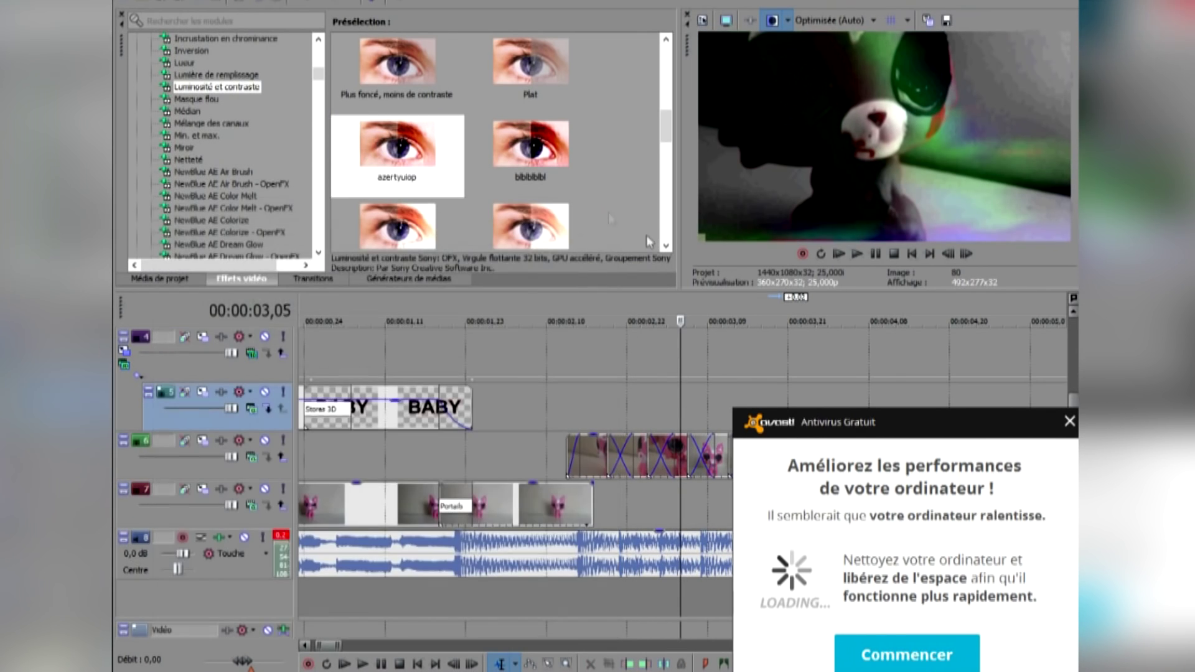
- Add the secondary colour corrector to the first 00477 piece, sampling the cat's red marks, with saturation 0, an inverted mask, hue centre 109,3 and width 10,0
left_click(720, 415)
scroll(715, 470, "up", 3)
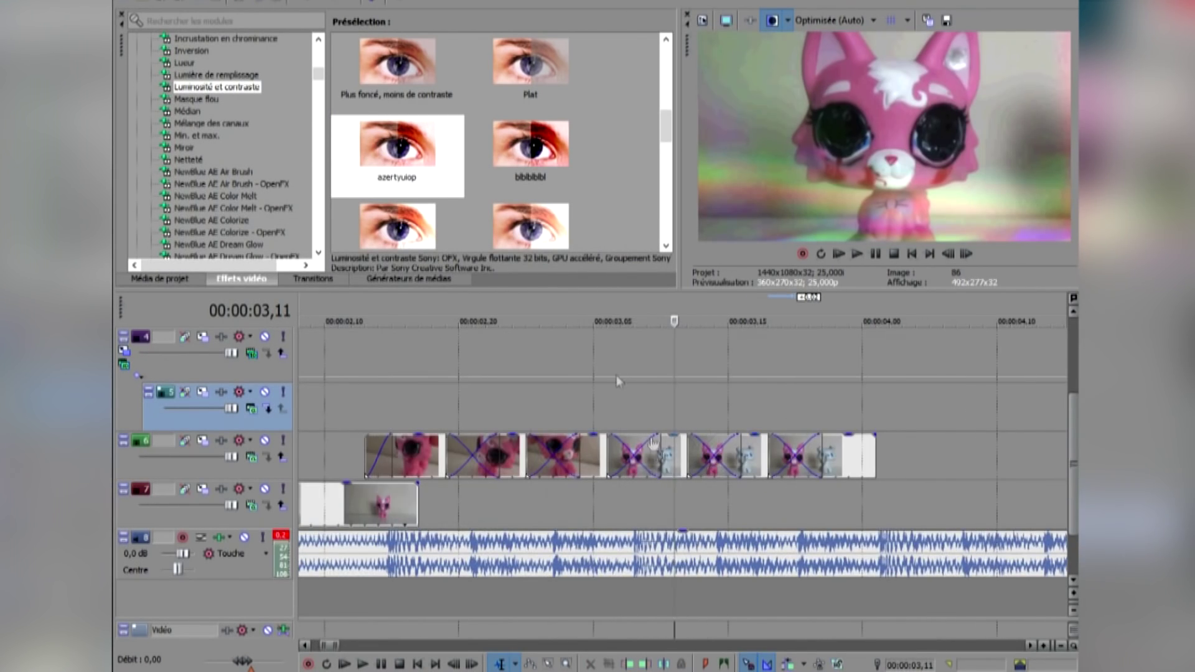
left_click_drag(389, 150, 647, 417)
left_click_drag(318, 73, 318, 48)
left_click(221, 150)
left_click_drag(392, 75, 644, 454)
left_click(286, 300)
left_click(262, 485)
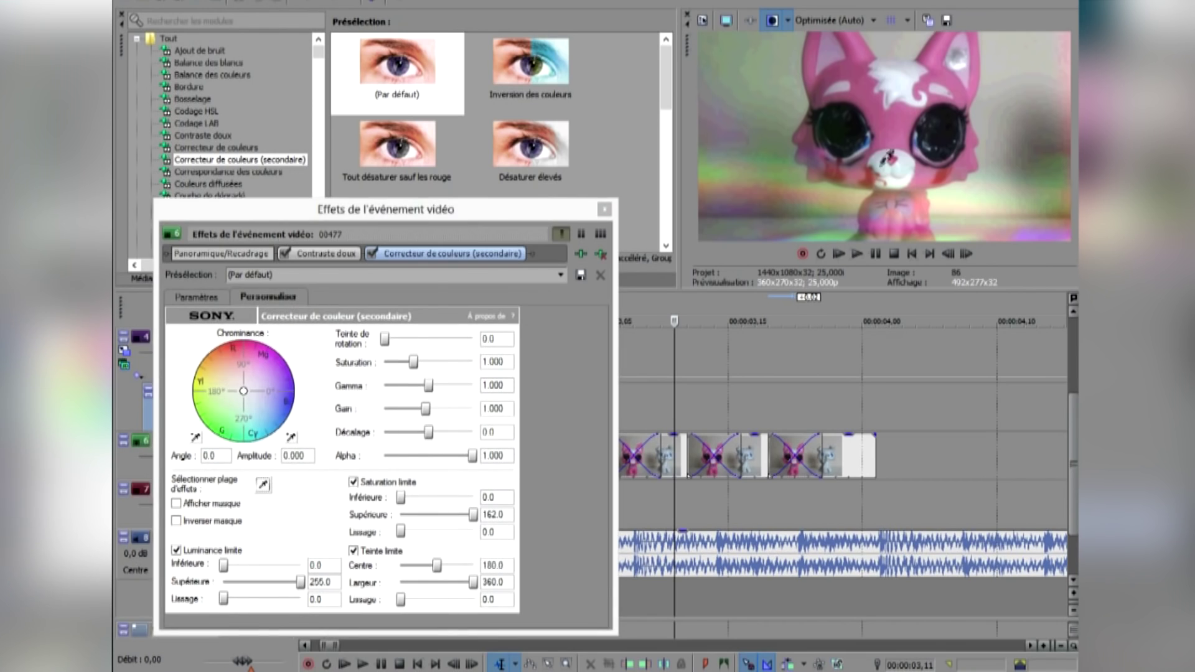
left_click(885, 162)
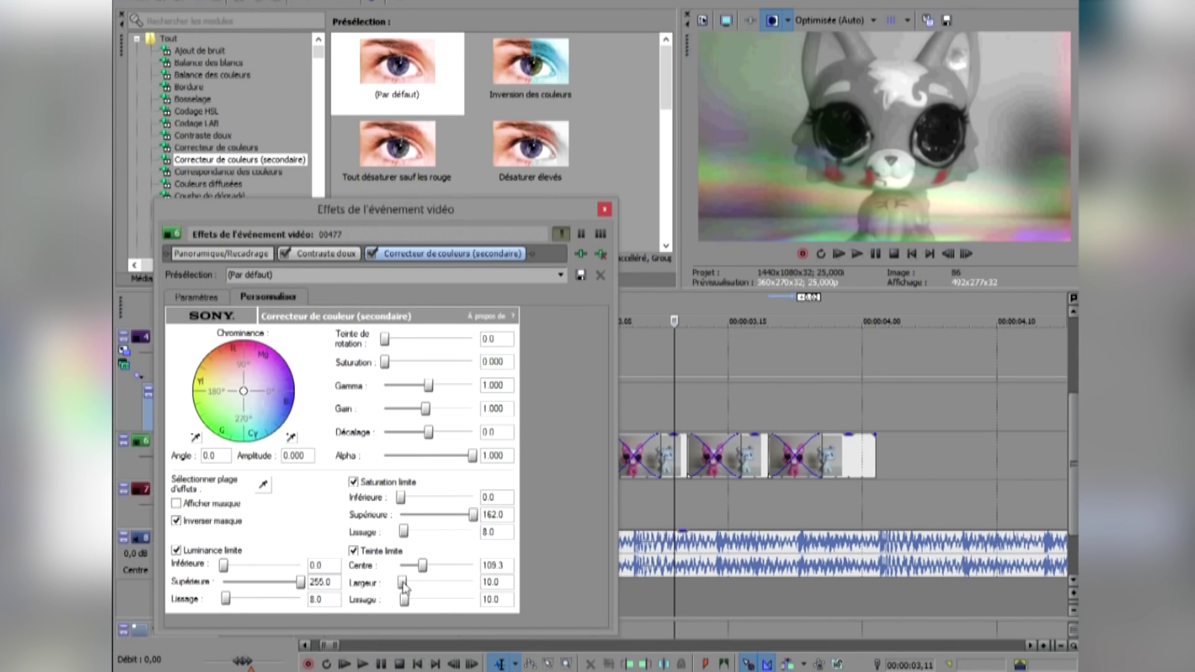
left_click(604, 209)
- Add the secondary colour corrector to the second 00477 piece with saturation 0, an inverted mask, upper saturation limit 151,8, hue centre 103,8 and width 11,2
left_click_drag(398, 73, 754, 442)
left_click(268, 296)
left_click(269, 488)
left_click(848, 179)
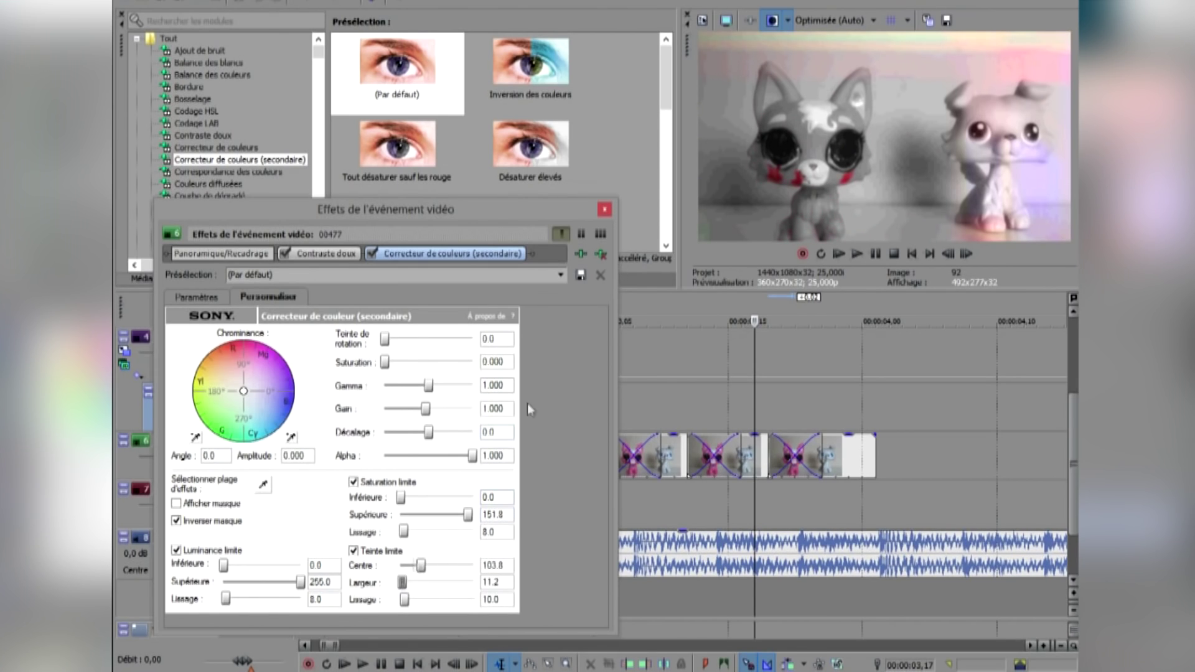
left_click(605, 210)
- Apply the default Noir et blanc effect to the third 00477 piece showing the grey dog
left_click(835, 398)
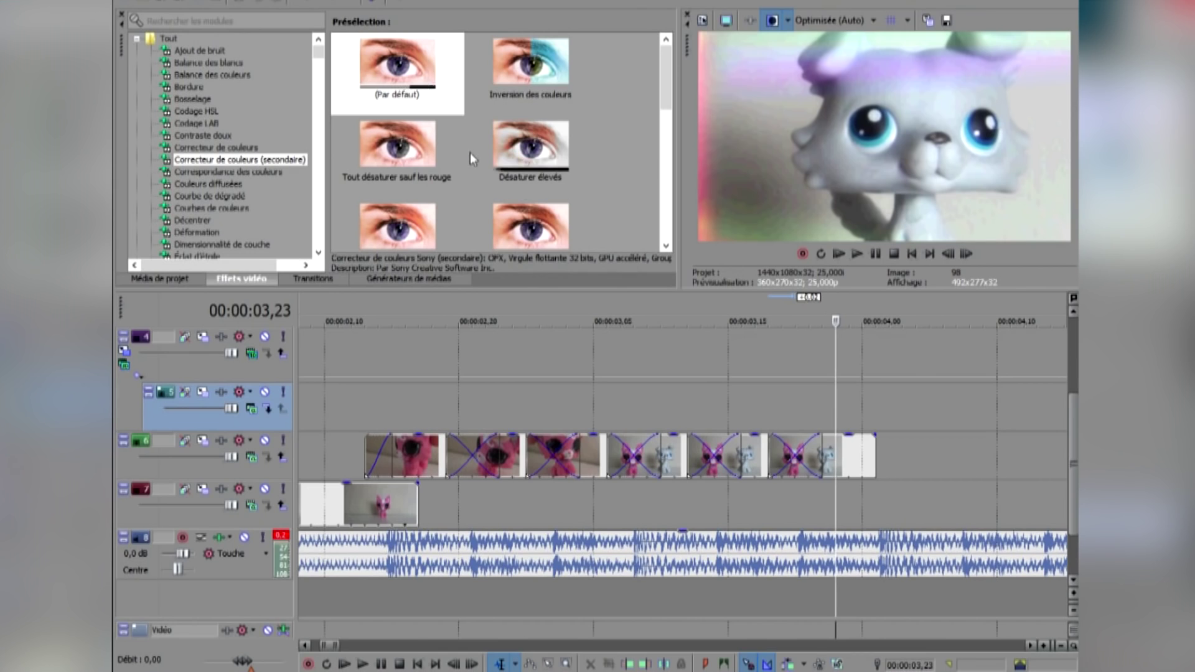
left_click_drag(318, 51, 320, 221)
left_click(199, 89)
left_click_drag(398, 80, 518, 216)
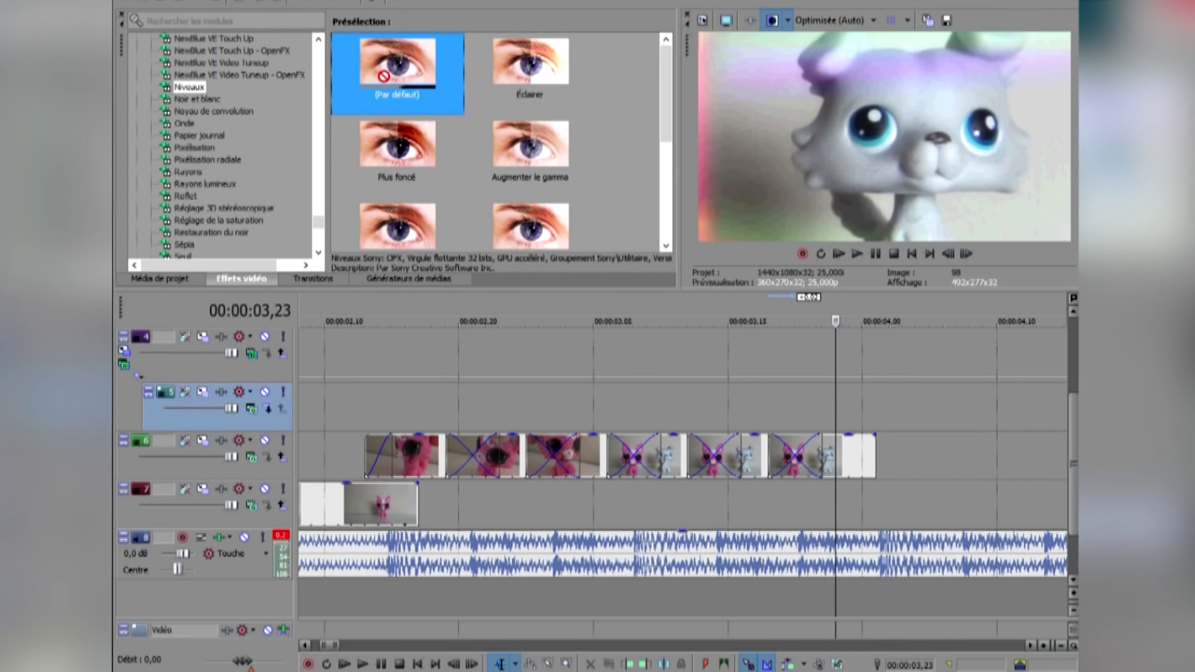
left_click(210, 99)
left_click_drag(399, 70, 800, 452)
left_click(612, 210)
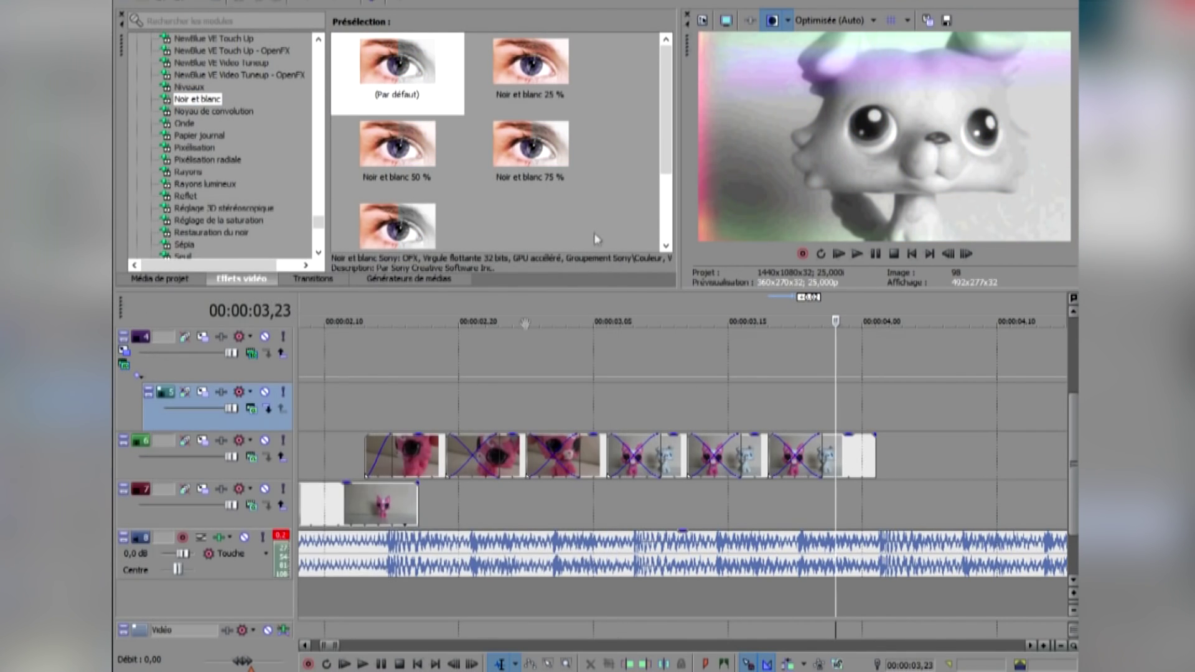
- Apply the azertyuiop preset of Luminosité et contraste to all three 00477 pieces
left_click(404, 410)
left_click(674, 397)
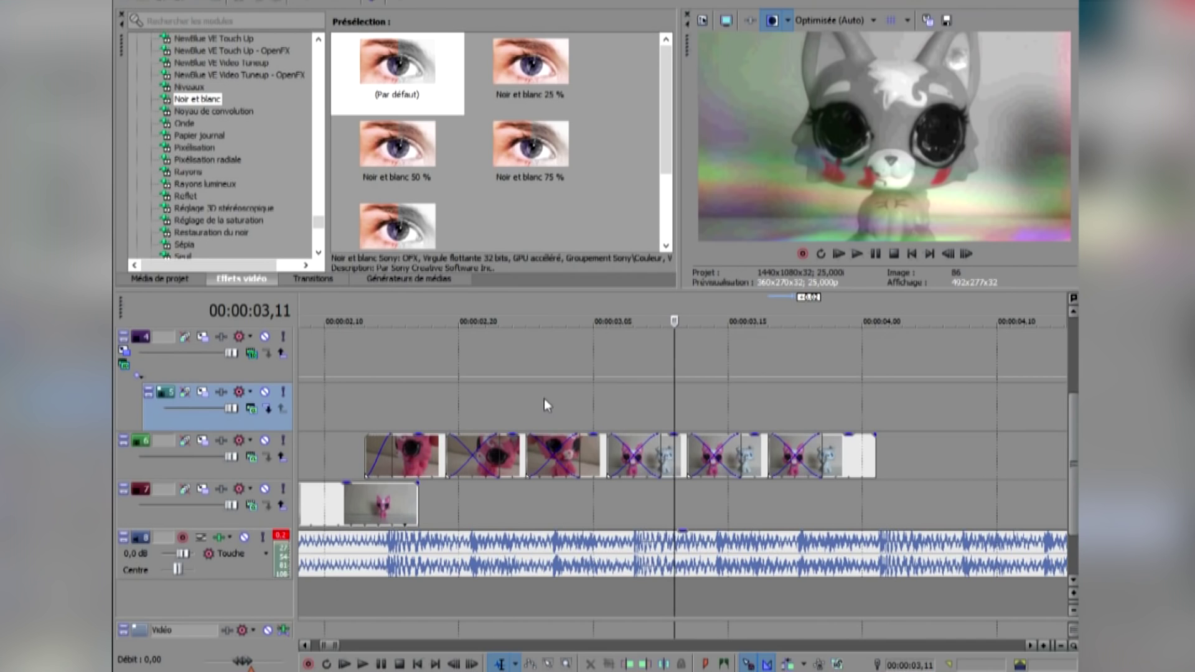
left_click_drag(318, 223, 295, 76)
left_click(218, 88)
scroll(498, 143, "down", 3)
left_click_drag(397, 149, 670, 453)
left_click(610, 212)
left_click(579, 411)
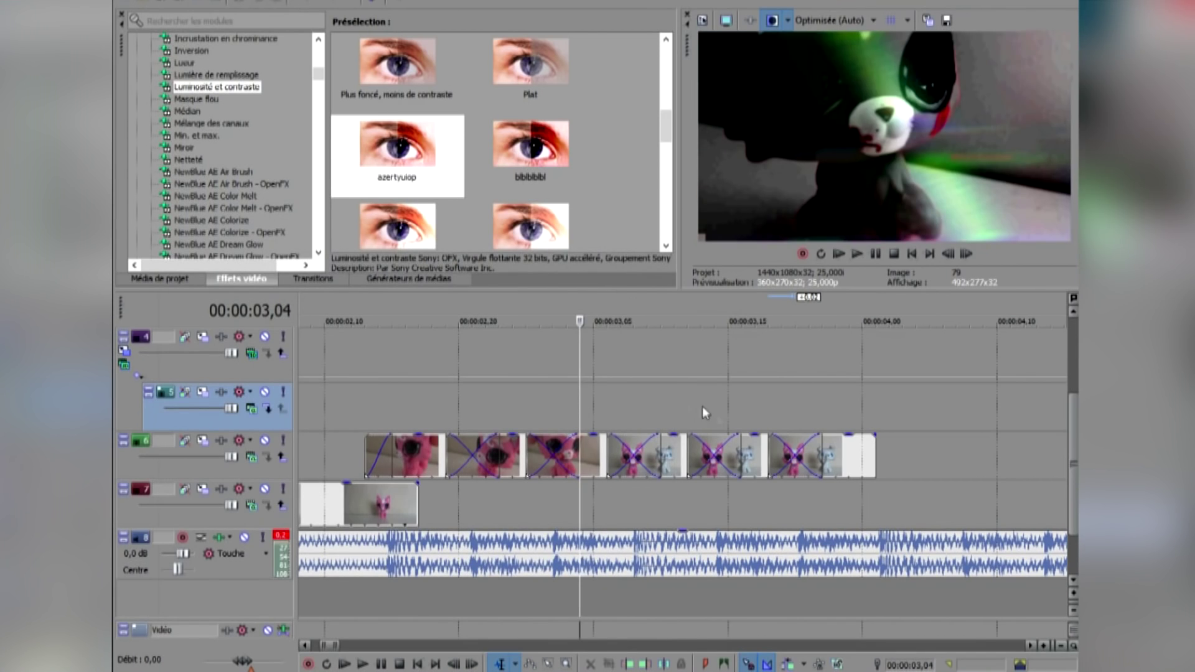
left_click(755, 404)
left_click_drag(428, 162, 751, 450)
left_click(606, 212)
left_click_drag(423, 158, 831, 453)
left_click(604, 209)
- Play the close-up sequence to check the new colour and contrast effects against the music
left_click(912, 253)
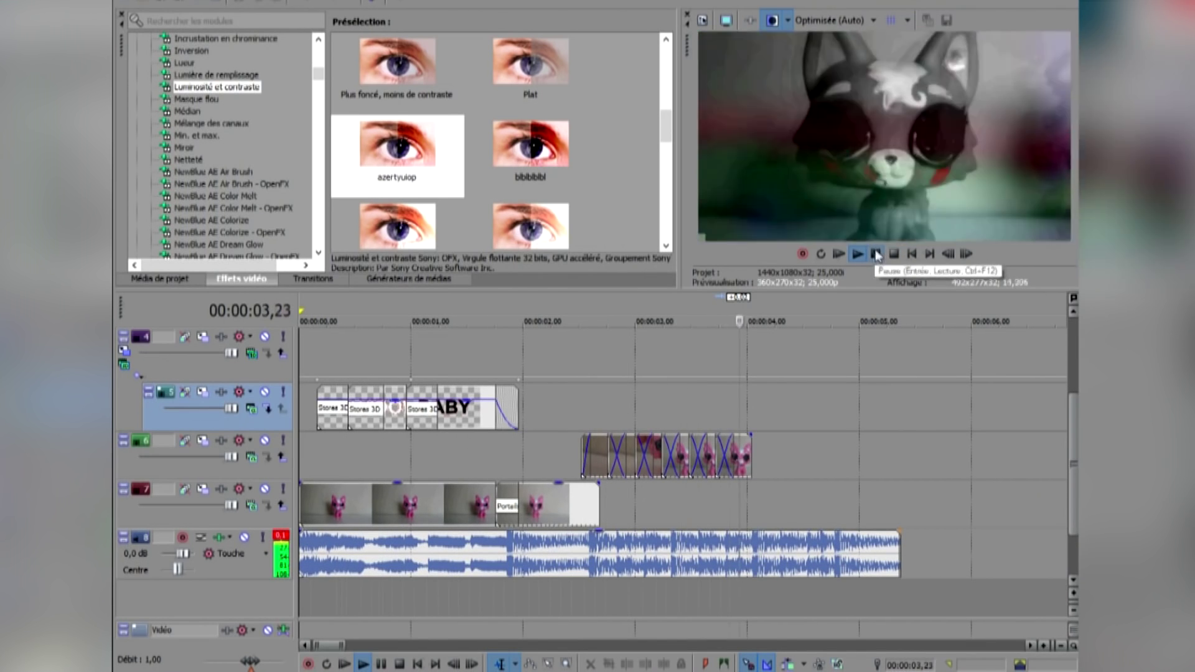
left_click(576, 410)
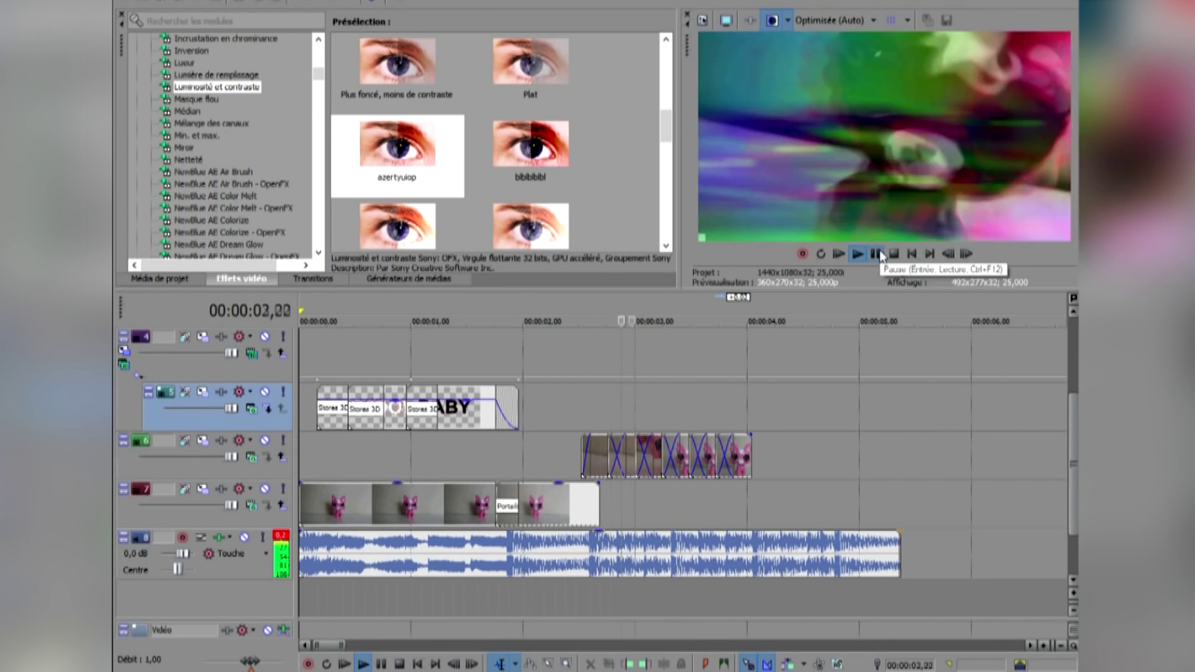
left_click(880, 256)
scroll(652, 406, "up", 2)
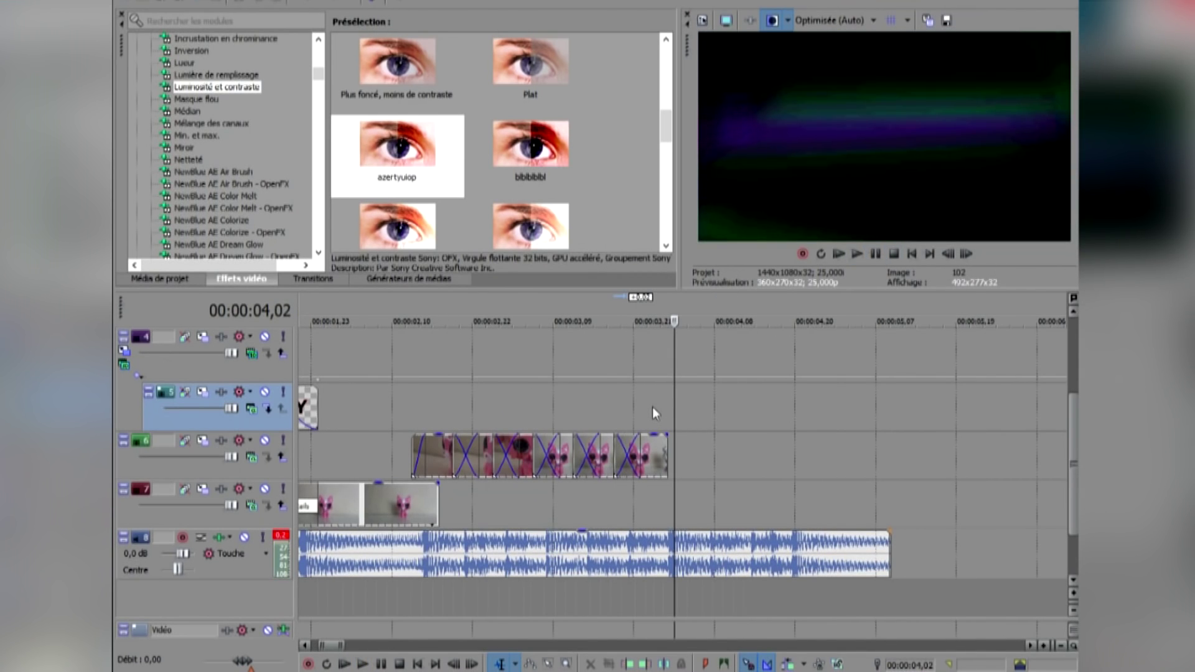
left_click(653, 406)
key("space")
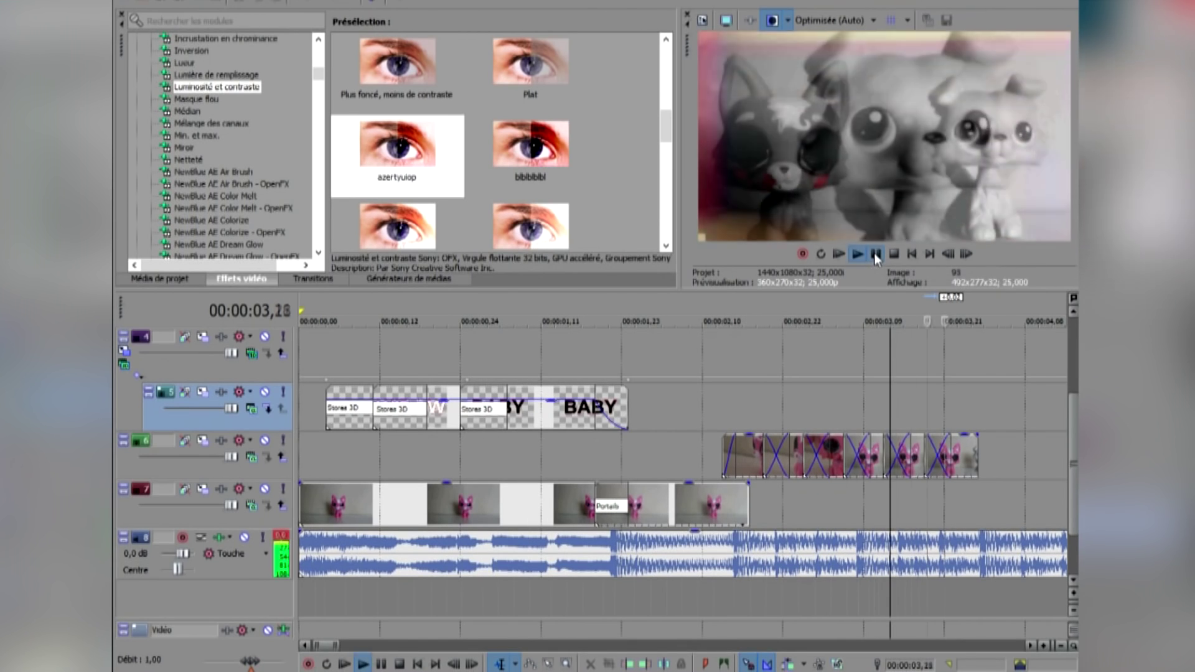
left_click(875, 254)
- Add 00480.MTS at the end of the close-up track, delete its audio track, and overlap its start with the last 00477 piece
left_click(158, 278)
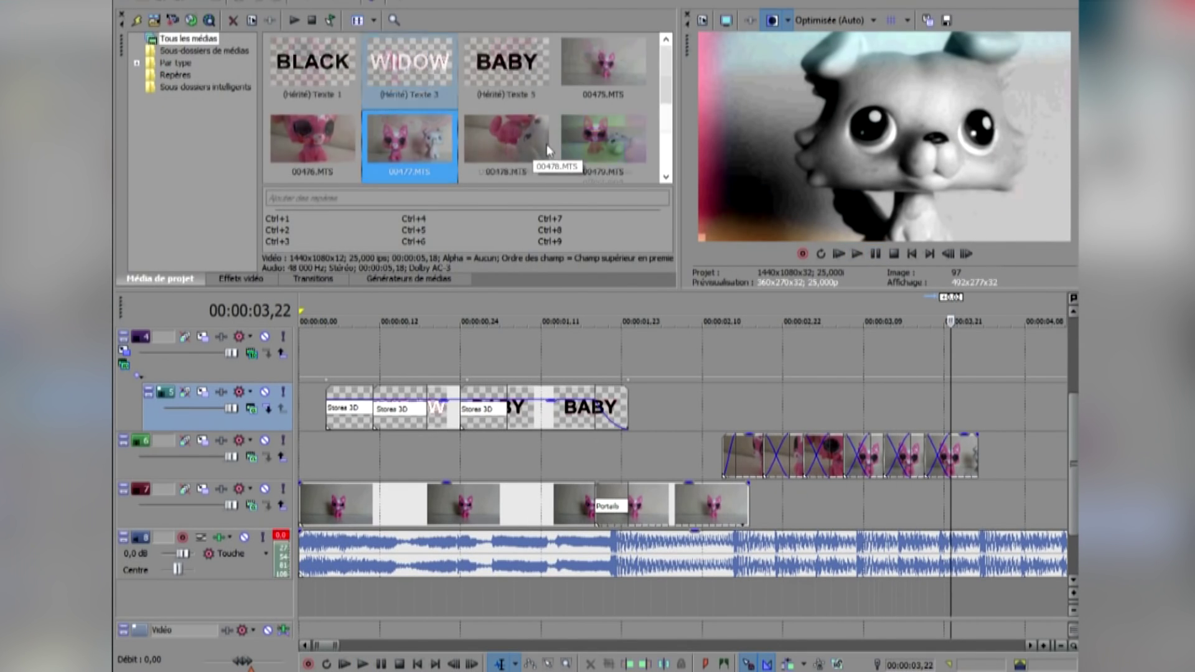
scroll(541, 141, "down", 1)
left_click_drag(965, 461, 971, 463)
scroll(973, 463, "down", 1)
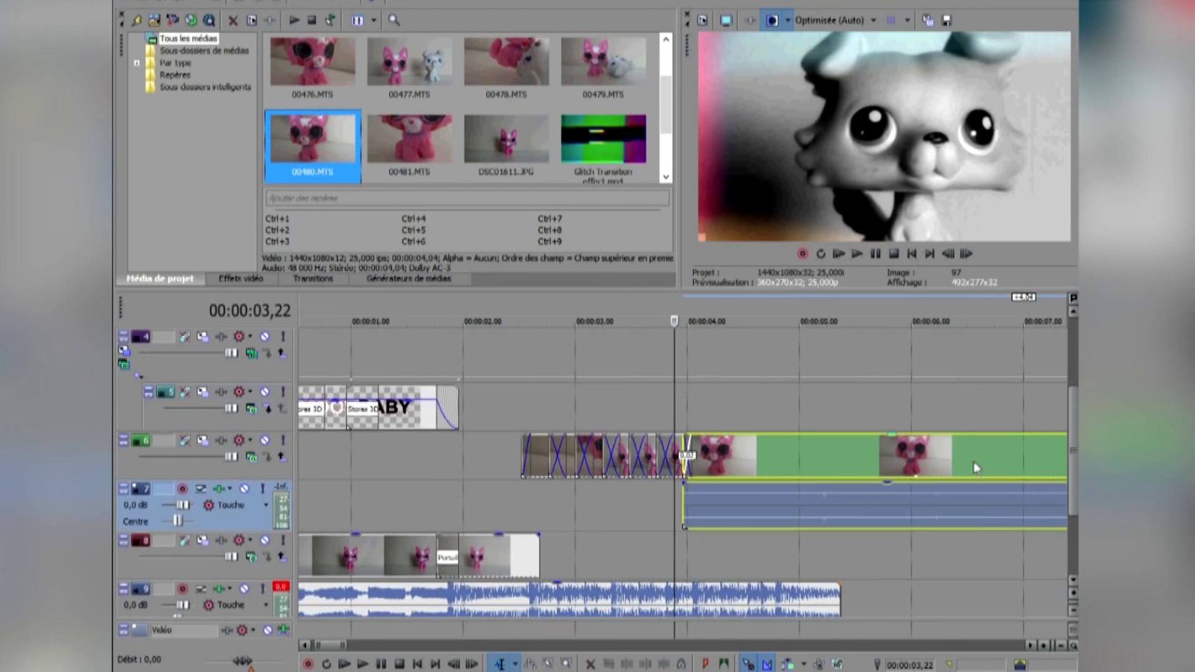
right_click(630, 505)
left_click(672, 393)
left_click_drag(774, 473, 756, 456)
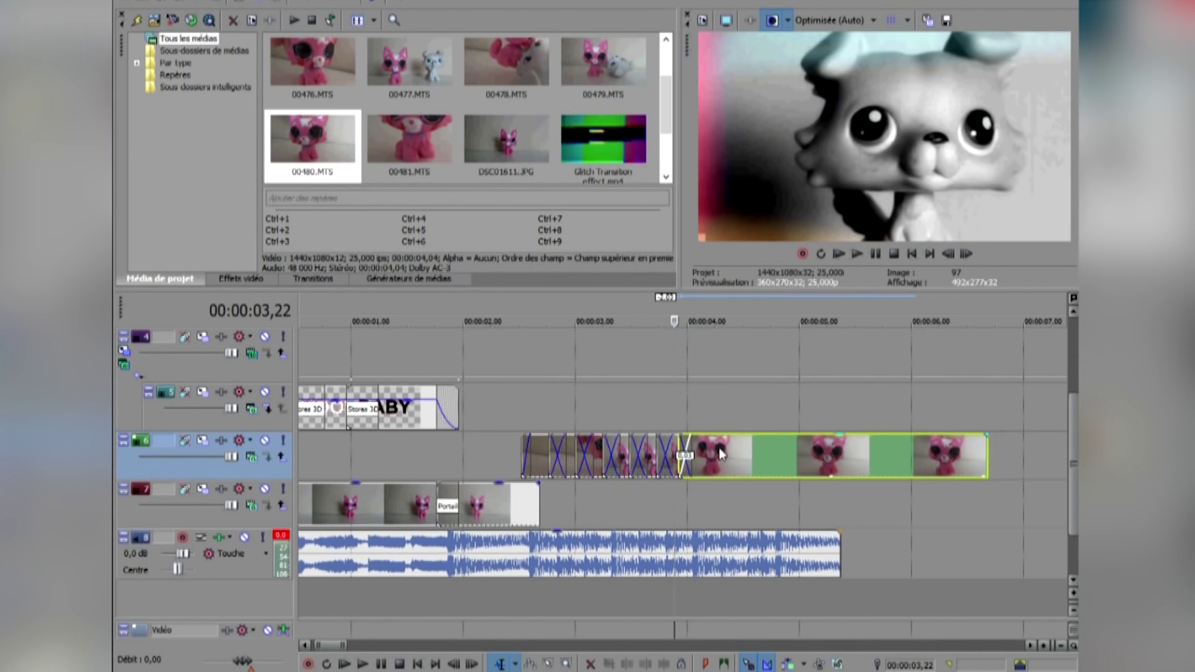
scroll(725, 454, "up", 3)
left_click(878, 256)
scroll(887, 393, "down", 5)
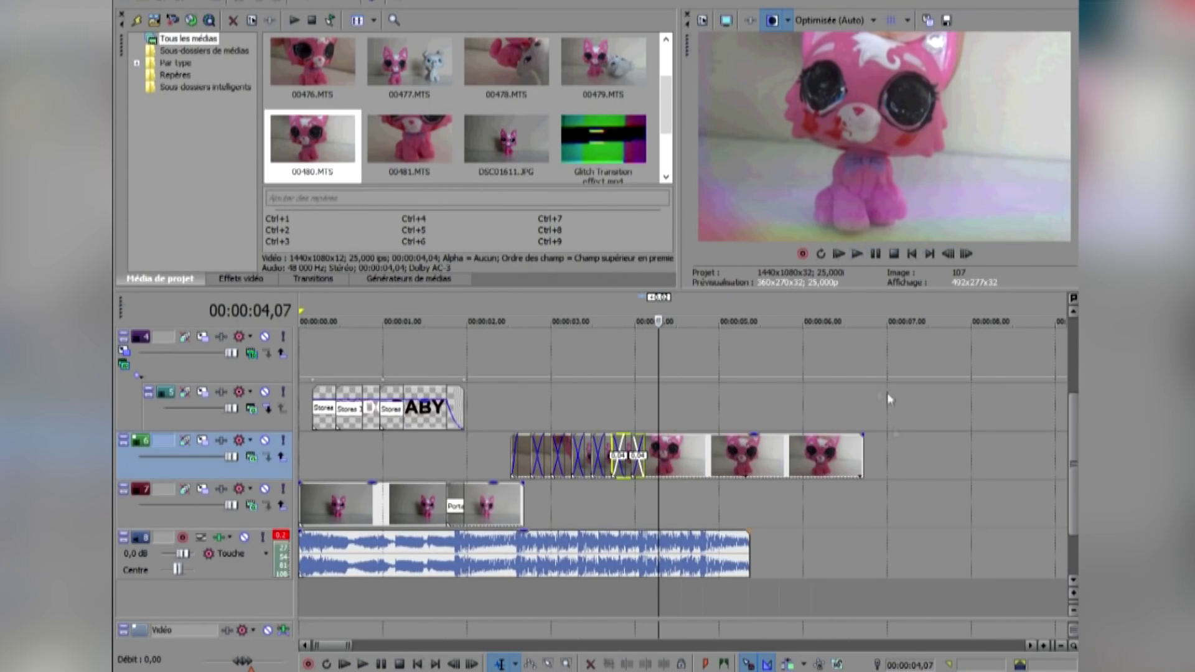
- Try deleting the first 00480 piece and moving the second against the last 00477 shot, and undo both edits
right_click(739, 458)
left_click(799, 369)
left_click_drag(837, 451, 694, 449)
left_click(644, 419)
scroll(643, 419, "up", 4)
left_click(307, 2)
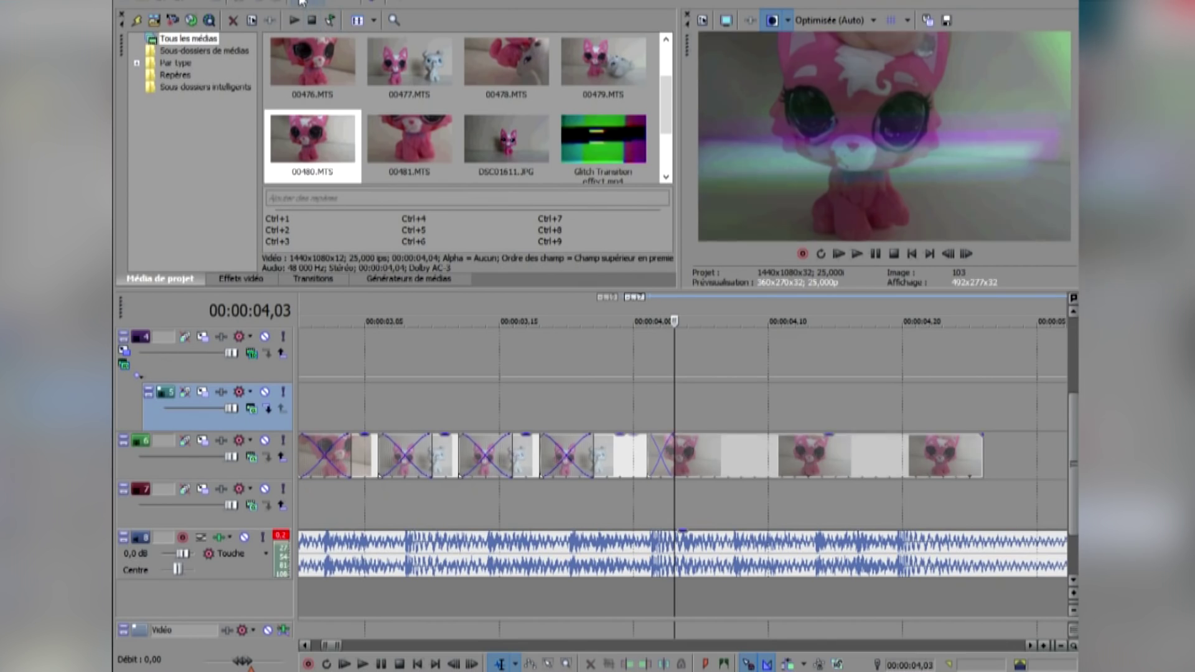
left_click(306, 3)
- Shorten the first 00480 piece to end at about 00:00:04,08, move the second piece closer, and play to find the next beat
scroll(809, 444, "down", 3)
left_click_drag(852, 443, 696, 440)
left_click_drag(925, 462, 818, 462)
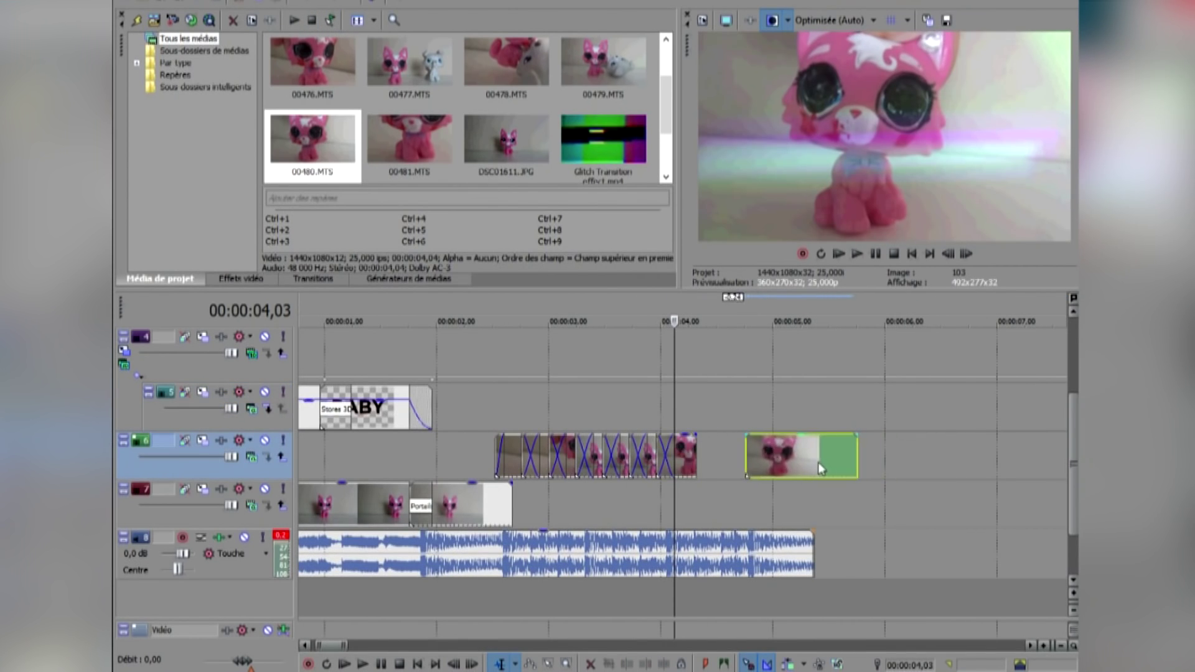
scroll(816, 462, "up", 4)
left_click(776, 375)
left_click(620, 505)
key("space")
key("space")
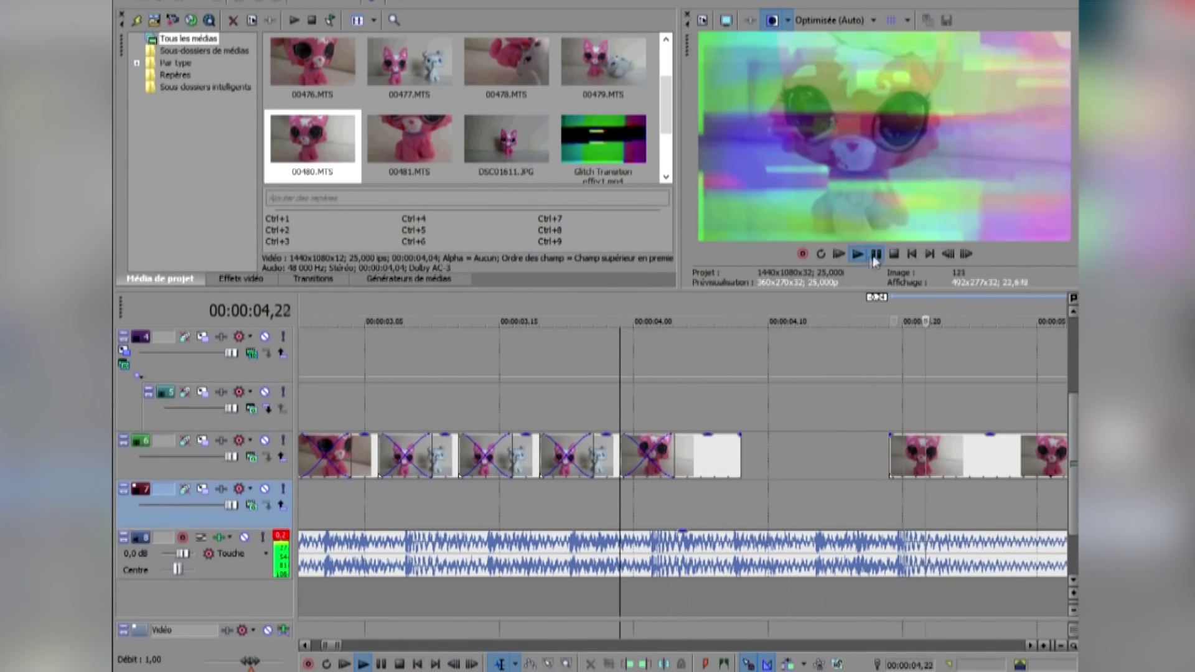
key("space")
- Extend the first 00480 piece to 00:00:04,10 and overlap the second 00480 piece with it for a 4-frame crossfade
left_click(727, 502)
left_click_drag(741, 457, 768, 457)
left_click_drag(968, 462, 795, 462)
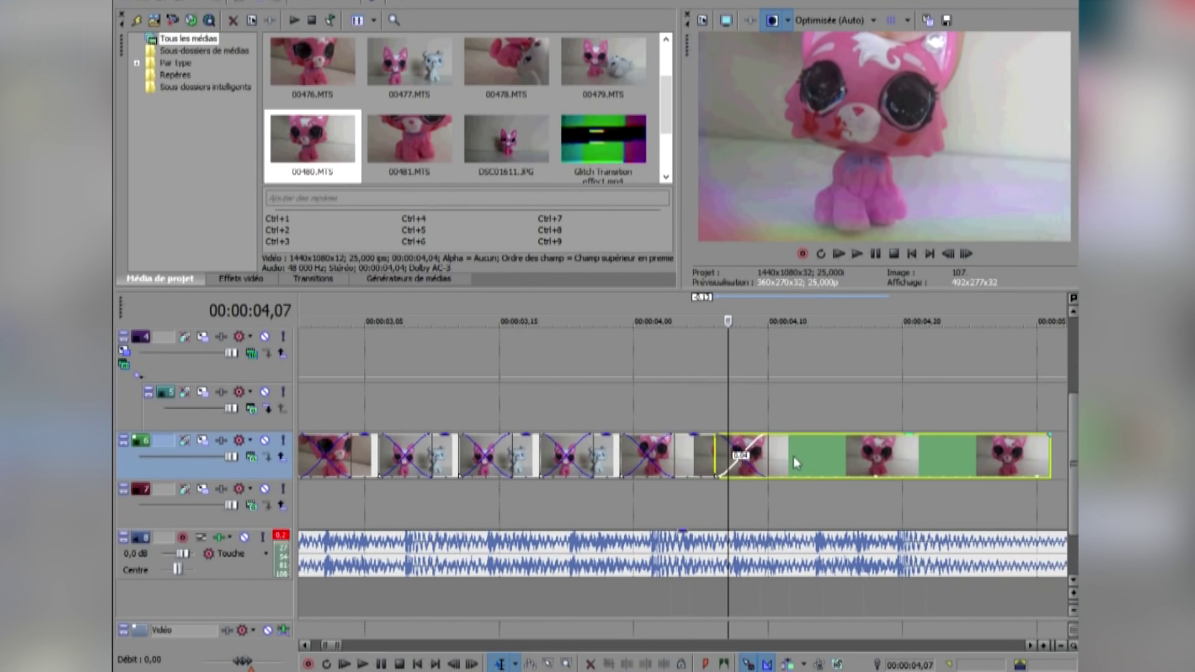
- Play the 00480 shots and check the crossfade timing against the music
left_click(621, 411)
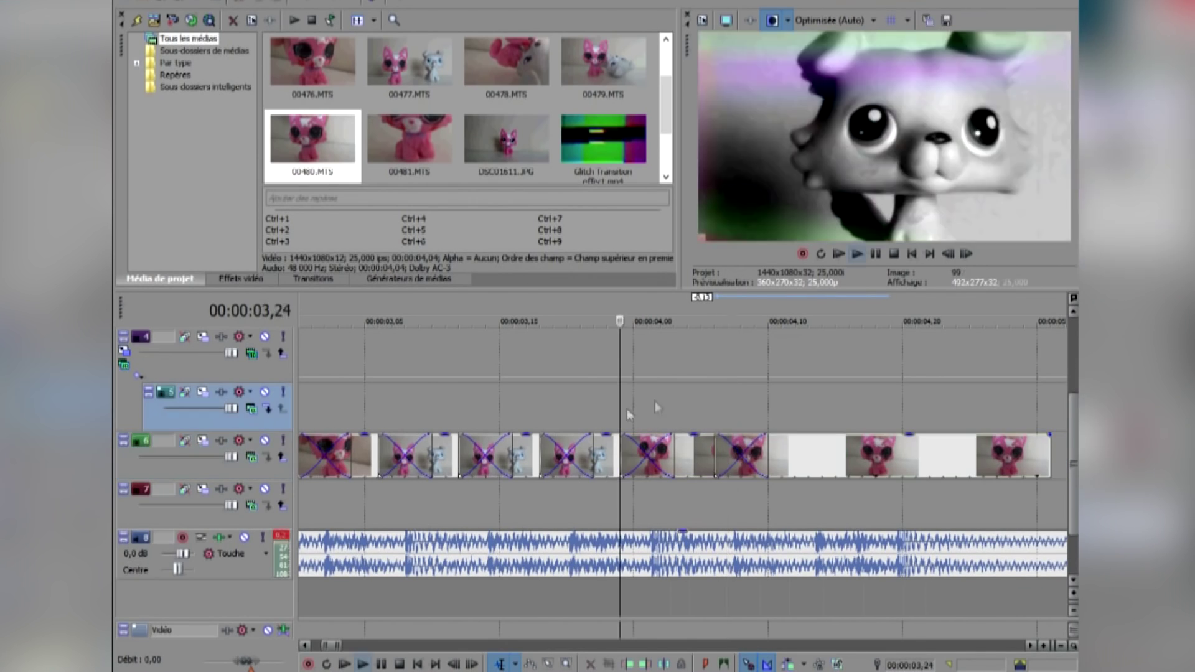
key("space")
left_click(876, 253)
scroll(750, 421, "down", 2)
left_click(514, 417)
scroll(792, 384, "up", 4)
key("space")
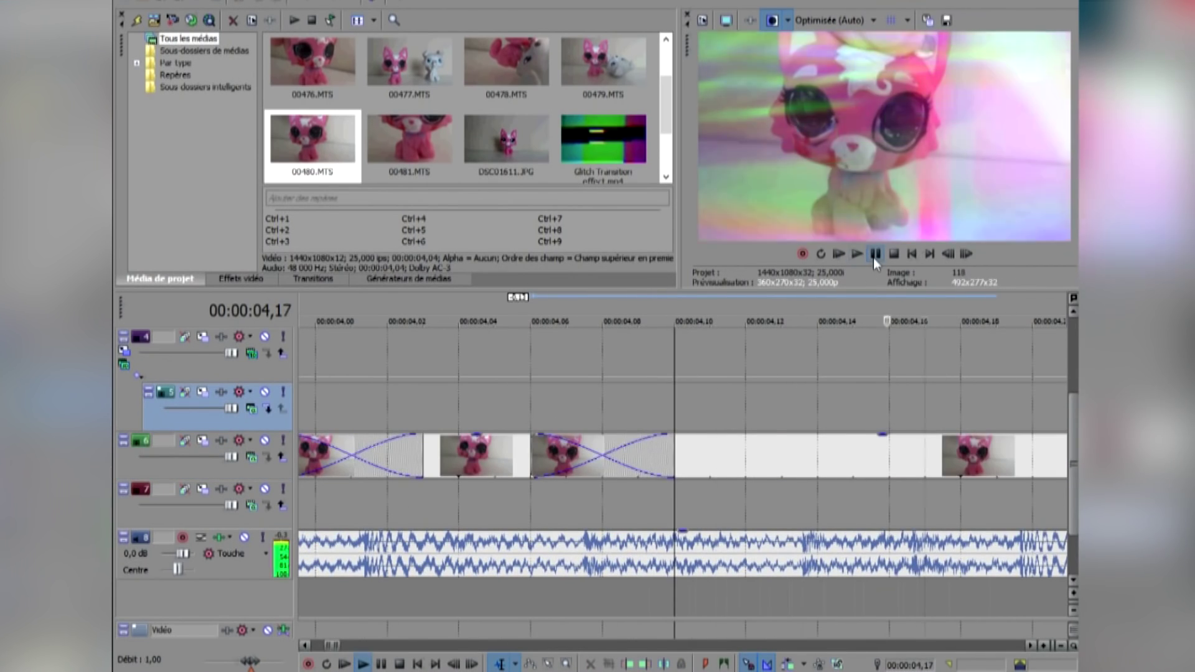
left_click(874, 255)
- Trim the end of the second 00480 piece to 00:00:04,15
scroll(716, 526, "down", 1)
left_click(566, 518)
left_click_drag(1049, 457, 568, 442)
left_click(574, 423)
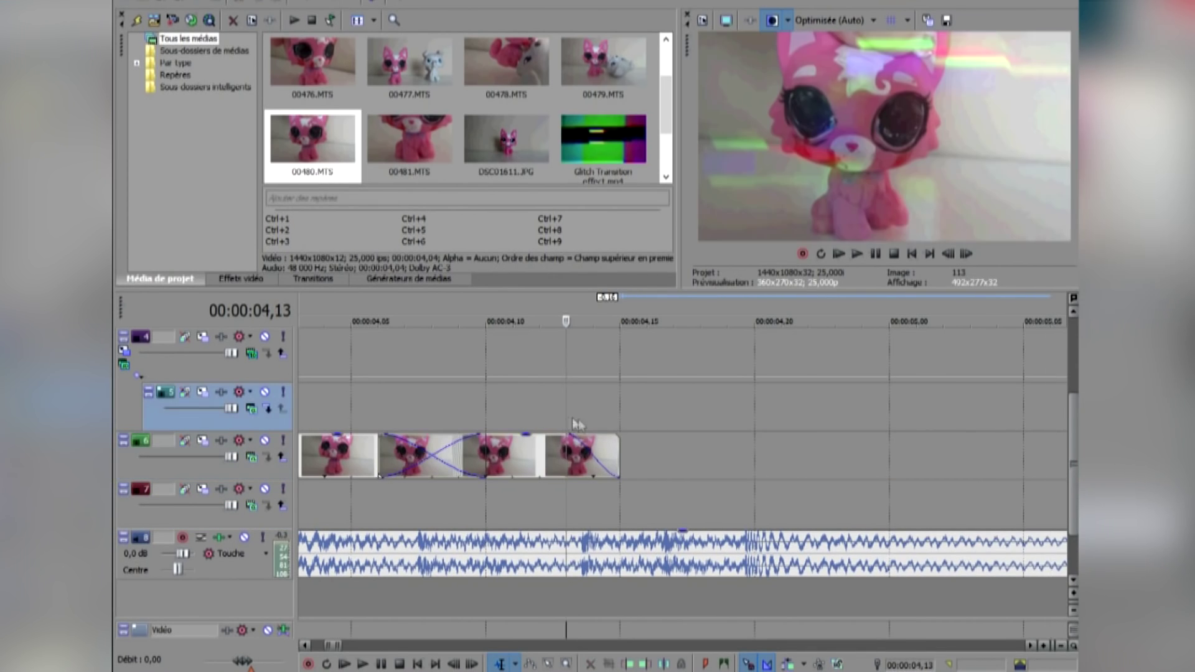
- Place the 00481 clip after the second 00480 piece at 00:00:04,13 and delete its separate audio track
left_click_drag(416, 154, 600, 499)
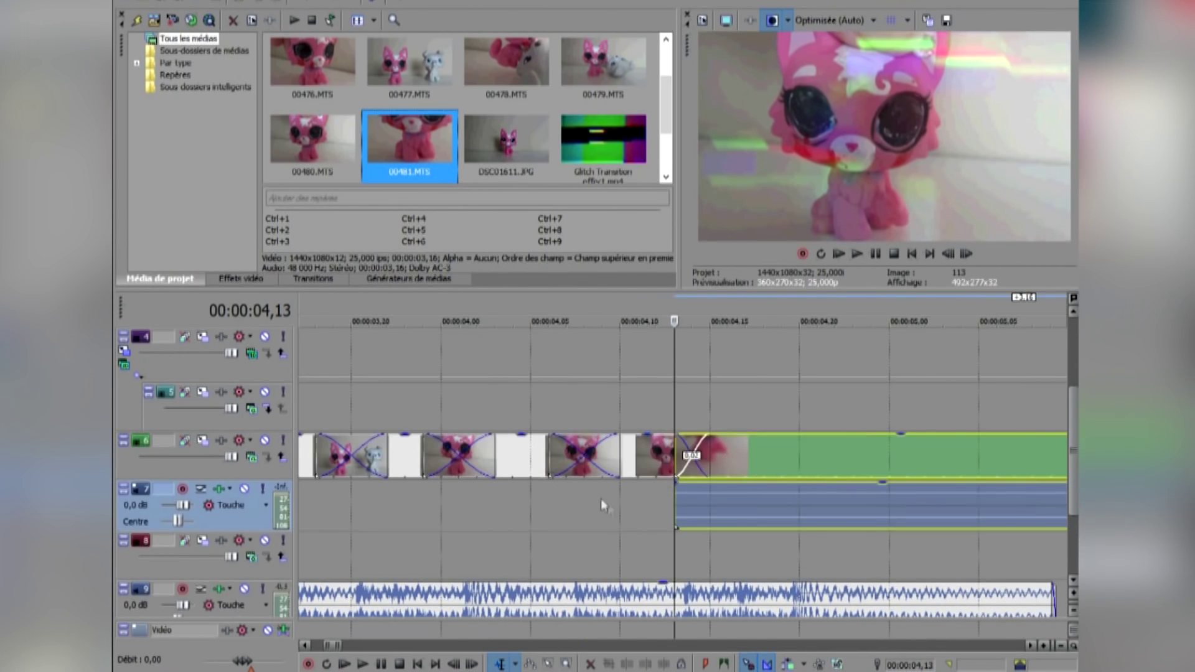
right_click(613, 502)
left_click(656, 394)
- Trim the beginning of the 00481 clip and move it back to 00:00:04,13, overlapping the 00480 piece for a 2-frame crossfade
scroll(747, 436, "down", 1)
left_click_drag(789, 451, 870, 449)
left_click_drag(755, 451, 915, 447)
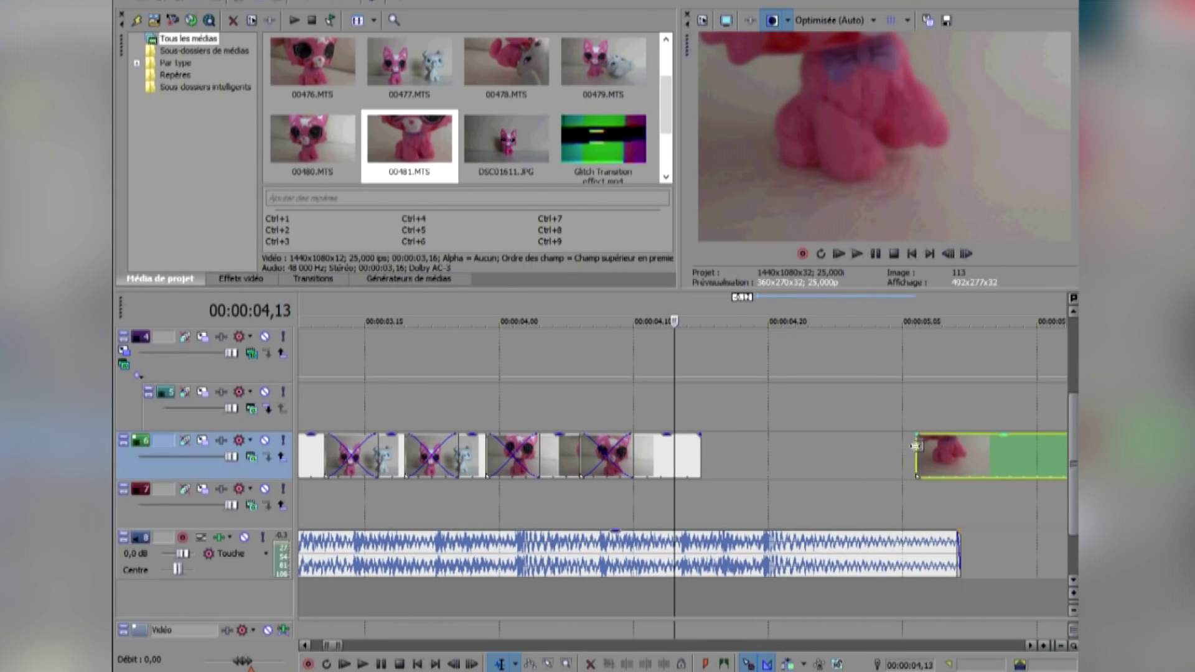
scroll(831, 436, "down", 3)
left_click_drag(838, 457, 730, 454)
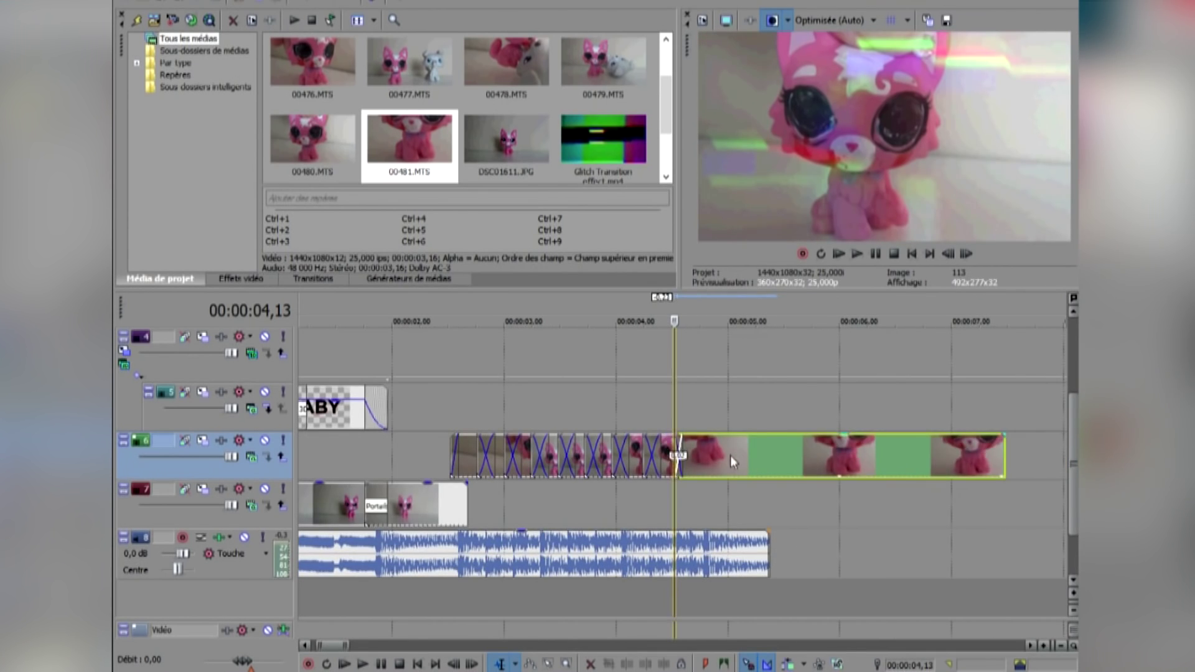
- Split the 00481 clip at about 00:00:04,19, remove its middle section, and move the remaining end piece closer
scroll(772, 458, "up", 3)
key("space")
scroll(803, 464, "down", 3)
left_click(826, 454)
left_click(849, 457)
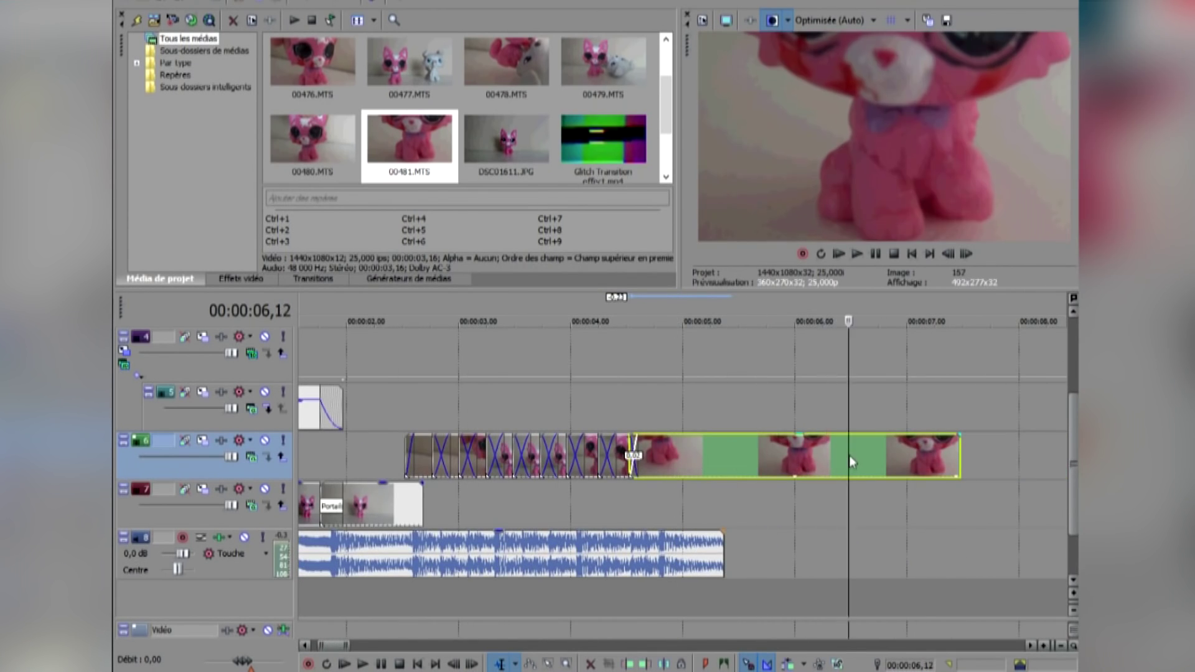
left_click(656, 458)
key("s")
right_click(674, 458)
left_click(733, 375)
left_click_drag(913, 461, 741, 463)
left_click(638, 414)
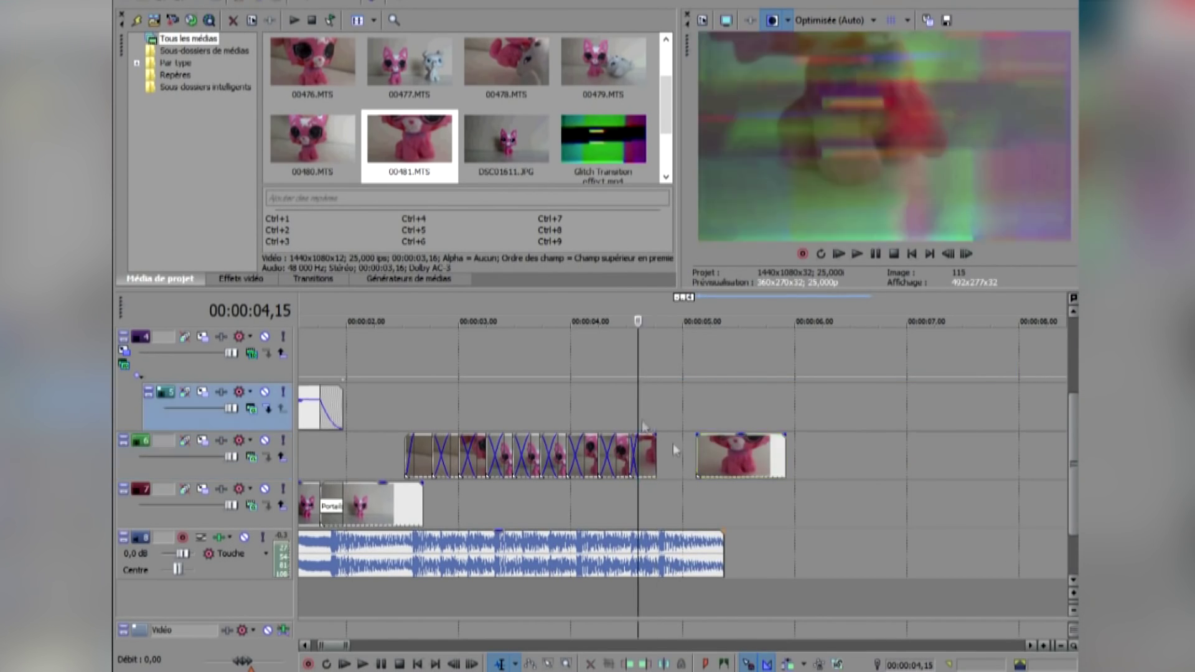
- Play the first 00481 piece against the music to locate the next beat
scroll(862, 471, "up", 7)
scroll(804, 454, "down", 1)
key("space")
left_click(875, 254)
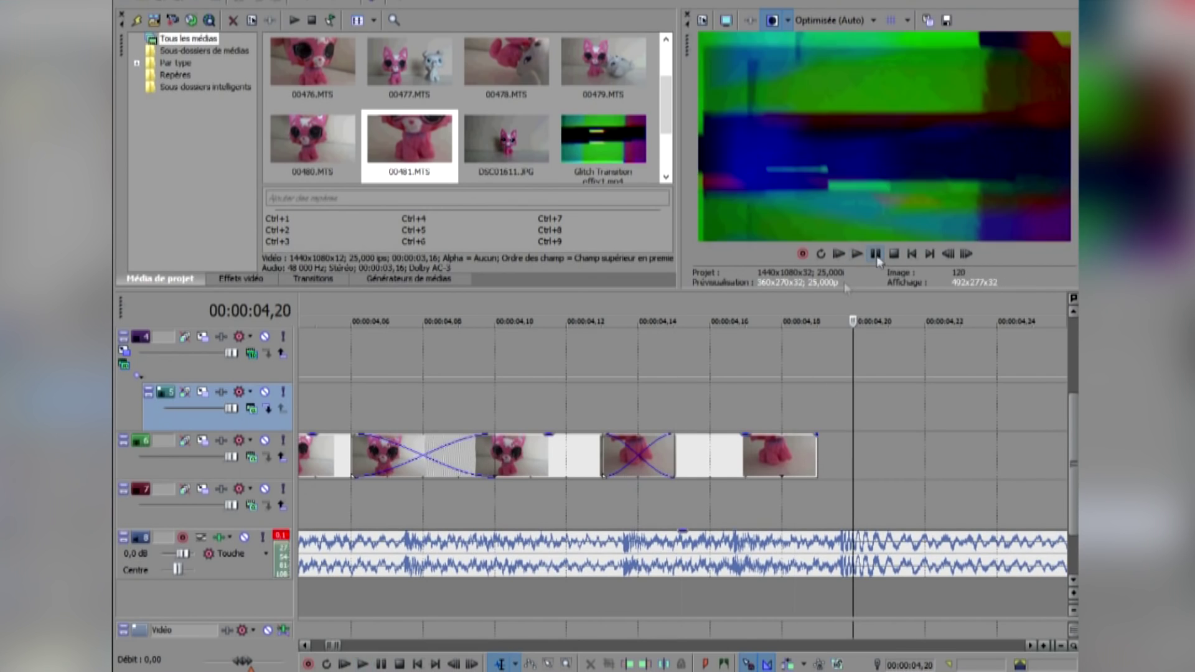
left_click(710, 503)
left_click(580, 503)
key("space")
left_click(873, 254)
left_click(719, 495)
- Overlap the second 00481 piece with the first between 00:00:04,15 and 00:00:04,19 for a 4-frame crossfade
left_click_drag(817, 456, 782, 457)
scroll(782, 456, "down", 2)
left_click_drag(926, 457, 707, 457)
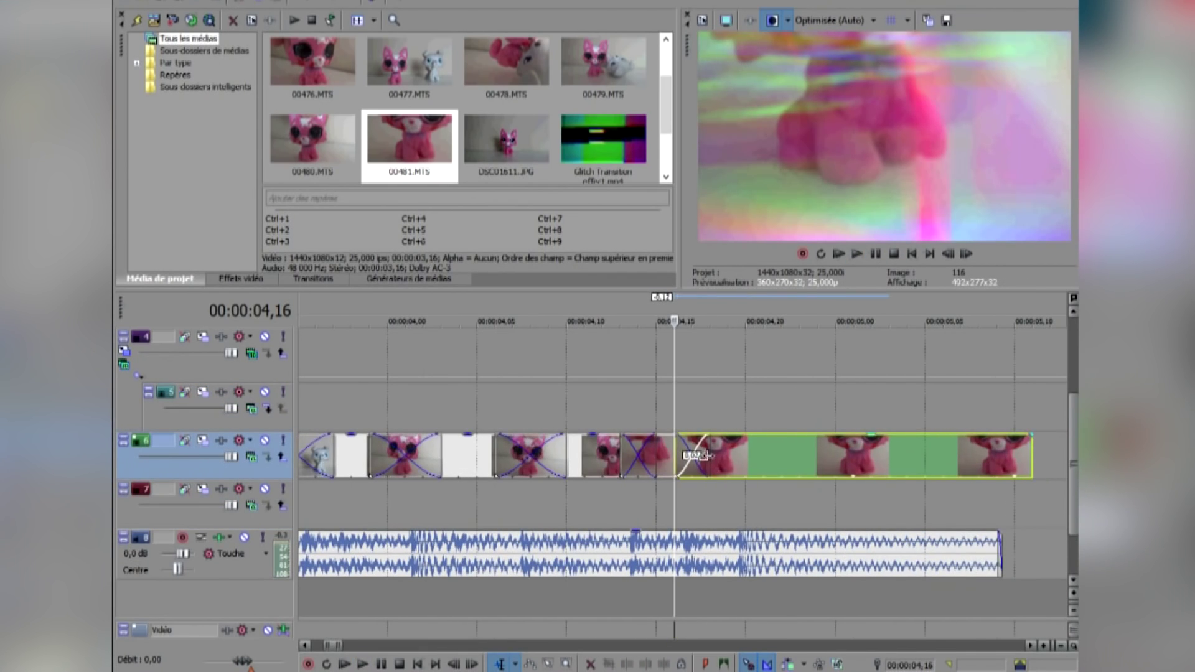
left_click_drag(709, 458, 728, 459)
- Check the 00481 shots against the music and trim the second piece to end at about 00:00:04,22
left_click(602, 409)
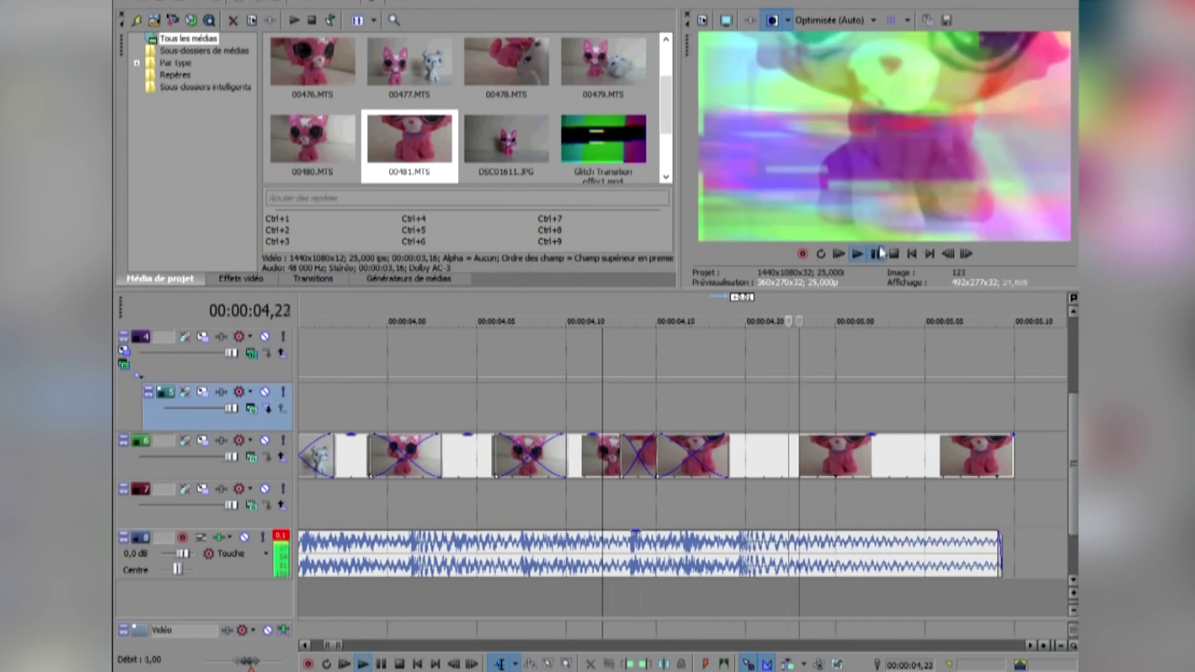
left_click(875, 253)
left_click(744, 517)
left_click(730, 501)
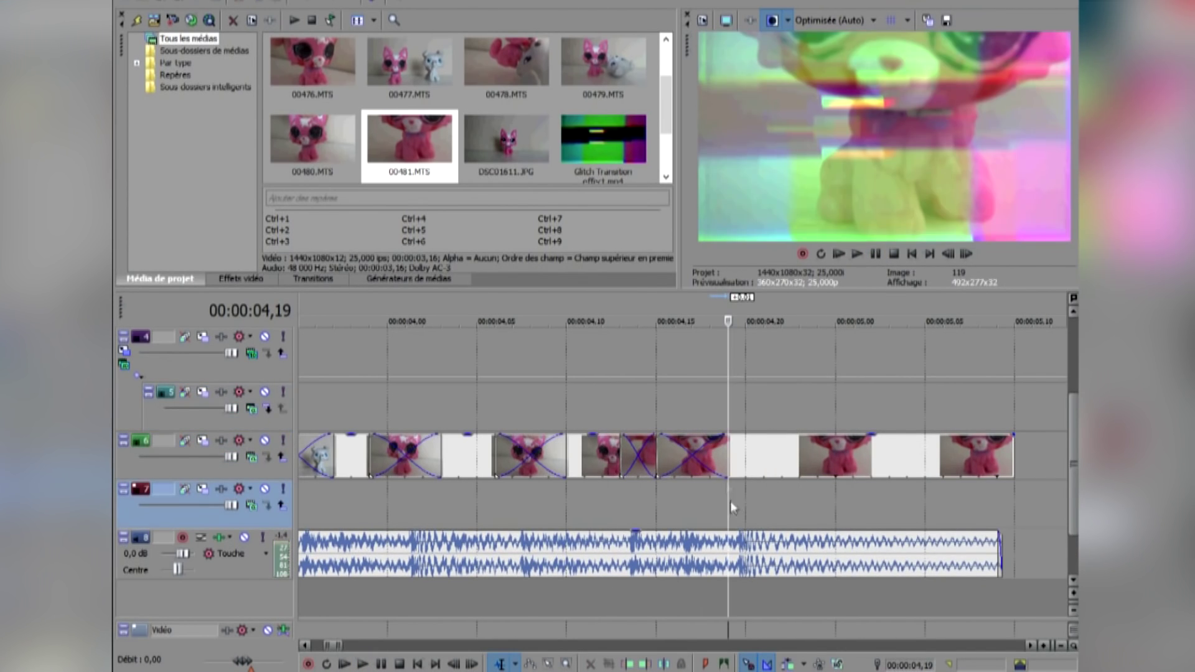
left_click(748, 455)
left_click_drag(1017, 449, 613, 454)
left_click(746, 445)
scroll(757, 440, "up", 1)
left_click(611, 454)
scroll(611, 453, "down", 1)
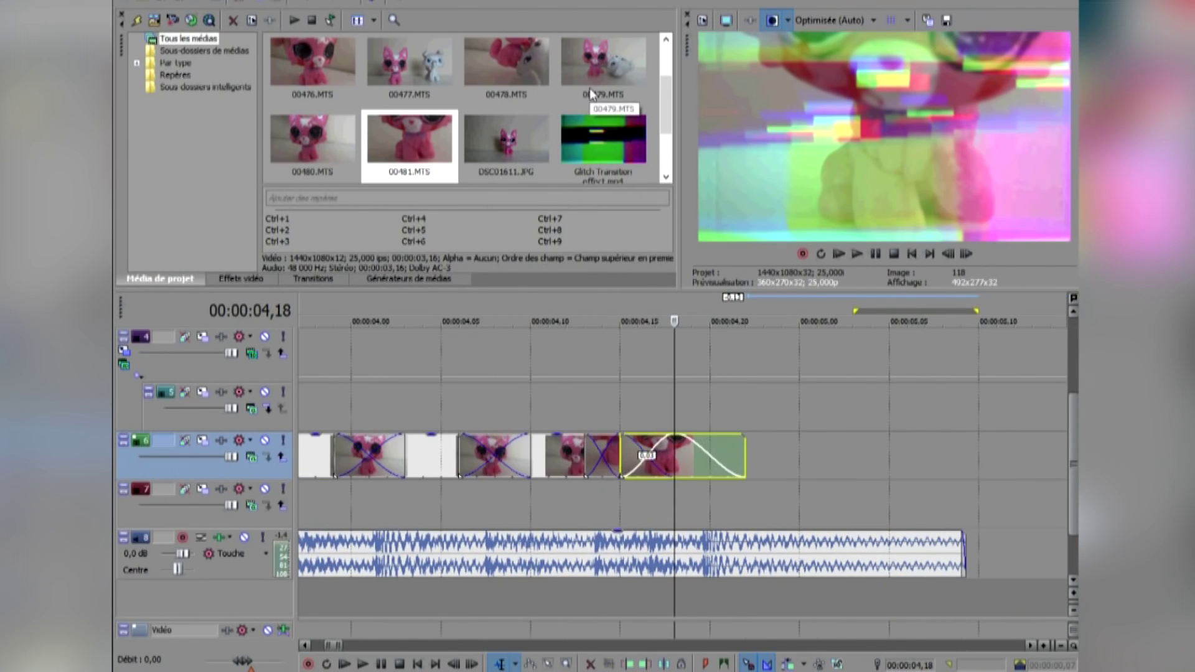
- Add the 00479 clip at 00:00:04,18 without its audio track, crossfading over 4 frames, and trim its end to match the music's end
left_click(532, 81)
left_click_drag(601, 72, 682, 463)
scroll(678, 467, "down", 1)
right_click(621, 492)
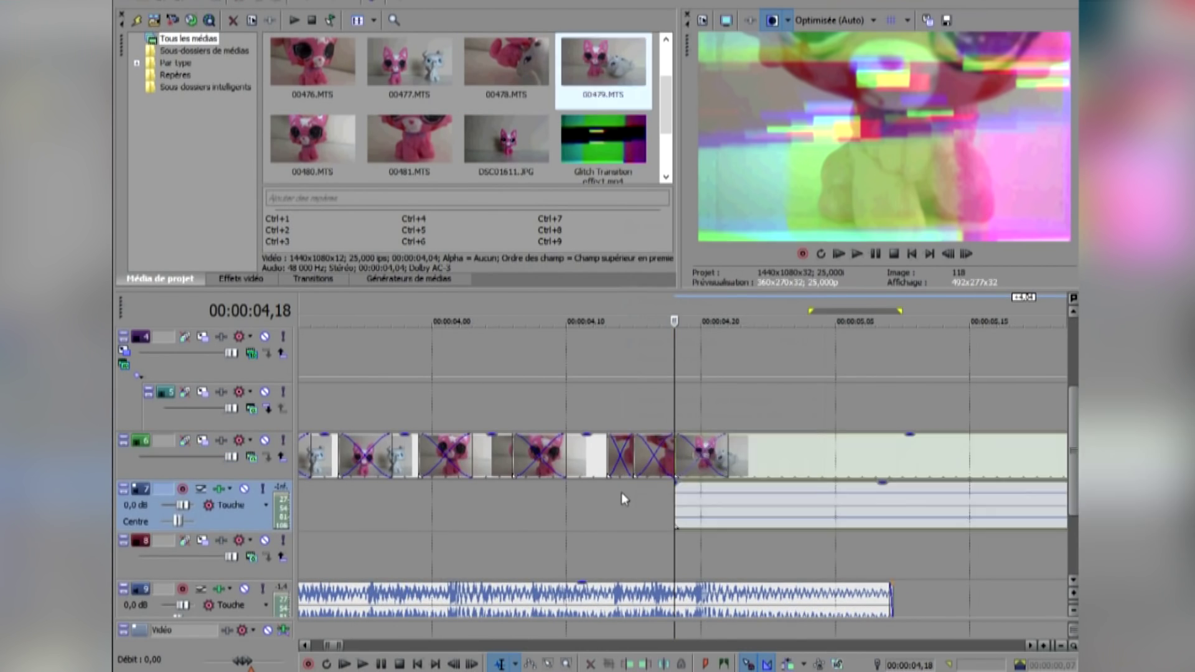
left_click(675, 376)
scroll(775, 460, "down", 3)
left_click_drag(1023, 464, 729, 461)
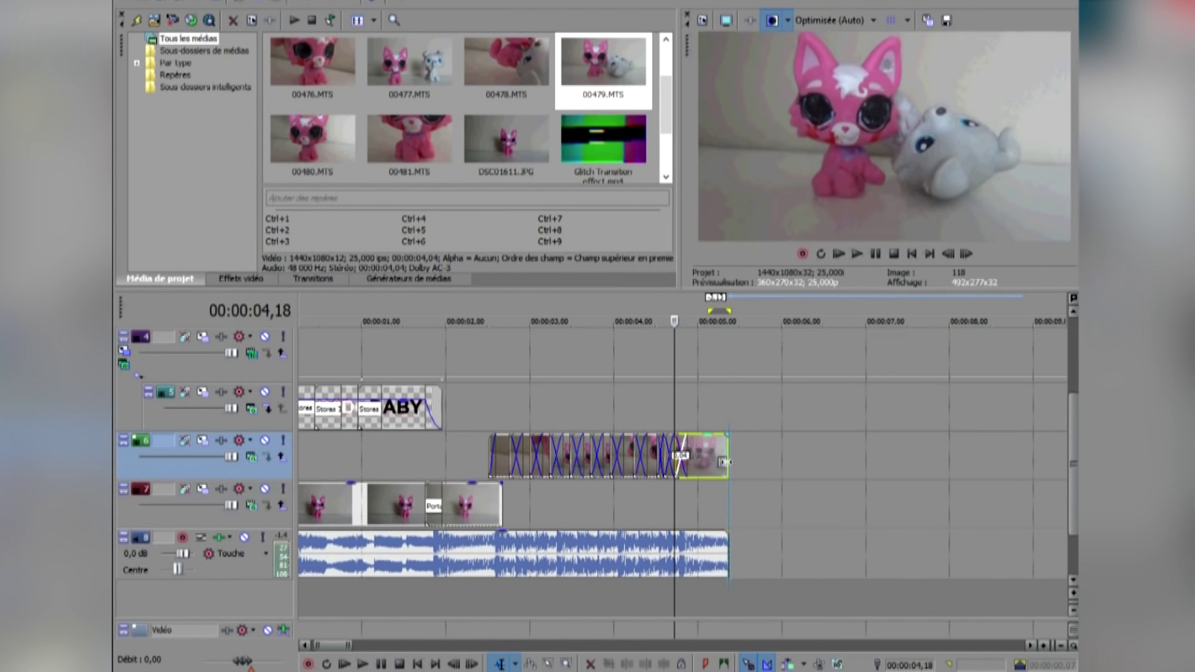
- Zoom in the final 00479 shot by shrinking its pan/crop frame at 00:00:00,16
left_click(698, 461)
right_click(704, 460)
left_click(770, 271)
left_click(580, 583)
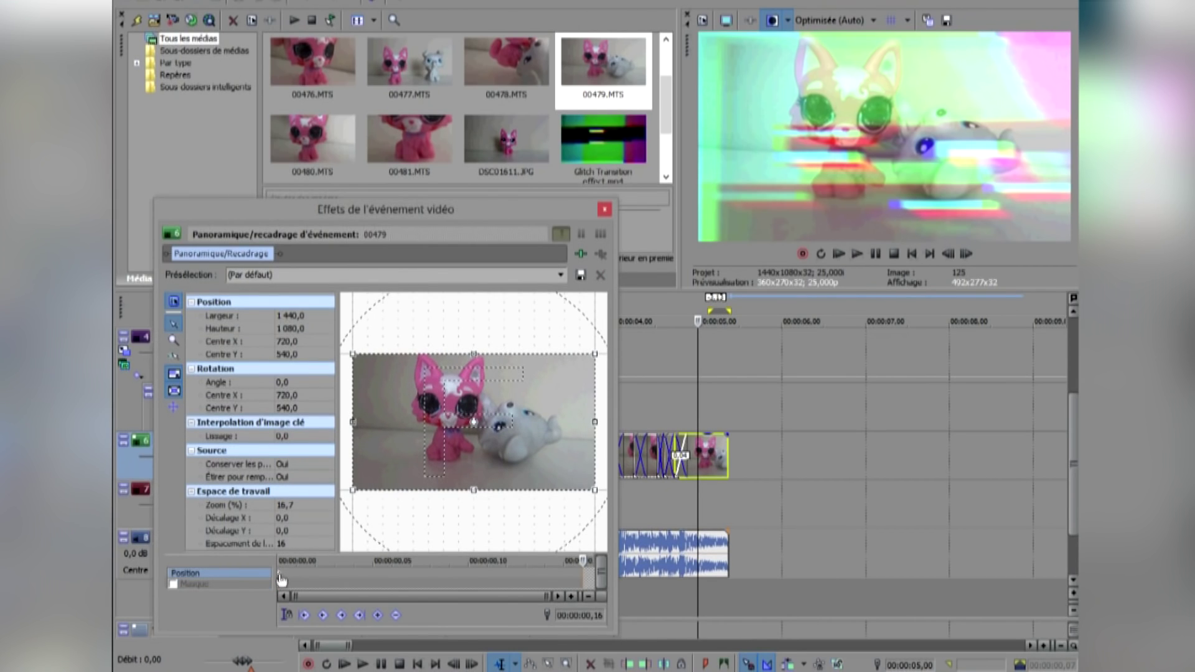
left_click_drag(595, 354, 495, 370)
left_click(604, 210)
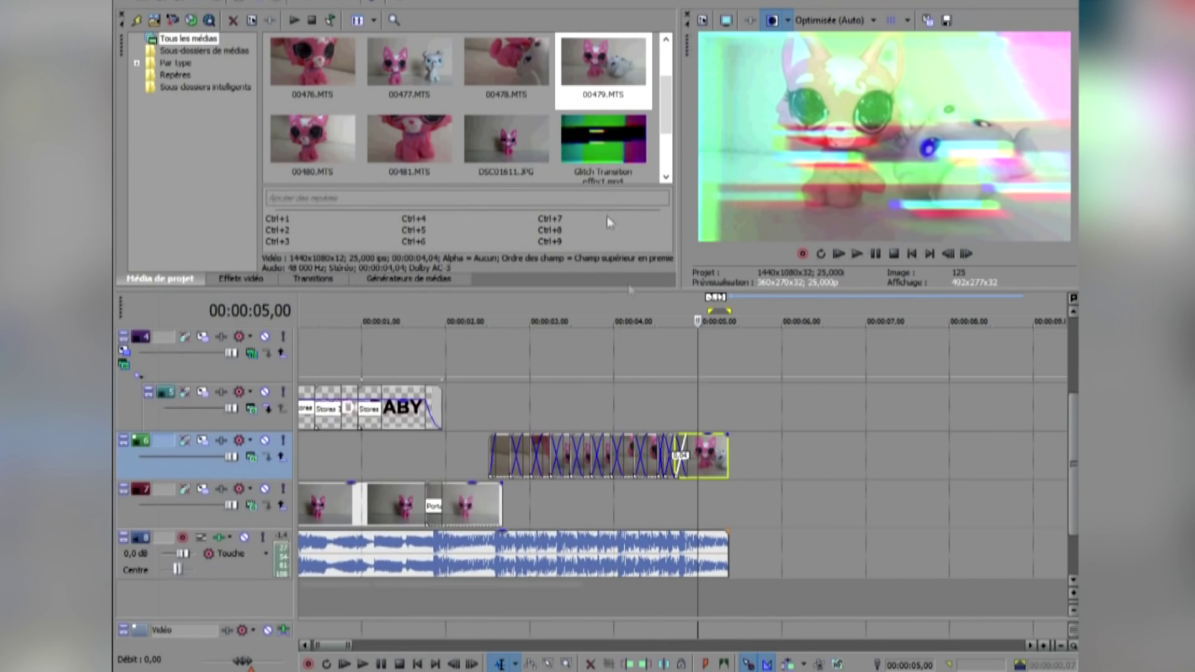
- Play the crossfaded shots with the music and review the sequence
left_click(456, 453)
left_click(875, 253)
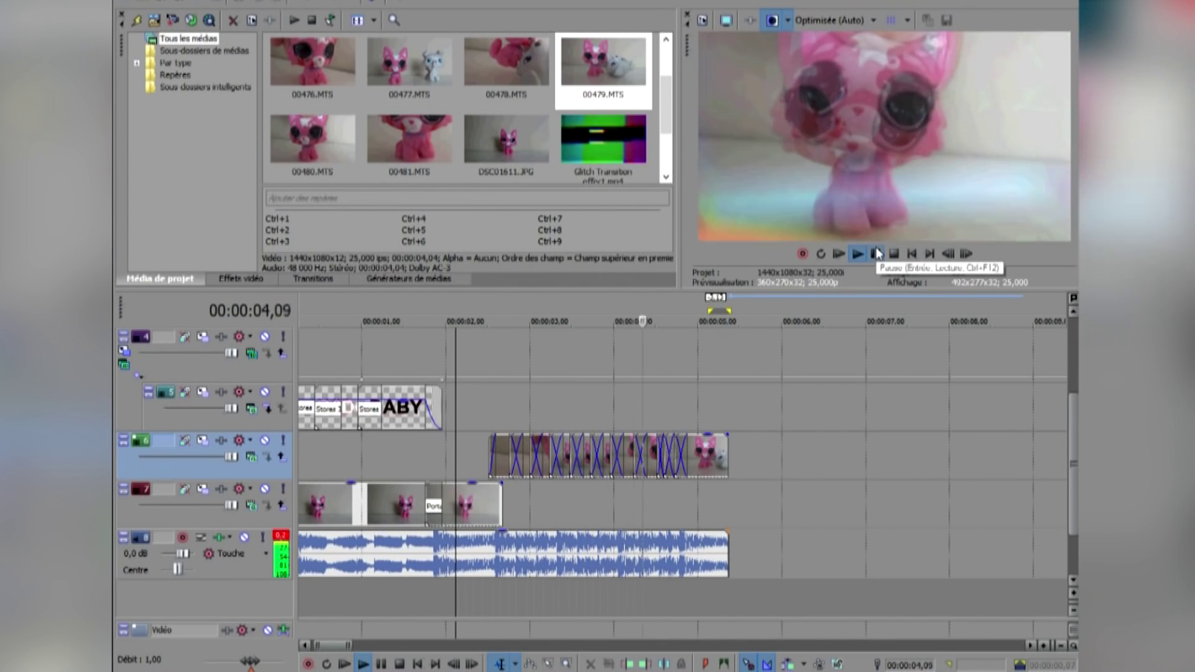
left_click(675, 408)
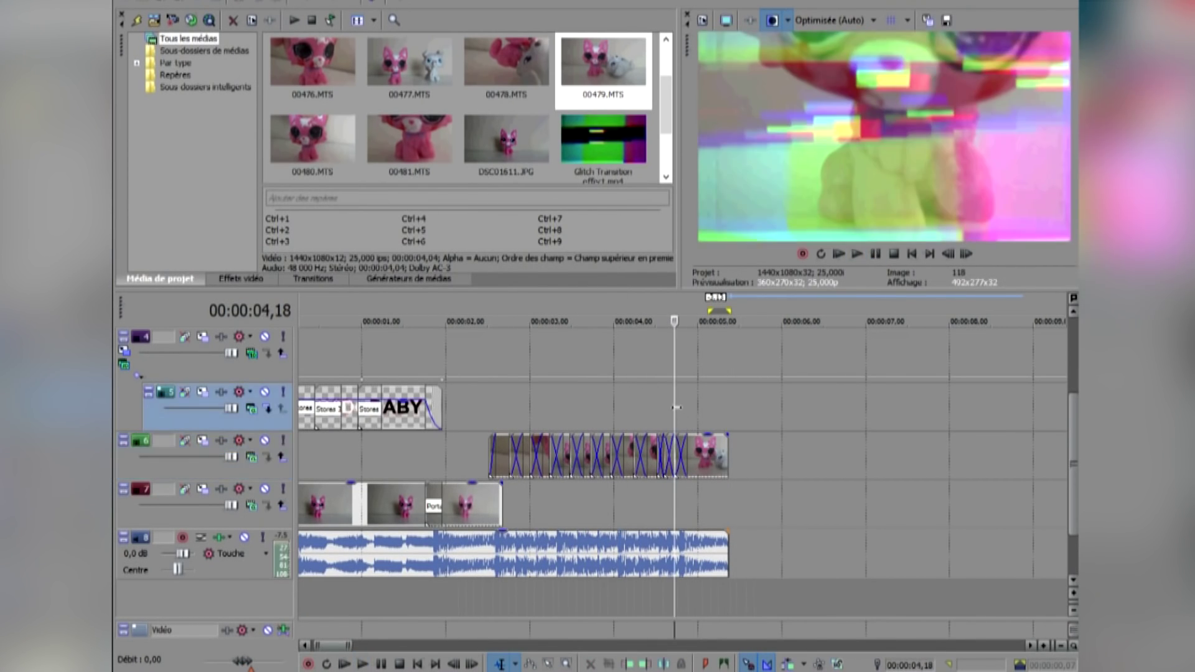
scroll(660, 423, "up", 1)
left_click(574, 498)
scroll(579, 498, "up", 1)
left_click(530, 496)
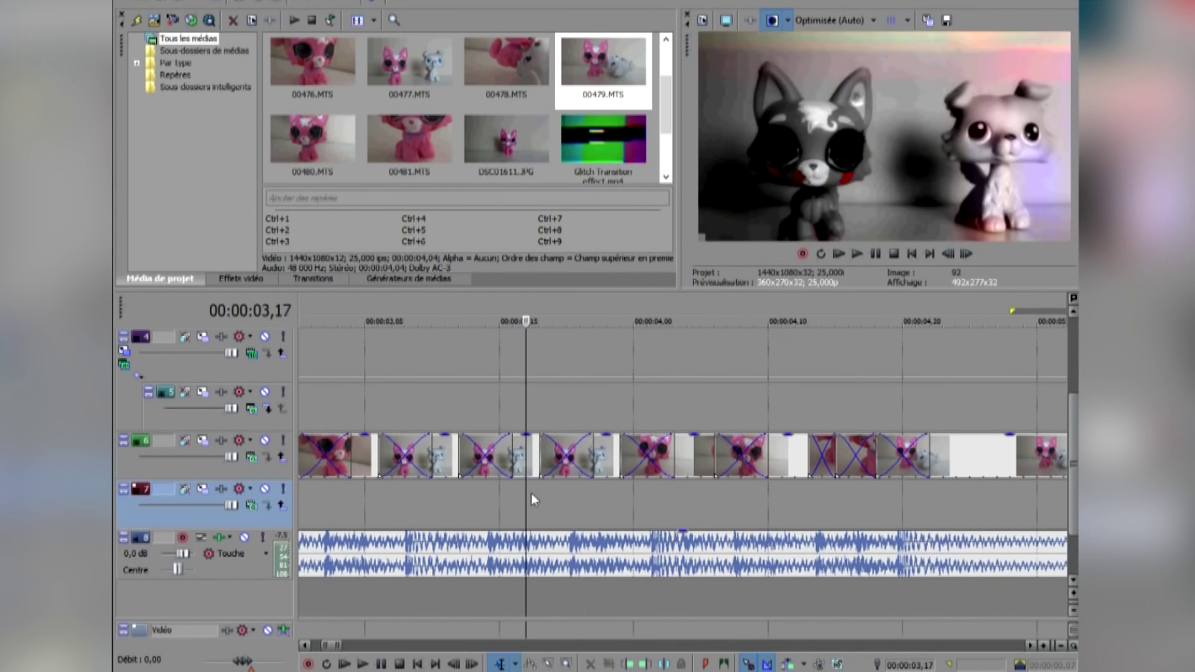
- Apply the Contraste doux effect with the Contraste modéré doux preset to the 00480 shots around 00:00:04,04
left_click(595, 501)
left_click(694, 504)
left_click(243, 277)
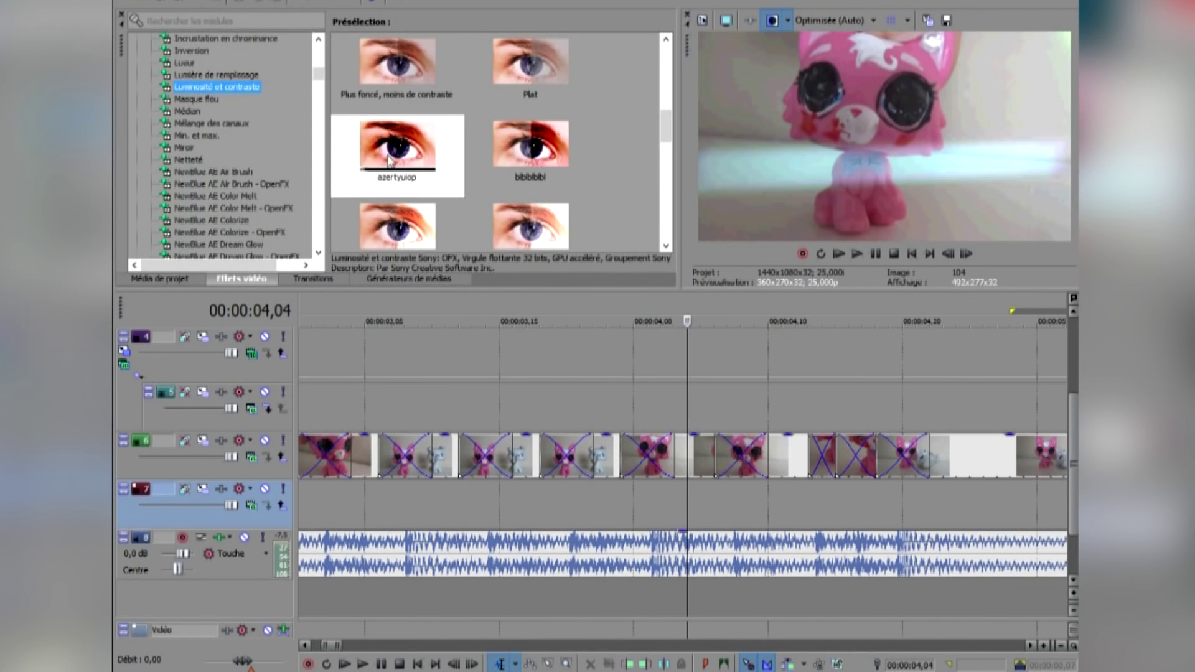
left_click(202, 135)
left_click_drag(397, 62, 790, 480)
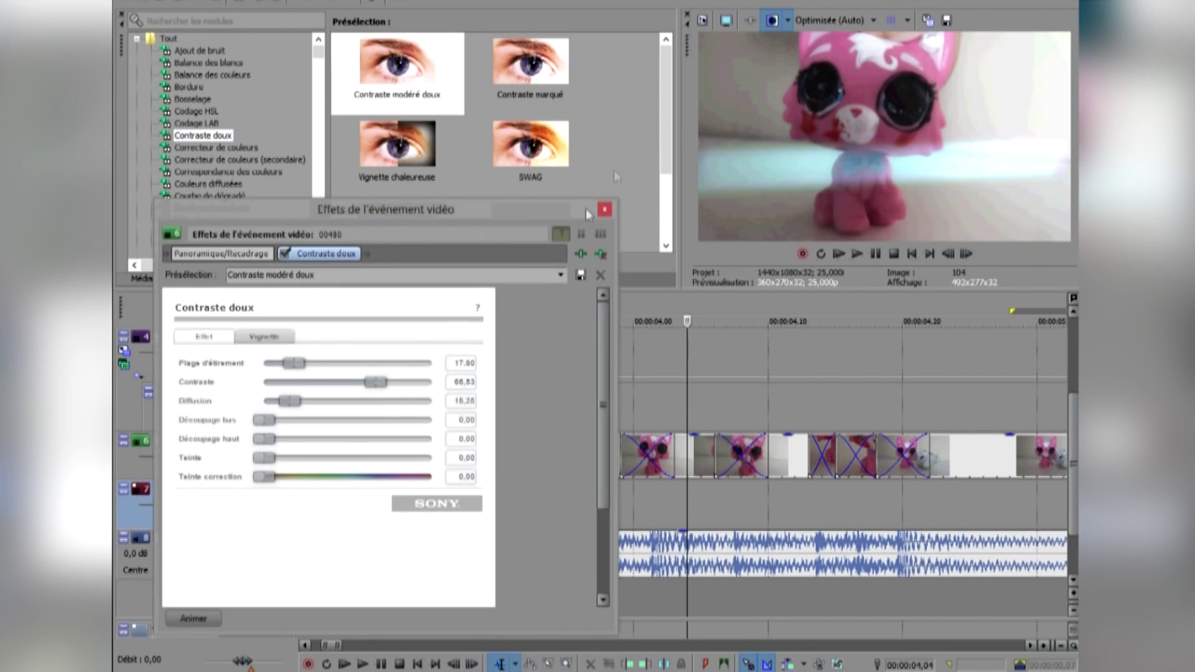
left_click(605, 209)
- Apply the Contraste modéré doux preset to both 00481 shots
left_click(810, 405)
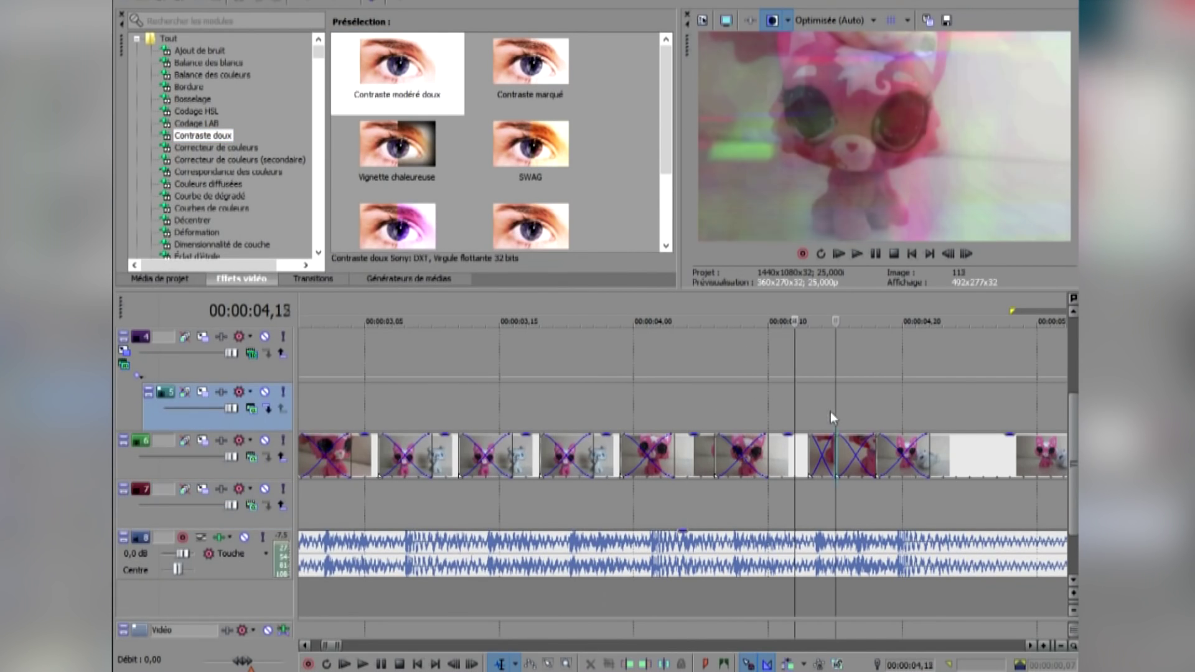
left_click(835, 413)
left_click_drag(397, 62, 680, 316)
left_click_drag(832, 466, 832, 466)
left_click(604, 209)
left_click_drag(404, 69, 885, 456)
left_click(604, 209)
- Apply the Contraste modéré doux preset to the final 00479 shot
left_click(930, 413)
left_click_drag(396, 62, 943, 468)
left_click(992, 442)
scroll(988, 443, "down", 2)
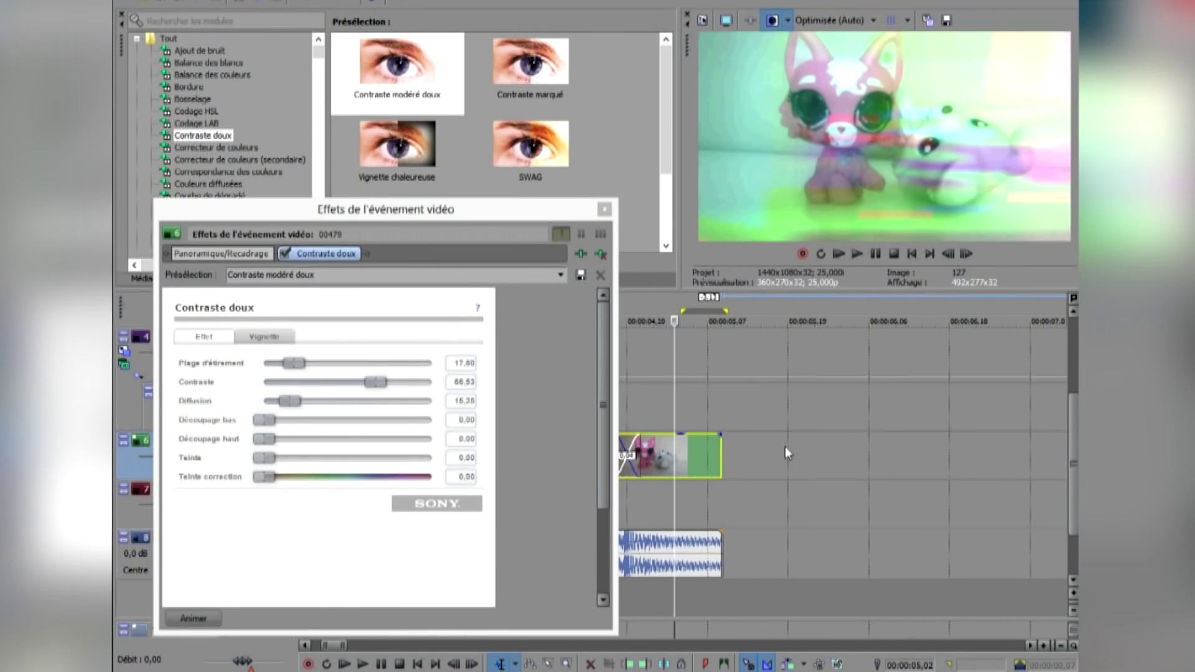
left_click(604, 209)
- Add the secondary colour corrector to the 00480 shot at 00:00:04,04 with saturation 0.000, inverted mask, upper saturation limit 54.0 and hue centre 102.2
left_click(520, 405)
scroll(521, 405, "up", 3)
mouse_move(318, 57)
left_mouse_down()
mouse_move(326, 201)
mouse_move(317, 54)
left_mouse_up()
left_click(280, 160)
left_click_drag(360, 99, 631, 454)
left_click(274, 297)
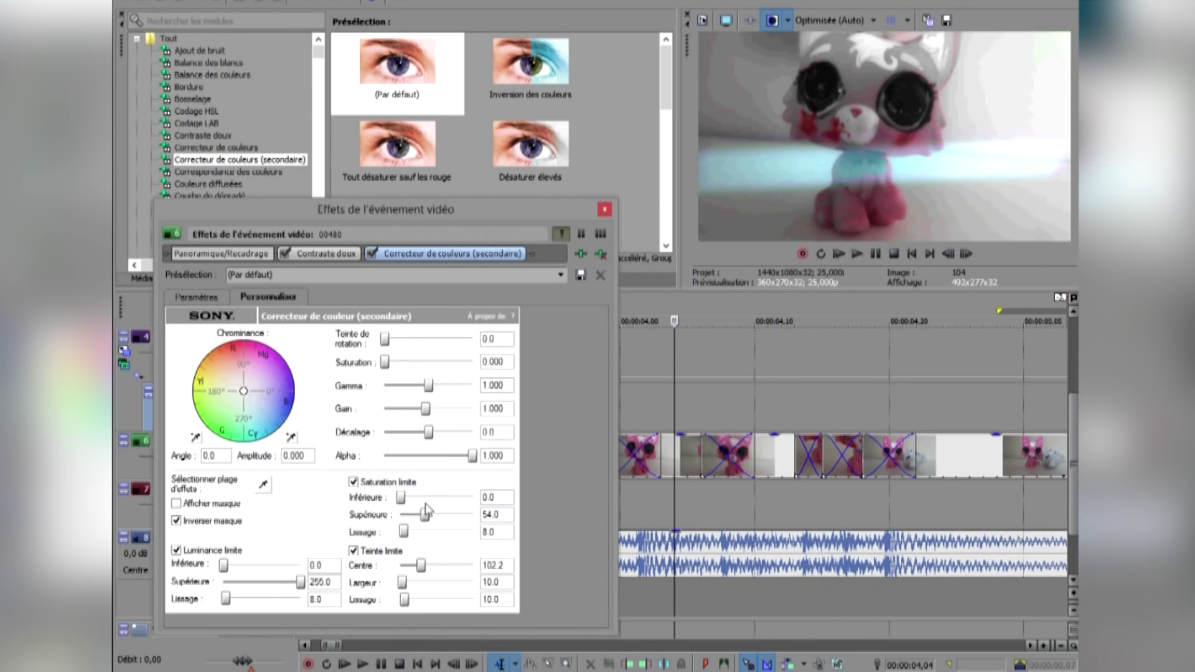
left_click(606, 212)
- Selectively desaturate the second 00480 shot at 00:00:04,11 using the secondary colour corrector, inverted mask, upper saturation limit 35.4 and hue centre 97.6
left_click(769, 414)
left_click_drag(400, 81, 851, 457)
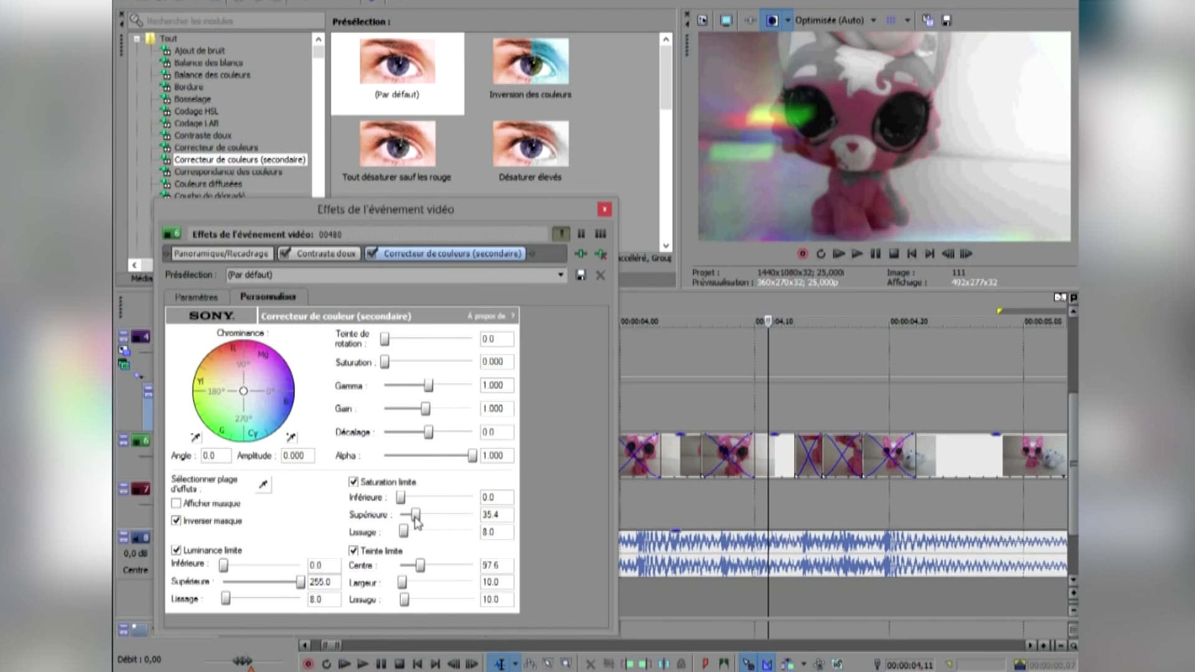
left_click(604, 210)
scroll(814, 443, "down", 1)
left_click(713, 417)
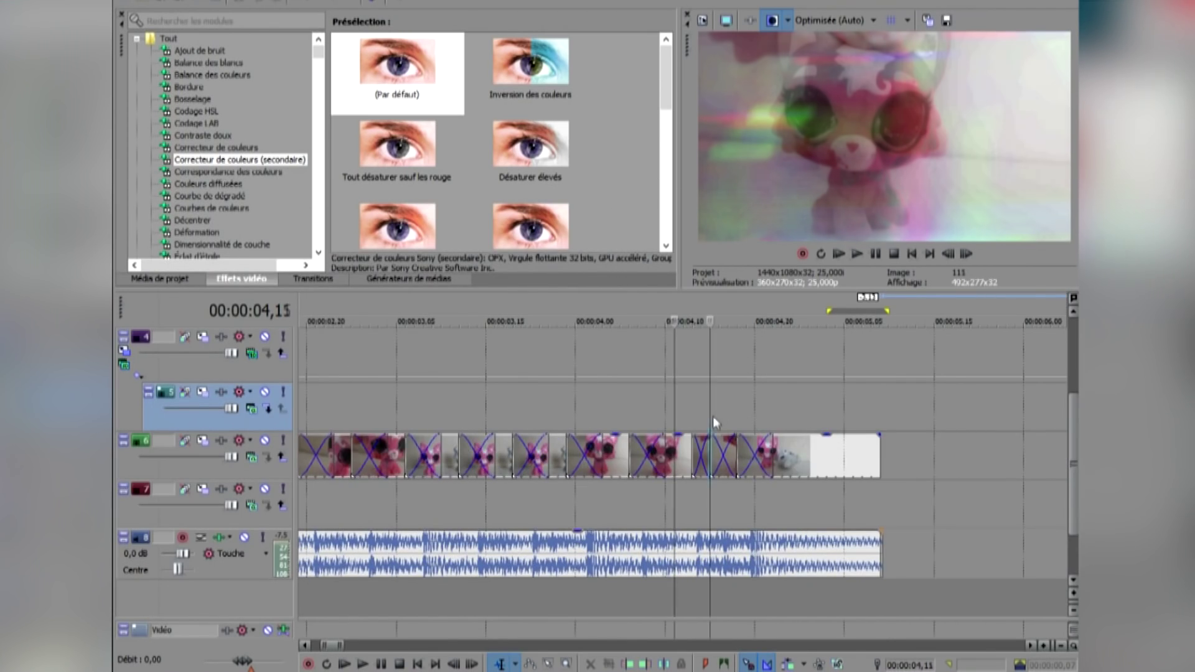
scroll(713, 418, "up", 4)
left_click_drag(445, 70, 666, 458)
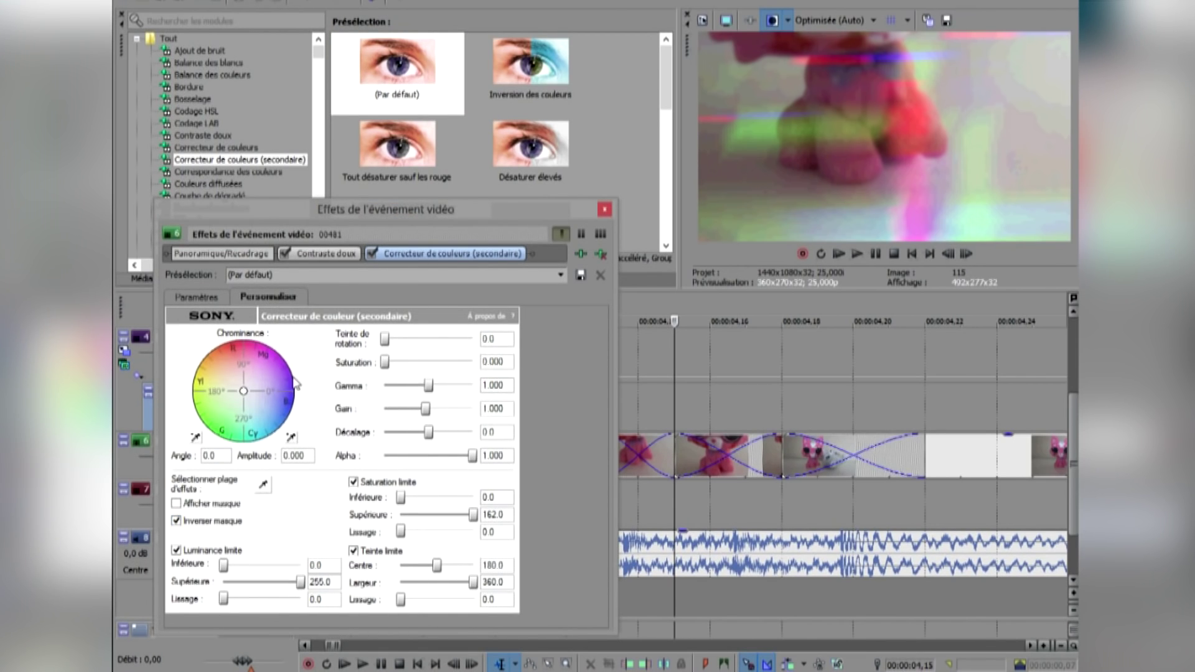
left_click(600, 254)
left_click(604, 209)
- Add the secondary colour corrector to the first 00481 shot with saturation 0.000 and inverted mask, sampling the toy's colour as the effect range
scroll(661, 450, "up", 2)
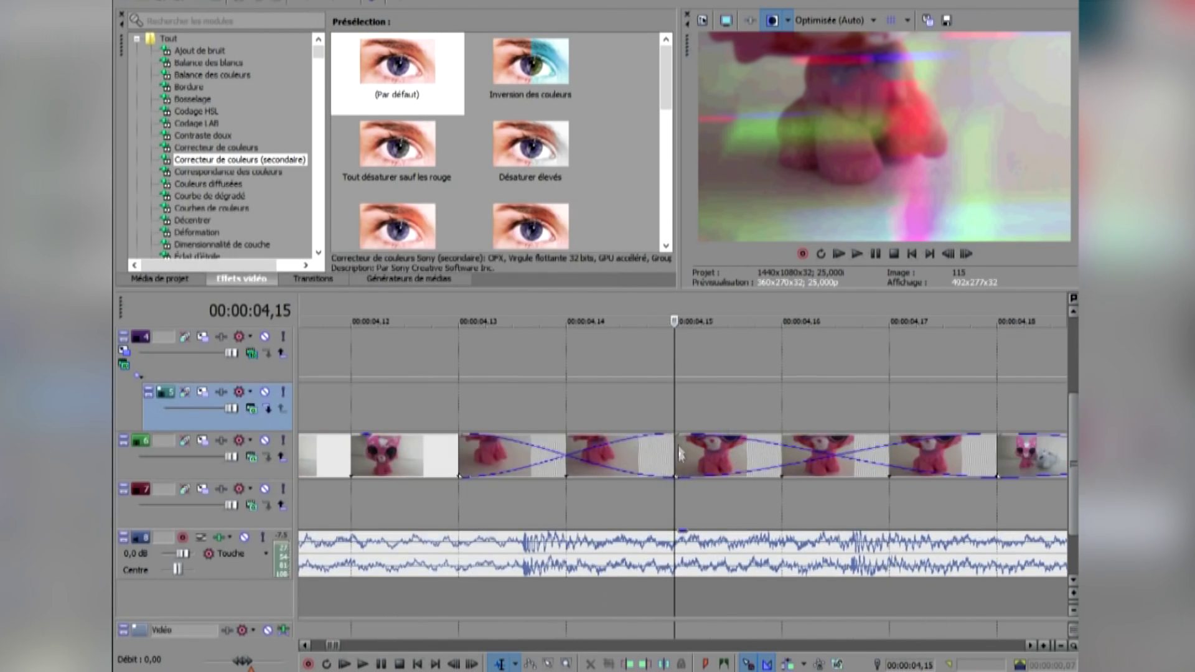
left_click(661, 449)
right_click(668, 449)
left_click(713, 247)
left_click_drag(399, 75, 275, 381)
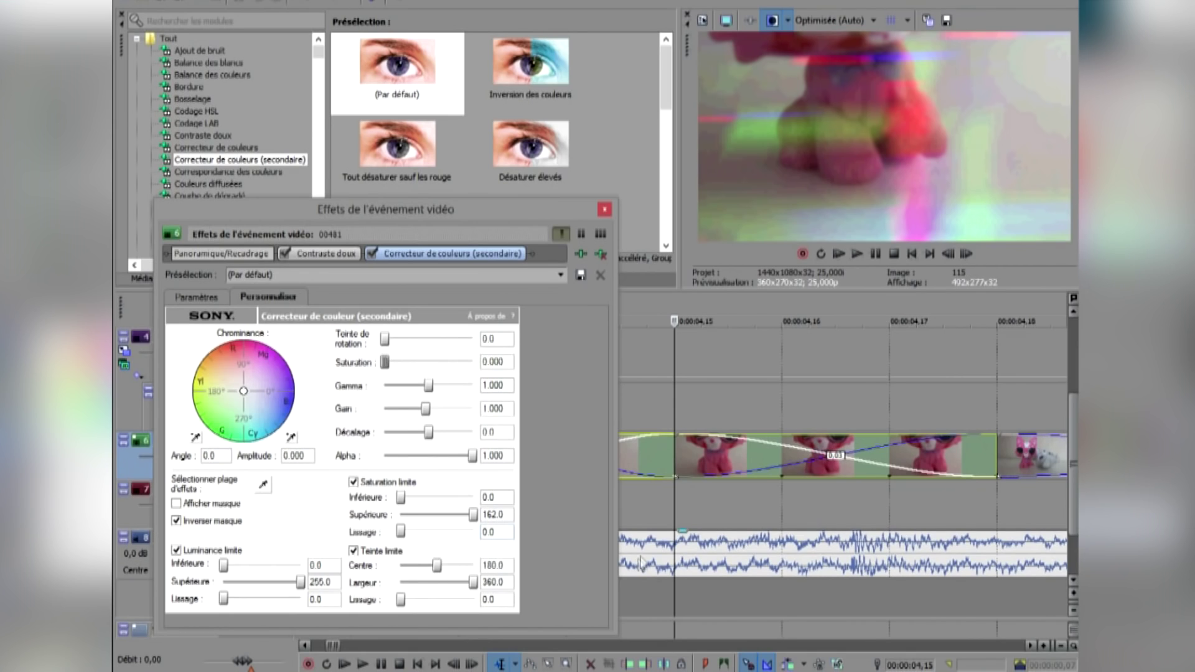
left_click(263, 485)
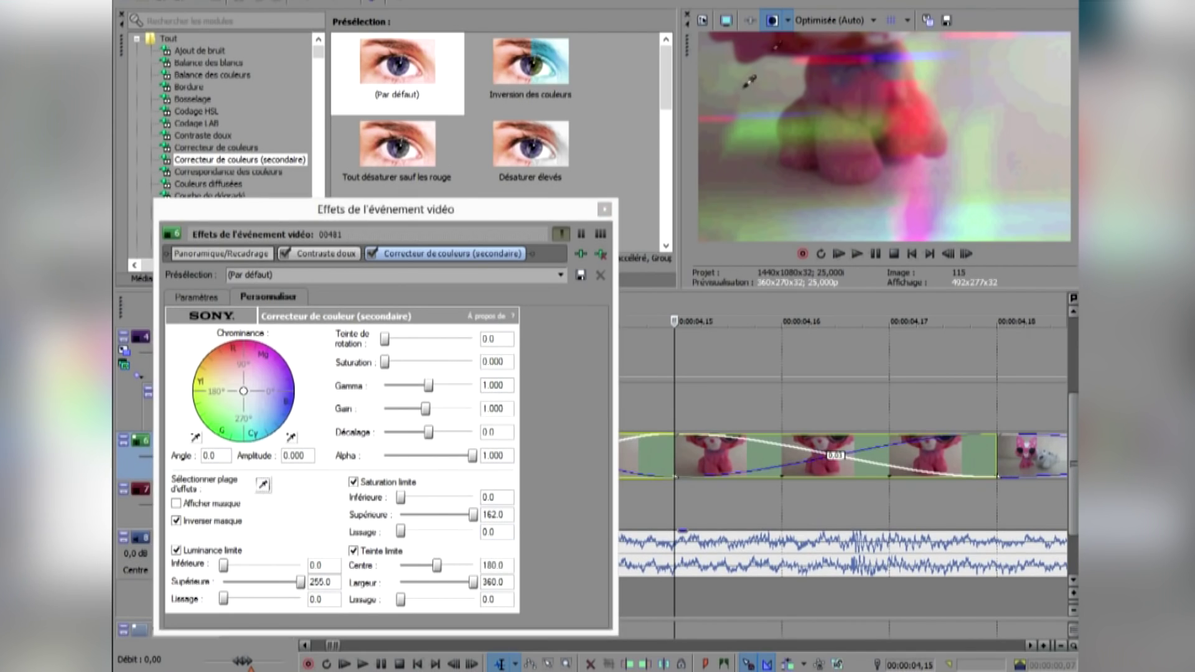
left_click(762, 53)
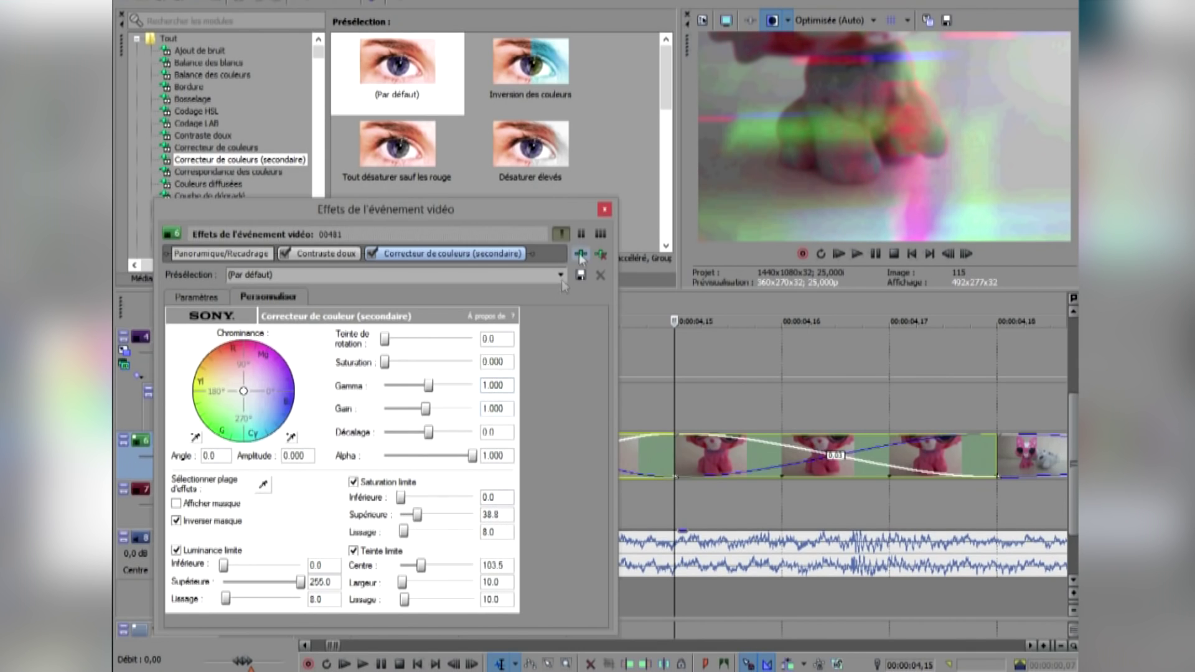
left_click(603, 210)
- Try to isolate a sampled colour in the second 00481 shot at 00:00:04,17 with the secondary colour corrector
scroll(752, 398, "down", 1)
left_click(764, 378)
left_click(757, 437)
left_click_drag(438, 82, 760, 451)
left_click(280, 299)
left_click(264, 484)
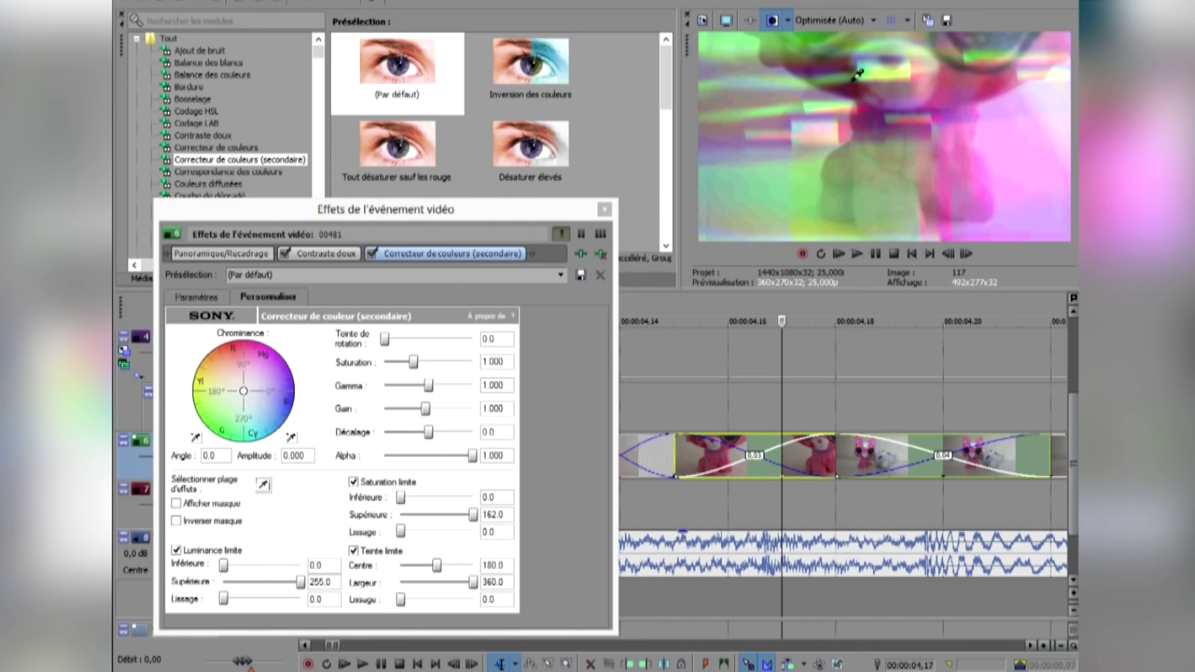
left_click(737, 192)
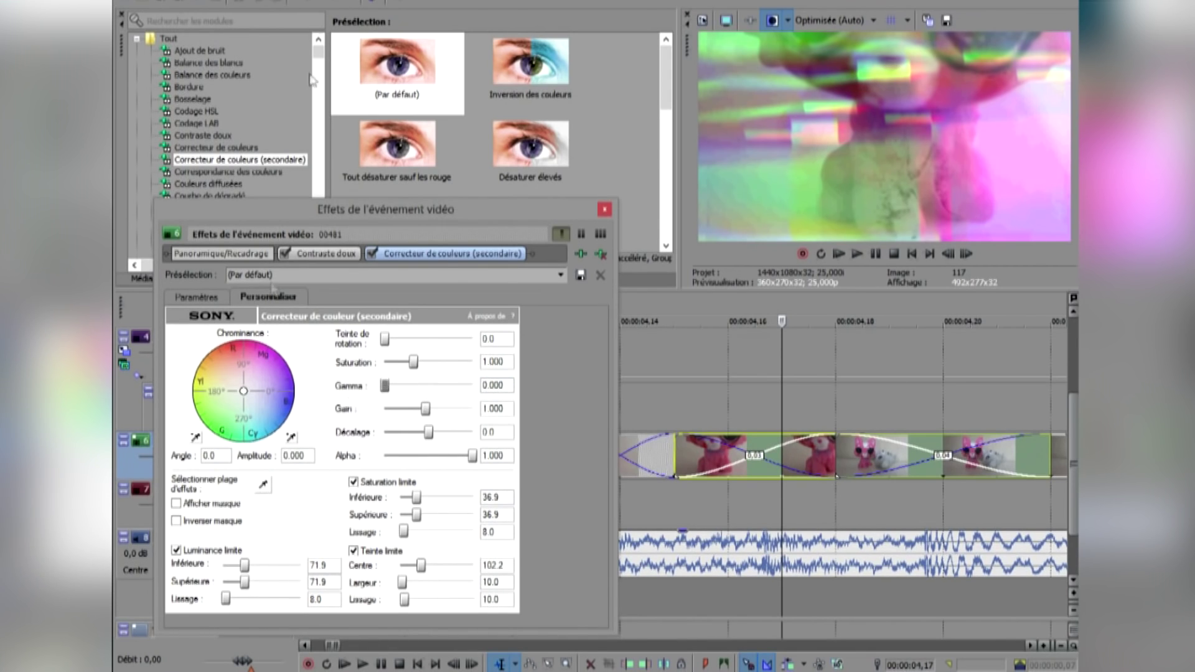
left_click(295, 3)
- Apply the default secondary colour corrector to the second 00481 shot with saturation 0.000 and inverted mask, and play the result
left_click_drag(442, 118, 360, 381)
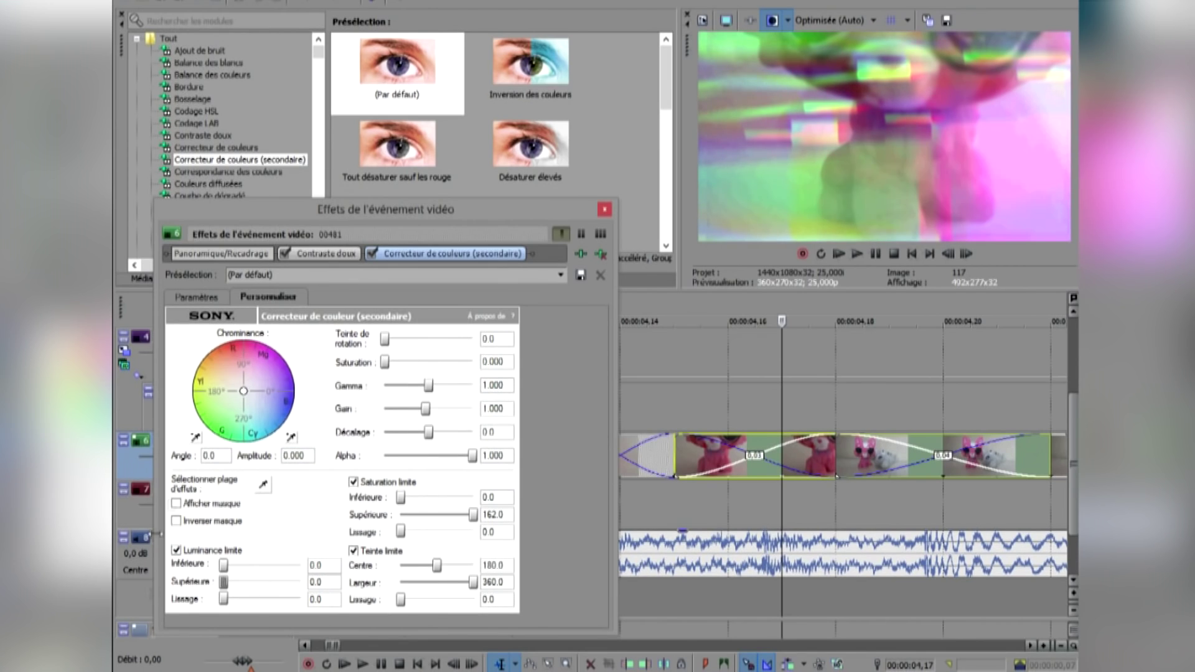
left_click(264, 484)
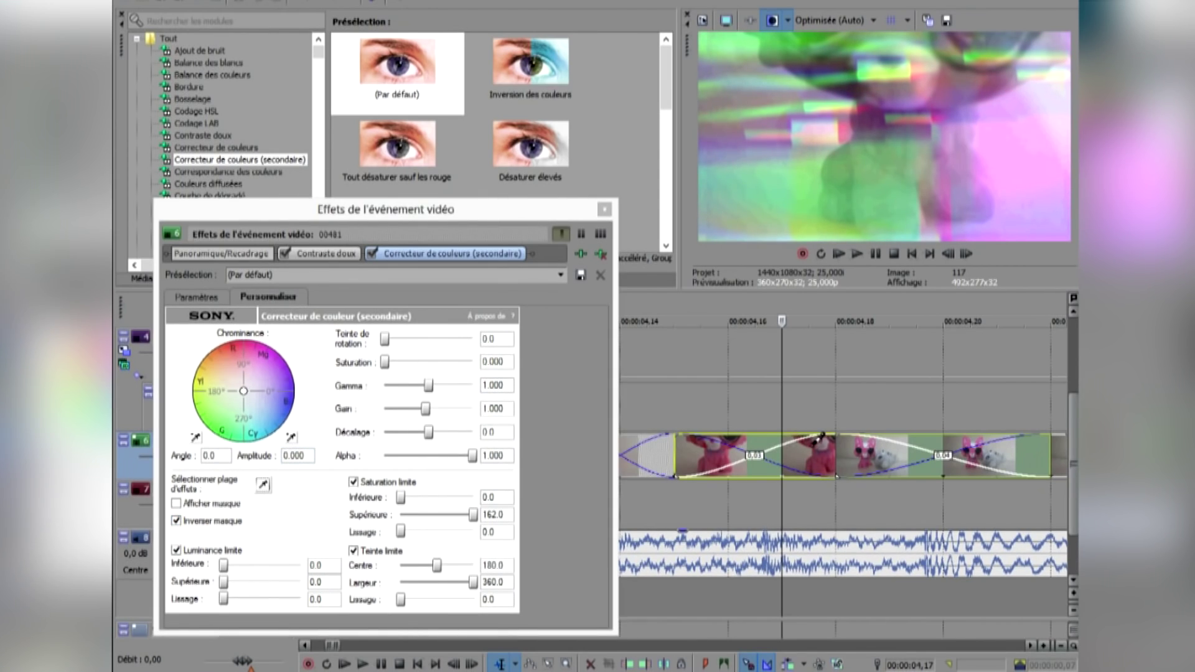
left_click(818, 441)
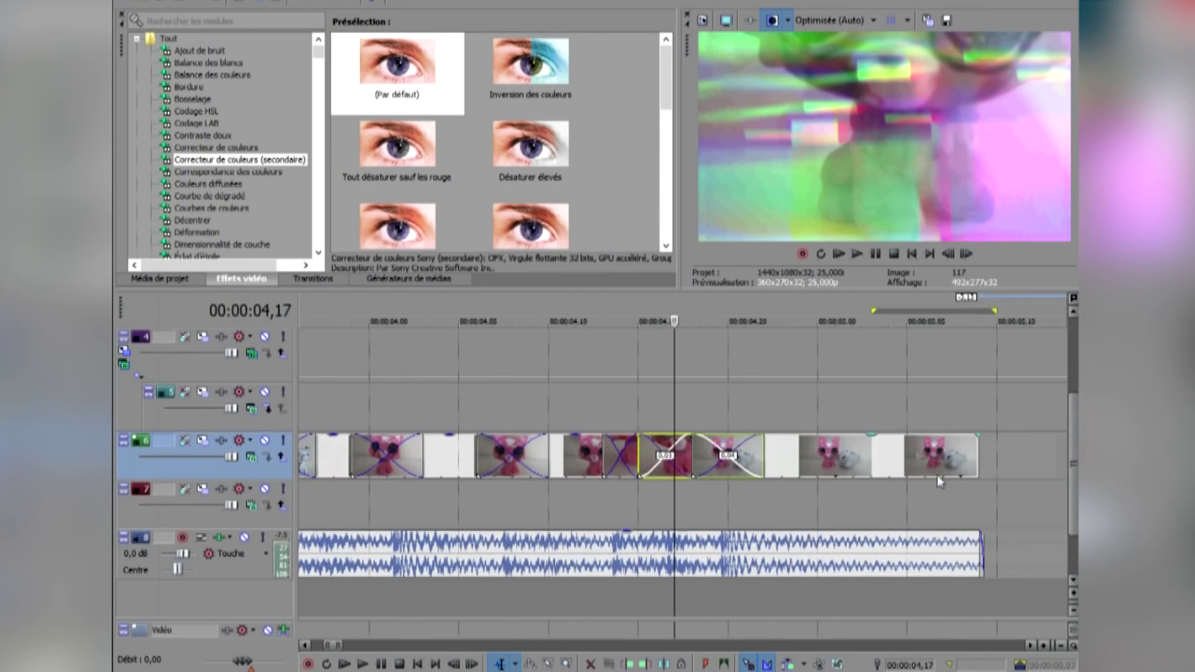
key("space")
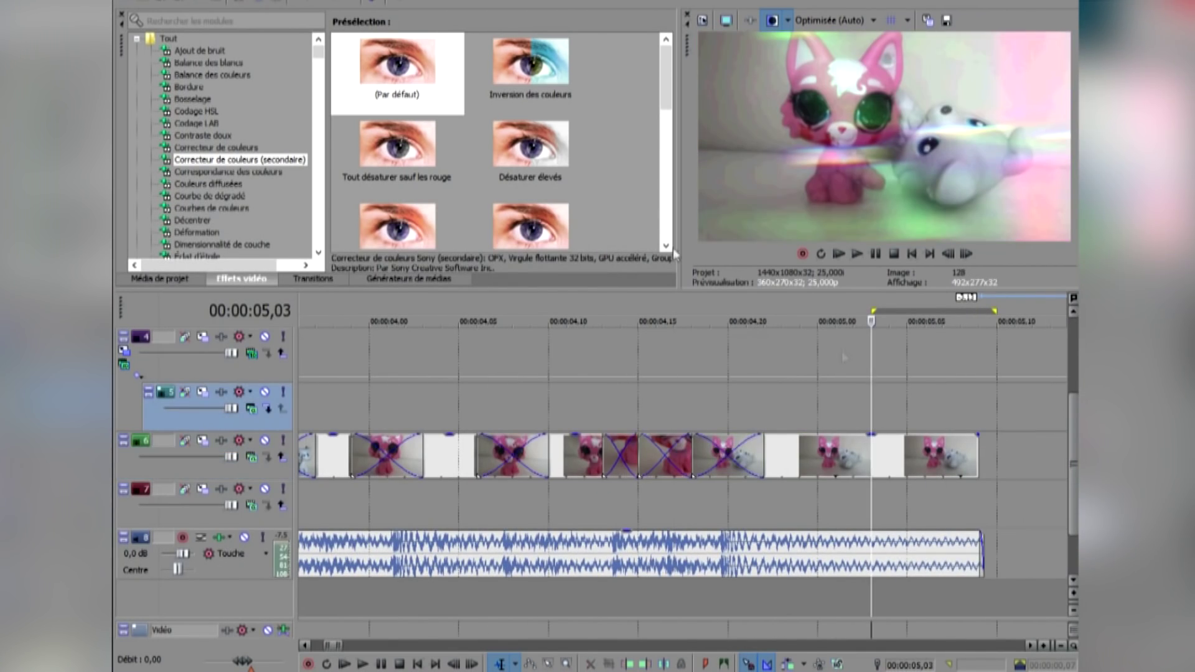
- Add the secondary colour corrector to the final 00479 shot with saturation 0.000 and inverted mask, sampling the pink toy's face as effect range
left_click_drag(439, 64, 901, 464)
left_click(285, 300)
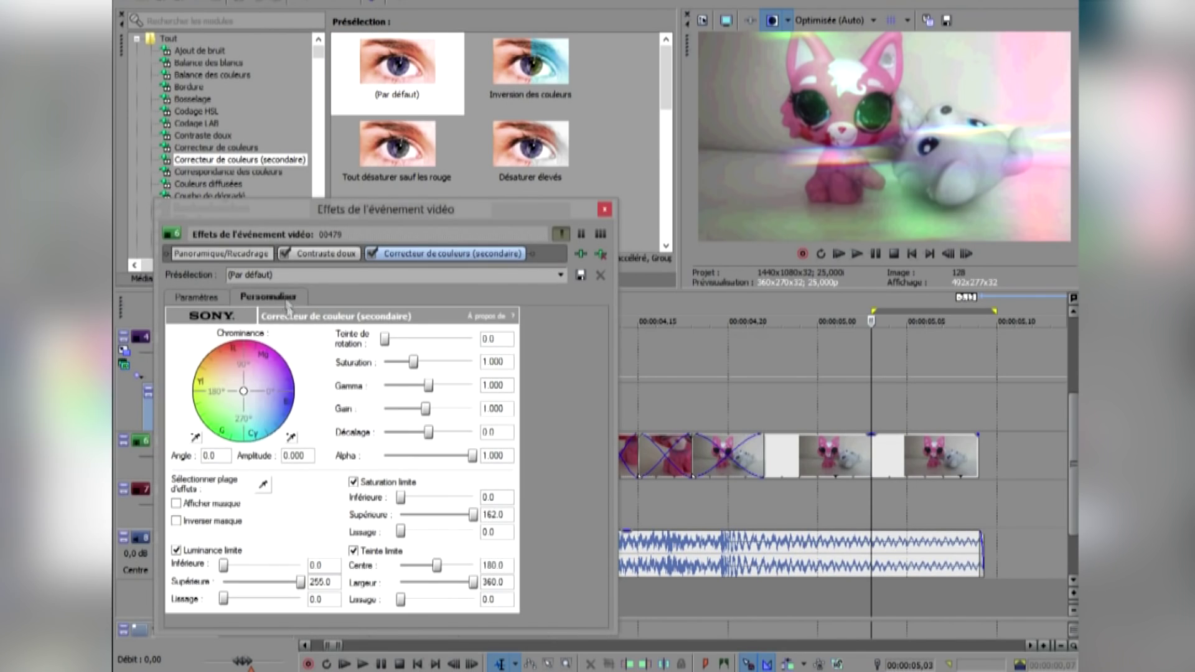
left_click(262, 487)
left_click(834, 133)
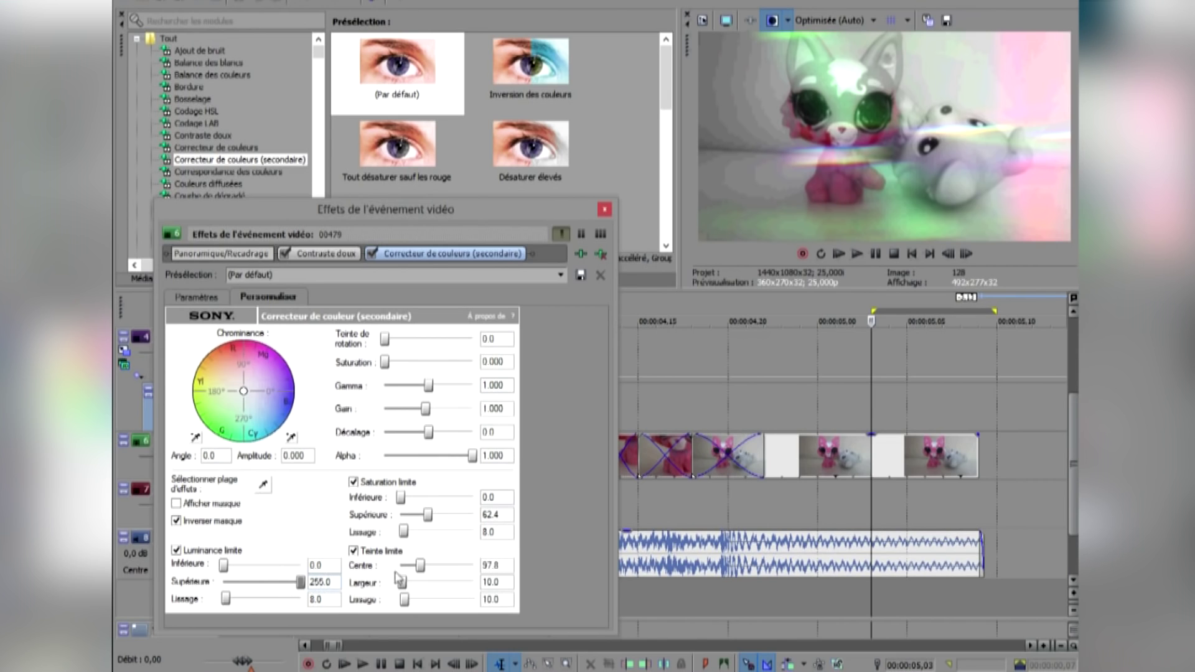
left_click(604, 209)
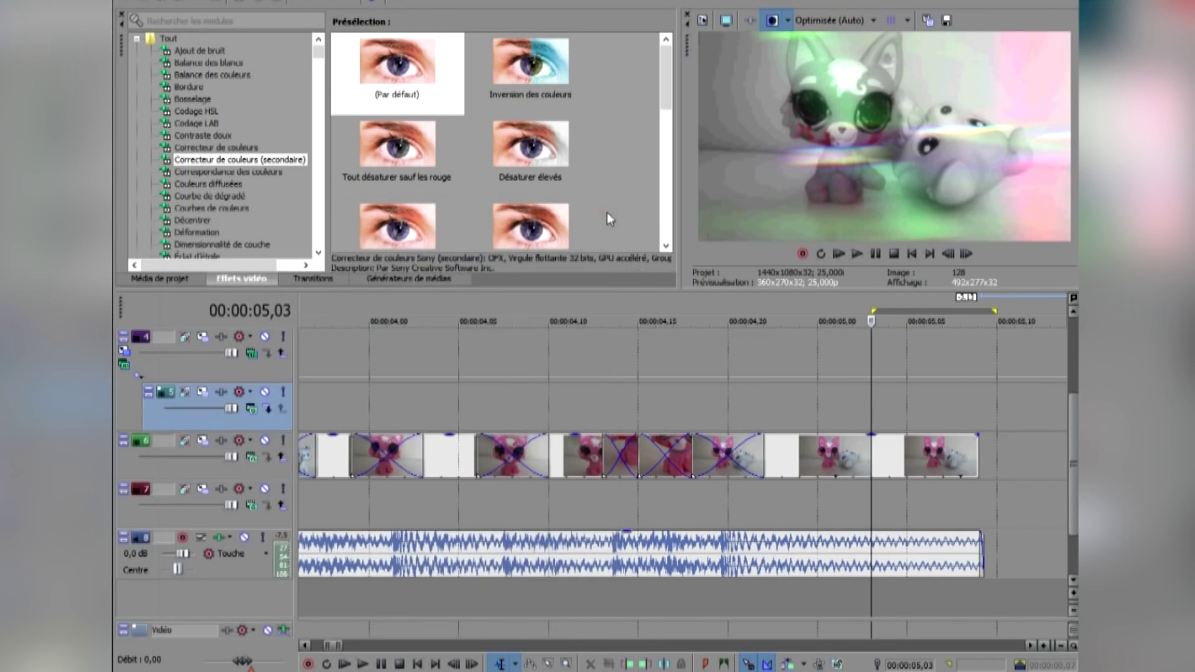
- Apply the brightness and contrast effect with the azertyuiop preset to the second 00480 close-up around 00:00:04,12
left_click(588, 401)
scroll(588, 401, "down", 2)
left_click_drag(321, 59, 320, 218)
scroll(237, 105, "up", 10)
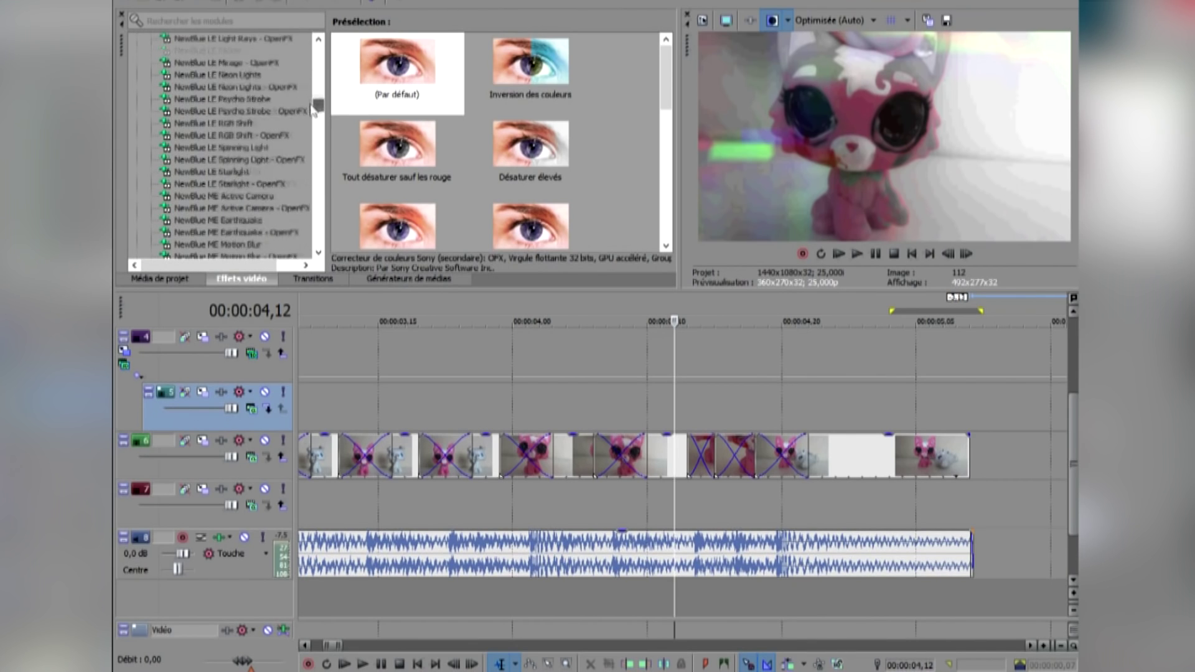
left_click(234, 101)
left_click_drag(408, 153, 664, 456)
left_click(604, 209)
- Apply the azertyuiop brightness and contrast preset to the preceding 00480 close-up and check the result
left_click(566, 390)
left_click_drag(411, 152, 463, 206)
left_click_drag(445, 164, 567, 453)
key("Escape")
left_click(473, 409)
left_click(661, 408)
- Apply the azertyuiop brightness and contrast preset to both short 00481 shots following 00:00:04,14
left_click(701, 409)
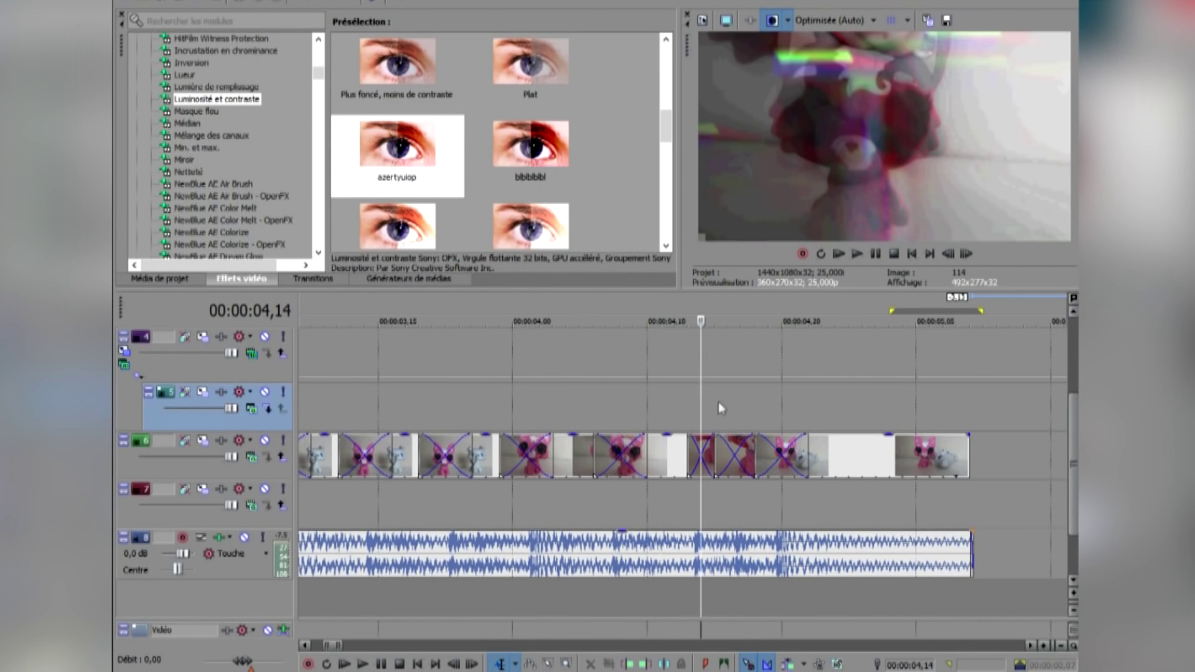
scroll(718, 408, "up", 3)
left_click(710, 413)
left_click_drag(435, 161, 502, 251)
left_click_drag(710, 458, 710, 459)
left_click(611, 209)
left_click_drag(429, 146, 579, 291)
left_click_drag(803, 464, 803, 464)
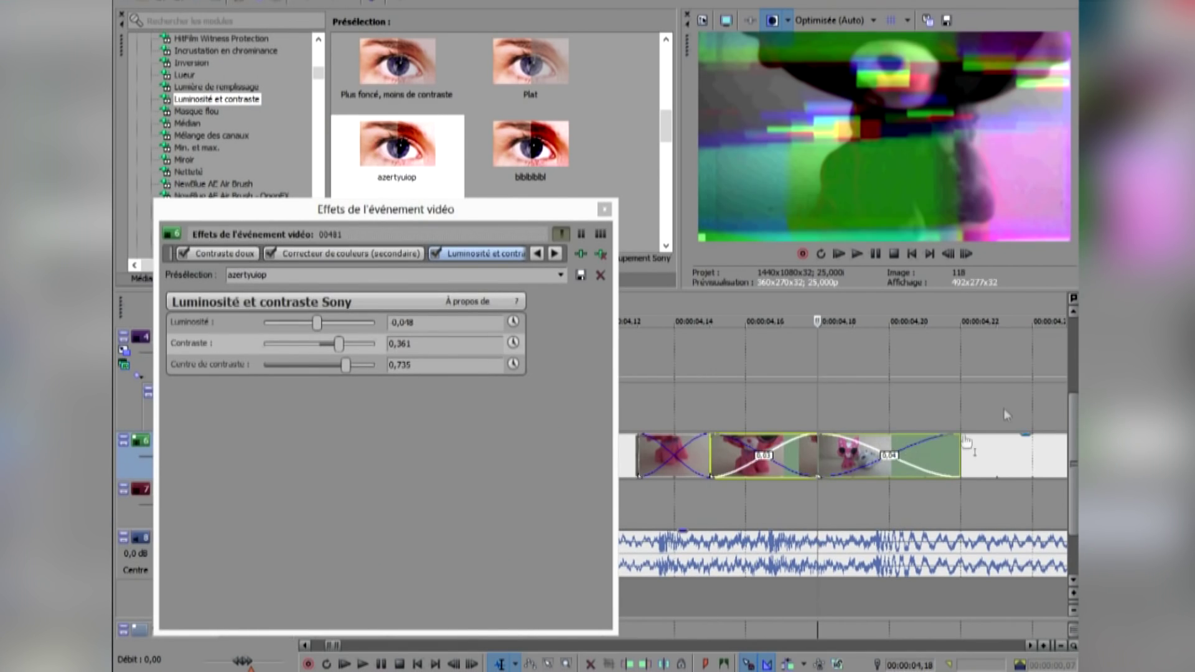
left_click(608, 211)
- Play the whole edit from the start to review the high-contrast shots against the music
scroll(795, 399, "down", 3)
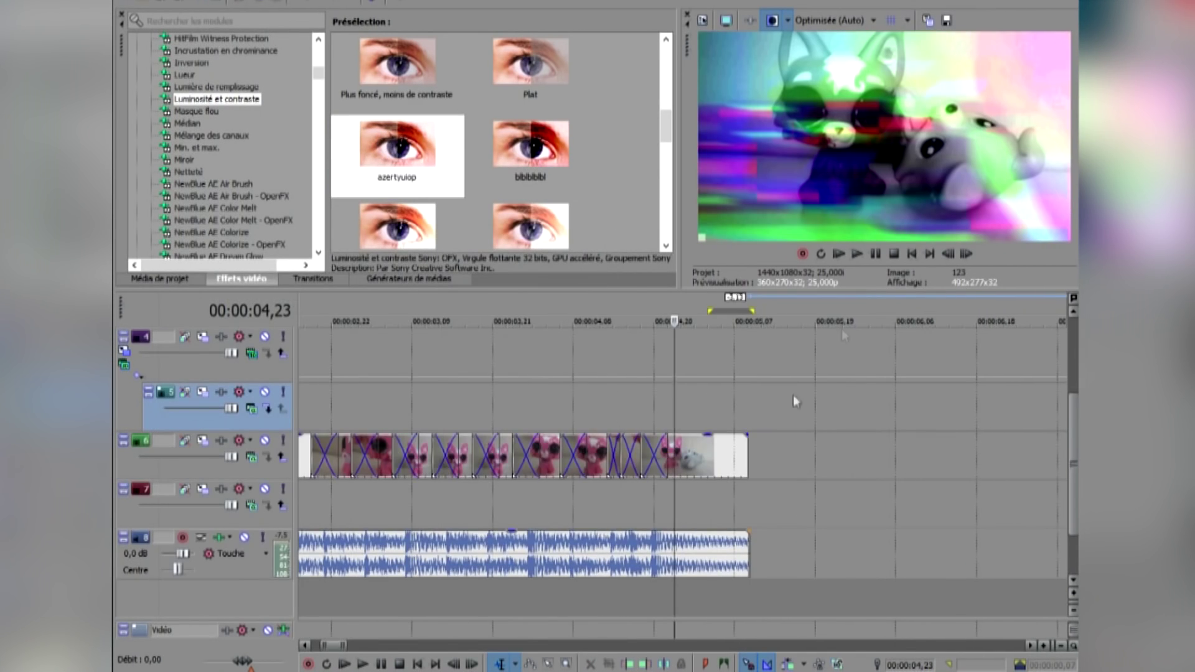
left_click(912, 254)
left_click(859, 254)
scroll(898, 361, "down", 2)
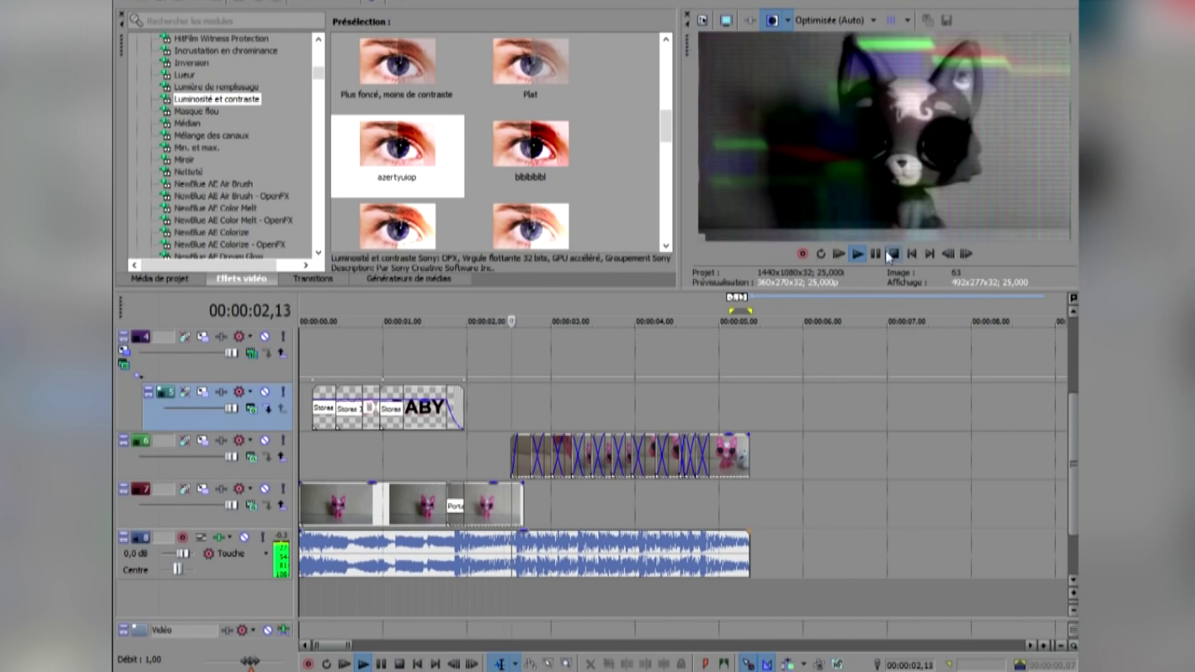
left_click(913, 255)
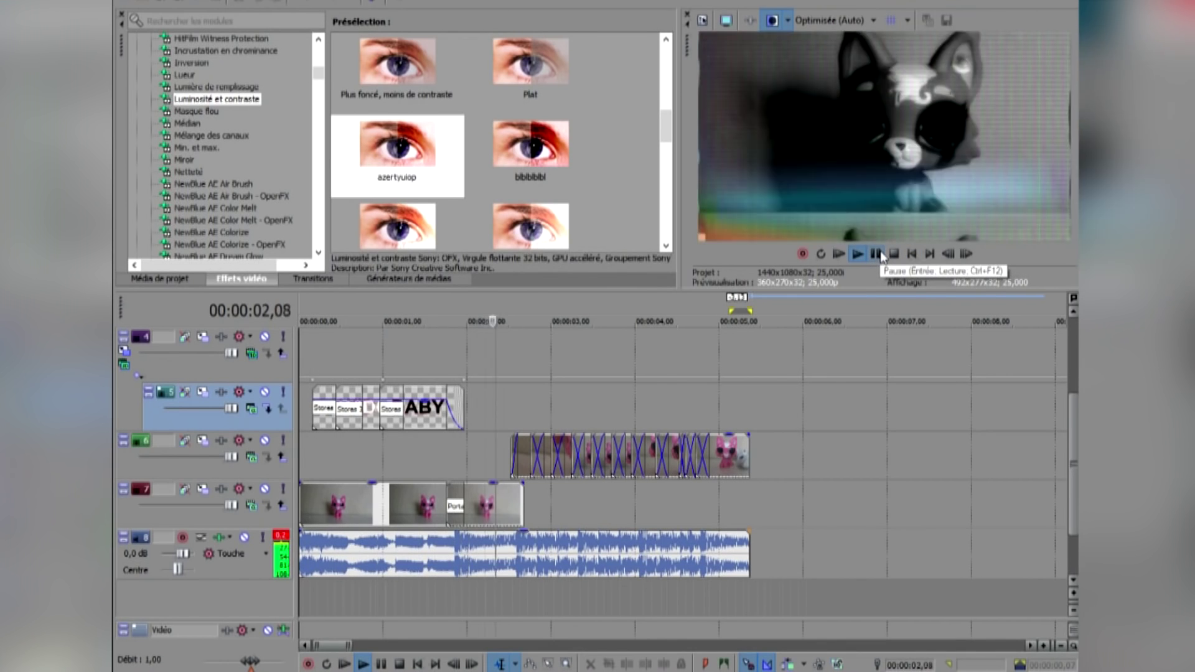
left_click(881, 252)
left_click(880, 251)
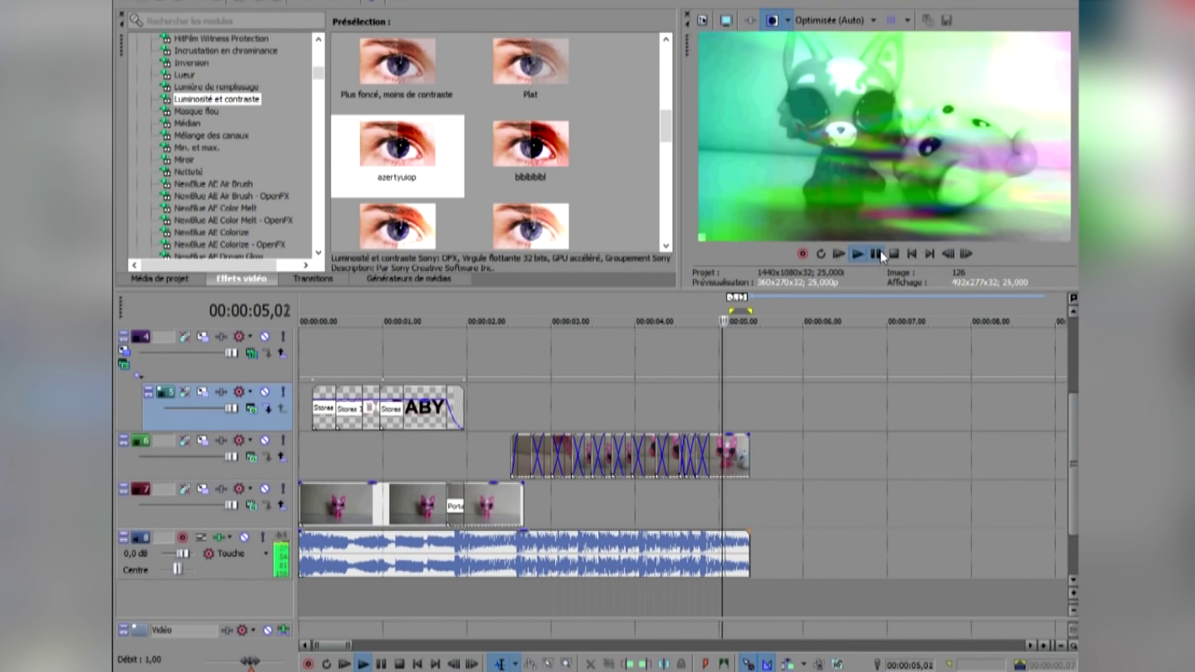
left_click(912, 255)
left_click(877, 254)
- Split the final toy shot at 00:00:05,02 and extend its first part into a 4-frame crossfade with the remainder
left_click(730, 406)
scroll(738, 413, "up", 3)
left_click(656, 450)
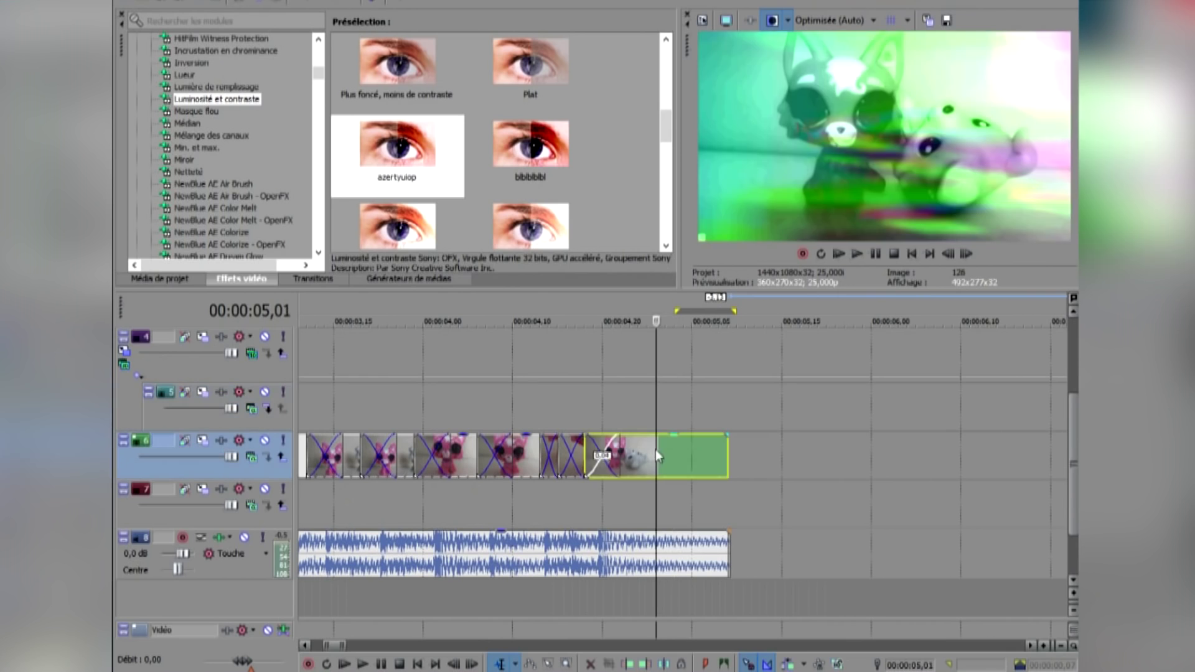
left_click(667, 450)
key("s")
left_click_drag(664, 454, 696, 454)
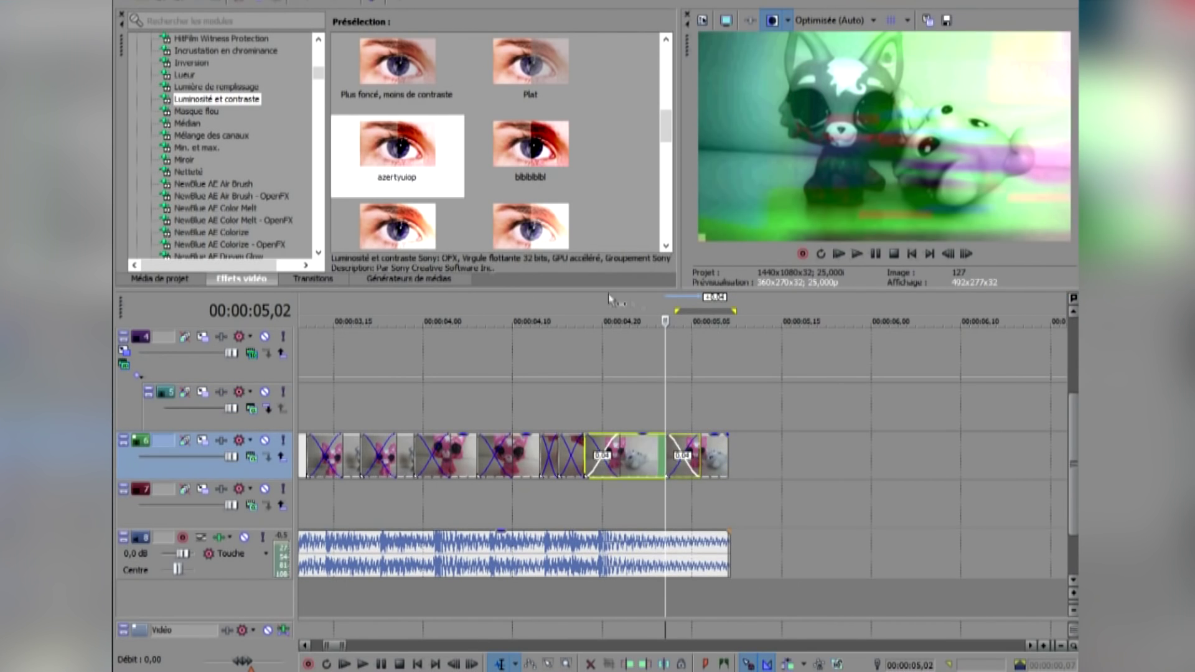
- Apply the Portails transition with the Mondrian preset to the final shot's crossfade and play the video from the start
left_click(313, 279)
left_click_drag(349, 231, 357, 259)
left_click(196, 63)
left_click_drag(422, 68, 683, 455)
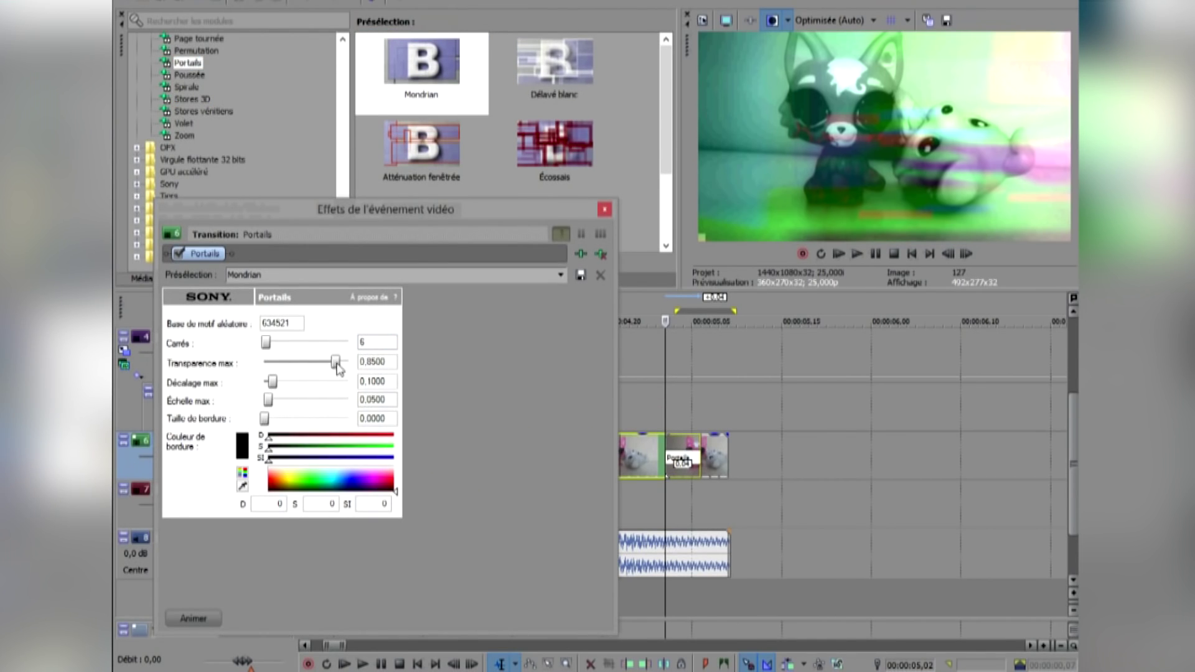
left_click(604, 209)
scroll(530, 388, "down", 2)
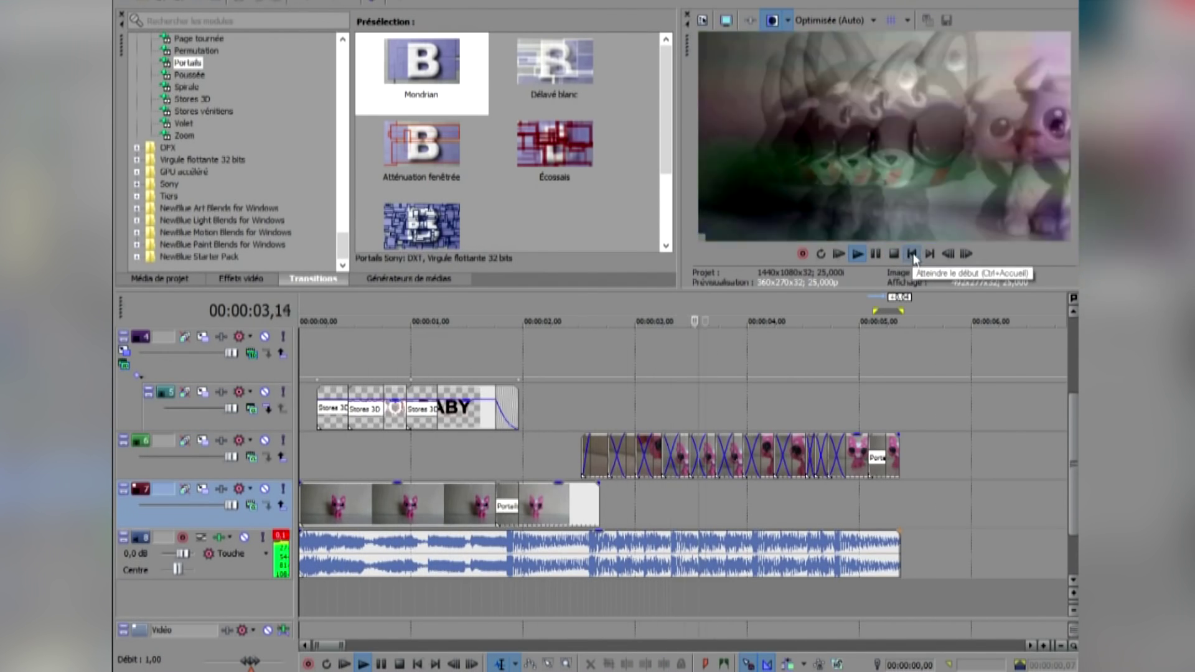
left_click(912, 254)
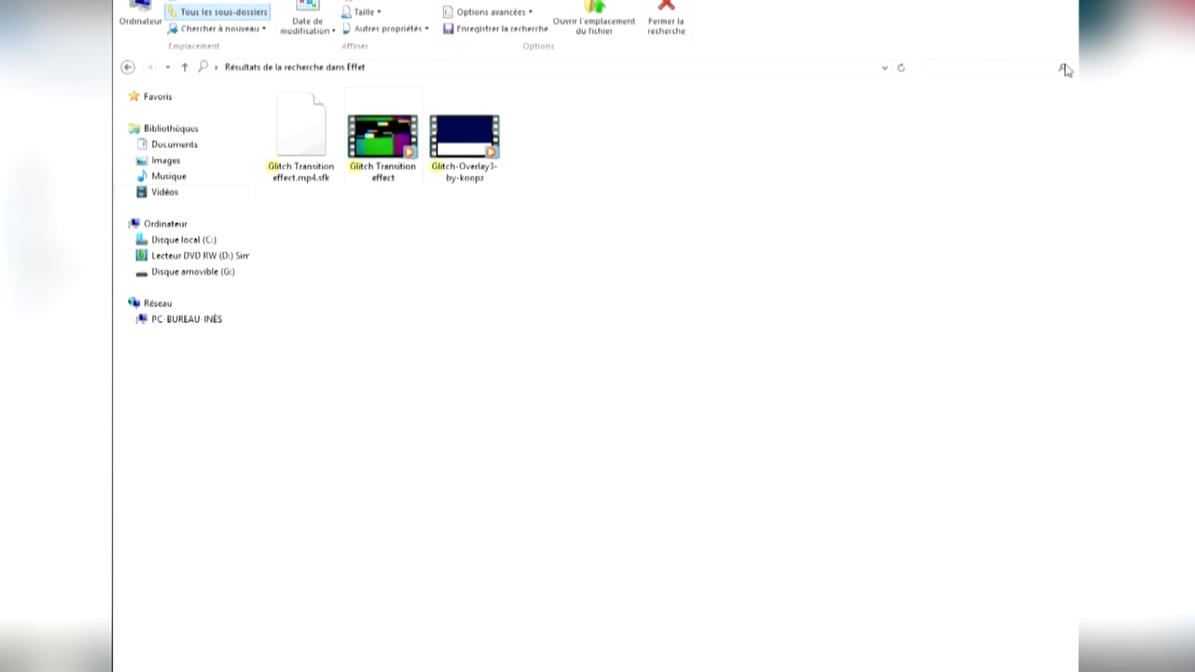
- Bring the white-and-pink shard overlay clip from the file explorer into the timeline and remove the existing opening overlay
left_click(1065, 68)
left_click_drag(311, 602, 334, 393)
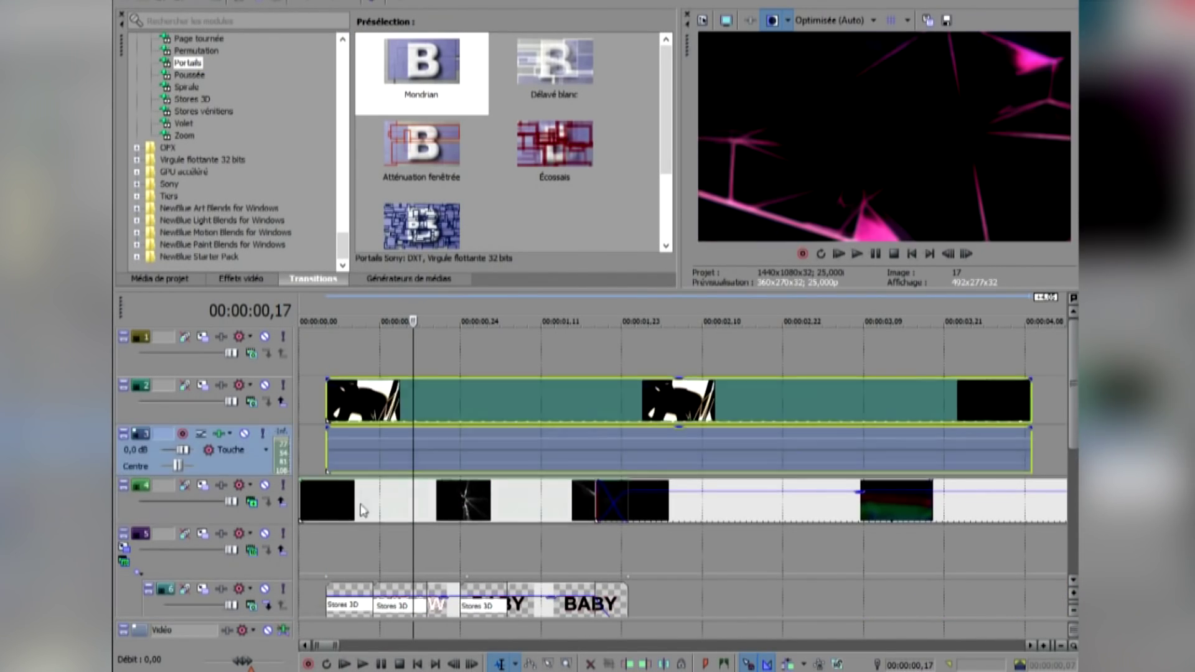
right_click(361, 503)
left_click(405, 180)
scroll(886, 450, "down", 2)
- Remove the shard overlay's audio track and move the clip to the start of the glitch overlay track, crossfading into the next overlay
right_click(768, 446)
left_click(792, 326)
left_click_drag(431, 405, 379, 447)
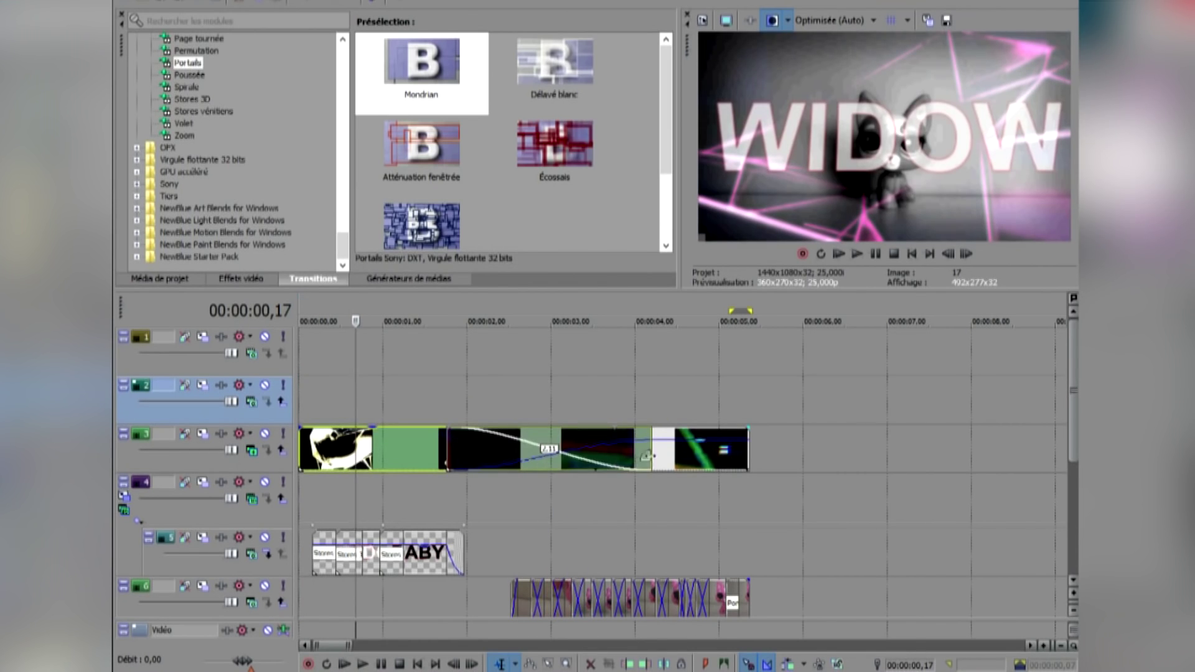
scroll(490, 418, "up", 2)
scroll(491, 418, "down", 3)
- Play the edit to review the new shard overlay together with the titles and the closing shots
left_click(839, 254)
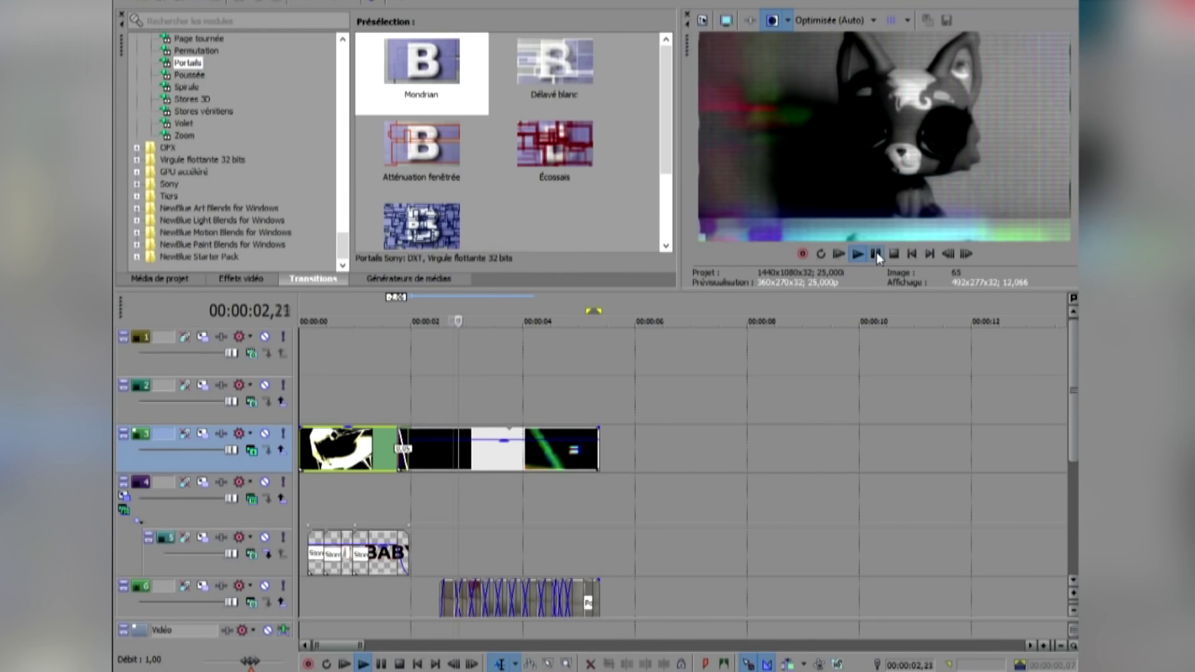
left_click(876, 254)
left_click(399, 538)
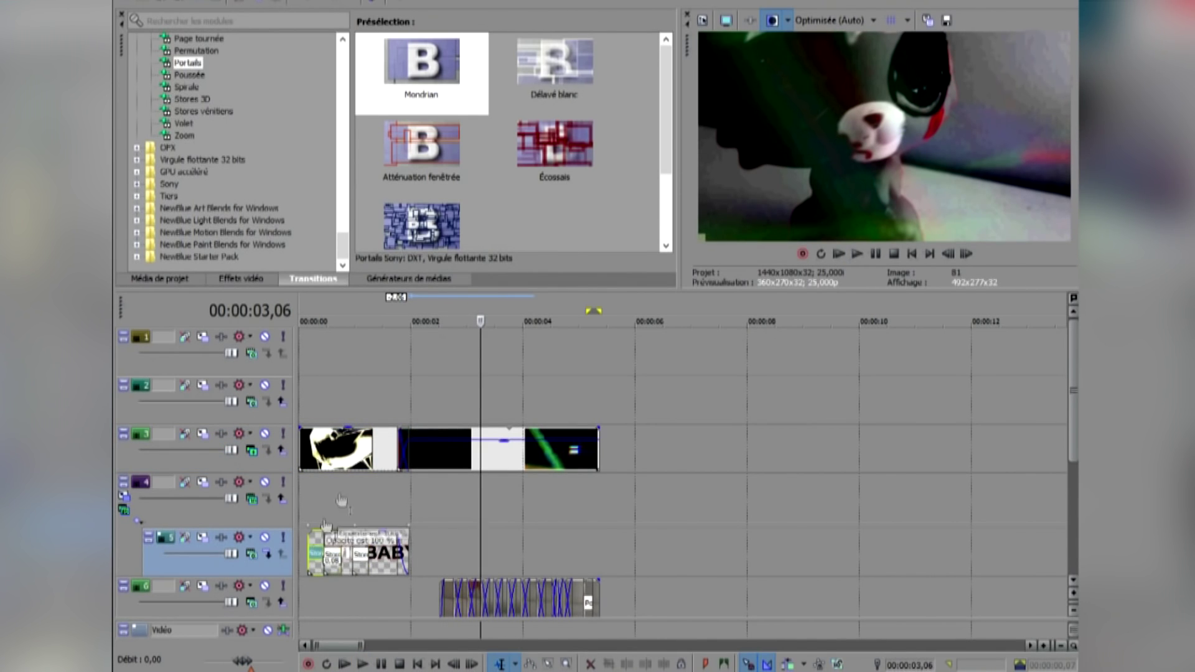
left_click(840, 254)
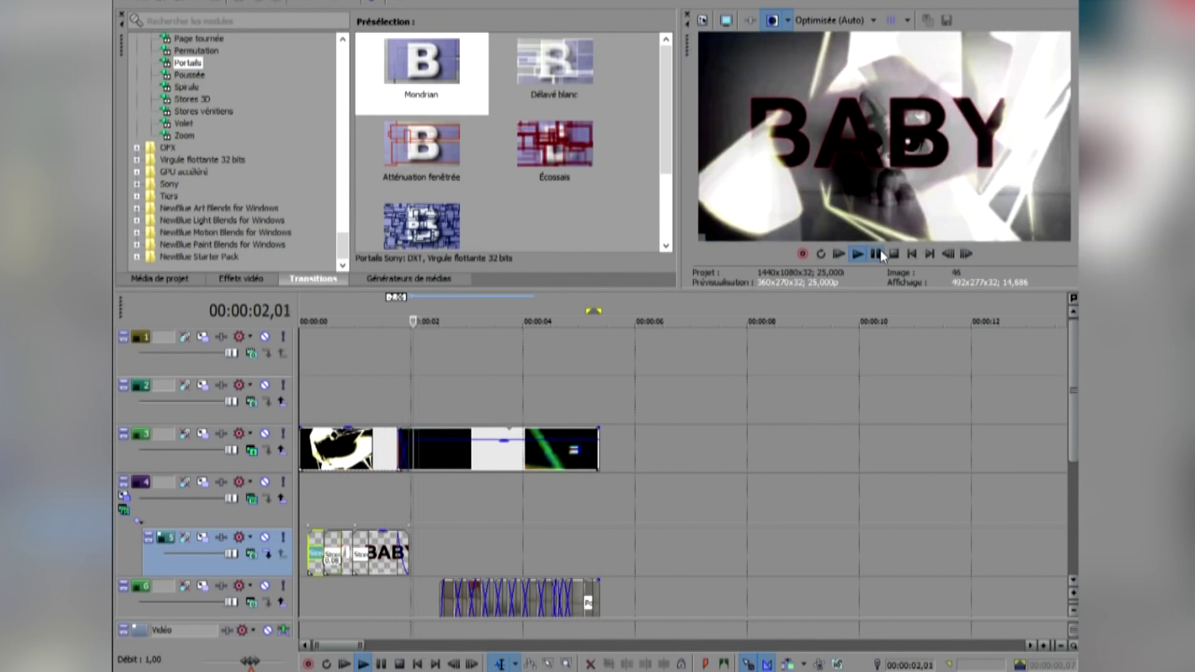
left_click_drag(1074, 392, 1073, 466)
scroll(926, 467, "down", 2)
scroll(925, 467, "up", 3)
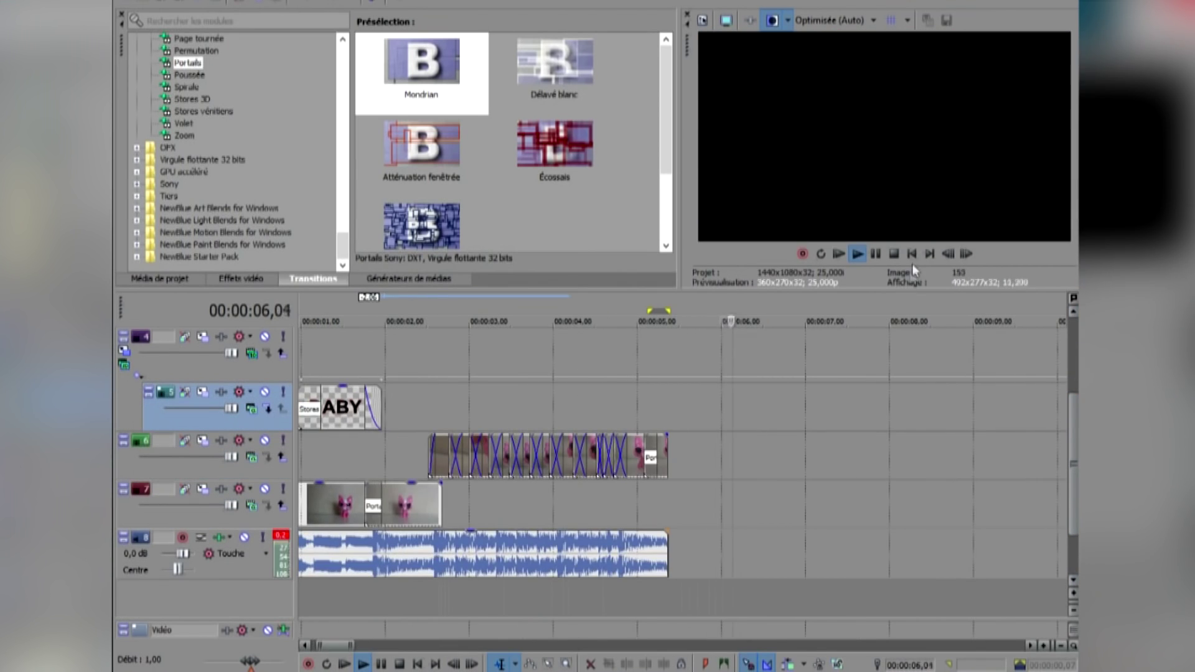
left_click(912, 254)
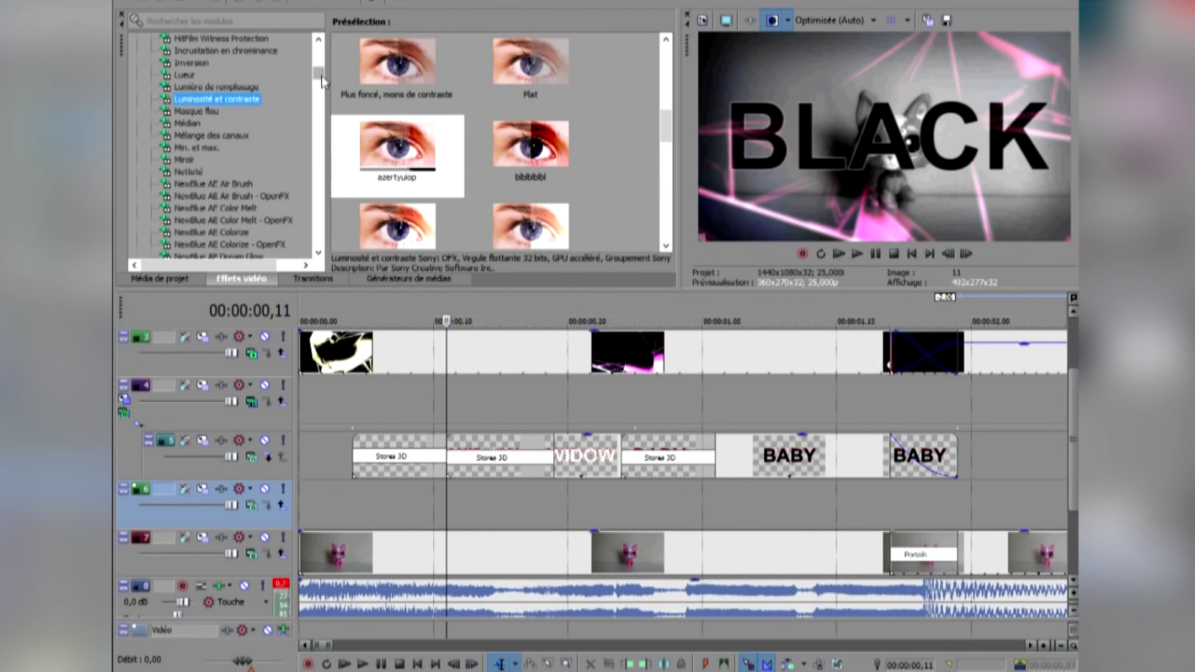
- Apply the Flou en étoile effect with the Rayon fixe modéré preset and force 0,252 to the BLACK title
mouse_move(322, 81)
left_mouse_down()
mouse_move(324, 155)
mouse_move(320, 66)
left_mouse_up()
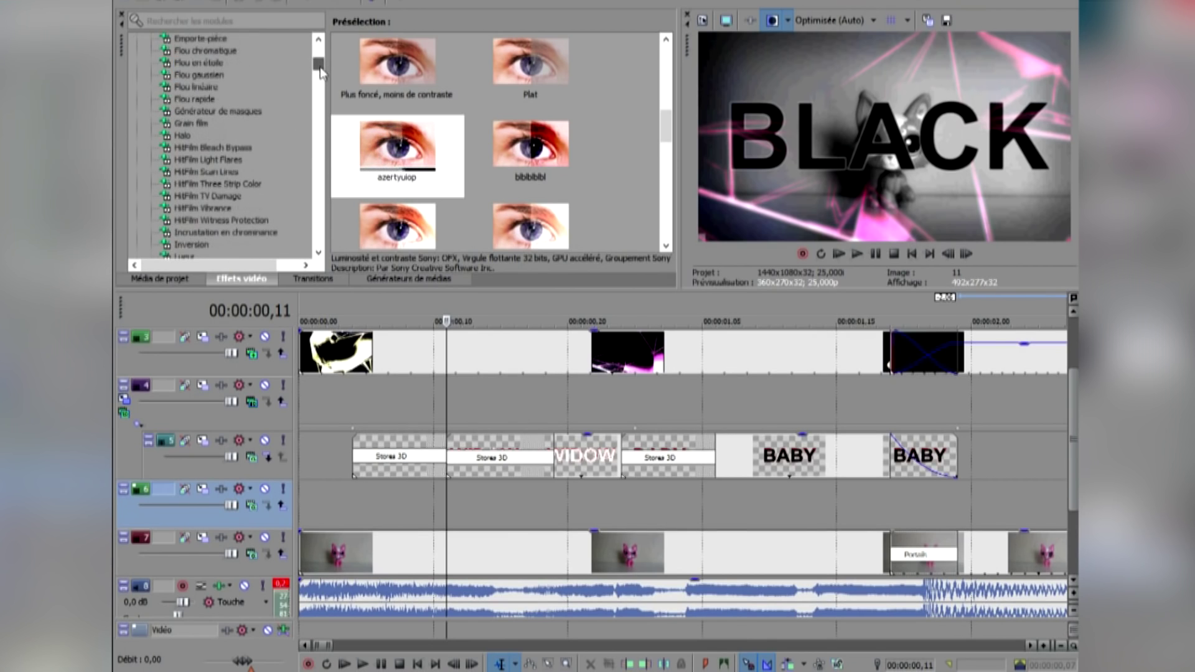
left_click(199, 51)
left_click_drag(397, 150, 462, 432)
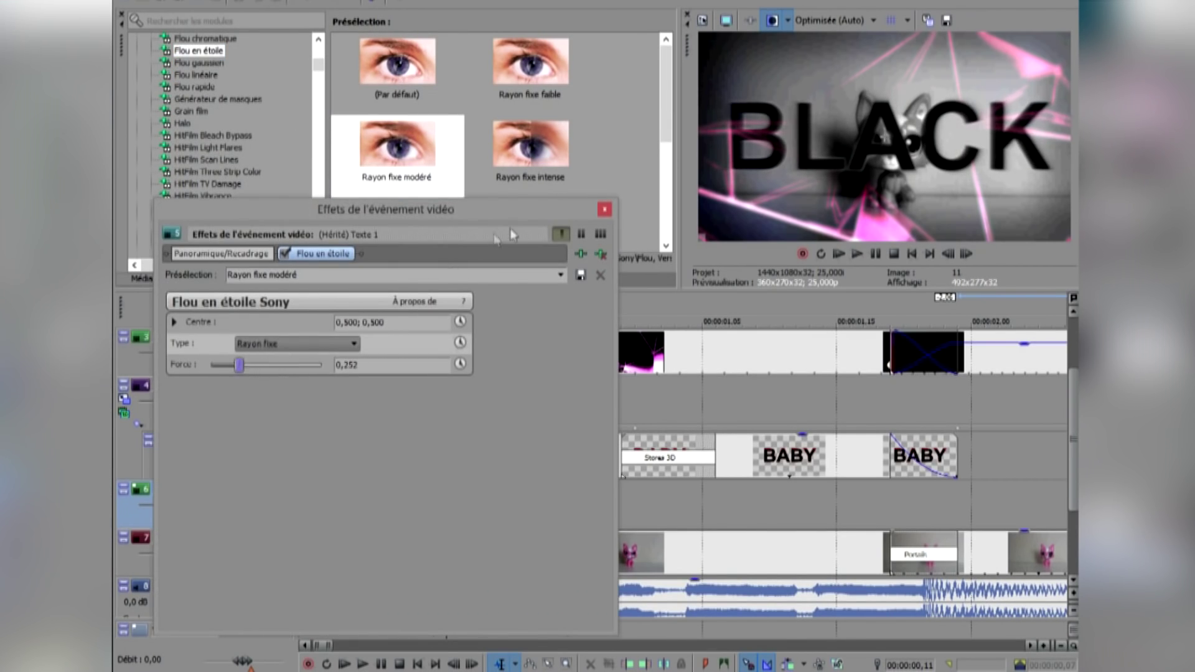
left_click(604, 211)
- Apply the Rayon fixe modéré star blur to the WIDOW and BABY titles with reduced force, about 0,238 on BABY
left_click_drag(432, 153, 583, 462)
left_click_drag(278, 366, 240, 367)
left_click(605, 210)
left_click_drag(429, 154, 741, 445)
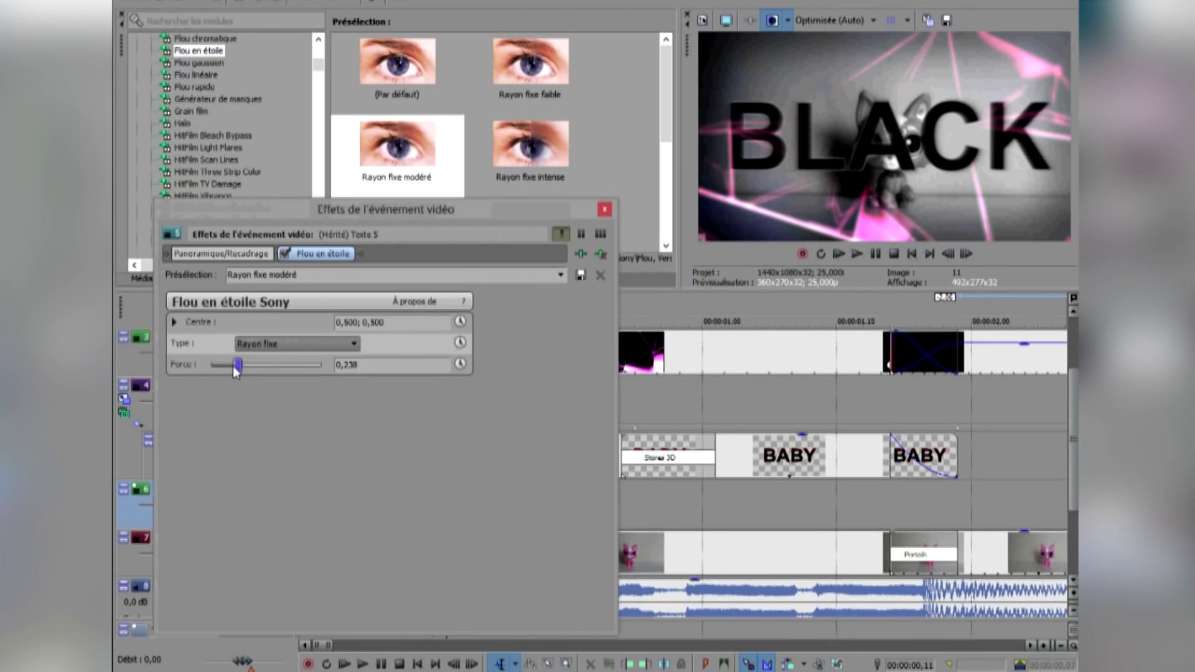
left_click_drag(246, 367, 240, 368)
left_click(604, 209)
- Play the whole video from the beginning to review the blurred titles
left_click(858, 254)
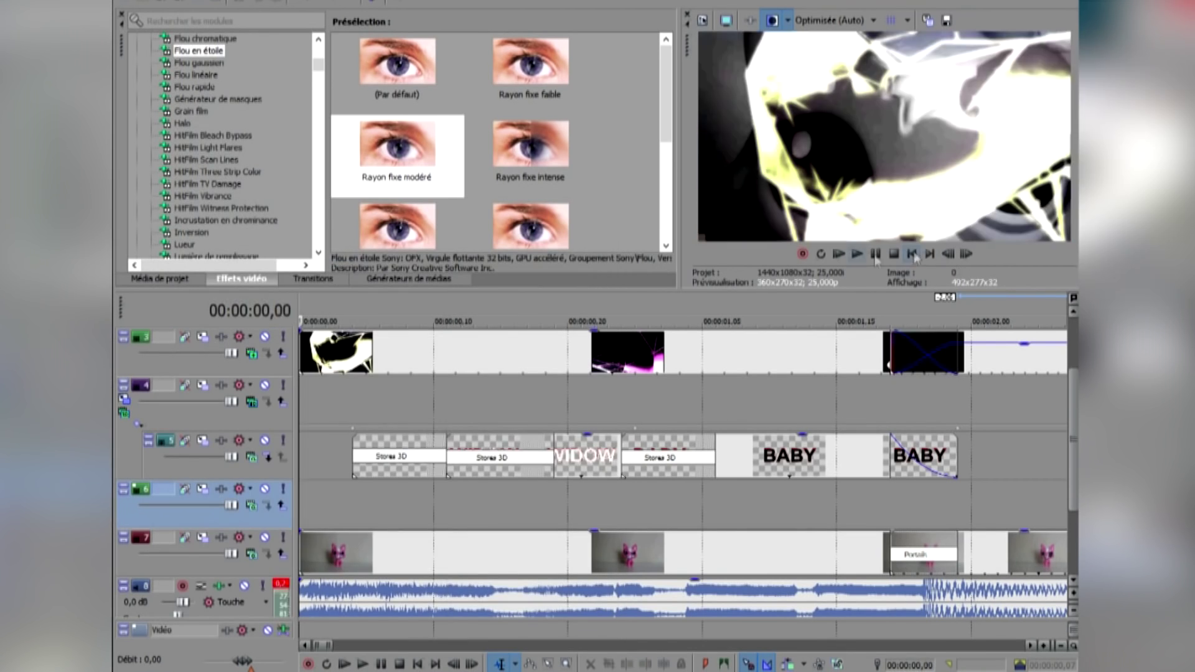
scroll(910, 341, "down", 3)
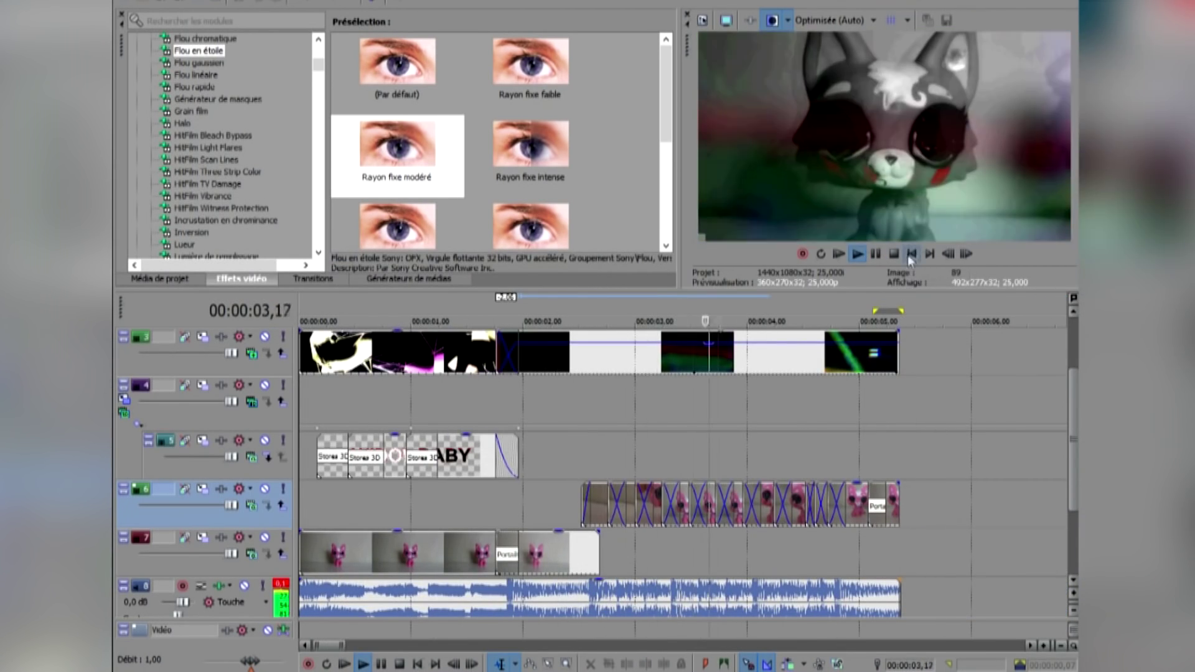
left_click(917, 254)
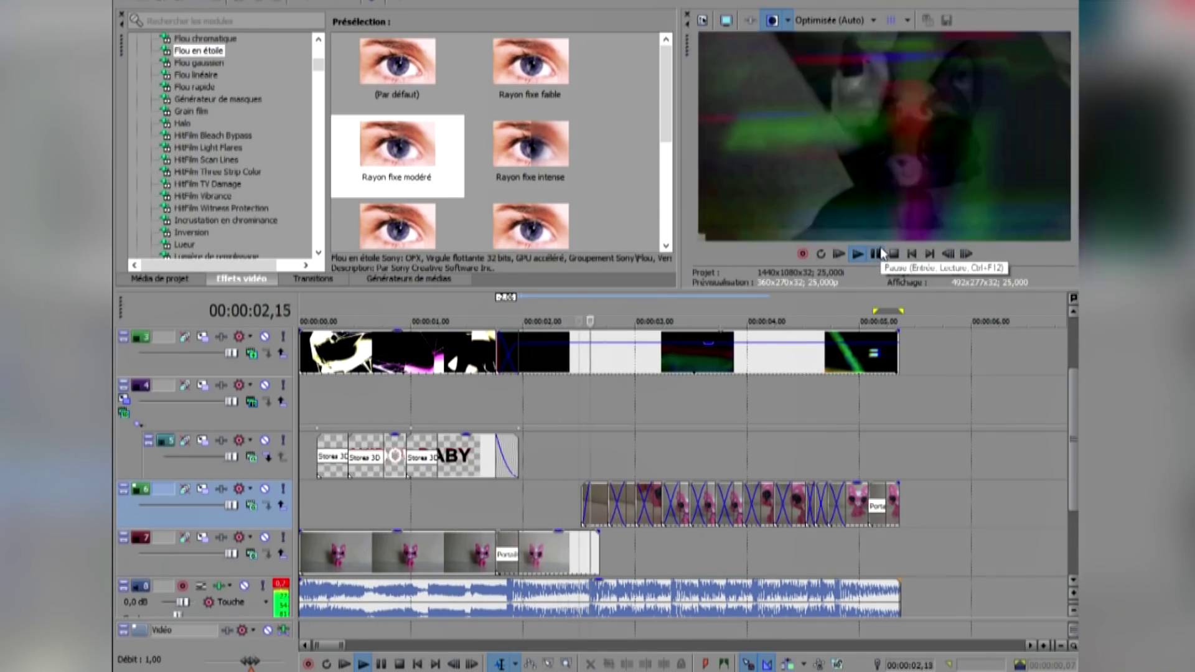